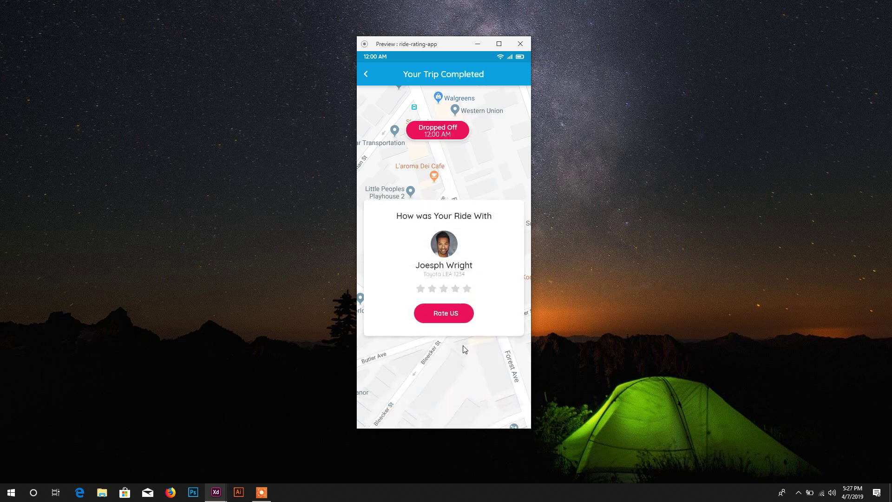
- Test the ride-rating prototype by starting a rating, changing the star rating, submitting it and going back
click(449, 318)
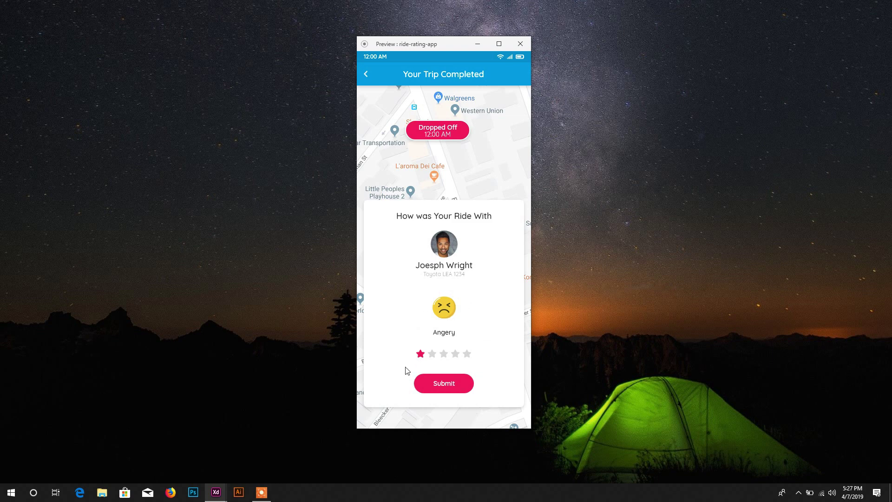
click(455, 354)
click(465, 354)
click(447, 383)
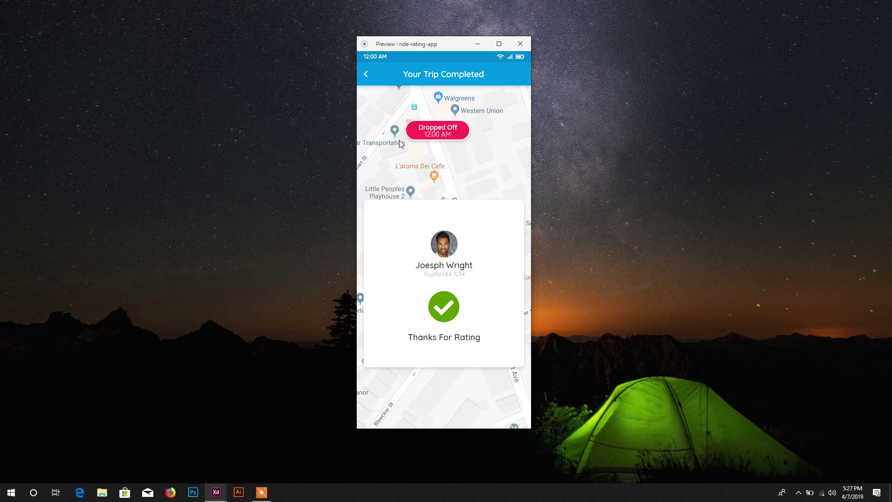
click(366, 76)
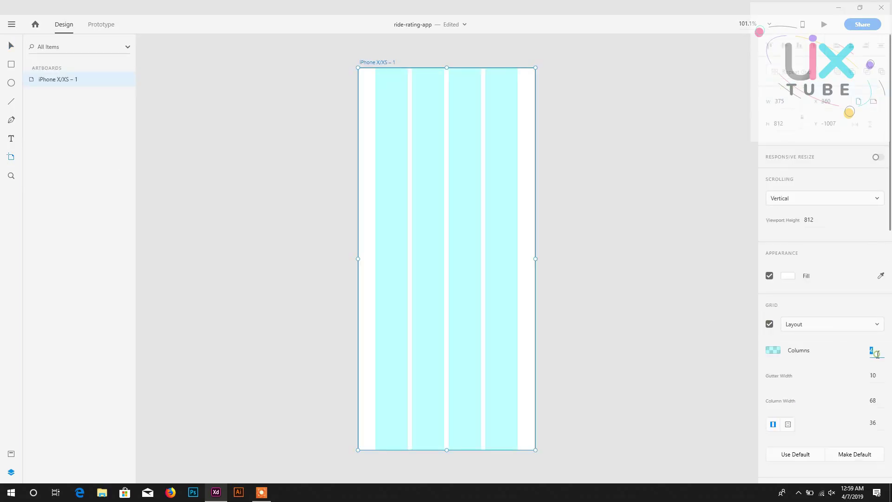
- Set the artboard's layout grid to 2 columns with a column width of 15 and side margins of 0
text(2)
key(Tab)
key(Tab)
text(15)
key(Tab)
key(Tab)
key(Tab)
text(0)
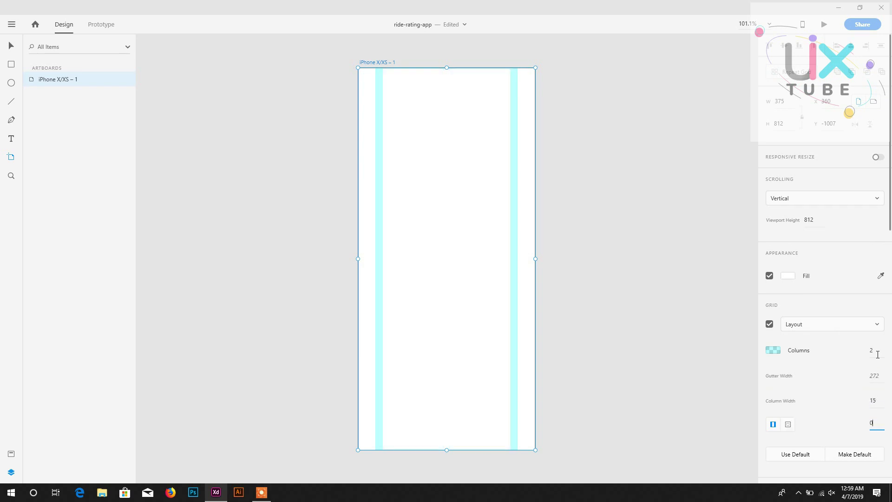
click(876, 400)
text(15)
key(Return)
drag(464, 116, 477, 139)
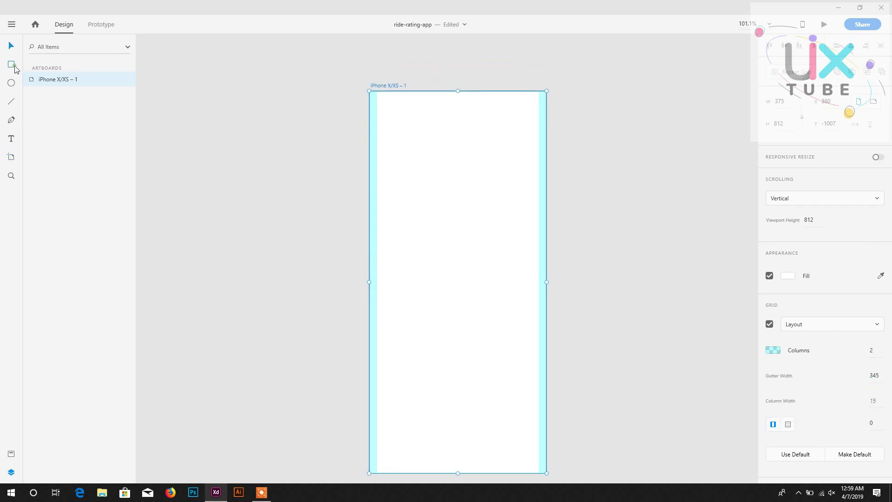
- Draw a status bar rectangle across the artboard's top edge and size it to 375 × 24
click(14, 66)
drag(378, 96, 535, 124)
key(ctrl+2)
click(774, 103)
text(375)
key(Tab)
text(24)
key(Return)
drag(502, 189, 488, 179)
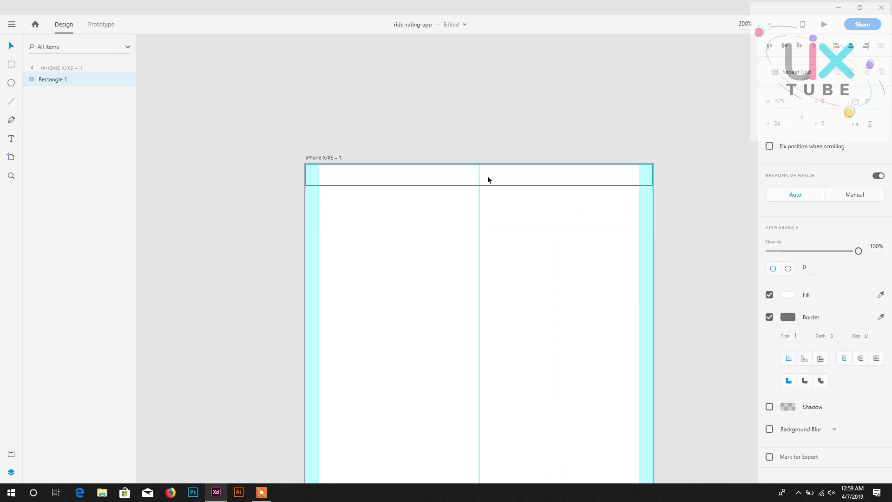
- Remove the status bar rectangle's border and fill it with a medium blue
click(769, 317)
click(788, 295)
click(740, 275)
click(727, 245)
click(546, 253)
key(ctrl+a)
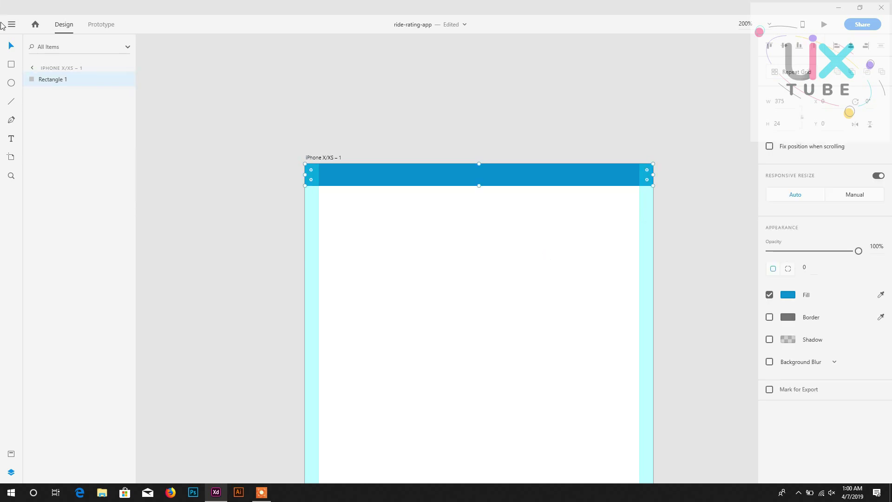
- Import the wifi, signal and battery icons into the document
key(shift+ctrl+i)
ctrl+click(197, 230)
ctrl+click(189, 248)
click(439, 282)
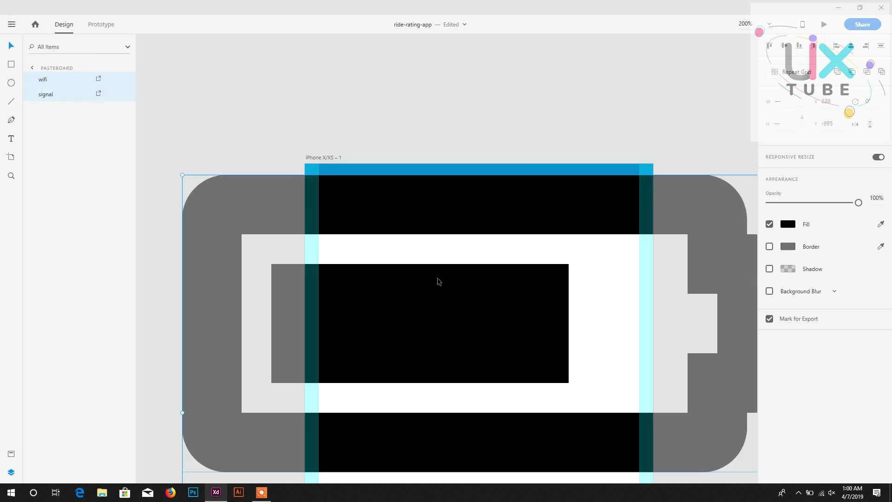
- Shrink the battery icon to fit the status bar and place it against the right margin column
drag(182, 176, 289, 186)
drag(265, 167, 529, 248)
drag(566, 260, 604, 299)
drag(637, 312, 550, 174)
drag(684, 444, 307, 359)
drag(573, 148, 367, 349)
drag(347, 362, 511, 183)
click(530, 177)
key(ctrl+equal)
click(511, 194)
drag(609, 135, 615, 199)
key(Up)
key(Up)
- Shrink the signal icon and place it just left of the battery icon in the status bar
click(448, 198)
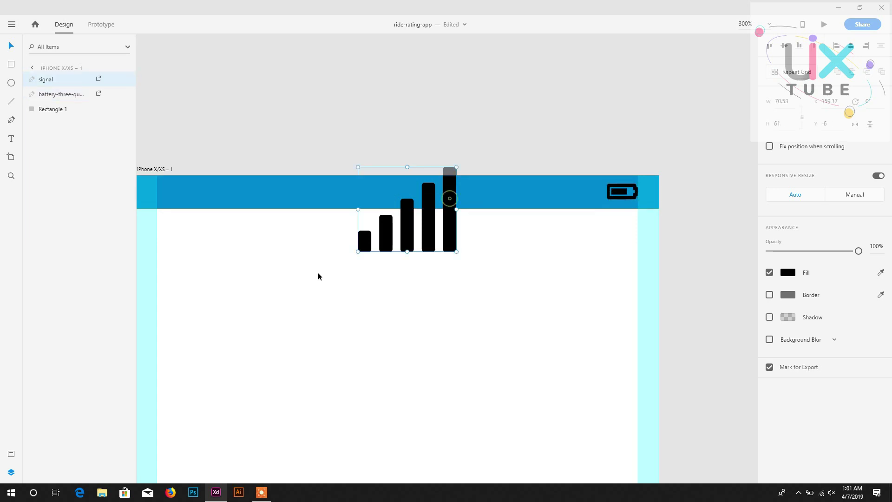
drag(358, 252, 574, 187)
drag(586, 199, 409, 223)
key(ctrl+z)
key(ctrl+equal)
key(ctrl+equal)
drag(466, 189, 468, 185)
- Import the wifi icon and delete the surplus icon left on the pasteboard
drag(320, 271, 570, 296)
click(11, 24)
click(28, 323)
double_click(191, 249)
key(ctrl+minus)
key(ctrl+minus)
key(ctrl+minus)
key(ctrl+minus)
key(ctrl+minus)
drag(321, 168, 481, 281)
drag(505, 297, 436, 270)
click(708, 289)
key(Delete)
- Shrink the wifi icon and place it left of the signal icon in the status bar
key(ctrl+equal)
key(ctrl+equal)
key(ctrl+equal)
key(ctrl+equal)
drag(443, 313, 518, 140)
drag(423, 120, 515, 149)
click(514, 144)
click(515, 149)
click(524, 208)
- Fill the wifi, signal and battery icons with white
click(515, 150)
shift+click(563, 145)
shift+click(599, 141)
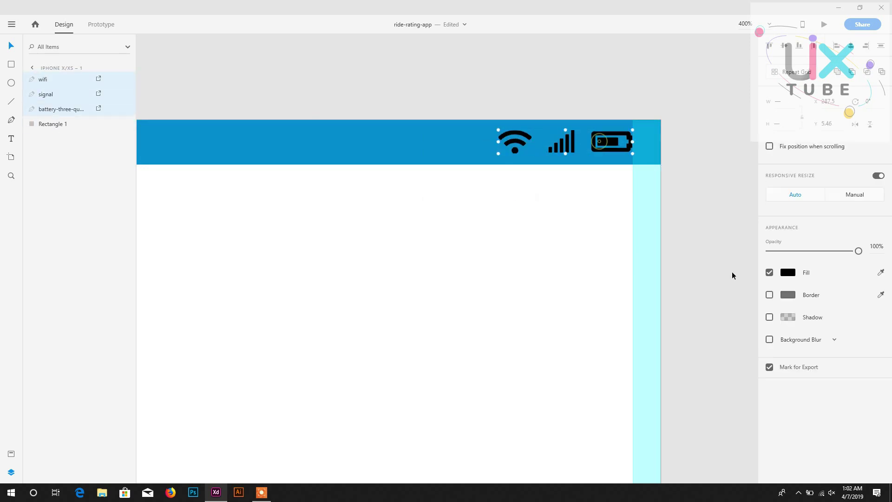
click(788, 273)
drag(664, 232, 557, 205)
click(498, 199)
drag(260, 191, 513, 229)
- Add the text "12:00 AM" at size 12 against the left margin of the status bar
key(t)
click(420, 195)
text(12:00 AM)
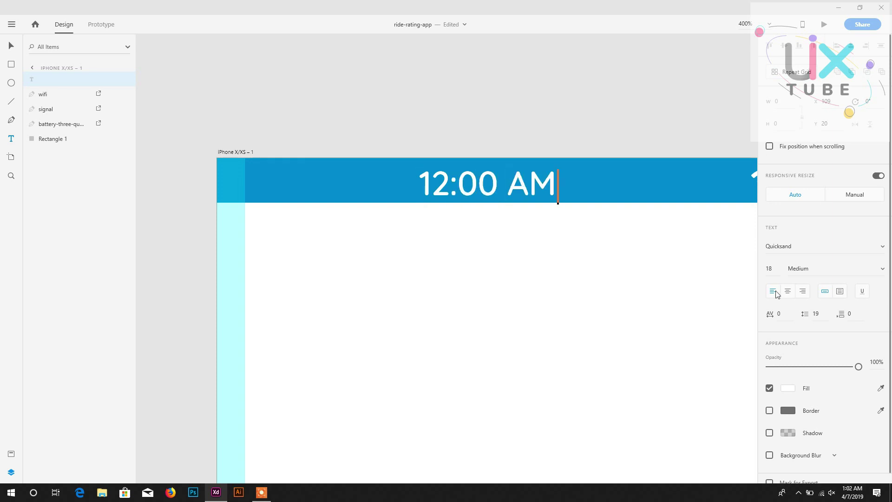
click(770, 268)
text(12)
key(Return)
click(440, 228)
drag(448, 188, 274, 180)
drag(446, 267, 346, 203)
- Scale down the wifi, signal and battery icons together in the status bar
scroll(447, 220, down, 4)
drag(466, 255, 466, 227)
scroll(452, 223, up, 3)
drag(539, 176, 424, 356)
click(545, 207)
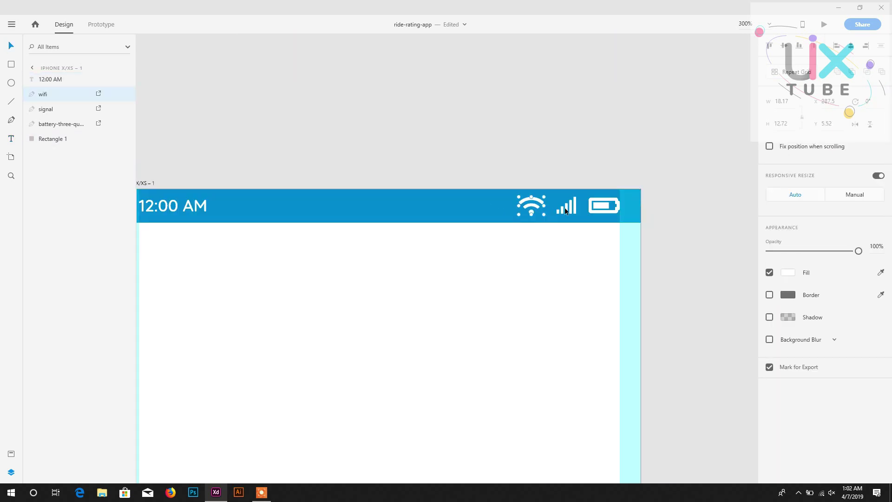
shift+click(566, 206)
click(495, 265)
- Move the wifi, signal and battery icons up to Y 7 so they sit level with the time text
click(544, 207)
shift+click(575, 208)
shift+click(605, 207)
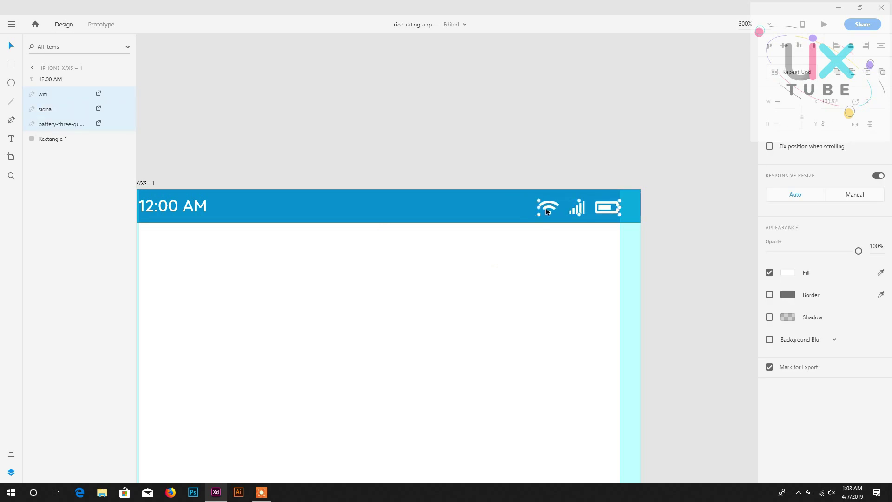
drag(546, 212, 546, 204)
key(ctrl+z)
click(577, 212)
shift+click(548, 205)
shift+click(599, 207)
key(Up)
drag(385, 259, 442, 243)
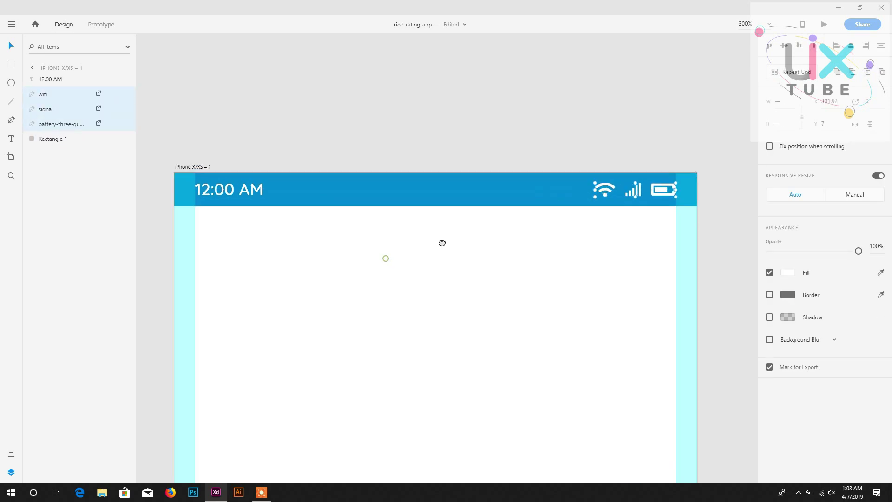
- Group the time text, the icons and the status bar rectangle, and rename the group top-bar
click(401, 258)
key(ctrl+minus)
key(ctrl+minus)
key(ctrl+minus)
key(ctrl+plus)
key(ctrl+plus)
key(ctrl+plus)
drag(331, 159, 303, 261)
click(51, 81)
shift+click(41, 139)
key(ctrl+g)
double_click(48, 81)
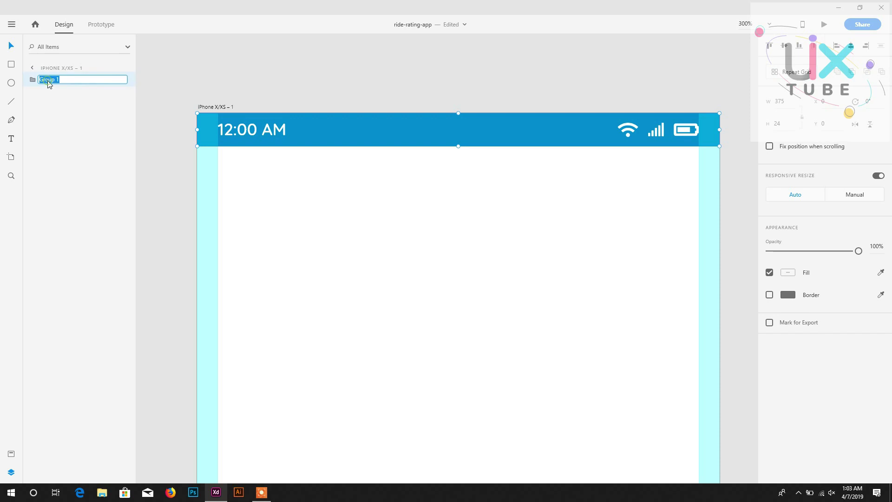
- Draw a full-width header rectangle, place it directly below the status bar and set its height to 50
drag(197, 156, 720, 234)
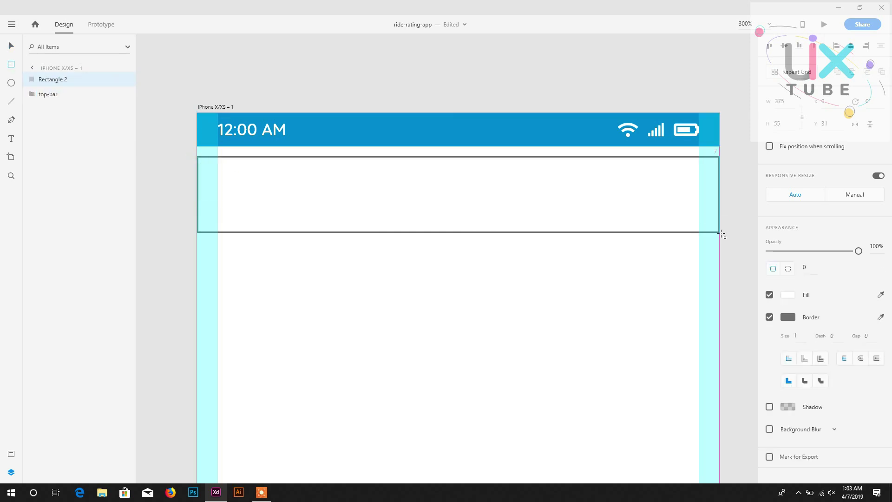
key(v)
drag(526, 202, 525, 190)
click(777, 124)
text(50)
key(Return)
- Remove the header rectangle's border and fill it with a slightly lighter blue than the status bar
click(769, 317)
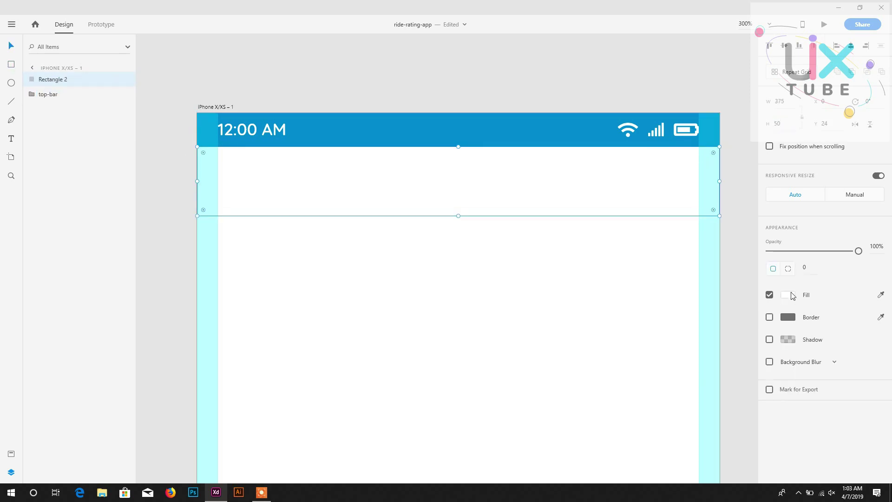
click(790, 295)
click(755, 334)
click(565, 140)
drag(726, 256, 728, 251)
click(343, 259)
drag(338, 260, 359, 236)
- Add the title text "Your Trip in Progress" at size 18 to the header
key(t)
click(404, 150)
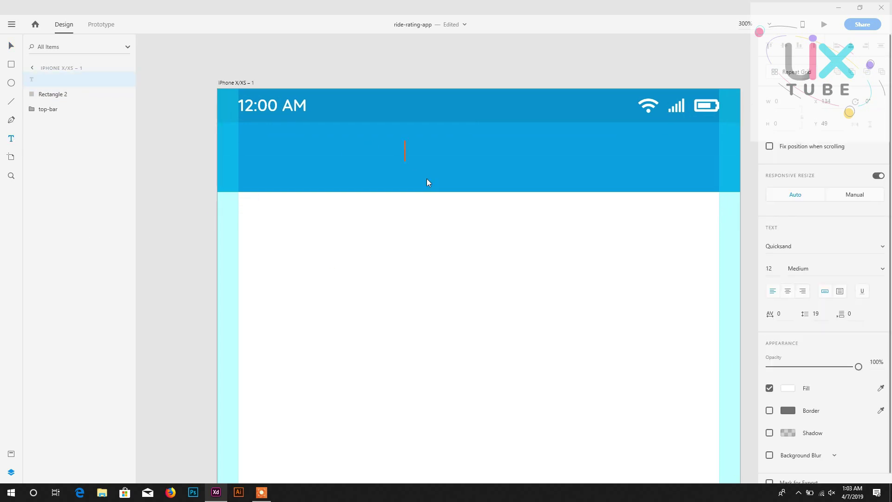
text(Your Trip in Progress)
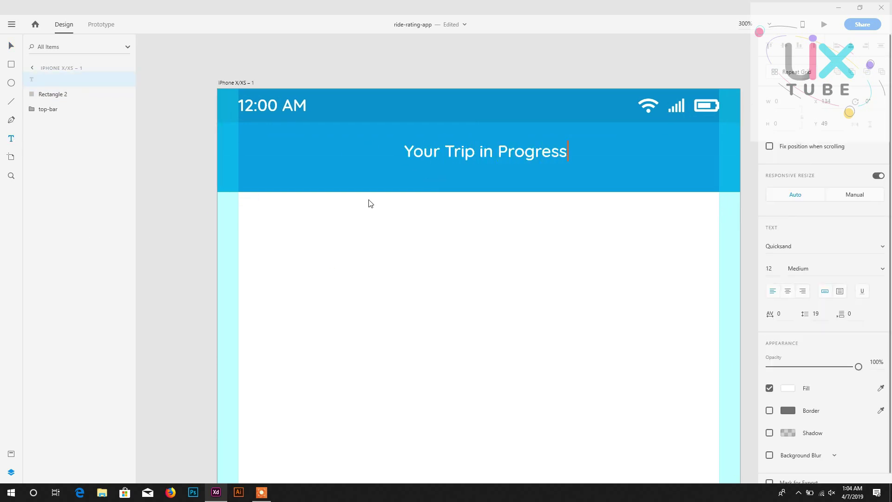
key(Escape)
click(768, 270)
text(18)
key(Return)
drag(599, 159, 560, 166)
- Center the title text vertically and horizontally on the header rectangle
shift+click(51, 98)
click(785, 46)
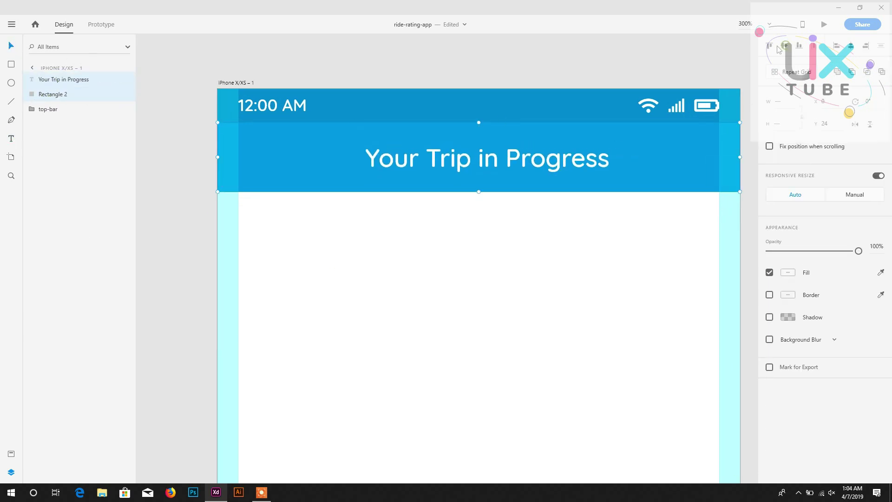
click(851, 46)
- Give the header rectangle a drop shadow with offset X 0, Y 3 and blur 6
scroll(451, 179, down, 1)
click(452, 178)
click(465, 124)
click(788, 339)
click(769, 340)
scroll(417, 171, up, 1)
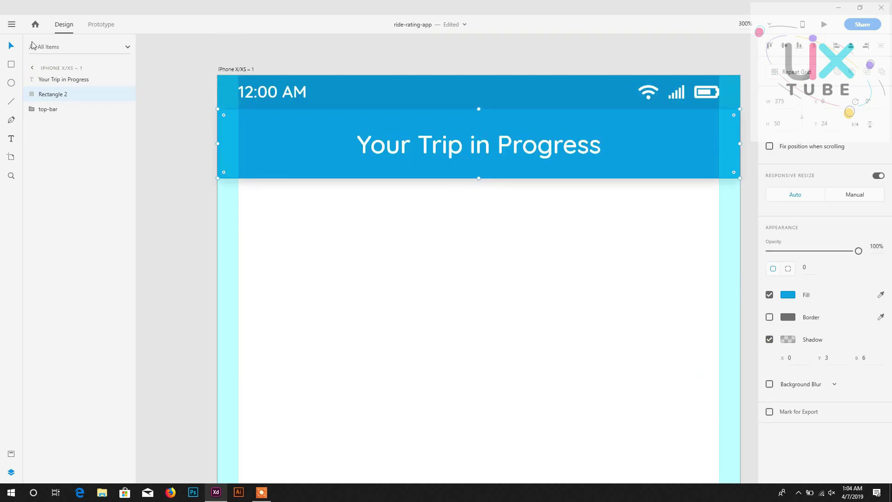
- Import the chevron-left icon, scale it to about 8 × 13 and place it at the header's left margin
key(ctrl+shift+i)
double_click(199, 161)
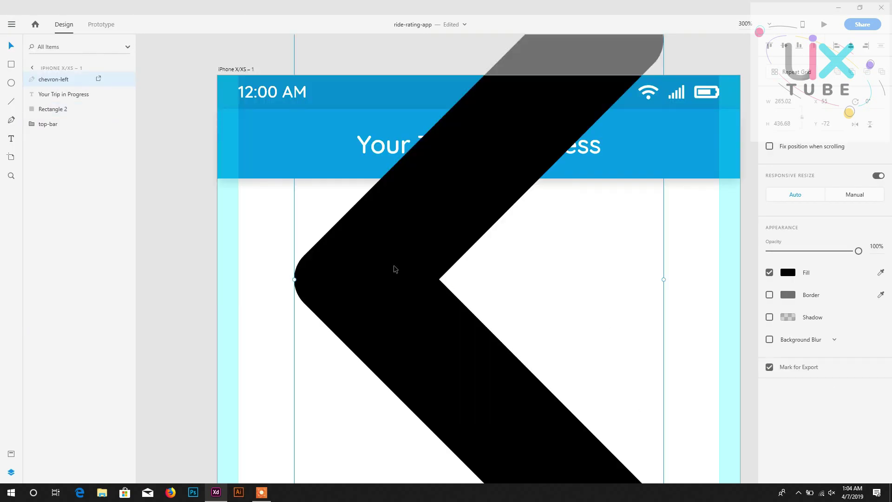
drag(350, 169, 245, 343)
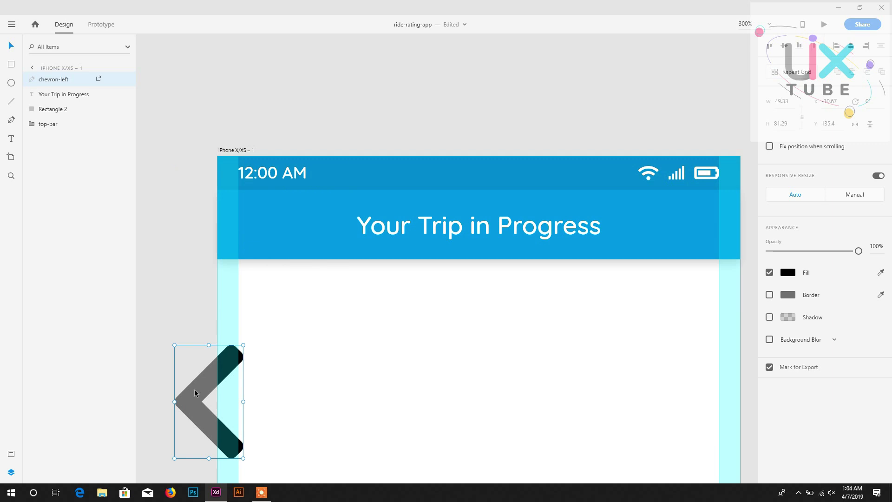
drag(195, 393, 259, 222)
drag(308, 172, 250, 268)
drag(254, 218, 243, 219)
- Fill the chevron-left icon with white and save the document
click(788, 272)
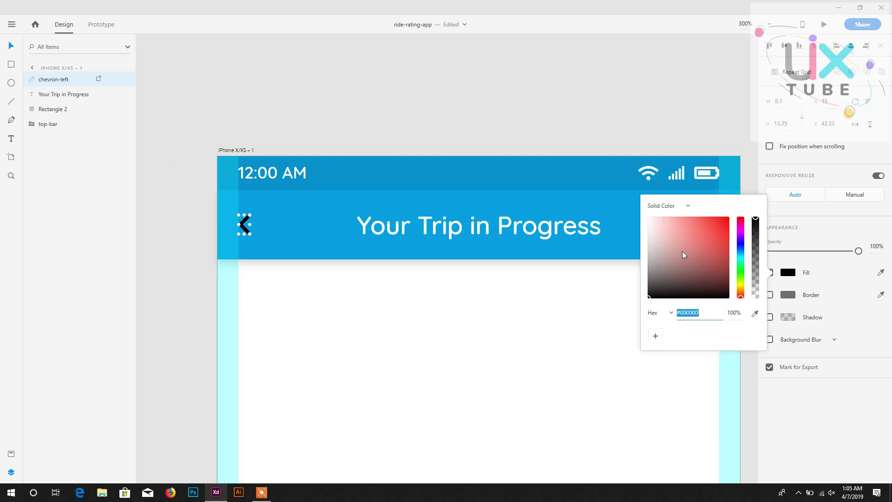
drag(682, 251, 645, 214)
scroll(453, 236, down, 4)
click(454, 236)
key(ctrl+s)
- Group the chevron icon, title text and header rectangle, and name the group "status-bar"
key(ctrl+minus)
key(ctrl+minus)
key(ctrl+minus)
key(ctrl+plus)
key(ctrl+plus)
key(ctrl+plus)
drag(426, 243, 412, 163)
click(54, 79)
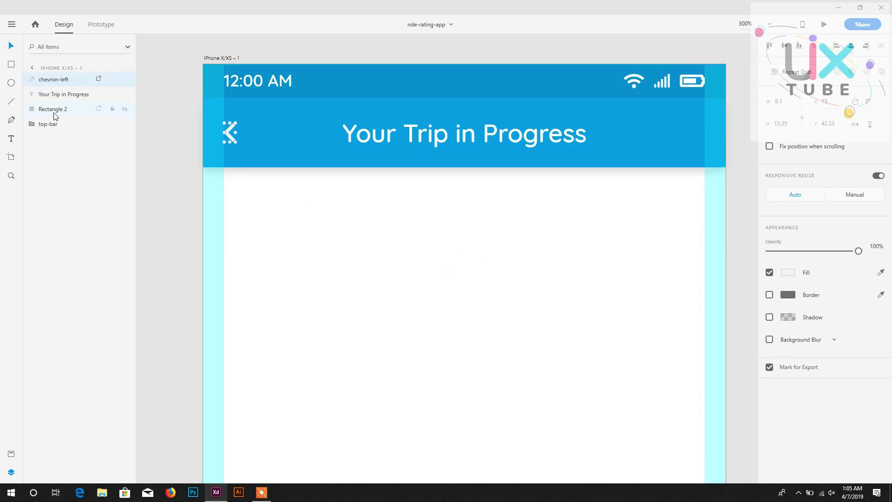
shift+click(53, 110)
key(ctrl+g)
double_click(50, 79)
text(status-bar)
key(Return)
- Draw a 375 × 812 rectangle covering the whole artboard and send it behind the header groups
scroll(328, 214, down, 1)
key(ctrl+minus)
key(ctrl+minus)
key(ctrl+minus)
scroll(328, 214, down, 3)
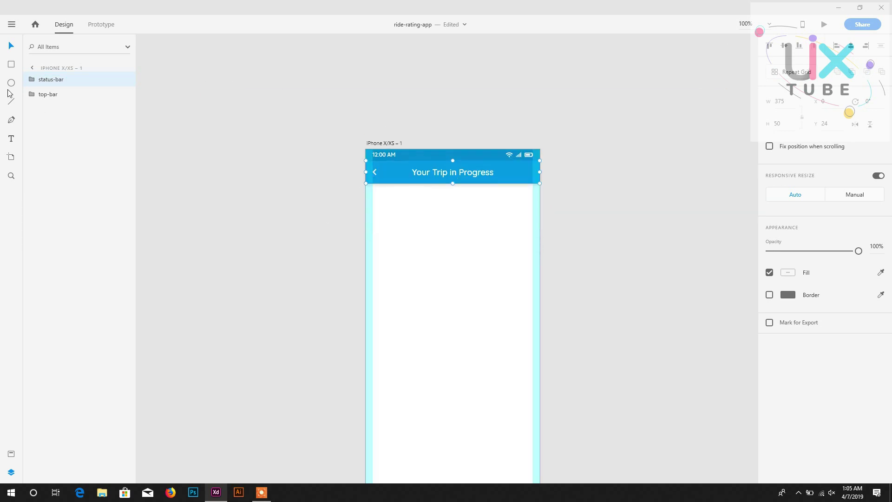
click(11, 64)
drag(366, 95, 541, 471)
key(ctrl+shift+bracketleft)
scroll(483, 324, down, 1)
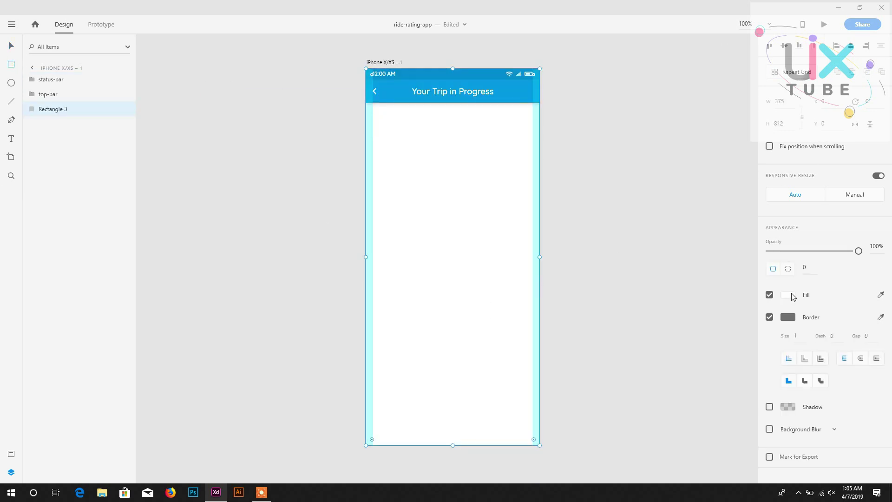
- Fill the full-artboard rectangle with dark gray
click(789, 295)
drag(651, 294, 648, 303)
key(Escape)
key(v)
scroll(432, 169, up, 1)
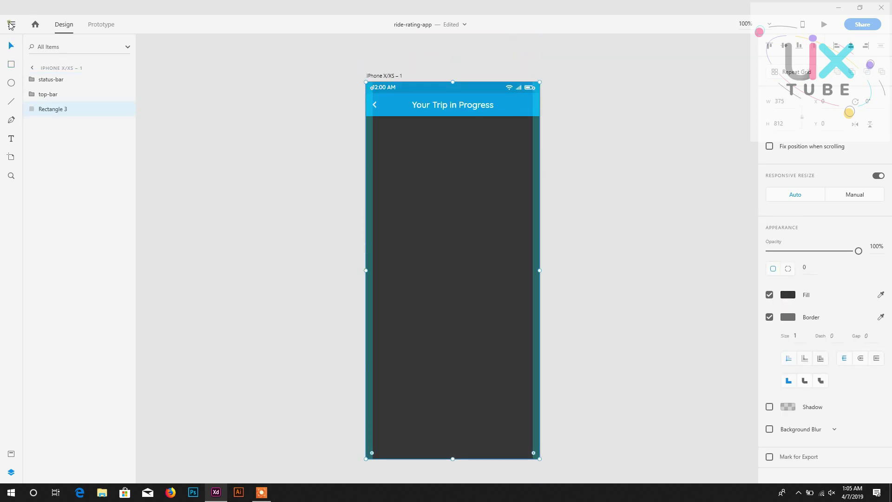
- Import the map image, send it to the back and mask it with the full-artboard rectangle
click(11, 25)
click(46, 184)
double_click(358, 239)
drag(412, 222, 455, 222)
key(ctrl+shift+bracketleft)
shift+click(43, 109)
right_click(43, 108)
click(90, 288)
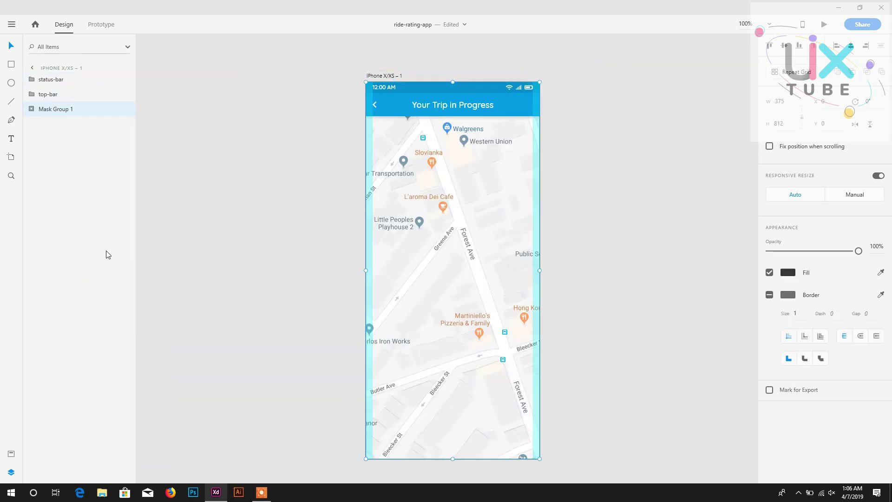
- Draw a 345 × 80 card rectangle between the side margins below the header, at X 15, Y 135
scroll(337, 158, down, 1)
key(ctrl+equal)
key(ctrl+equal)
key(ctrl+equal)
scroll(440, 232, up, 10)
key(r)
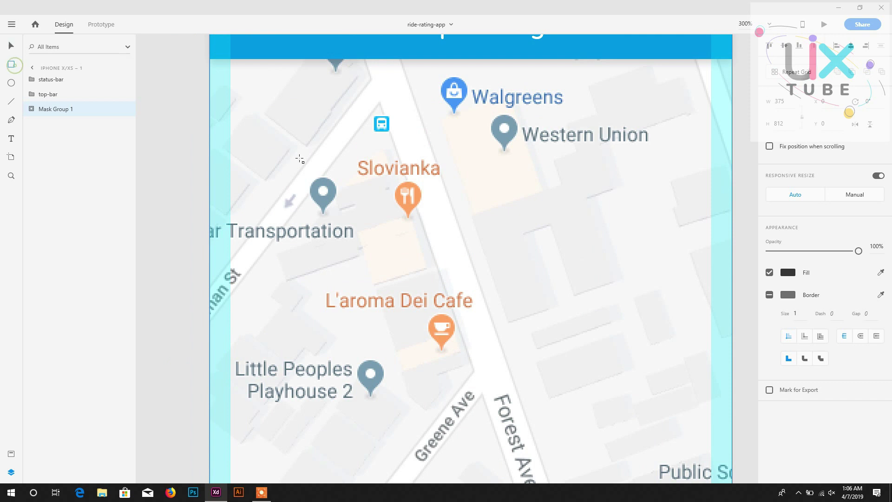
mouse_move(231, 145)
mouse_down()
mouse_move(637, 304)
mouse_move(711, 294)
mouse_move(711, 255)
mouse_up()
- Remove the card's border, round its corners to 8 and add a drop shadow with X 0, Y 3, blur 6
click(769, 317)
click(804, 267)
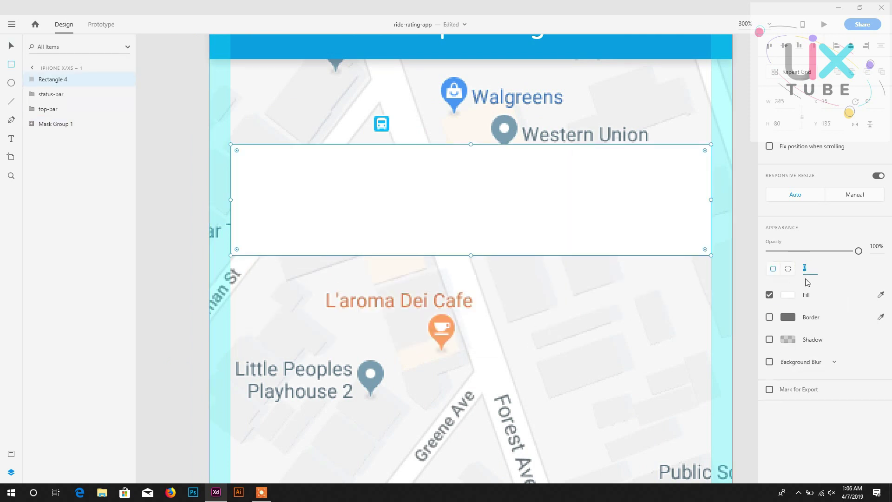
text(8)
key(Return)
click(769, 340)
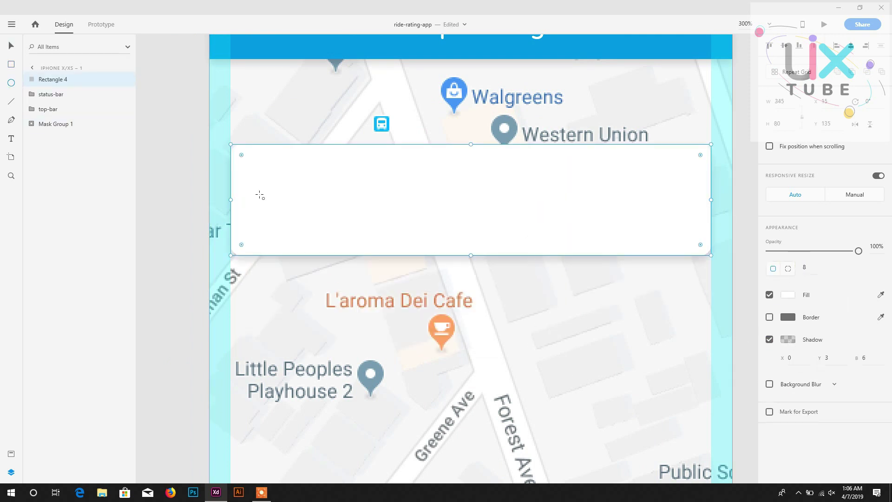
- Draw a 58 × 58 circle at X 35, Y 146 inside the card, with a light gray fill and no border
mouse_move(261, 174)
mouse_down()
mouse_move(350, 249)
mouse_move(342, 256)
mouse_up()
key(v)
drag(301, 201, 299, 186)
click(788, 273)
click(649, 227)
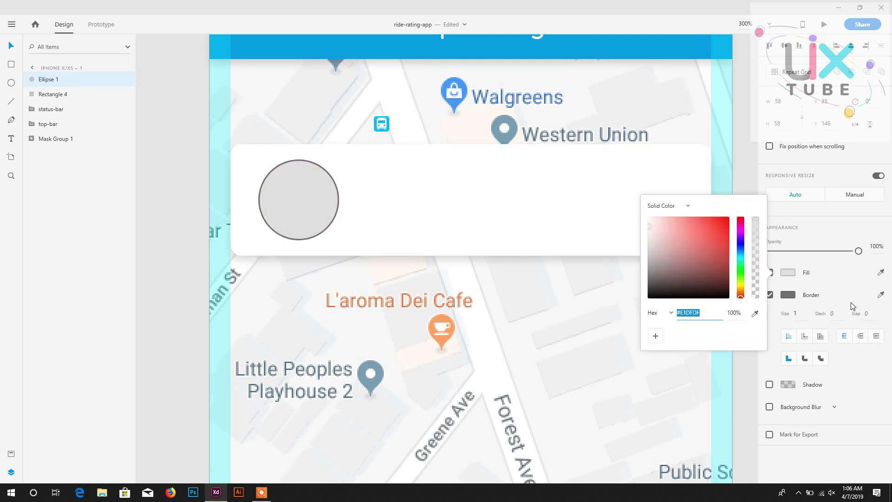
click(788, 295)
click(770, 295)
- Add a text element with the driver's full name on the card in Quicksand Medium, size 18
click(11, 139)
click(376, 193)
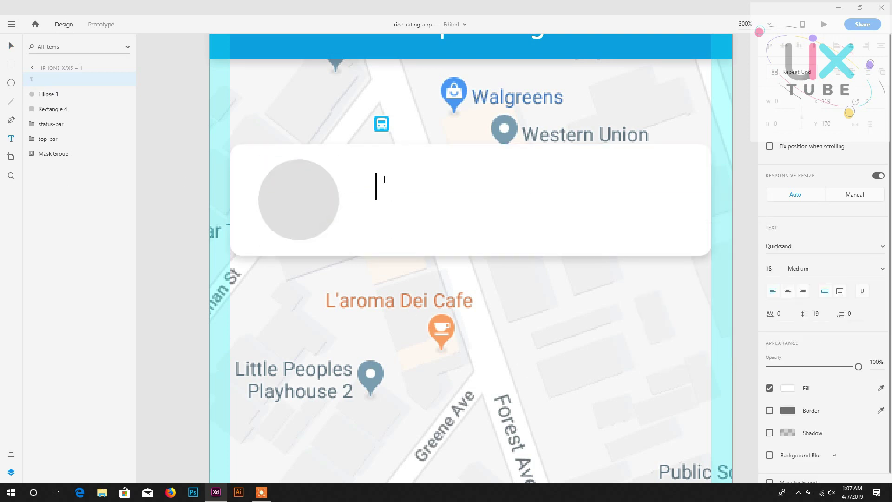
click(788, 388)
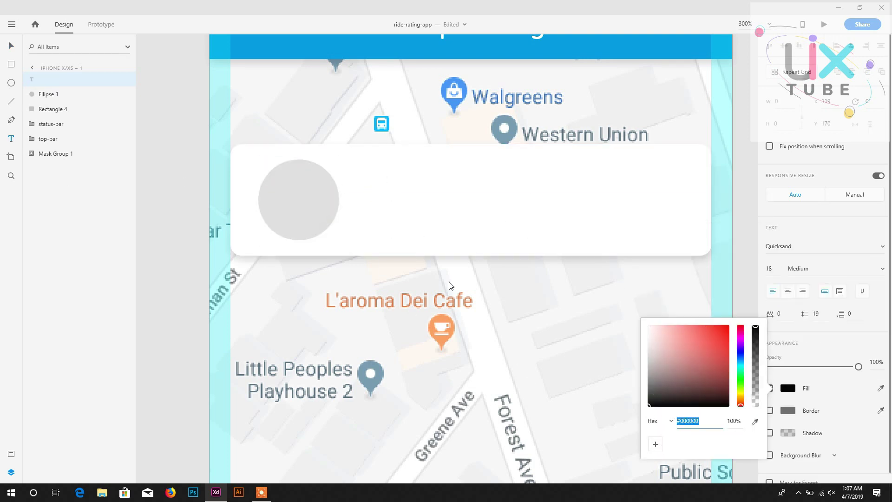
click(846, 387)
click(459, 205)
click(459, 205)
text(asd)
click(9, 49)
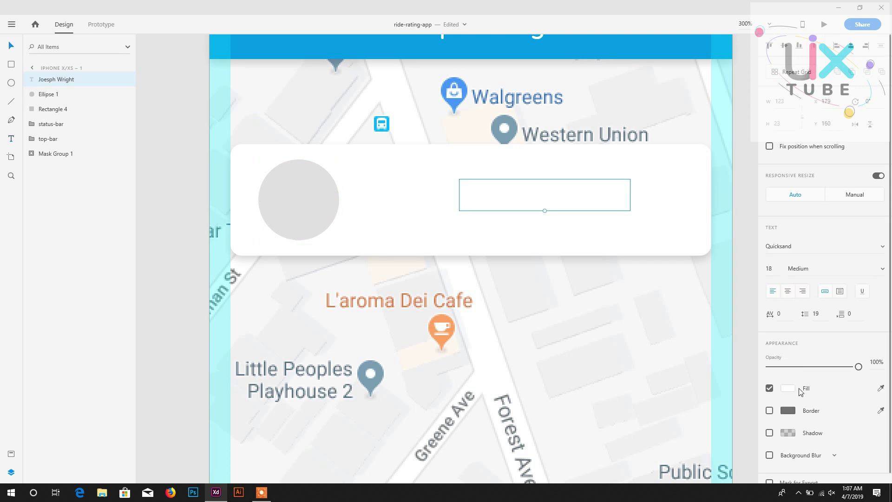
- Fill the driver's name text with near-black and move it beside the circle at X 103, Y 152
click(792, 389)
drag(655, 395, 637, 398)
drag(476, 204, 370, 193)
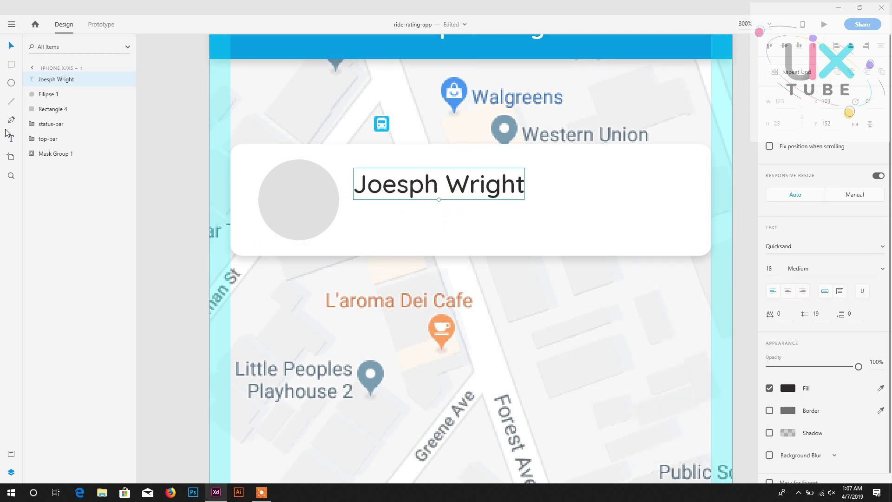
- Duplicate the driver's name text below the original and set the copy to size 12, Regular weight and 47% opacity
right_click(55, 79)
click(80, 124)
drag(465, 192, 465, 220)
click(771, 269)
text(12)
key(Return)
click(879, 267)
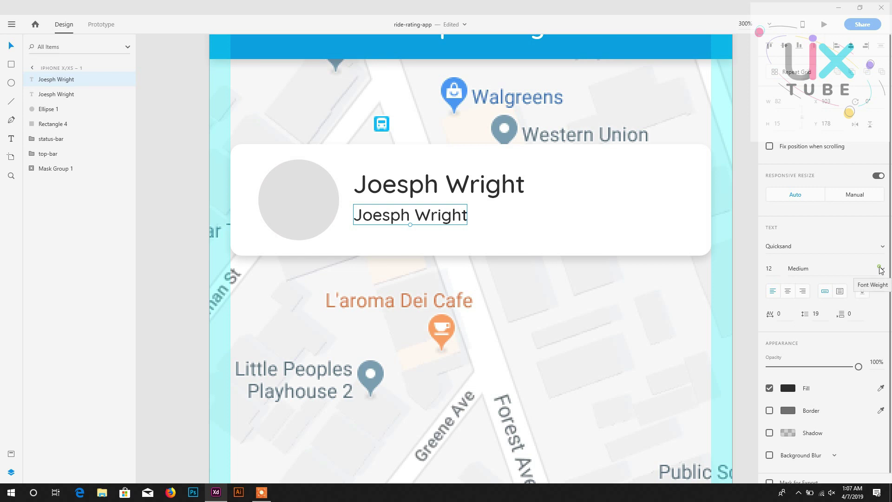
click(857, 298)
click(811, 367)
- Change the duplicated text to "Toyota LEA 1234" and position it closely under the driver's name
double_click(450, 213)
text(Toyoty)
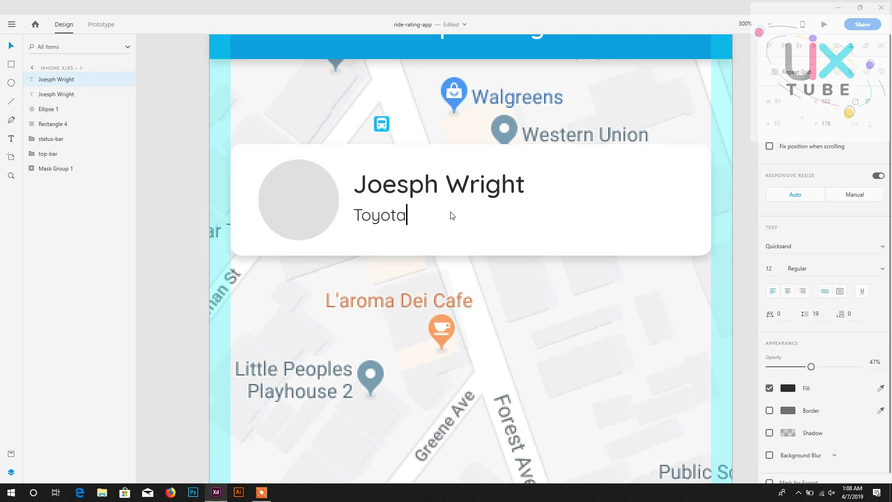
click(16, 47)
drag(384, 216, 366, 212)
drag(418, 298, 437, 269)
click(486, 212)
drag(489, 227, 489, 226)
- Move the driver's name and the vehicle text up together to Y 148
click(427, 182)
shift+click(421, 157)
drag(421, 157, 421, 152)
- Import the star icon onto the artboard
click(12, 25)
click(271, 229)
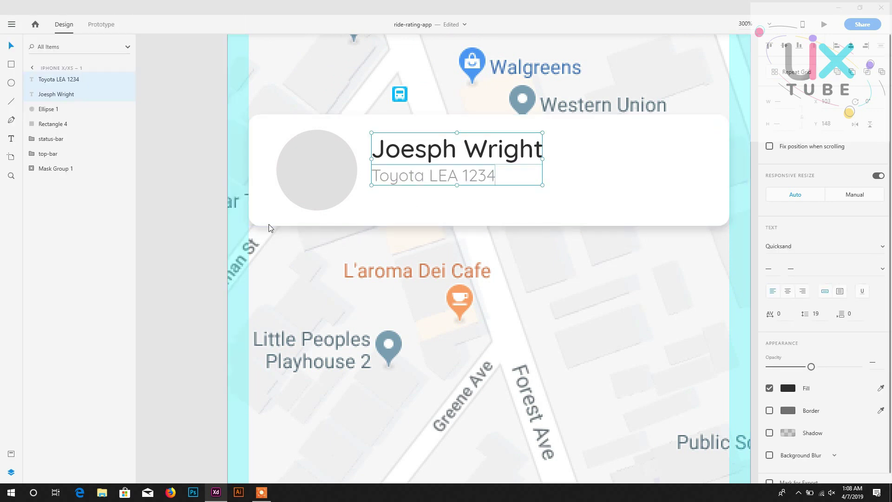
double_click(188, 241)
- Scale the star icon to about 12.5 × 12 and place it under the start of the vehicle text
scroll(551, 188, up, 1)
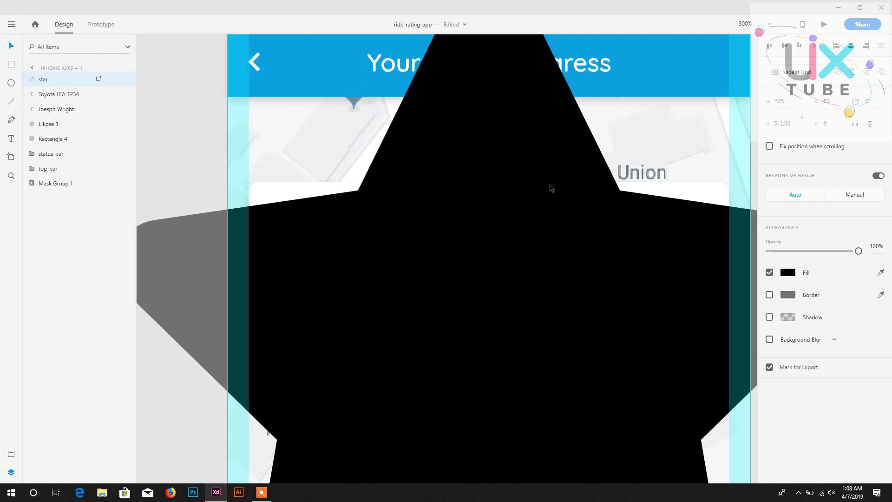
scroll(552, 188, up, 2)
key(ctrl+minus)
key(ctrl+minus)
key(ctrl+minus)
drag(336, 193, 486, 341)
key(ctrl+plus)
key(ctrl+plus)
key(ctrl+plus)
key(ctrl+plus)
drag(539, 388, 422, 124)
drag(352, 122, 372, 171)
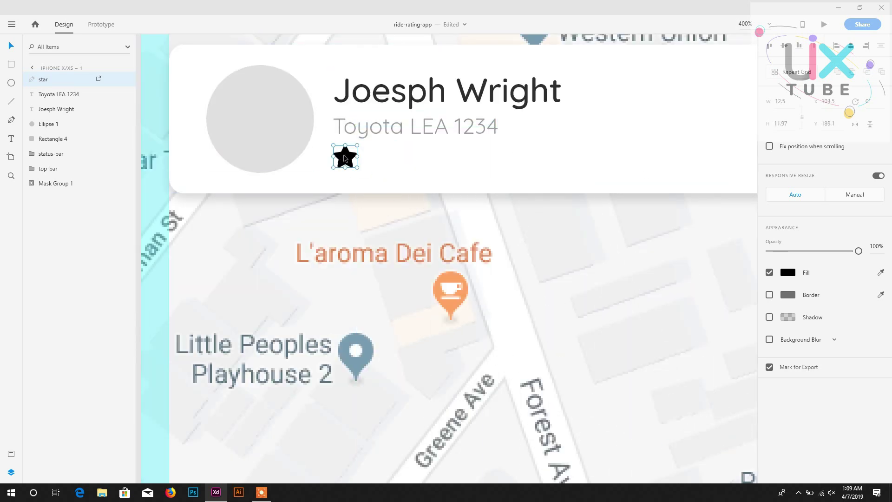
- Fill the star icon with a pinkish red
click(788, 273)
click(740, 225)
click(723, 219)
click(418, 168)
- Duplicate the vehicle text, place the copy beside the star and change it to "5.0 Rating"
key(ctrl+plus)
drag(360, 169, 397, 207)
click(56, 91)
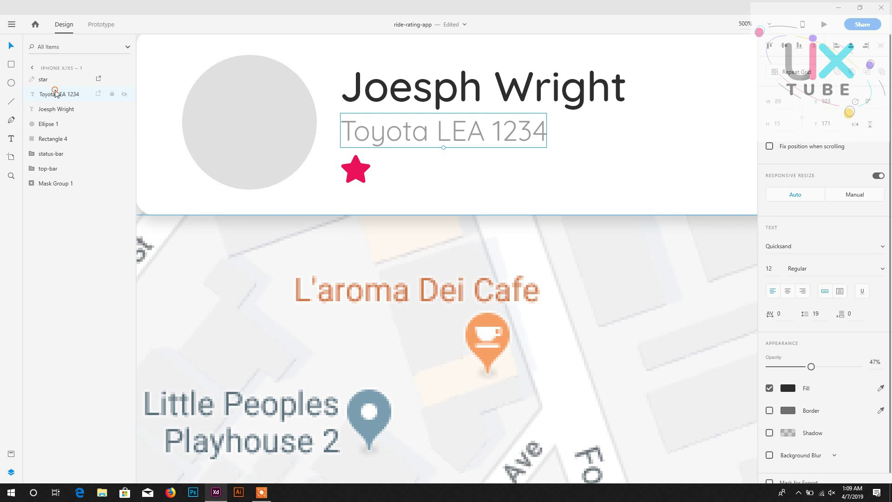
right_click(56, 91)
click(88, 141)
drag(389, 134, 426, 173)
double_click(425, 174)
text(5.0 Rating)
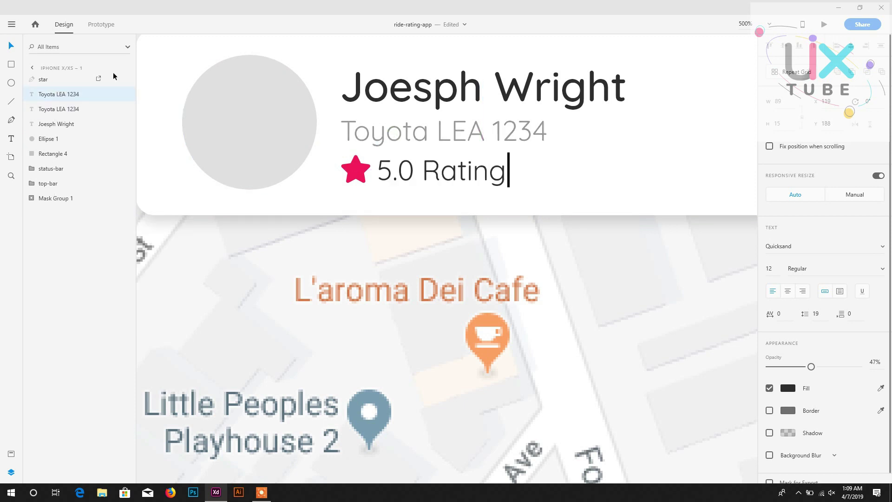
- Sample the star's color #EC105B as the rating text's fill and raise the text's opacity to 100%
click(11, 45)
click(788, 388)
click(754, 421)
click(359, 172)
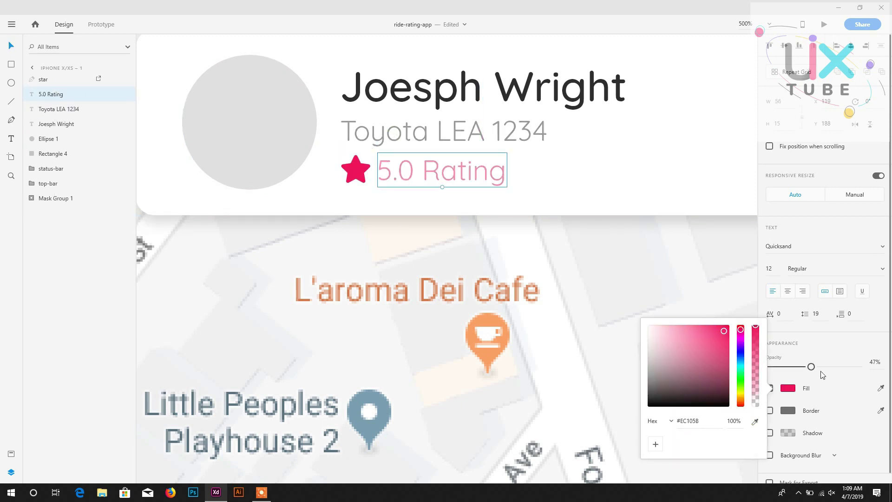
drag(811, 366, 859, 367)
click(625, 183)
- Group all the driver card's elements, including its background rectangle, and name the group "driver-detail"
key(ctrl+1)
key(ctrl+2)
click(385, 147)
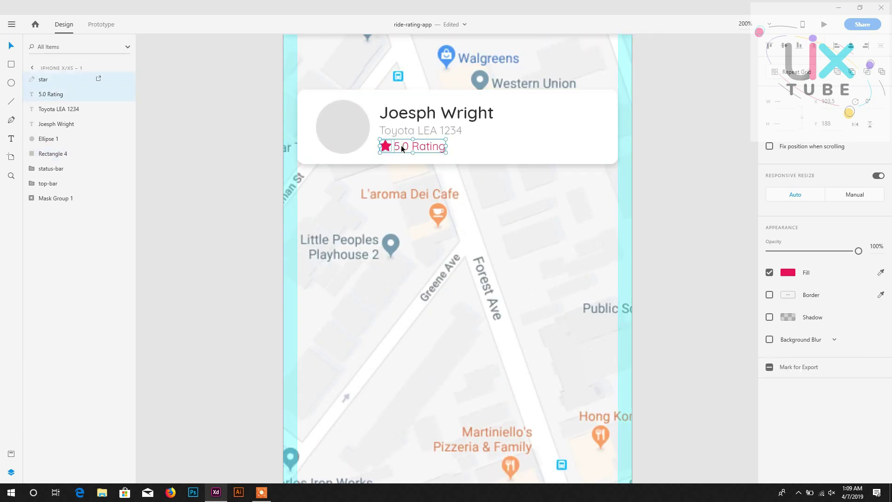
click(430, 209)
scroll(430, 209, up, 1)
click(51, 79)
shift+click(52, 153)
key(ctrl+g)
double_click(50, 79)
text(driv)
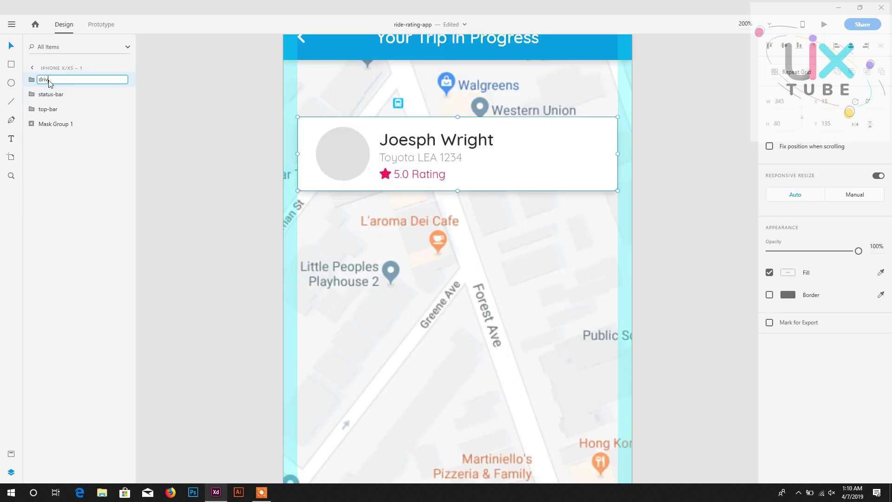
- Draw a 345 × 244 rectangle at X 15, Y 208, extending downward from behind the driver card
scroll(205, 121, down, 1)
key(r)
mouse_move(298, 144)
mouse_down()
mouse_move(618, 358)
mouse_move(617, 371)
mouse_up()
- Give the lower rectangle a light gray fill, no border and a drop shadow with X 0, Y 3, blur 6
click(769, 317)
click(788, 295)
drag(650, 241, 644, 242)
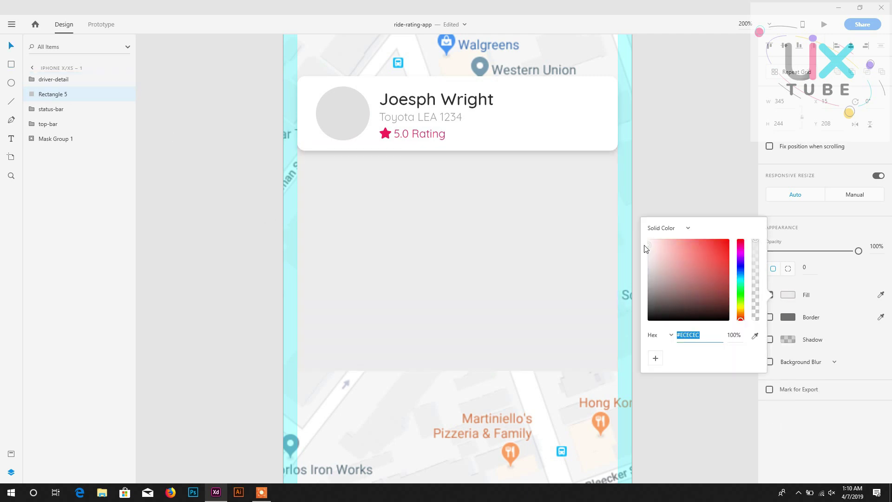
click(402, 242)
click(770, 339)
click(805, 268)
text(8)
key(Return)
key(ctrl+z)
- Draw a 16 × 16 circle at X 36, Y 245 near the lower rectangle's upper-left corner
scroll(498, 281, up, 1)
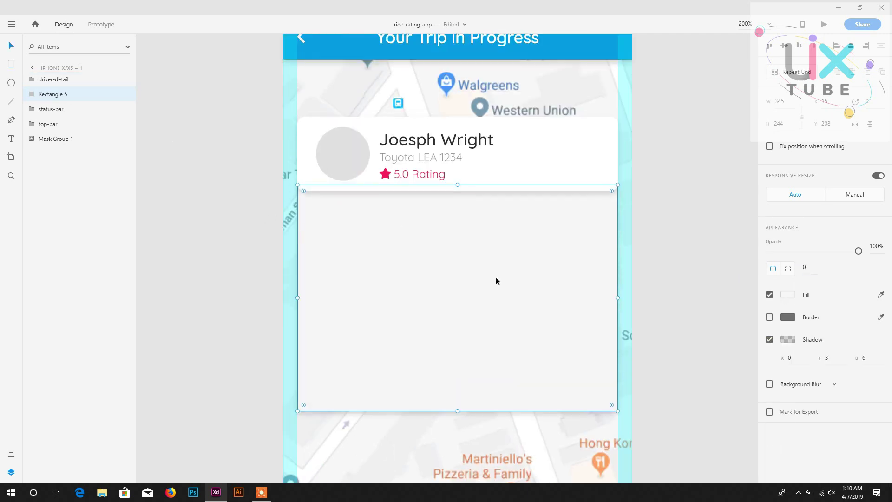
scroll(496, 195, down, 1)
key(e)
drag(317, 192, 331, 206)
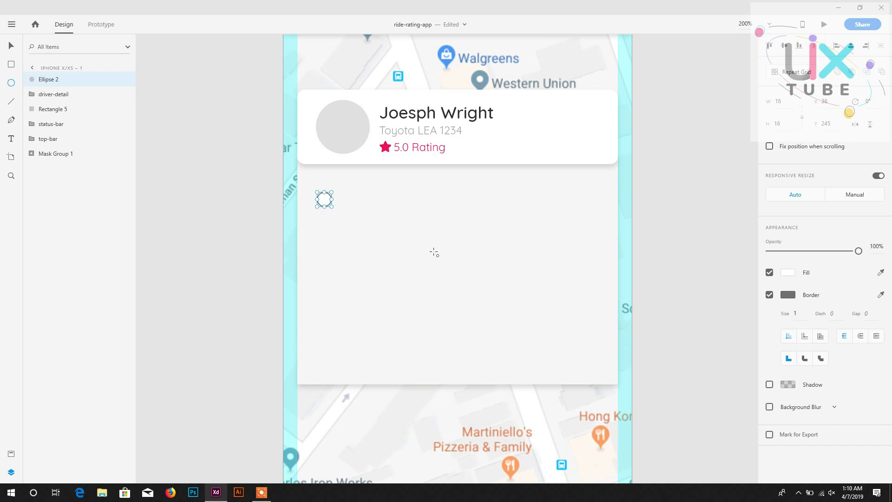
- Remove the small circle's border and fill it with #4B96F3
click(769, 295)
click(788, 272)
click(716, 314)
text(#4B96F3)
key(Return)
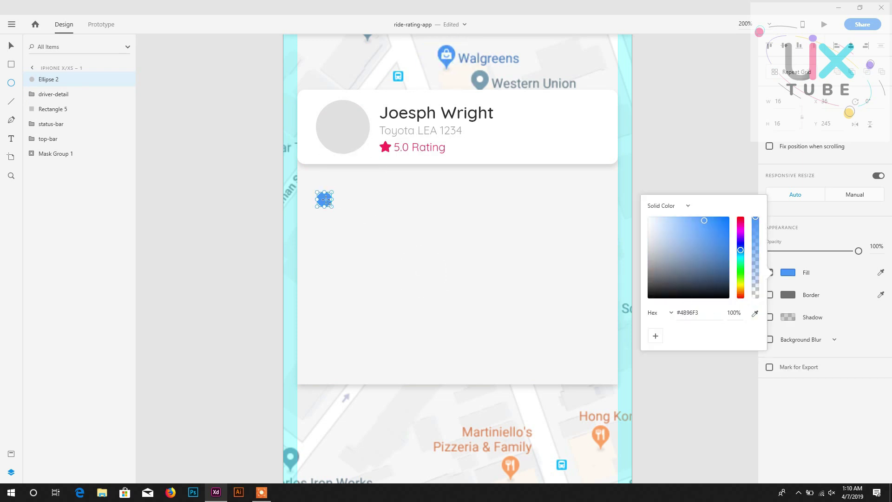
- Move the blue circle to X 49, Y 240 and place it directly below the driver-detail group in the layer order
click(15, 46)
click(49, 111)
key(ctrl+])
drag(339, 199, 337, 196)
click(374, 194)
shift+click(54, 95)
key(ctrl+[)
click(62, 96)
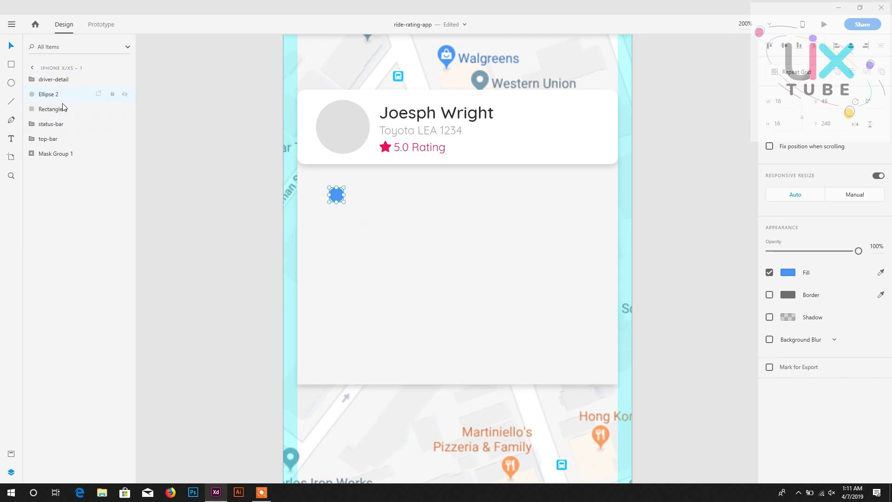
- Duplicate the blue circle directly beneath itself at Y 326 and fill the copy with the rating star's pink
key(ctrl+d)
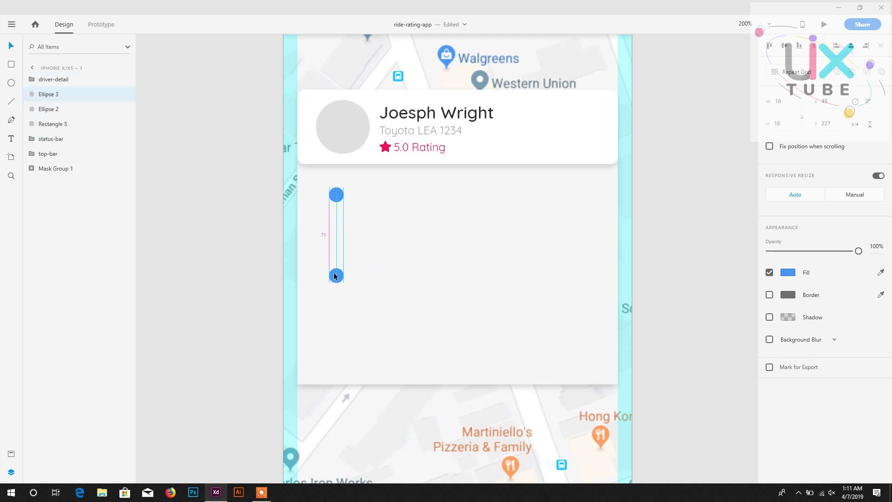
drag(335, 276, 334, 275)
click(337, 196)
click(338, 274)
key(i)
click(385, 147)
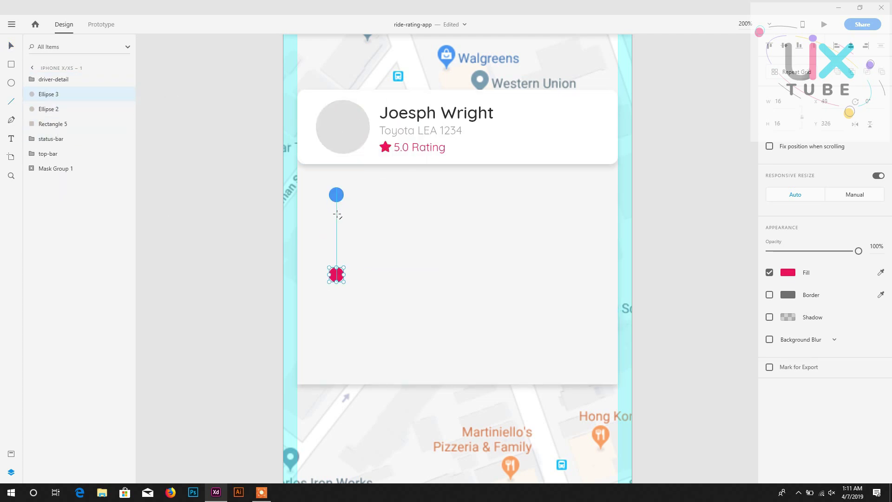
- Draw a vertical connector line 68 px high below the blue circle at 43% opacity, with the pink circle just beneath it
drag(337, 214, 339, 299)
key(v)
click(336, 258)
drag(336, 260, 336, 263)
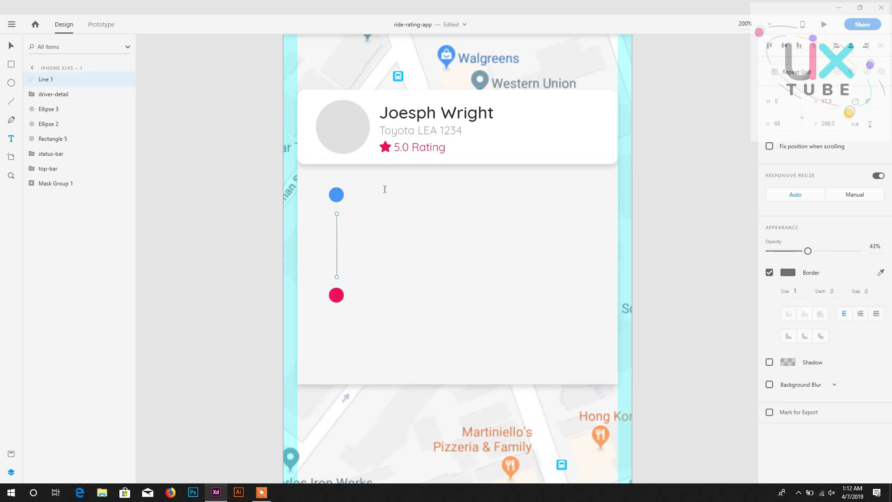
- Add a "Pickup Point" label beside the blue circle in black Quicksand Bold, size 12
click(368, 198)
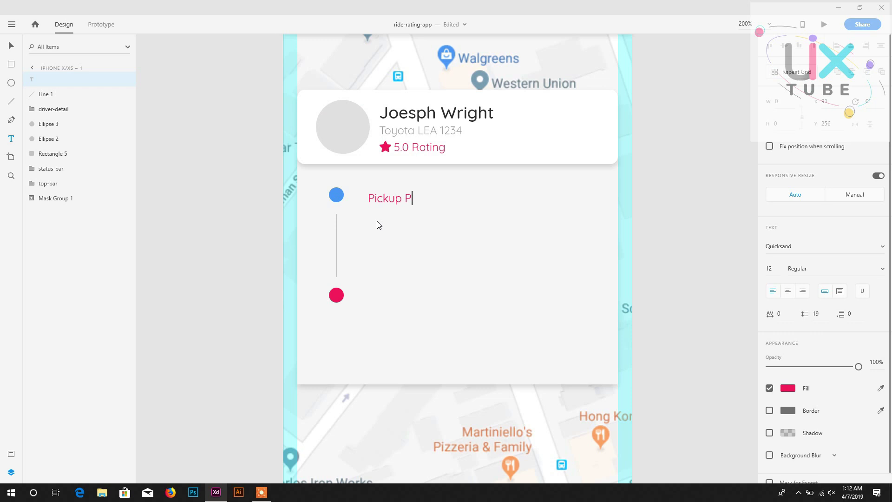
drag(377, 199, 369, 195)
click(788, 388)
drag(669, 386, 645, 409)
click(223, 241)
click(385, 196)
click(797, 269)
click(794, 339)
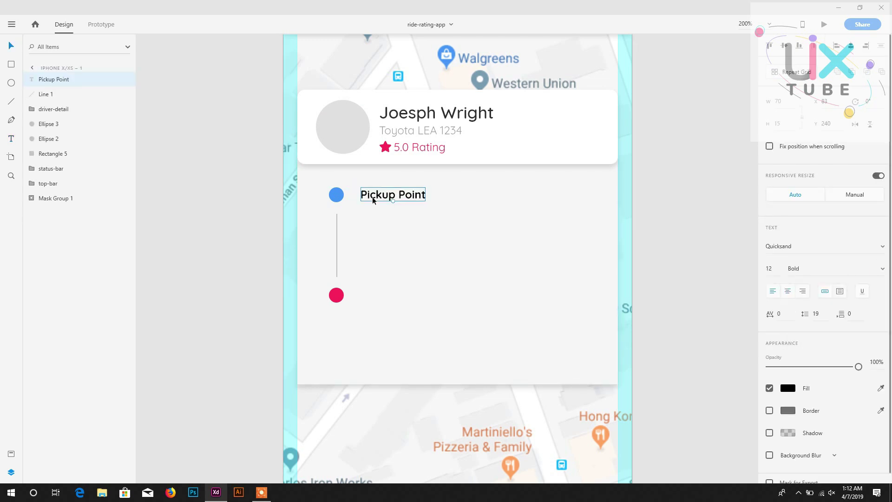
- Duplicate the Pickup Point label below itself as "The New Pizza Master" in Regular weight at 63% opacity
key(ctrl+d)
drag(363, 198, 367, 221)
double_click(372, 218)
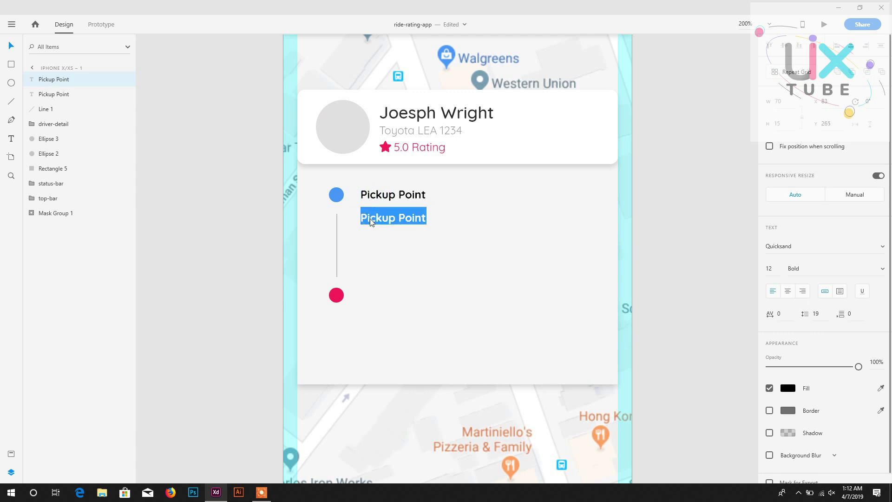
text(New Pizza Master)
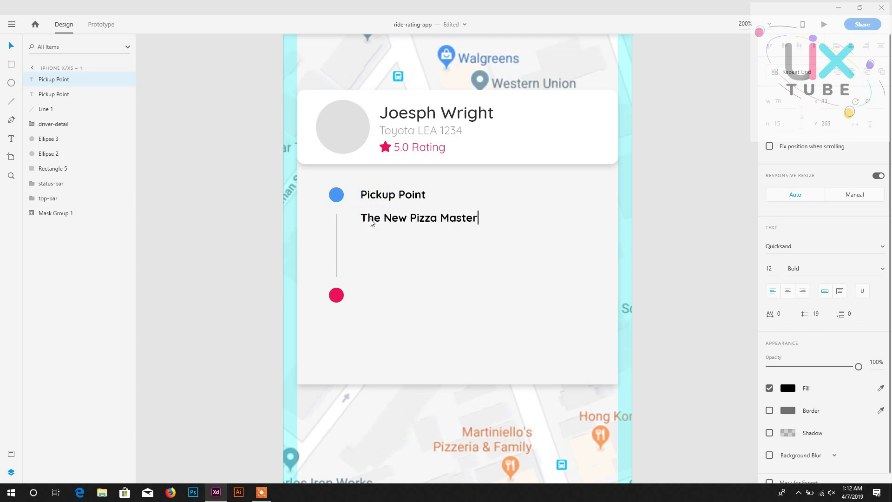
key(Escape)
key(4)
key(ctrl+b)
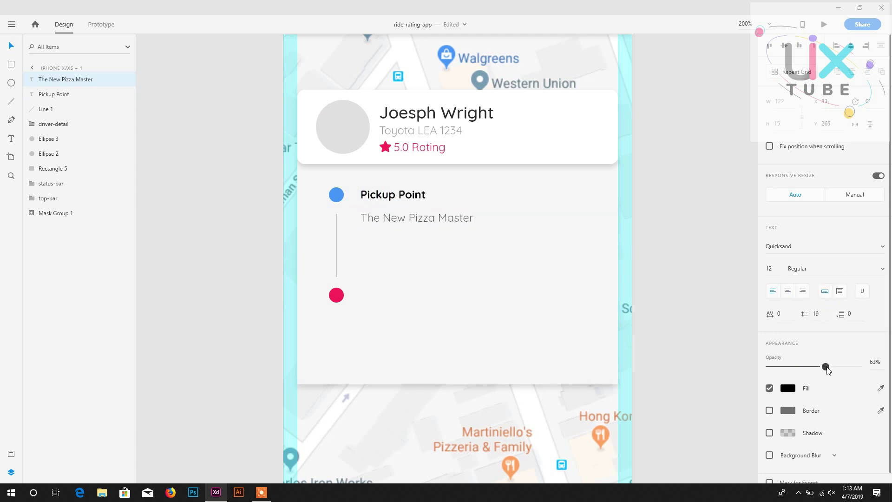
- Duplicate both pickup labels beside the pink circle and change the copied heading to "Drop Off Point"
shift+click(387, 196)
drag(381, 215, 395, 296)
right_click(46, 81)
click(72, 133)
double_click(392, 298)
text(Drop)
key(Escape)
scroll(360, 225, down, 2)
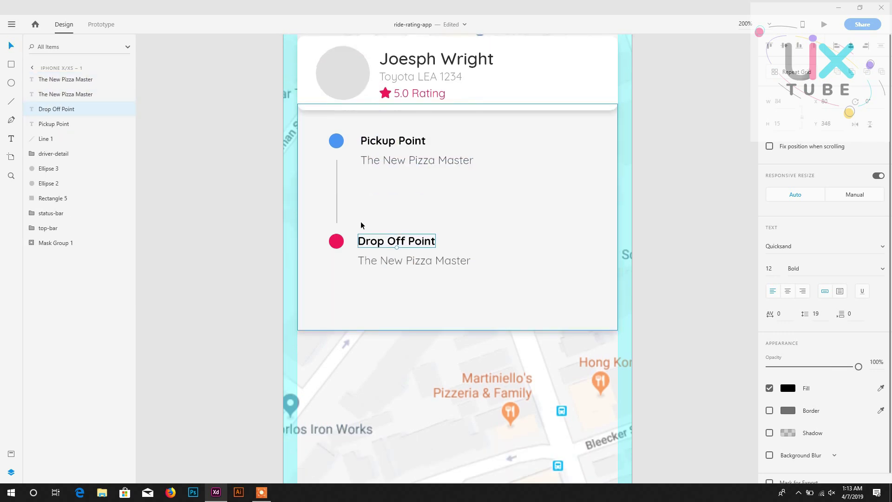
- Shorten the connector line, raise the pink circle with its drop-off labels to Y 328, and save the file
click(338, 193)
drag(331, 224, 363, 268)
key(ctrl+s)
key(ctrl+minus)
key(ctrl+minus)
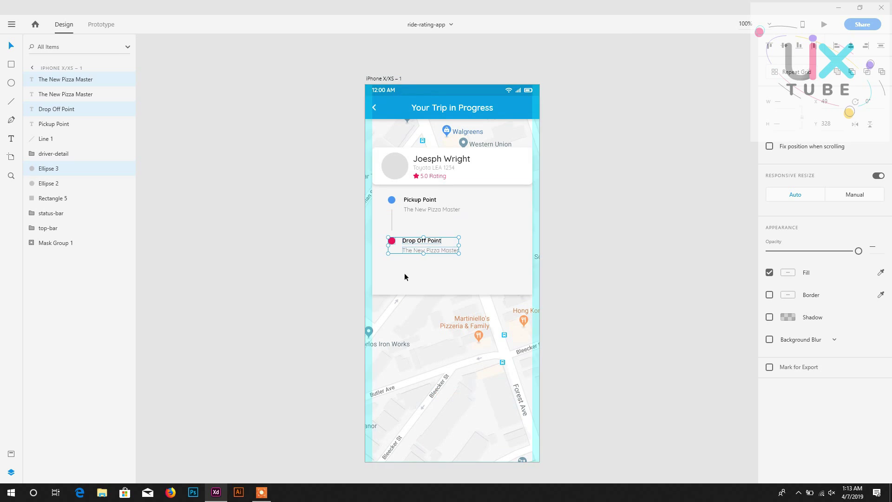
- Set the Pickup Point heading to size 16 and the place name below it to size 14
key(Escape)
scroll(452, 238, up, 2)
key(ctrl+equal)
key(ctrl+equal)
key(ctrl+equal)
click(367, 163)
click(769, 269)
text(14)
key(Return)
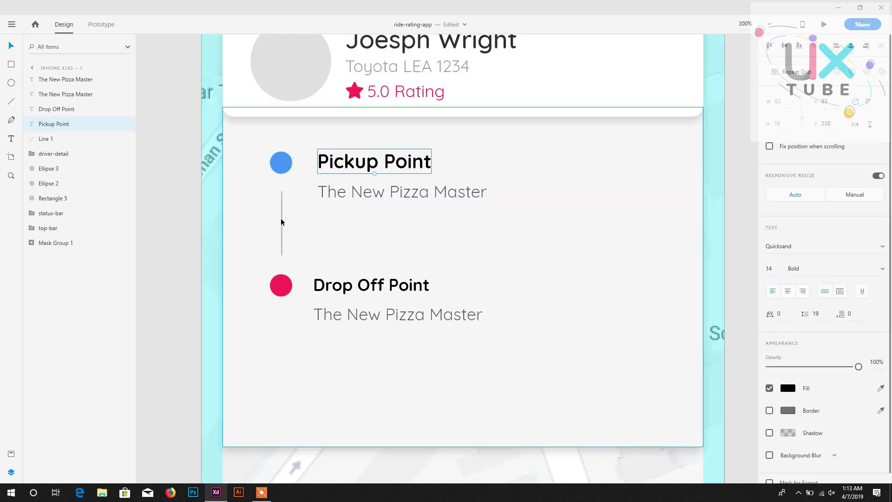
click(353, 193)
click(769, 268)
text(14)
key(Return)
- Set the Drop Off Point heading and both place-name lines to size 16
click(372, 285)
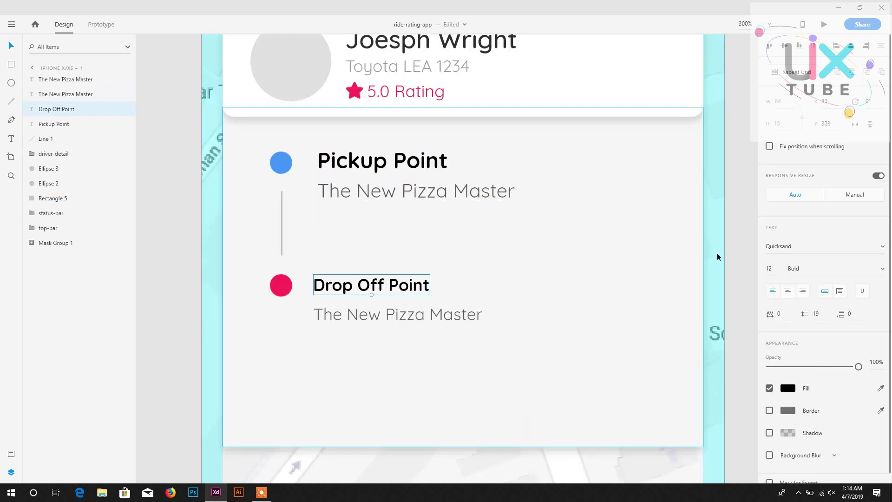
click(769, 268)
text(14)
key(Return)
click(441, 190)
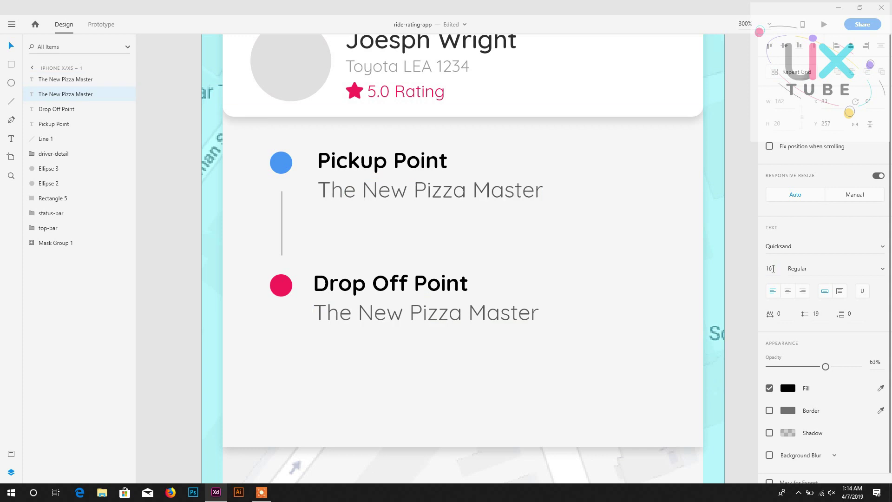
- Nudge the pickup and drop-off label pairs slightly down beside their circles
key(ctrl+1)
click(418, 228)
shift+click(420, 236)
click(411, 268)
shift+click(412, 275)
scroll(508, 273, down, 1)
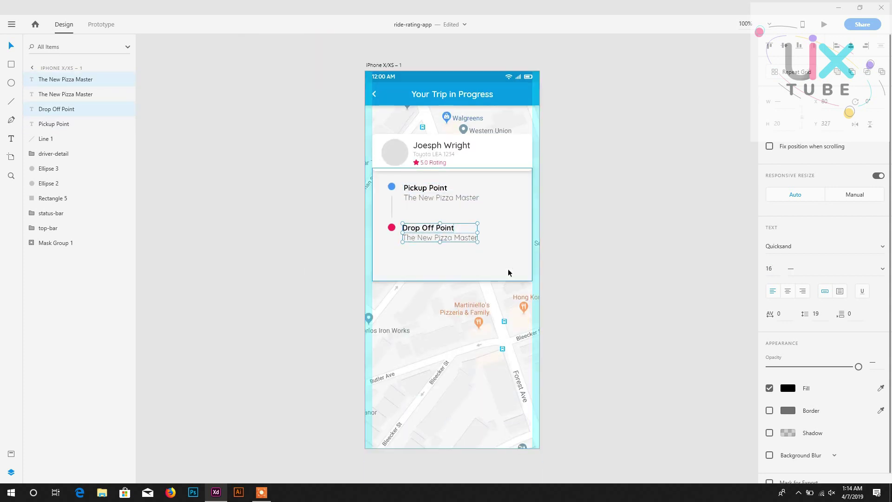
- Extend the light gray trip panel downward to a height of 272
click(509, 273)
scroll(444, 247, up, 1)
scroll(444, 248, down, 1)
drag(452, 281, 453, 294)
- Draw a 284 px horizontal divider below the drop-off labels, position it at X 45.5 and set its opacity to 24%
key(ctrl+plus)
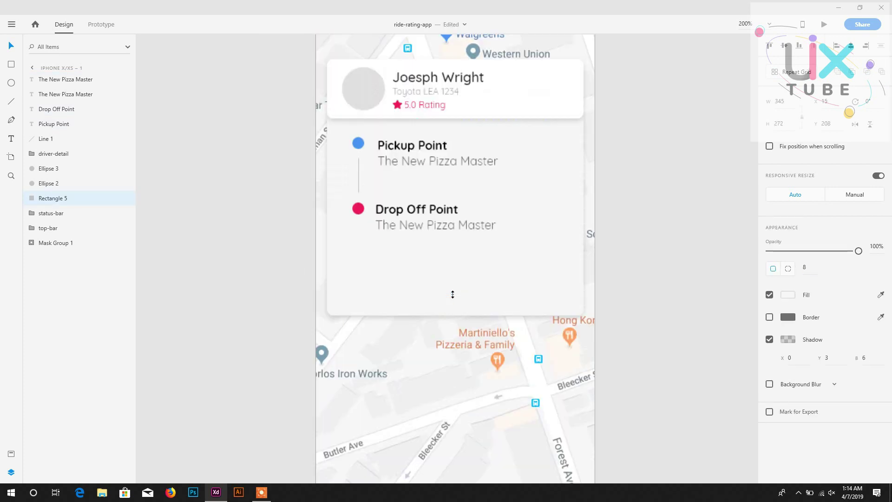
key(ctrl+plus)
drag(265, 287, 662, 287)
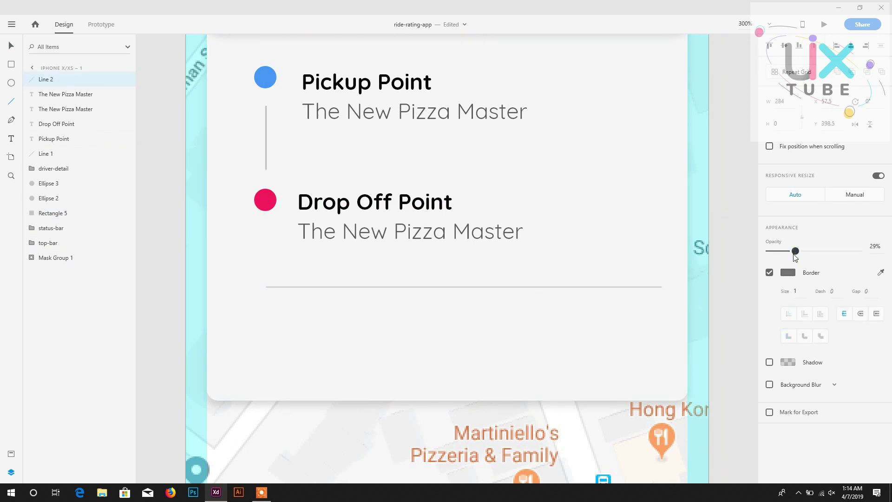
drag(795, 251, 790, 251)
scroll(424, 289, up, 1)
key(ctrl+minus)
key(ctrl+minus)
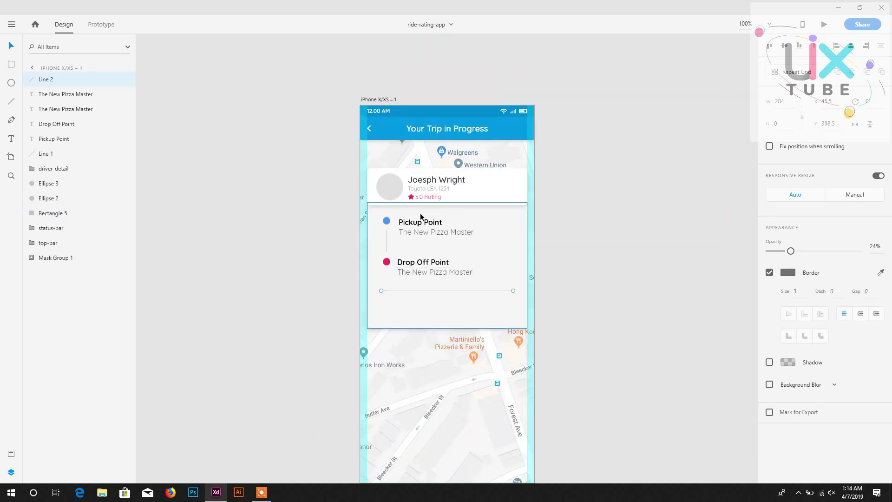
- Move the horizontal divider up 8 px, closer to the drop-off labels
key(ctrl+plus)
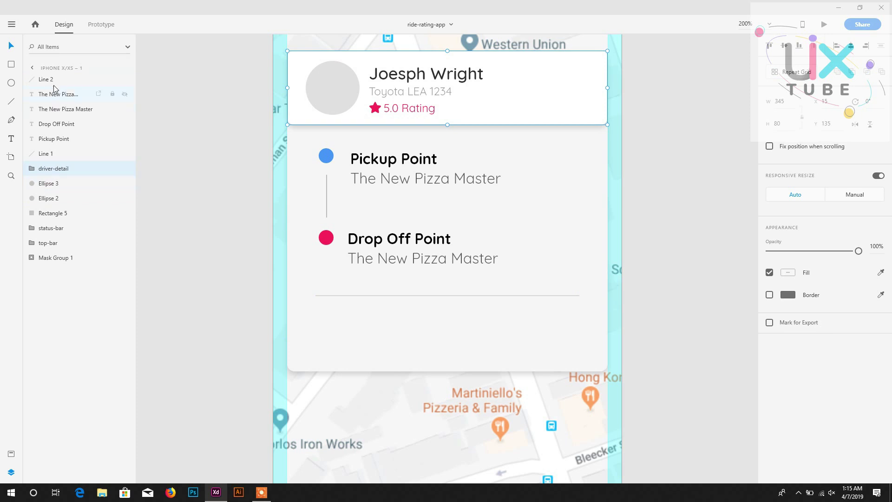
shift+click(52, 154)
click(401, 304)
click(408, 300)
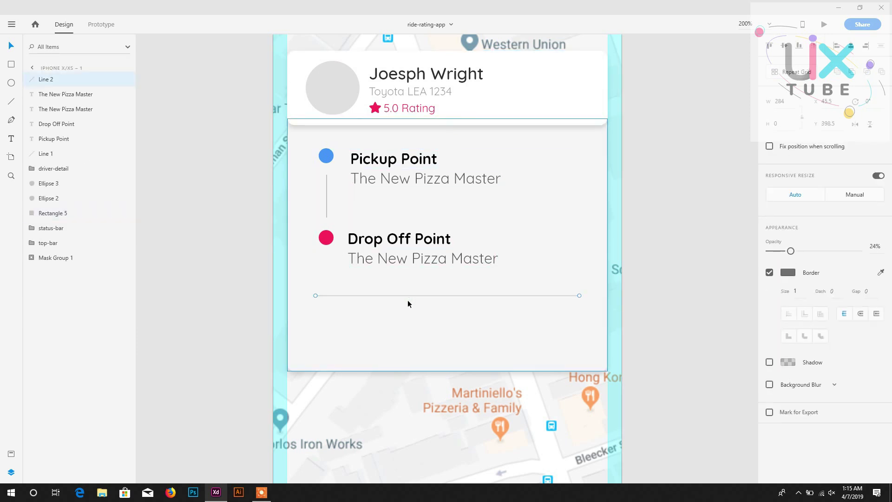
key(Up)
key(Up)
key(Up)
key(Up)
key(Up)
key(Up)
key(Up)
key(Up)
scroll(395, 306, up, 2)
- Draw a 129 × 42 rectangle at X 46, Y 415 below the divider and set its corner radius to 100
click(322, 338)
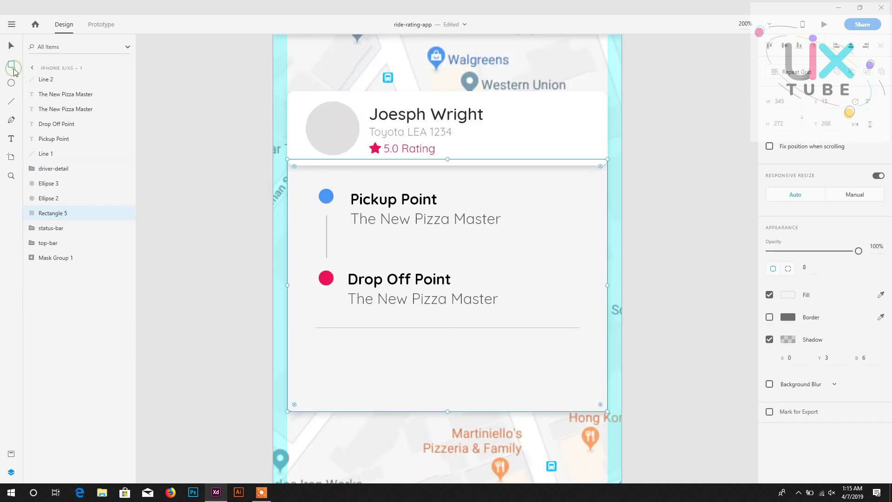
drag(316, 351, 436, 387)
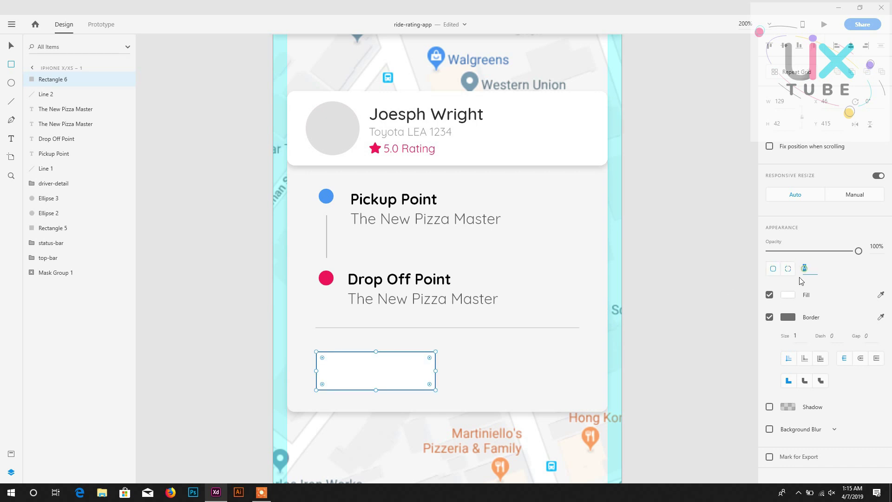
text(100)
key(Return)
- Remove the rounded button's border and fill it with the pickup circle's blue
click(769, 317)
click(788, 295)
click(755, 334)
click(329, 197)
click(825, 283)
- Use Repeat Grid to create a second button beside the blue one, and ungroup the grid
key(ctrl+r)
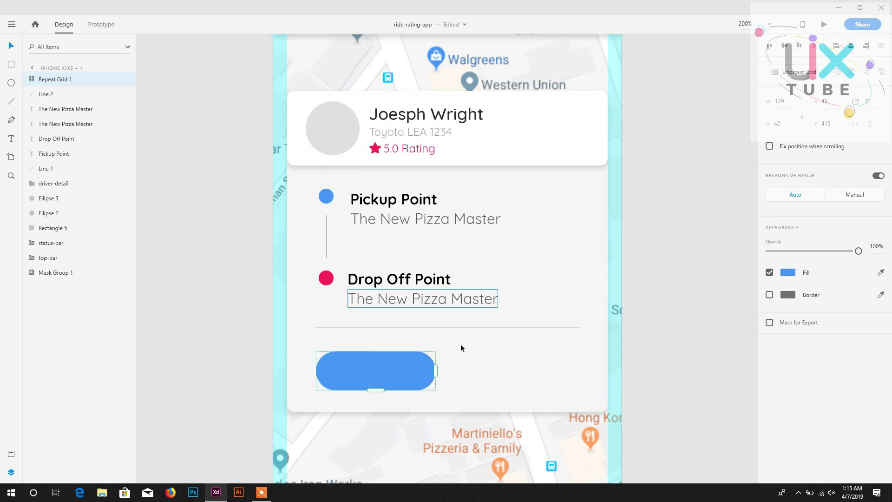
drag(435, 370, 587, 369)
right_click(55, 84)
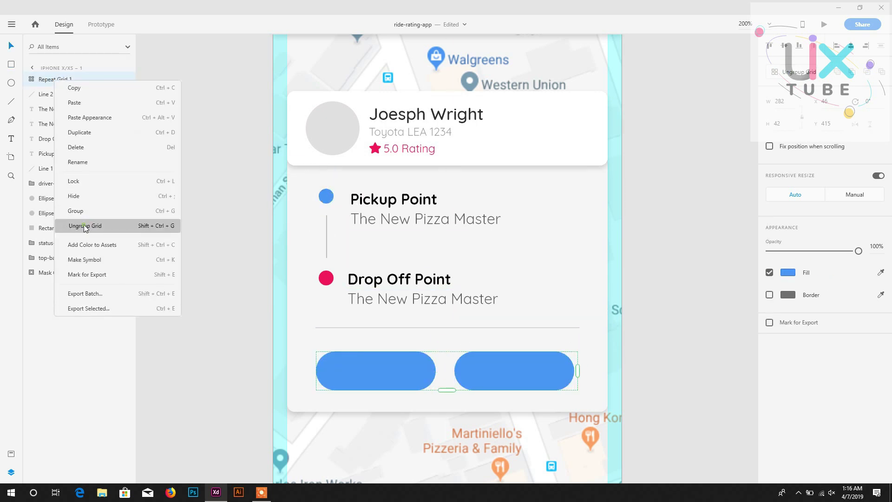
click(85, 226)
click(207, 283)
- Fill the second button with the drop-off circle's pink
click(511, 370)
key(i)
click(327, 278)
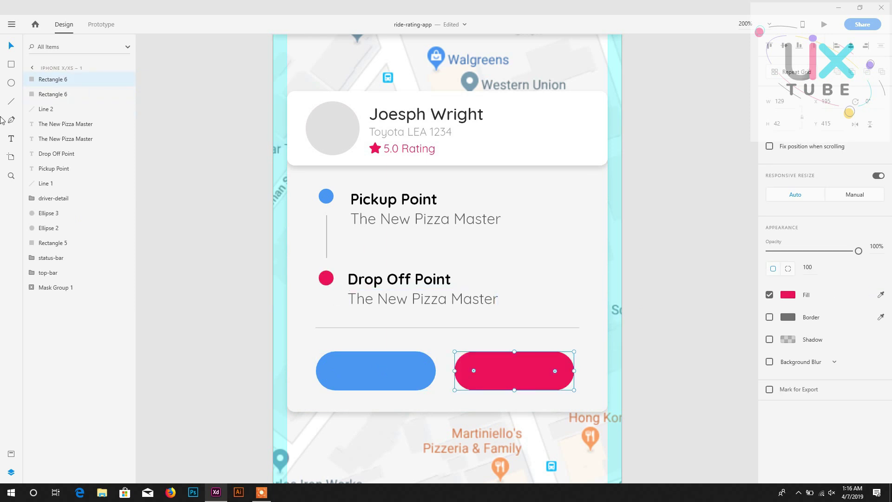
shift+click(359, 378)
- Add a "Contact" text label in size 16 on the blue button
key(t)
click(361, 370)
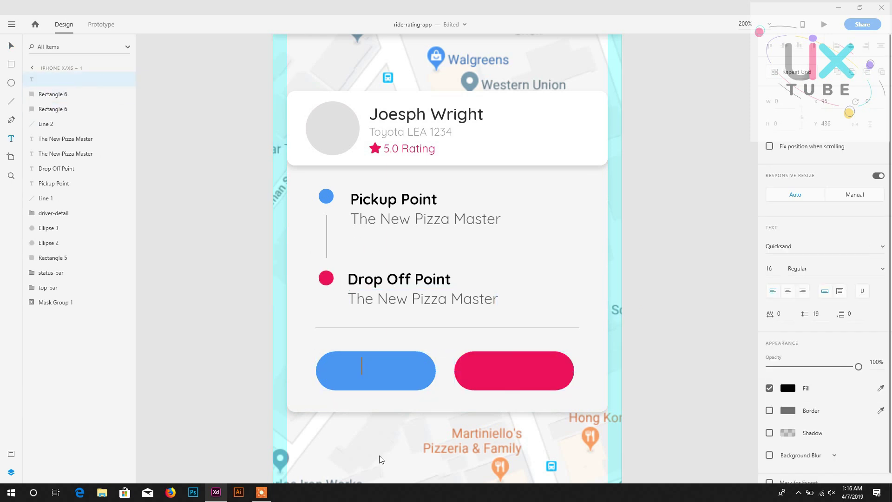
text(Contact)
key(Escape)
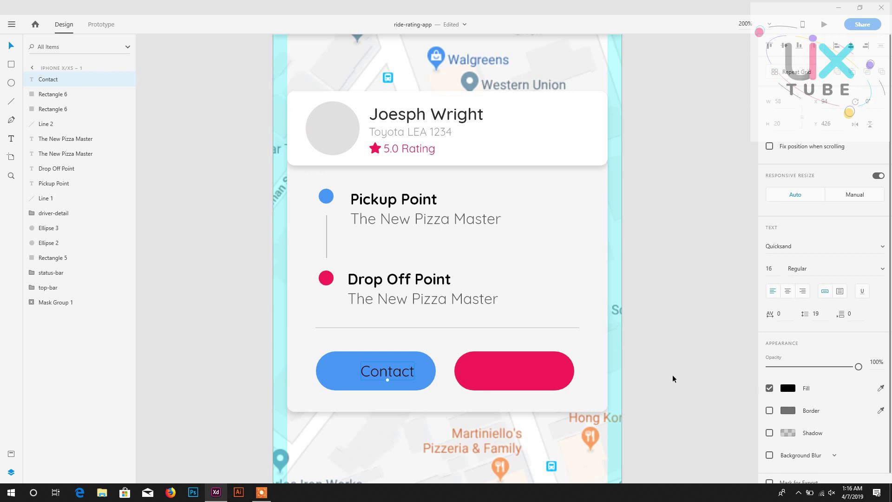
- Make the Contact label white in Medium weight, size 14
click(788, 388)
click(644, 323)
click(390, 369)
click(883, 268)
click(800, 323)
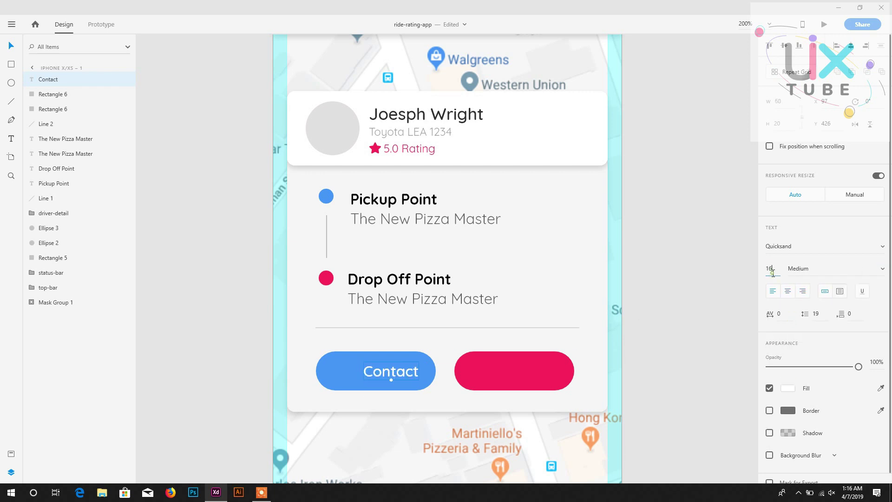
click(70, 109)
- Duplicate the Contact label onto the pink button and change its text to "Share Trip"
drag(395, 365, 498, 373)
click(55, 80)
right_click(60, 80)
click(70, 132)
double_click(542, 375)
text(Share Trip)
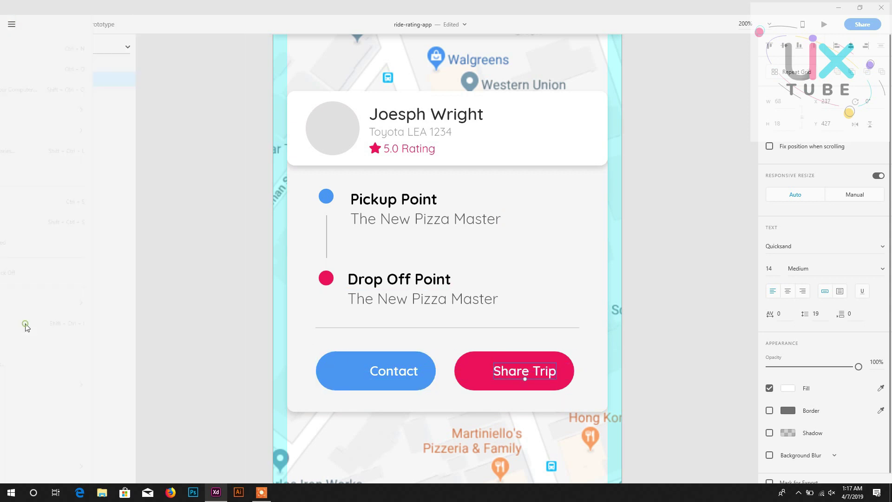
- Import the phone and reply SVG icons from the asset folder
key(ctrl+shift+i)
click(191, 200)
ctrl+click(191, 209)
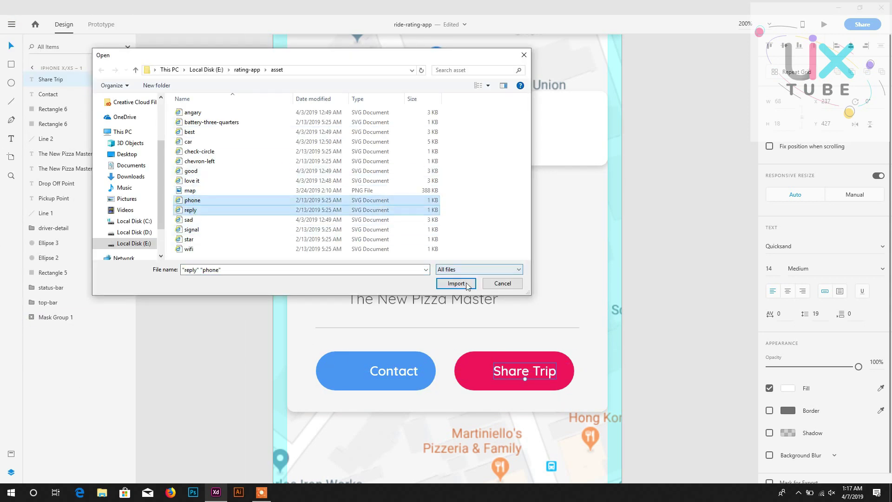
click(456, 282)
- Select the imported phone and reply icons together and scale them down to about half size beside the artboard
drag(226, 111, 316, 242)
click(53, 80)
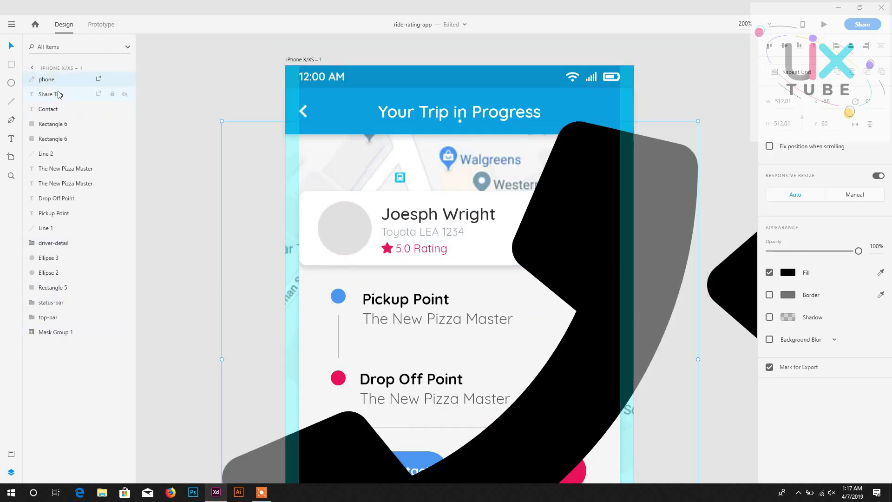
click(719, 280)
shift+click(604, 244)
drag(222, 121, 716, 365)
drag(491, 344, 252, 141)
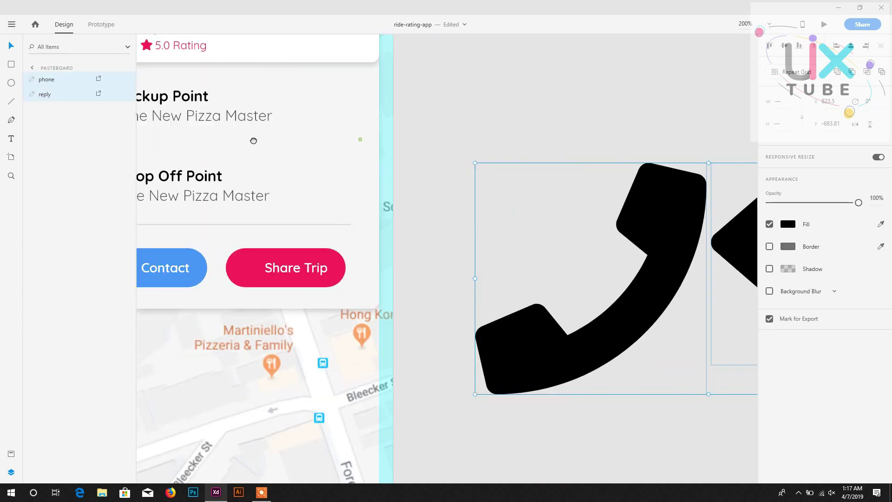
- Place the phone icon before the Contact label at 16.83 × 16.83 and flip it horizontally
drag(692, 248, 321, 217)
drag(245, 225, 458, 210)
click(674, 88)
click(505, 149)
drag(311, 118, 527, 294)
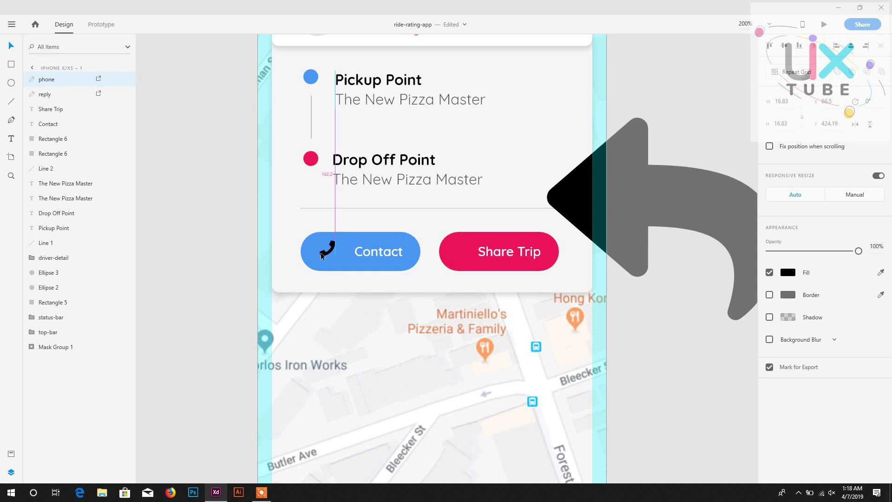
click(358, 252)
click(328, 251)
click(854, 124)
- Scale the reply icon down to about 14.5 × 12.7, flip it horizontally and place it before the Share Trip label
drag(566, 194, 379, 191)
drag(361, 115, 573, 300)
drag(584, 308, 565, 252)
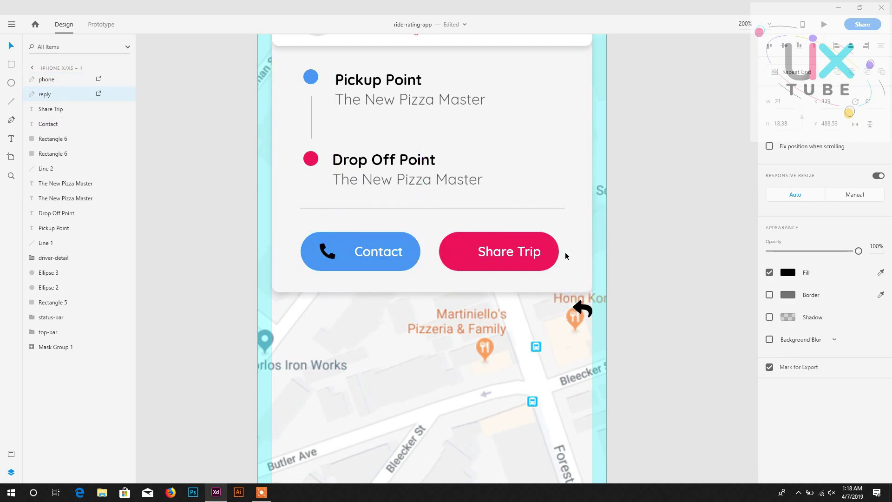
click(669, 237)
drag(463, 243, 462, 249)
- Move the phone icon closer to the Contact label and scale it down
click(380, 254)
click(328, 252)
key(Right)
key(Right)
key(Right)
key(Right)
key(Right)
key(Right)
key(Right)
key(Right)
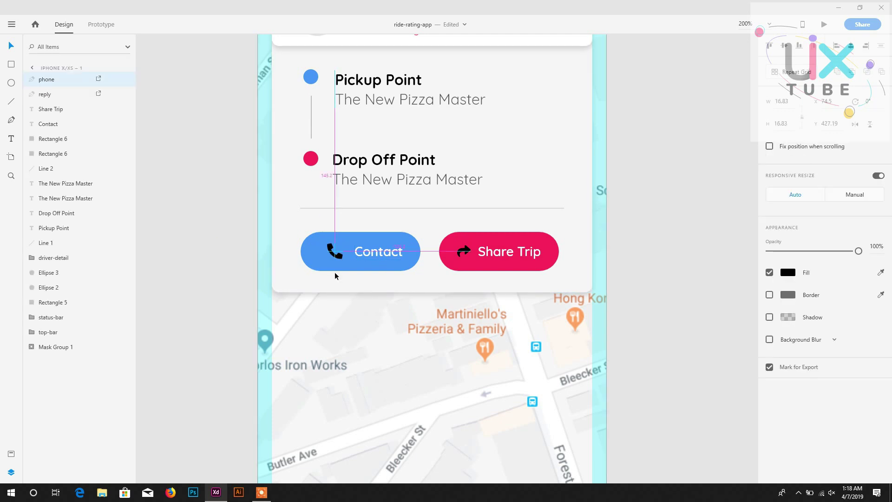
drag(326, 243, 334, 251)
shift+click(333, 249)
shift+click(330, 267)
scroll(339, 284, up, 2)
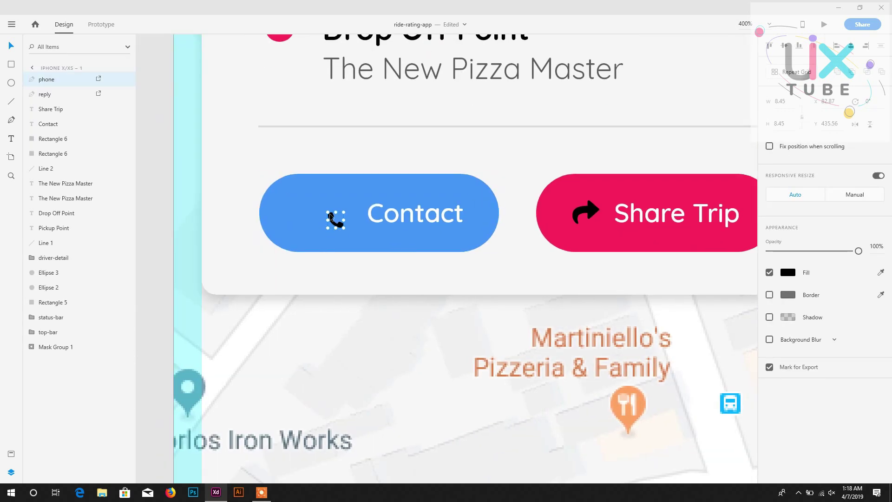
- Centre the phone icon and Contact label together on the blue button and make both button icons white
shift+click(363, 222)
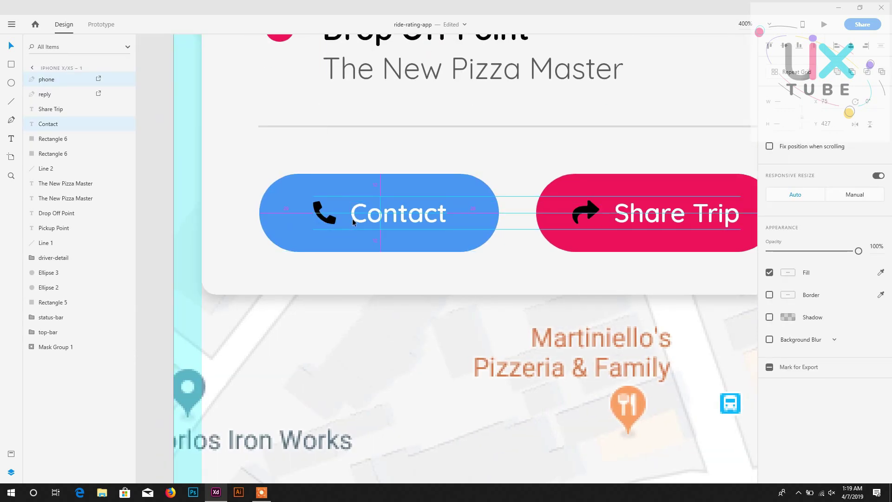
drag(353, 222, 348, 222)
click(589, 211)
click(586, 211)
click(788, 272)
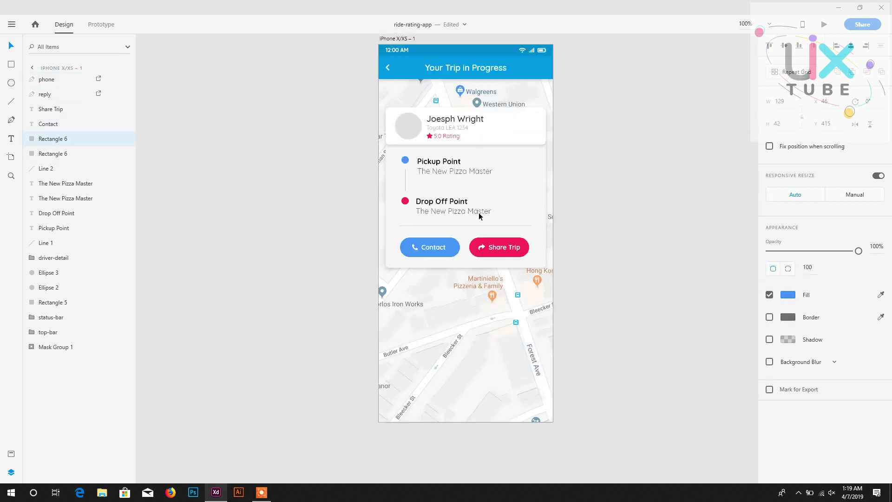
key(Escape)
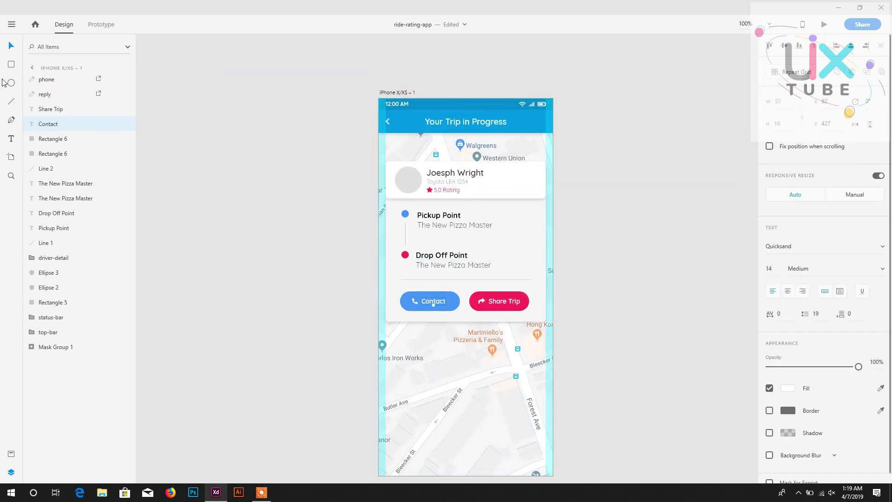
- Group the phone icon, Contact label and blue rectangle, and name the group contact-button
ctrl+click(49, 154)
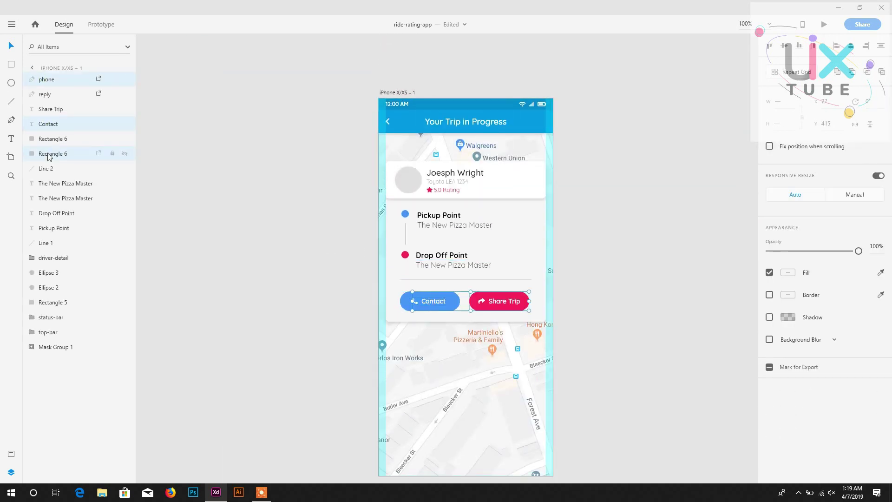
key(ctrl+g)
double_click(51, 80)
text(contact-button)
key(Return)
- Group the reply icon, Share Trip label and pink rectangle, and name the group share-button
click(49, 95)
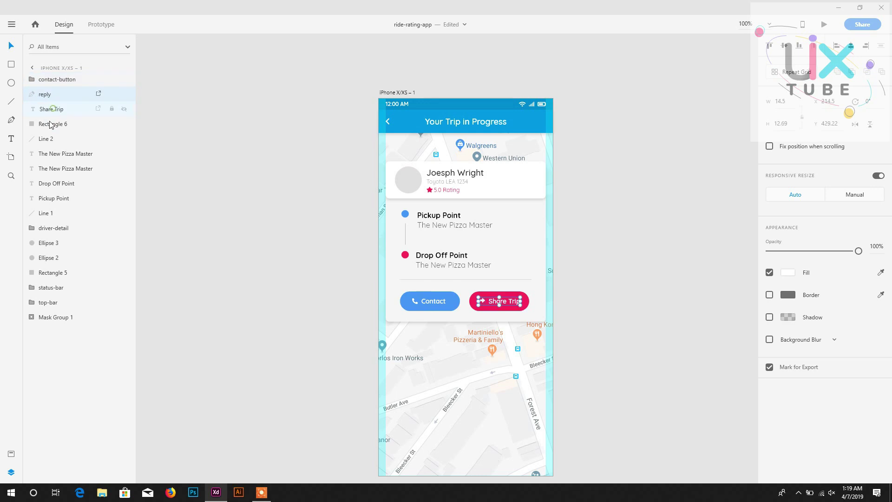
shift+click(49, 122)
key(ctrl+g)
click(33, 94)
double_click(46, 96)
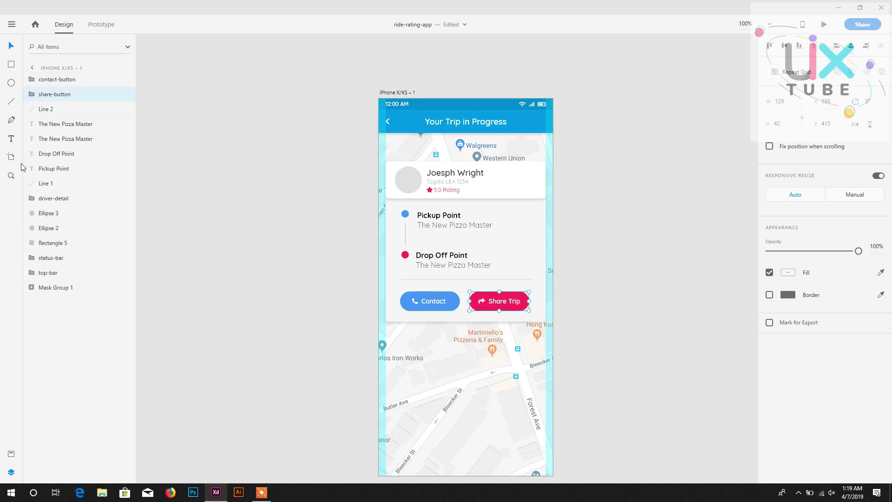
- Bring the driver-detail group to the front of the layer order
click(49, 199)
key(ctrl+])
key(ctrl+])
key(ctrl+])
key(ctrl+])
key(ctrl+])
key(ctrl+])
key(ctrl+])
- Fill the driver card's avatar circle with a male, happy, black-haired face from the UI Faces plugin, and save the document
double_click(406, 184)
click(11, 24)
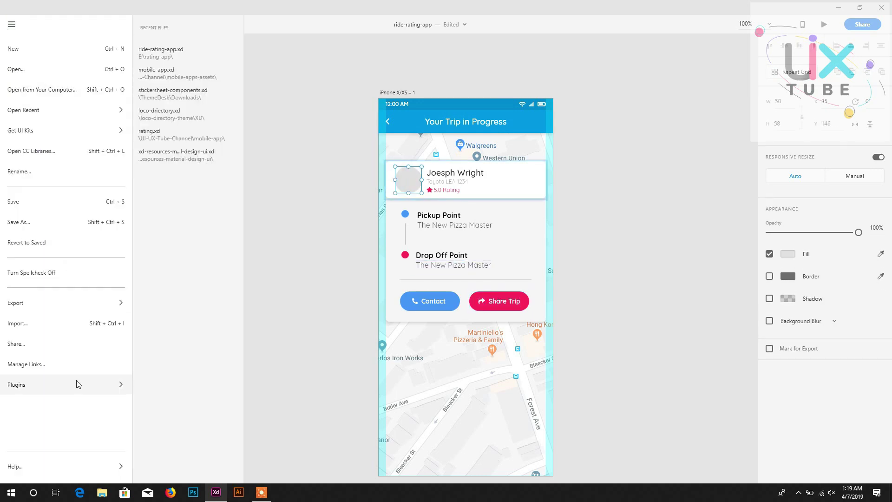
mouse_move(76, 382)
click(157, 154)
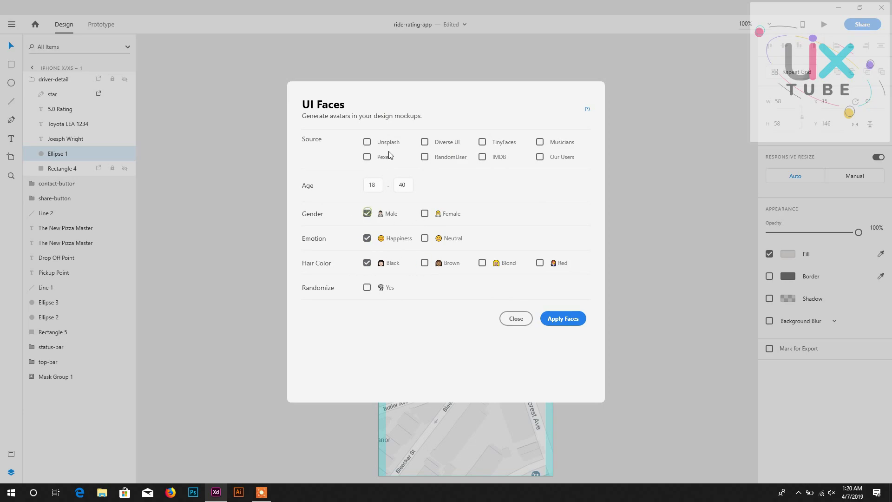
click(562, 318)
scroll(364, 161, up, 5)
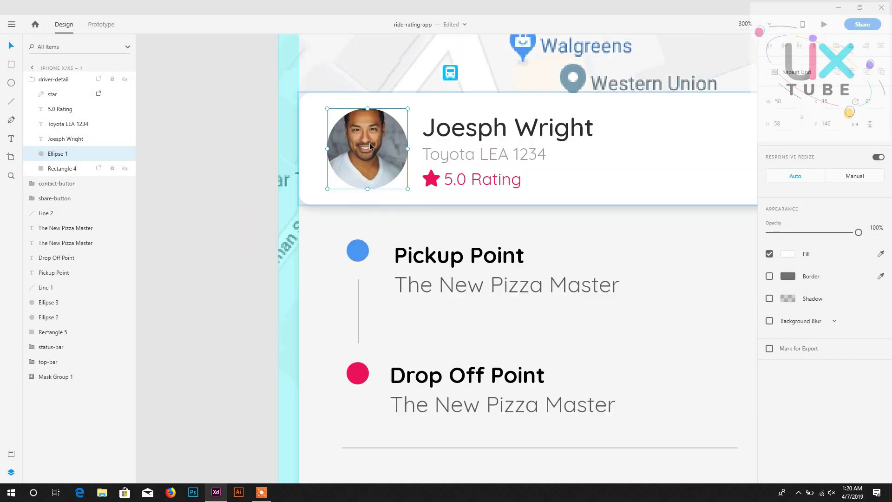
key(ctrl+1)
click(298, 208)
key(ctrl+s)
- Move the driver card and the whole pickup/drop-off panel down together until the card is at Y 443, and save
click(521, 229)
click(32, 79)
shift+click(52, 107)
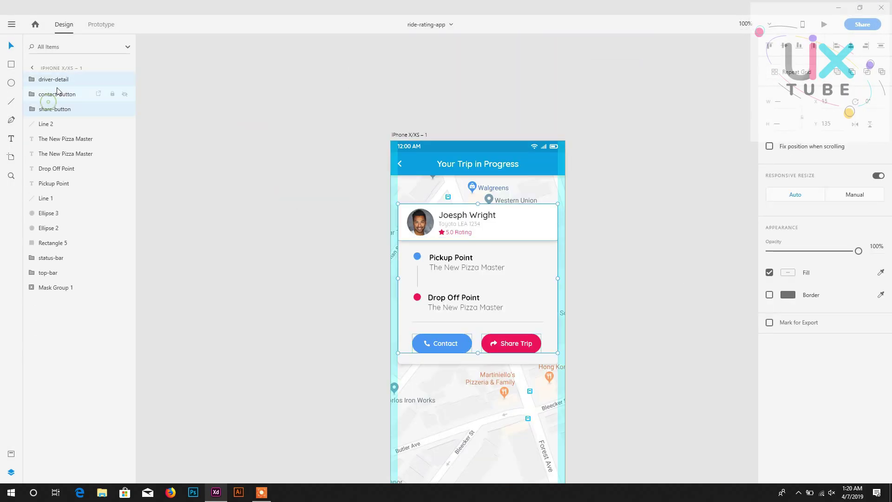
shift+click(52, 246)
scroll(311, 150, down, 2)
key(shift+Down)
key(shift+Down)
key(shift+Down)
key(shift+Down)
key(shift+Down)
key(shift+Down)
key(shift+Down)
key(shift+Down)
key(shift+Down)
key(shift+Down)
key(shift+Down)
key(shift+Down)
key(shift+Down)
key(shift+Down)
key(shift+Down)
key(shift+Down)
key(shift+Down)
key(shift+Down)
key(shift+Down)
key(shift+Down)
key(Down)
key(Down)
key(Down)
key(Down)
key(Down)
key(Down)
key(Down)
key(Down)
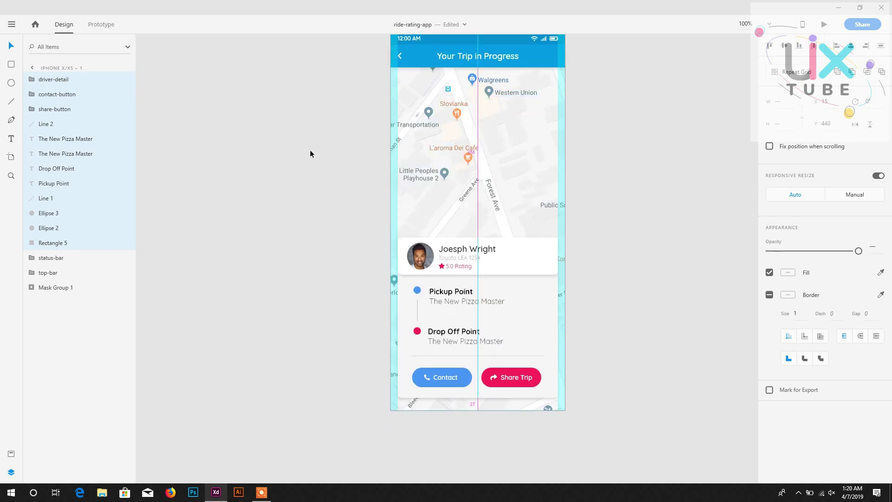
scroll(359, 186, up, 1)
key(ctrl+s)
key(ctrl+plus)
key(ctrl+plus)
key(ctrl+plus)
drag(382, 231, 425, 241)
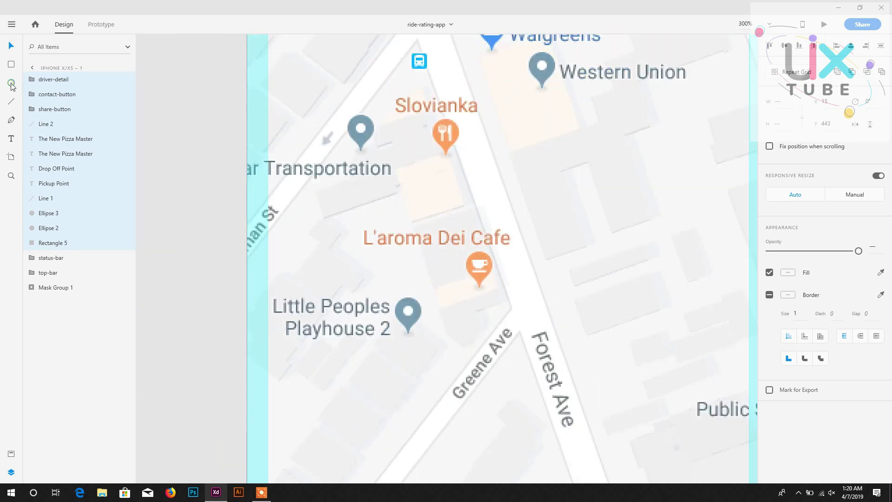
click(11, 83)
scroll(474, 142, up, 1)
scroll(474, 143, up, 2)
drag(431, 169, 491, 229)
key(ctrl+z)
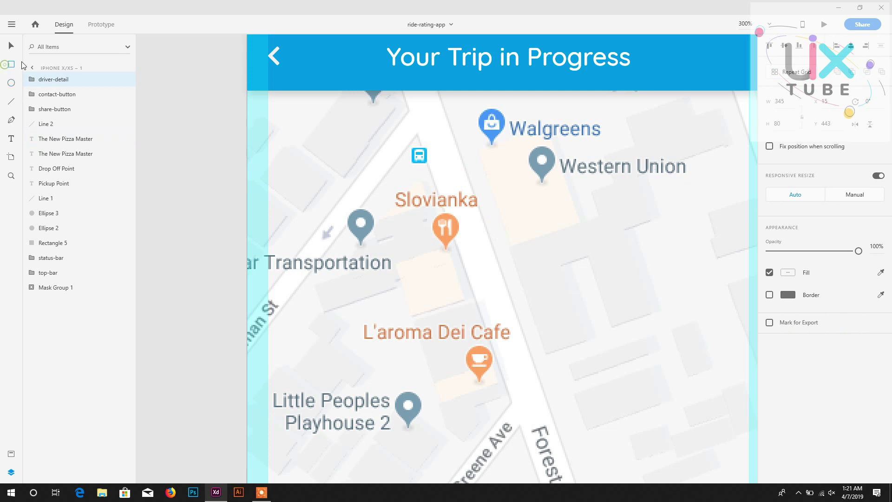
- Create a 44 × 44 circular rectangle with corner radius 100 on the map and fill it with the Share Trip button's pink
key(r)
drag(432, 179, 486, 231)
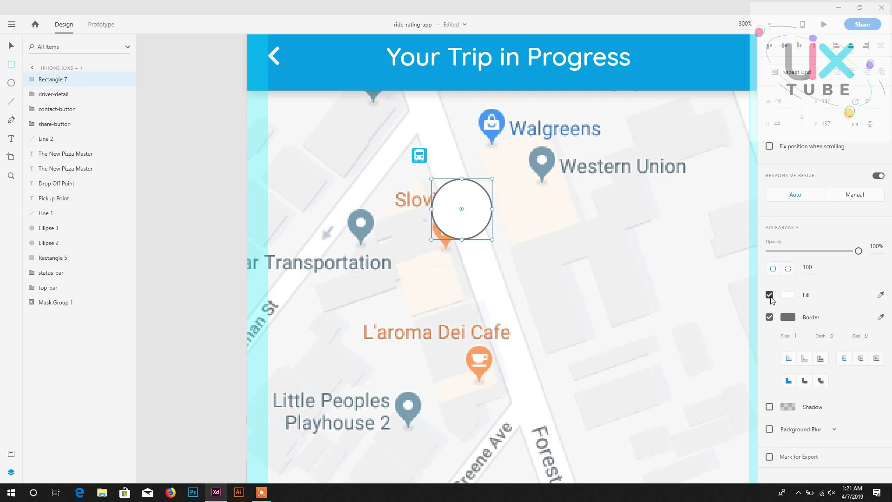
click(788, 295)
scroll(467, 261, down, 4)
key(Escape)
key(v)
key(ctrl+1)
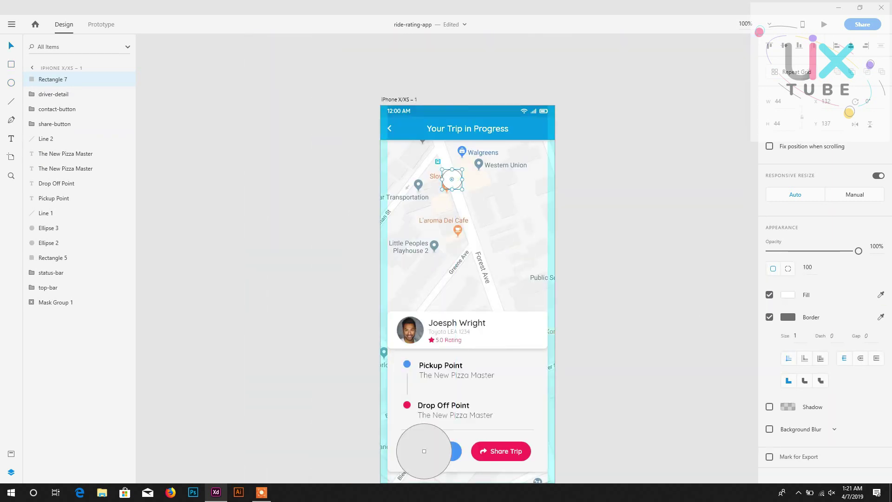
click(492, 451)
- Add a shadow to the map circle and give it a white #FFFFFF border of size 2
scroll(493, 451, up, 1)
click(769, 407)
click(786, 318)
drag(665, 270, 640, 240)
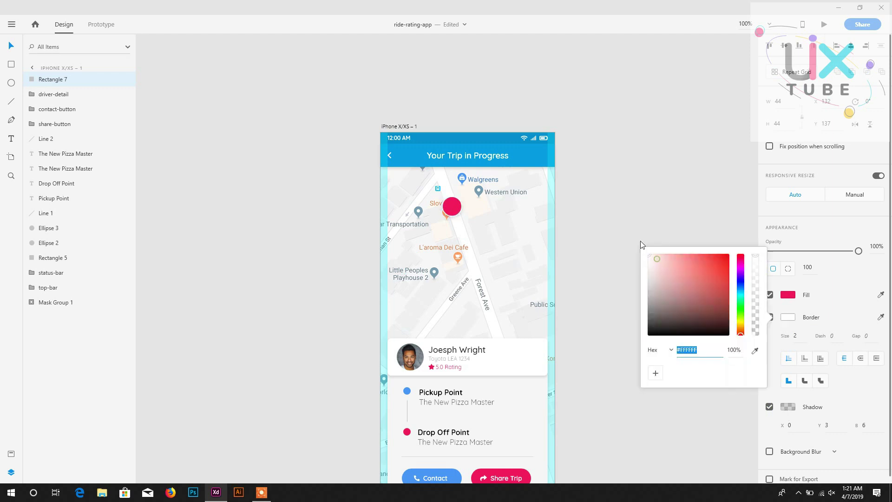
click(641, 241)
- Add a small white ellipse at the centre of the pink map marker and save the document
key(ctrl+2)
drag(411, 300, 396, 320)
click(7, 83)
drag(445, 168, 447, 177)
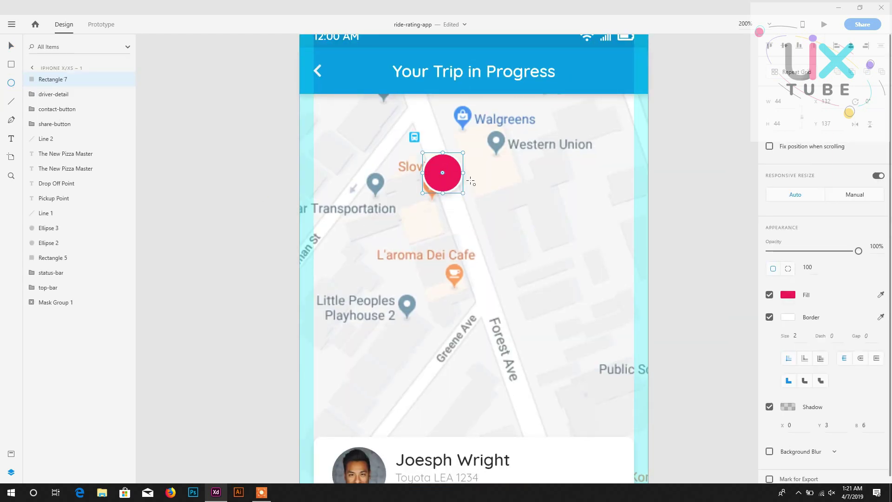
click(11, 46)
shift+click(437, 163)
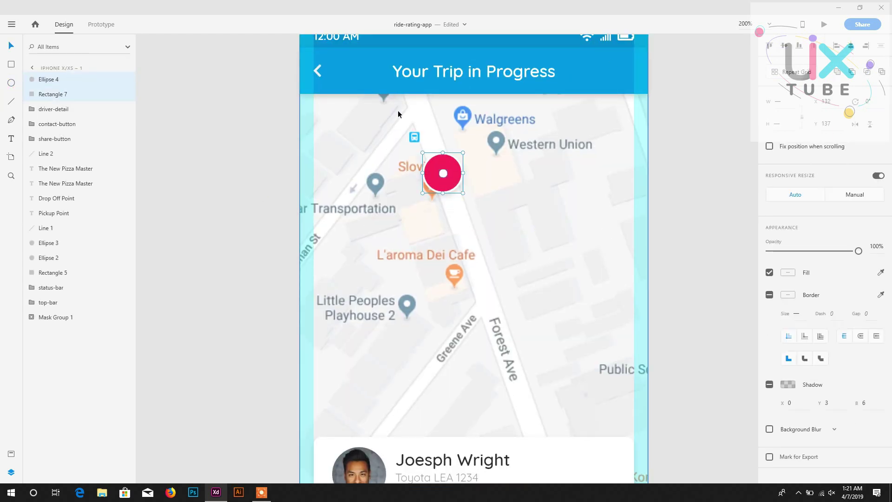
key(ctrl+1)
key(ctrl+s)
- Draw a route line along Forest Ave below the marker, set its border to size 3 in the Share Trip pink, and save
drag(428, 207, 464, 310)
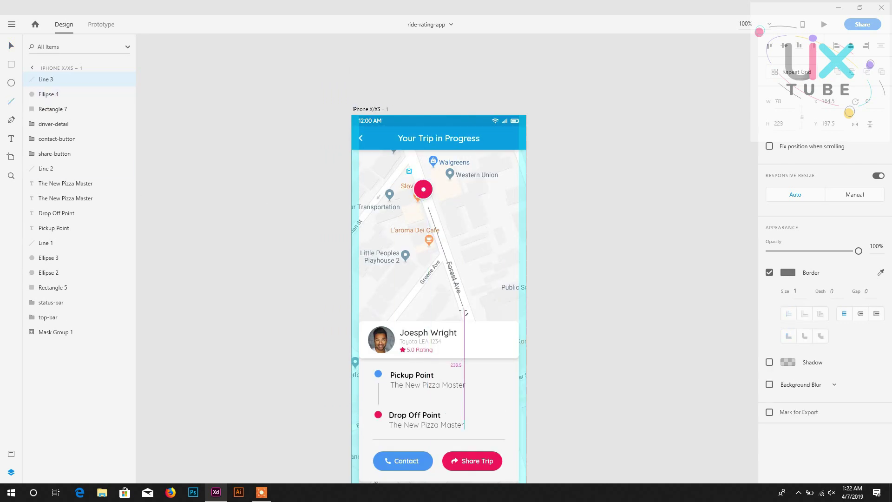
scroll(706, 324, down, 2)
click(881, 273)
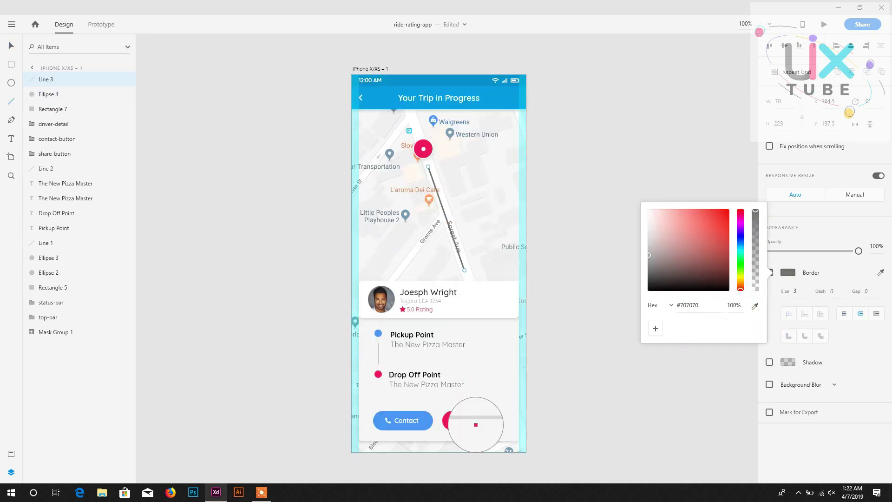
click(476, 425)
click(11, 46)
key(ctrl+s)
- Move the drop-off dot, title and address together up by 20 px
scroll(453, 331, down, 1)
click(459, 329)
click(446, 371)
shift+click(413, 361)
shift+click(380, 359)
key(shift+Up)
key(shift+Up)
key(shift+Up)
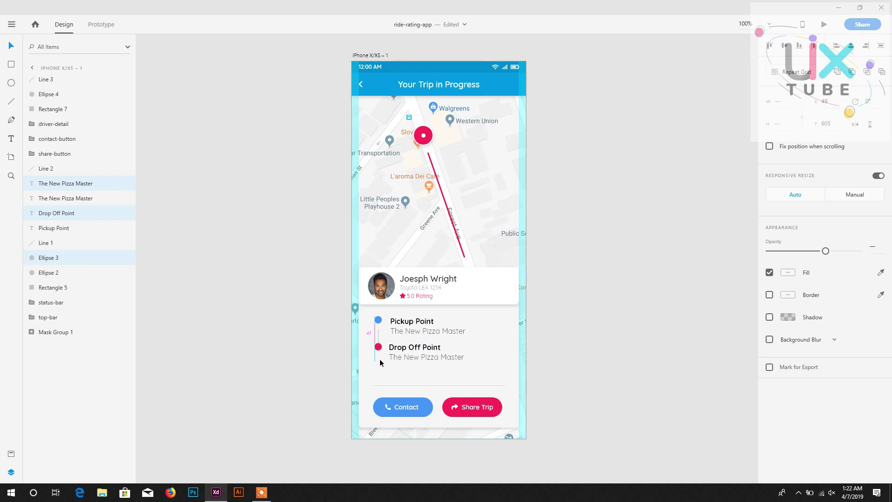
key(shift+Down)
- Shorten the vertical connector line between the pickup and drop-off dots to a height of 27
key(ctrl+plus)
key(ctrl+plus)
key(ctrl+plus)
drag(386, 363, 477, 152)
click(331, 292)
scroll(409, 353, down, 2)
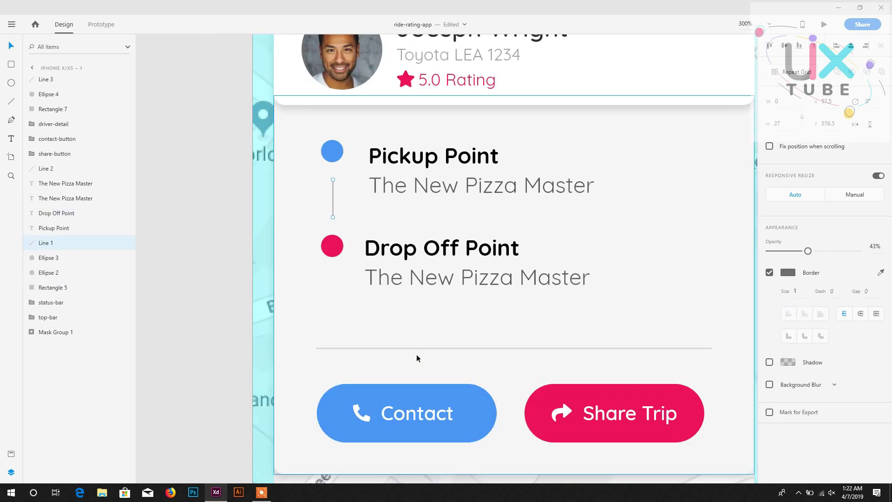
- Move the divider line up by 20 px and the Contact and Share Trip buttons up by 30 px
click(417, 350)
key(shift+Up)
key(shift+Up)
click(421, 405)
shift+click(582, 401)
key(shift+Up)
key(shift+Up)
key(shift+Up)
- Reduce the pickup/drop-off panel's background rectangle to a height of 241 from its bottom edge
scroll(576, 402, down, 1)
click(524, 405)
drag(516, 434, 515, 391)
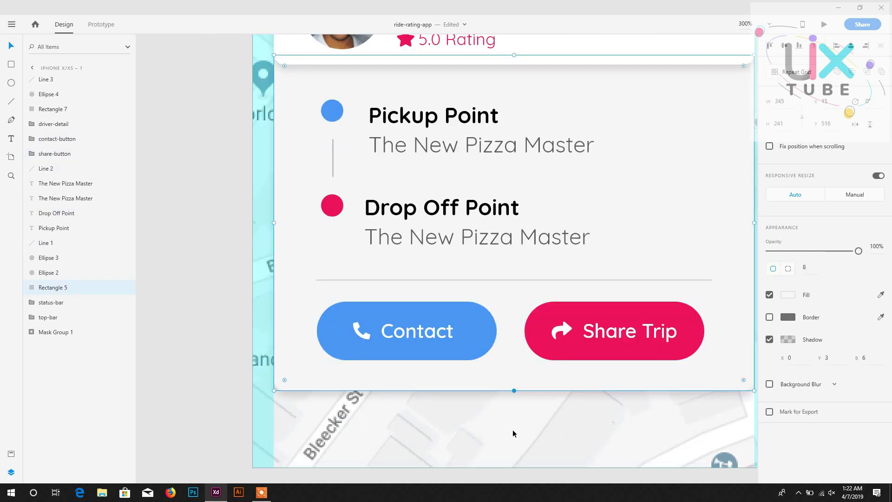
- Move all layers from the route line through the panel background down together by 30 px
key(ctrl+minus)
key(ctrl+minus)
key(ctrl+minus)
click(48, 78)
shift+click(50, 288)
key(shift+Down)
key(shift+Down)
key(shift+Down)
key(Escape)
scroll(492, 240, up, 3)
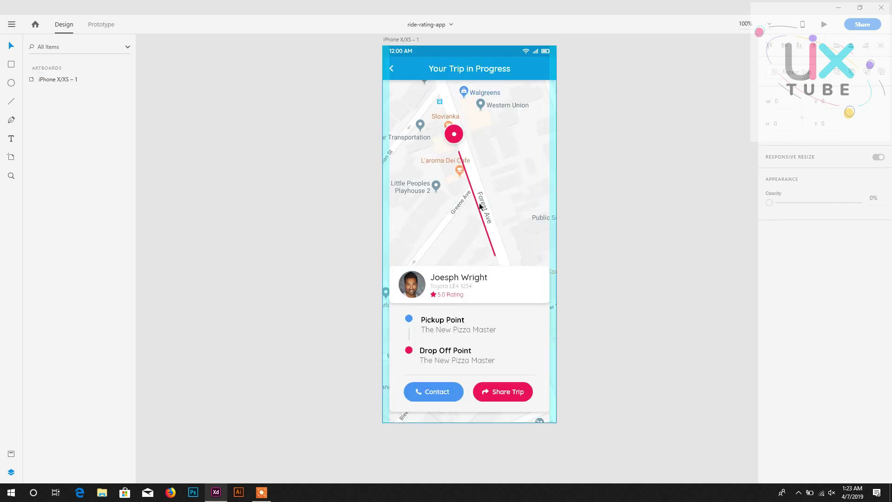
- Nudge the red route line so it lies along Forest Ave on the map
click(492, 240)
key(Left)
key(Up)
- Raise the map marker by 20 px and extend the route line's upper end toward it, making the line 83 by 237
click(455, 137)
shift+click(43, 92)
key(shift+Up)
key(shift+Right)
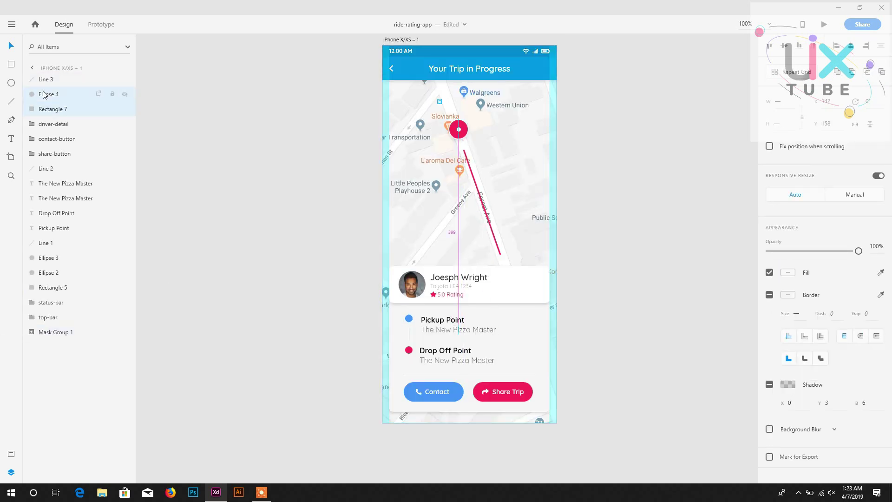
key(shift+Left)
key(shift+Up)
click(465, 154)
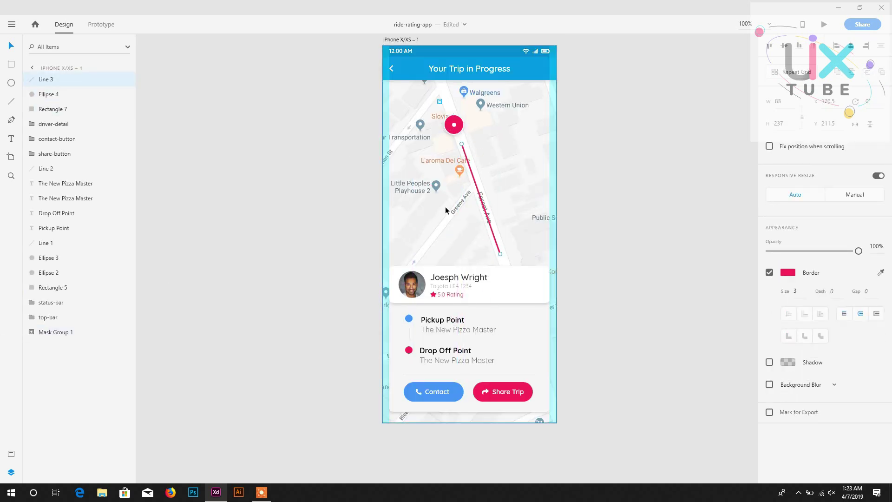
- Import the car SVG from the asset folder and place it at the route's upper end, 24.28 by 38.34, rotated 160°
key(ctrl+shift+i)
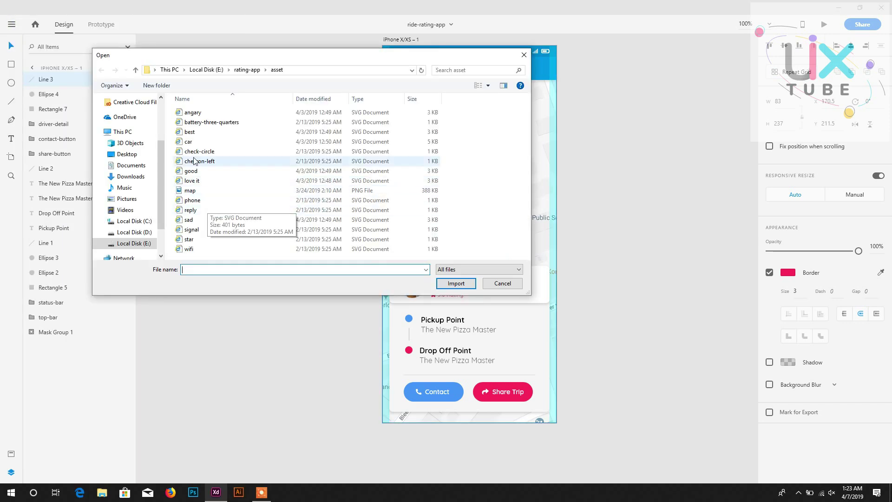
double_click(188, 141)
scroll(464, 151, down, 2)
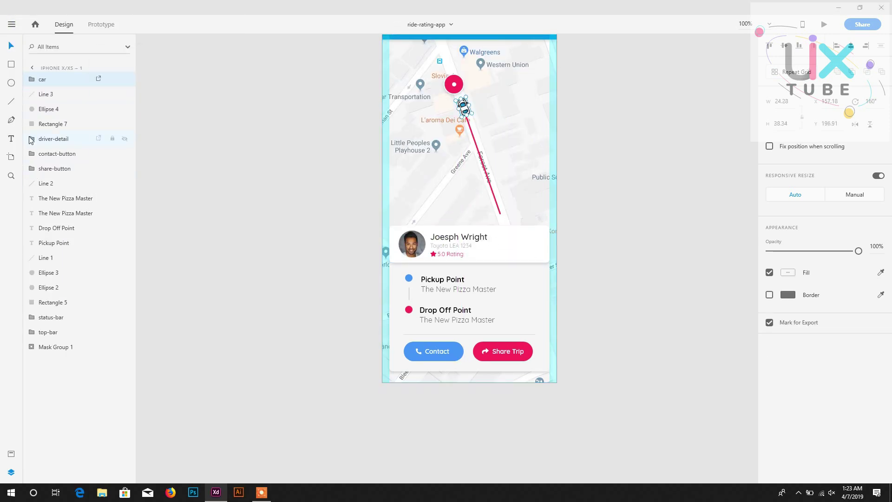
- Duplicate the driver-detail group and name the copy driver-detail-rating
click(47, 141)
right_click(47, 141)
click(72, 193)
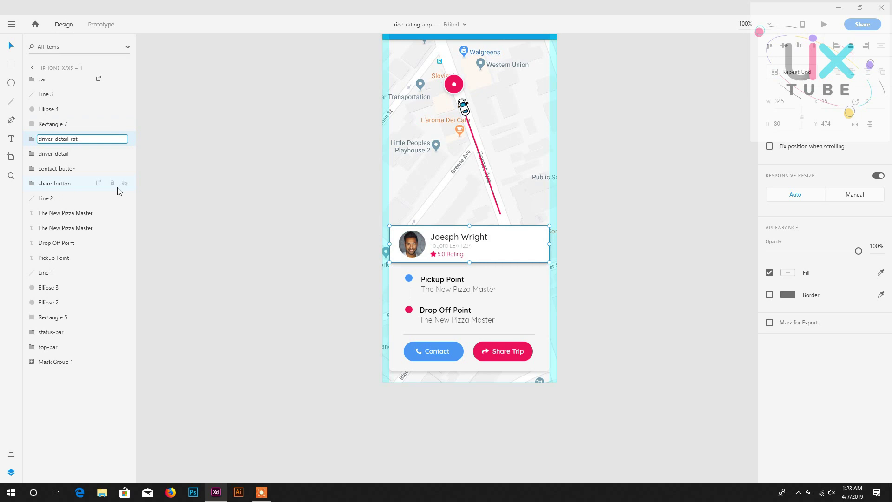
text(ing)
key(Return)
- Move the driver-detail-rating group up by 190 px and bring it to the front of the layer stack
key(shift+Up)
key(shift+Up)
key(shift+Up)
key(shift+Up)
key(shift+Up)
key(shift+Up)
key(shift+Up)
key(shift+Up)
key(shift+Up)
key(shift+Up)
key(shift+Up)
key(shift+Up)
key(shift+Up)
key(shift+Up)
key(shift+Up)
key(shift+Up)
key(shift+Up)
key(shift+Up)
key(shift+Up)
key(ctrl+shift+bracketright)
scroll(508, 251, up, 2)
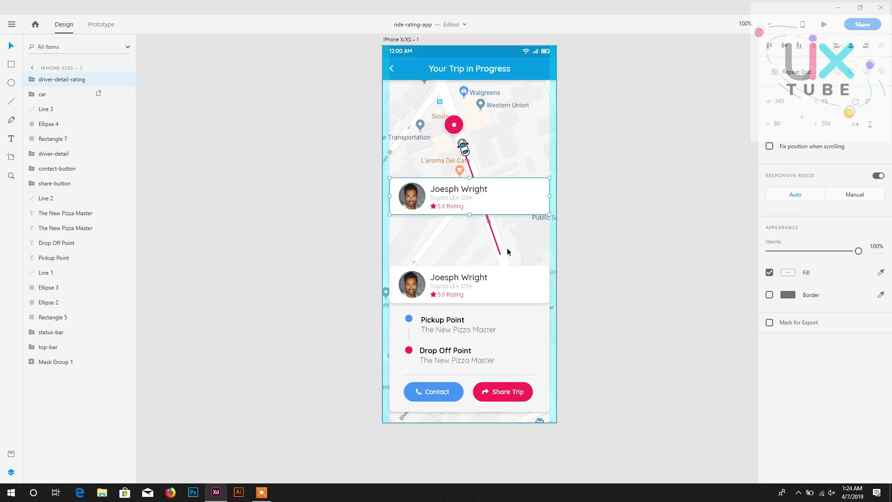
- Extend the rating card's background rectangle down to the lower edge of the original driver card and save the file
double_click(507, 200)
drag(469, 215, 470, 305)
key(ctrl+s)
- Center the driver photo horizontally on the rating card's background
key(ctrl+equal)
key(ctrl+equal)
key(ctrl+equal)
scroll(311, 157, up, 4)
click(310, 157)
shift+click(395, 232)
click(852, 45)
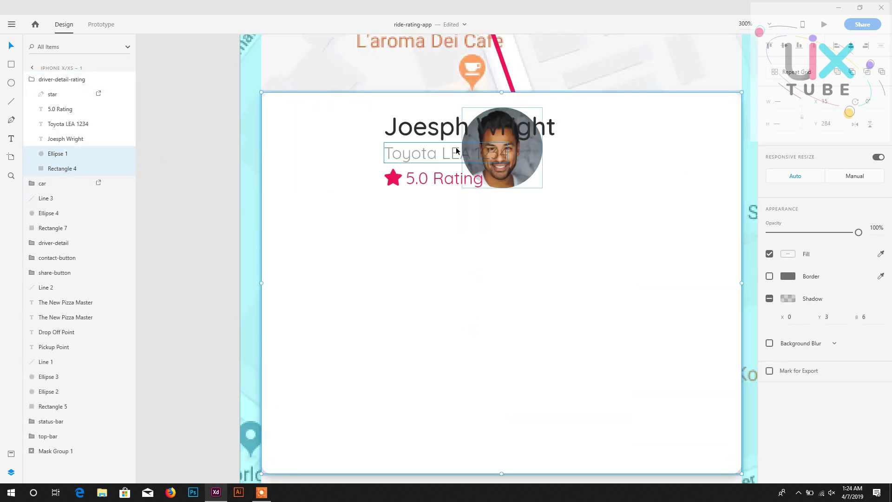
- Align the driver name and vehicle text to a common horizontal center
click(457, 129)
shift+click(450, 154)
click(851, 45)
- Delete the "5.0 Rating" text from the rating card and set the star's width to 15
click(436, 179)
key(Delete)
click(394, 178)
click(788, 101)
text(15)
key(Return)
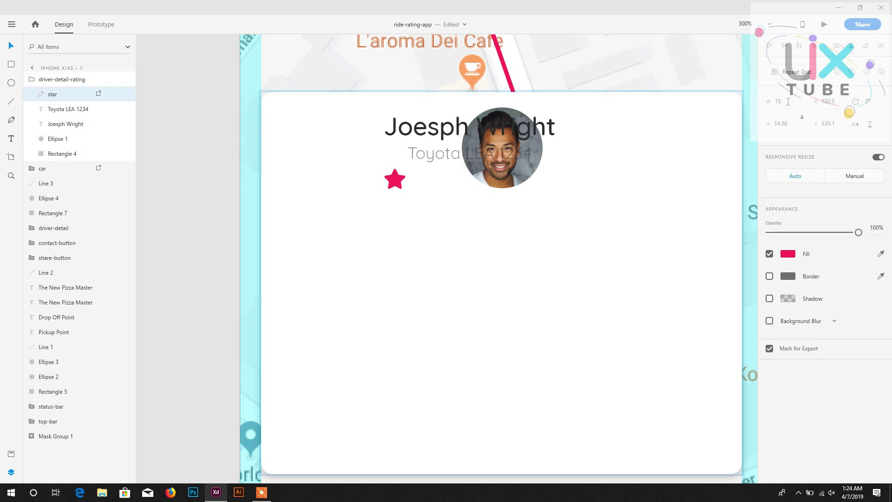
- Move the driver name and vehicle text down together about 86 px, below the photo
click(447, 154)
shift+click(447, 131)
drag(447, 131, 448, 251)
click(510, 147)
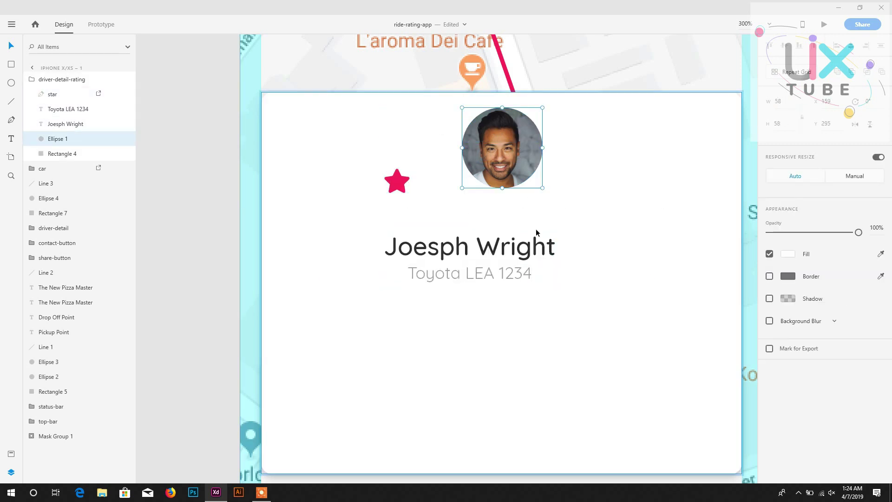
- Center the driver name and the vehicle text horizontally on the rating card's background
click(535, 243)
shift+click(600, 209)
click(851, 45)
click(506, 273)
shift+click(576, 288)
click(851, 46)
- Move the star beneath the vehicle text, near the horizontal center of the rating card
scroll(455, 240, down, 1)
click(396, 128)
shift+click(441, 154)
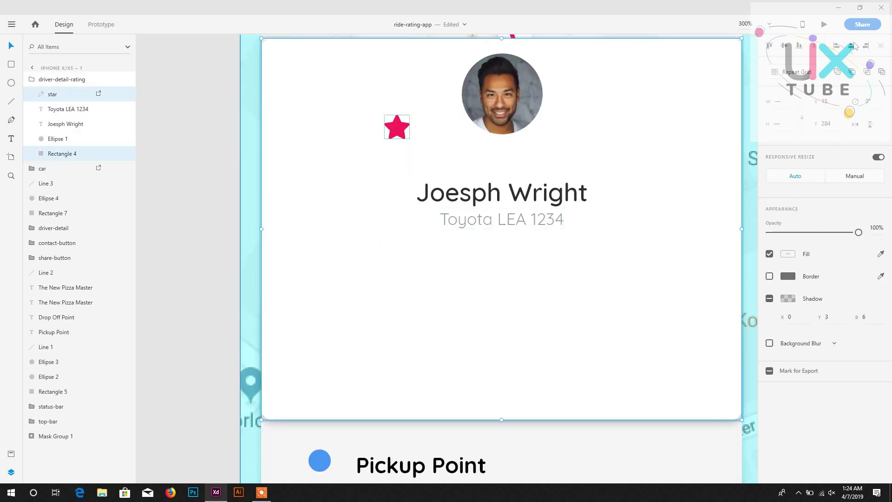
click(78, 97)
drag(501, 128, 504, 263)
- Lower the photo, driver name, vehicle text and star to free space above them, bringing the photo closer to the name
click(497, 193)
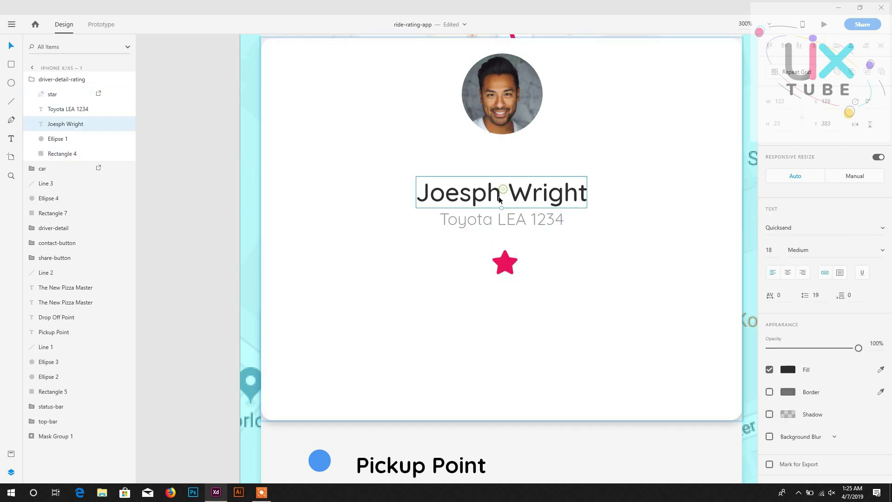
shift+click(501, 219)
click(504, 263)
drag(485, 109, 485, 144)
shift+click(483, 192)
shift+click(493, 220)
shift+click(503, 263)
drag(503, 263, 504, 325)
- Duplicate the driver name above the photo and change the copy's text to "How was Your Ride With"
scroll(503, 295, up, 1)
drag(465, 298, 466, 148)
double_click(472, 147)
key(ctrl+a)
text(H)
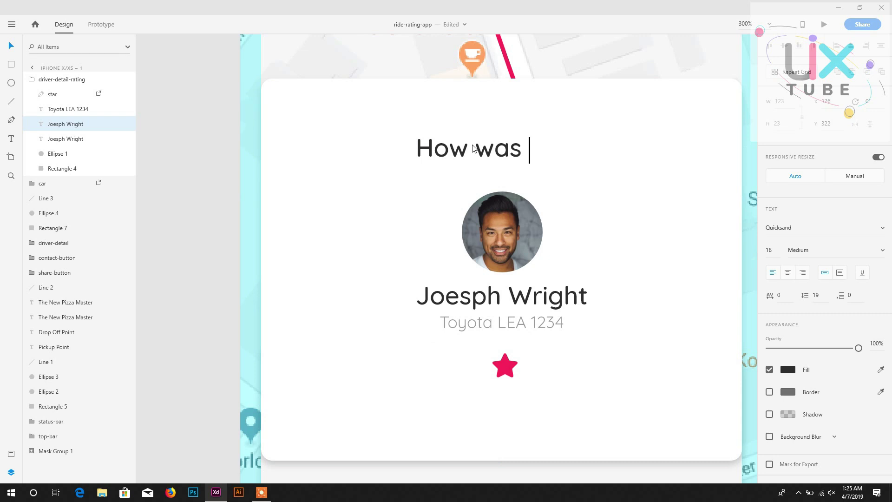
- Center the "How was Your Ride With" heading horizontally on the rating card
click(10, 50)
shift+click(604, 109)
click(851, 46)
- Turn the star into a horizontal row of five with Repeat Grid
scroll(511, 242, down, 1)
click(471, 231)
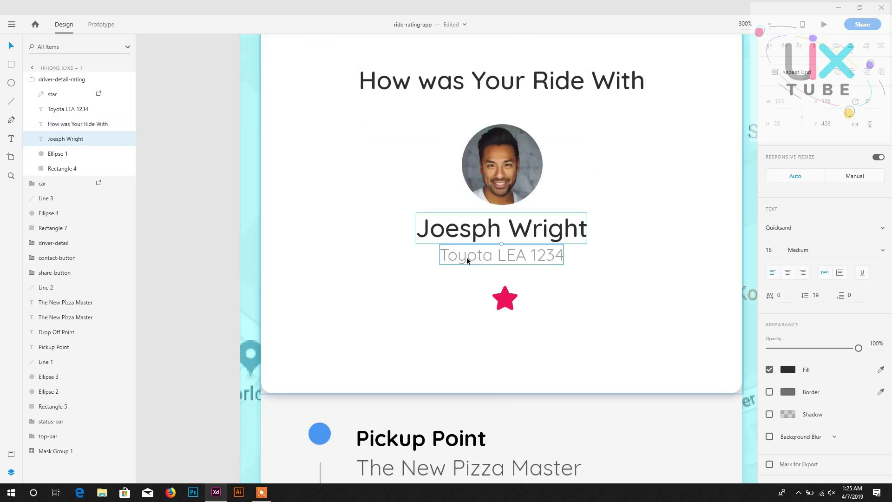
click(505, 299)
click(797, 72)
drag(557, 298, 731, 300)
drag(682, 302, 610, 304)
- Center the star grid horizontally on the rating card's background
click(586, 330)
click(569, 304)
shift+click(590, 332)
click(851, 46)
scroll(522, 255, down, 1)
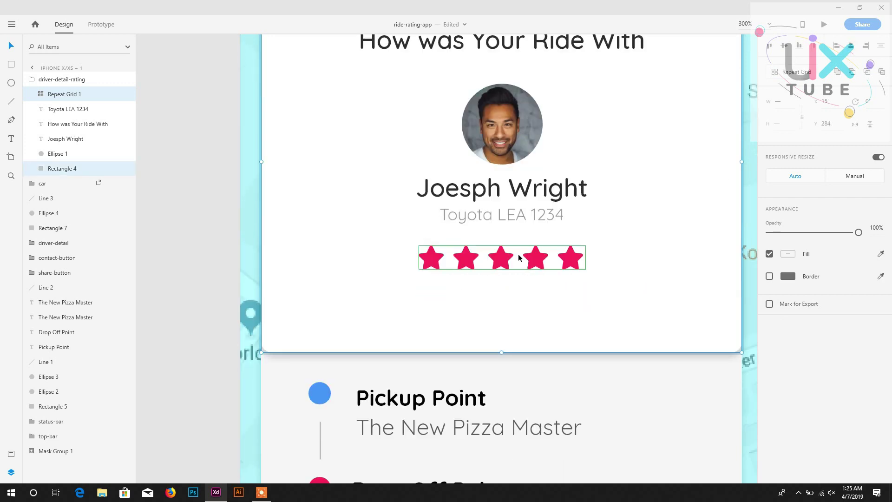
- Ungroup the star grid into separate stars and extend the card's background rectangle downward to a height of about 308
click(59, 94)
right_click(59, 95)
click(91, 241)
click(507, 331)
drag(502, 352, 504, 400)
click(461, 263)
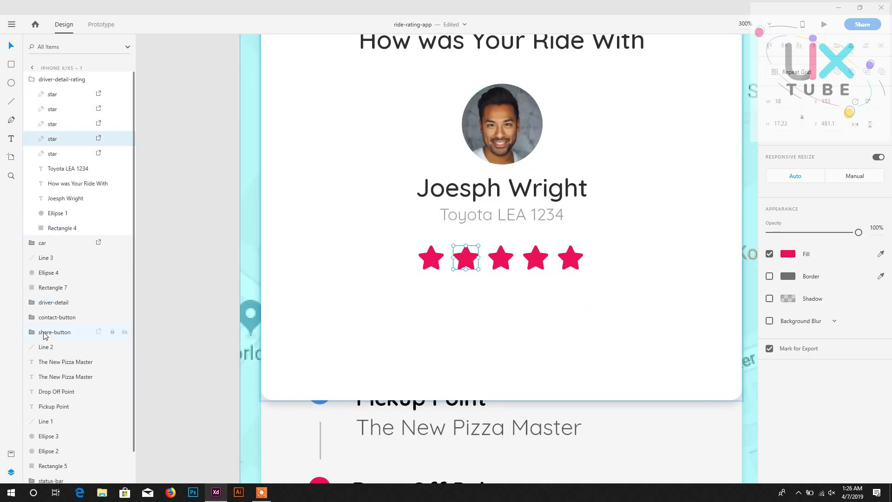
- Copy the share-button group into the driver-detail-rating group above Rectangle 4 and place it below the stars
click(55, 333)
right_click(54, 333)
click(76, 128)
drag(55, 333, 65, 222)
scroll(526, 254, down, 4)
drag(622, 467, 502, 194)
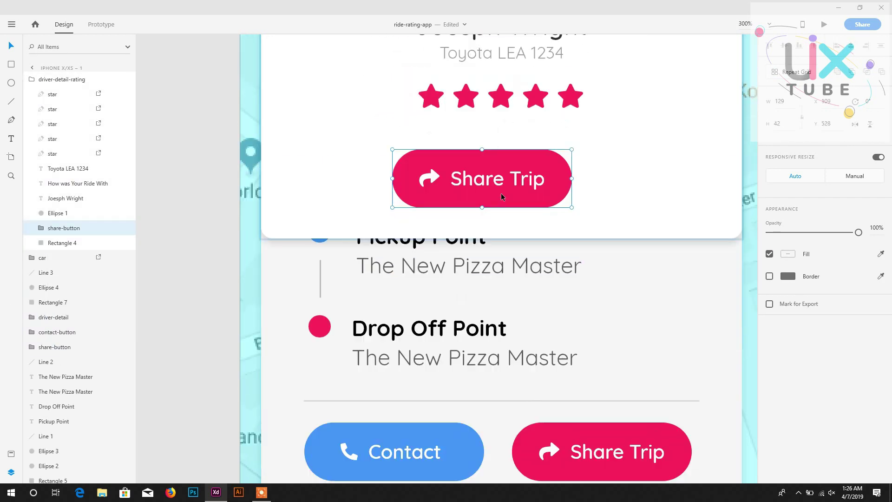
- Center the copied Share Trip button horizontally on the rating card and move it up about 6 px
scroll(502, 195, up, 1)
shift+click(618, 195)
click(851, 46)
scroll(581, 154, up, 1)
scroll(425, 197, up, 2)
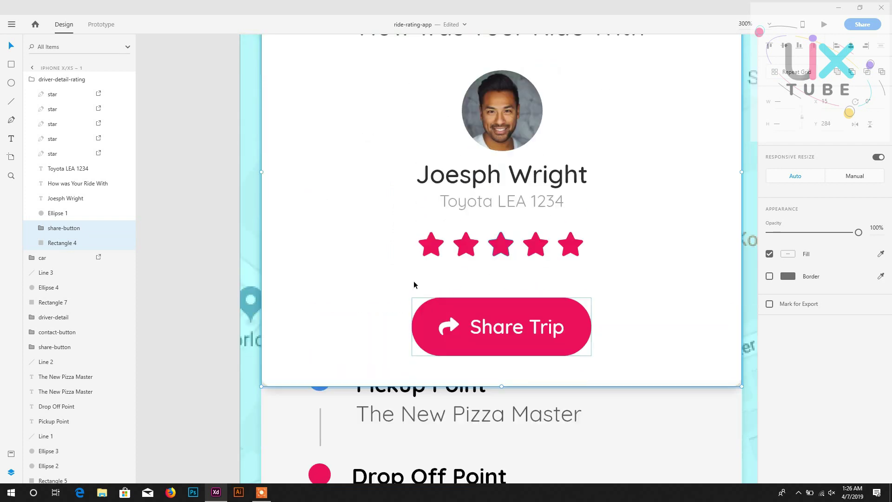
drag(501, 327, 502, 318)
- Change the fill of all five rating stars to light gray and save the file
click(431, 245)
shift+click(466, 245)
shift+click(501, 245)
shift+click(536, 245)
shift+click(570, 245)
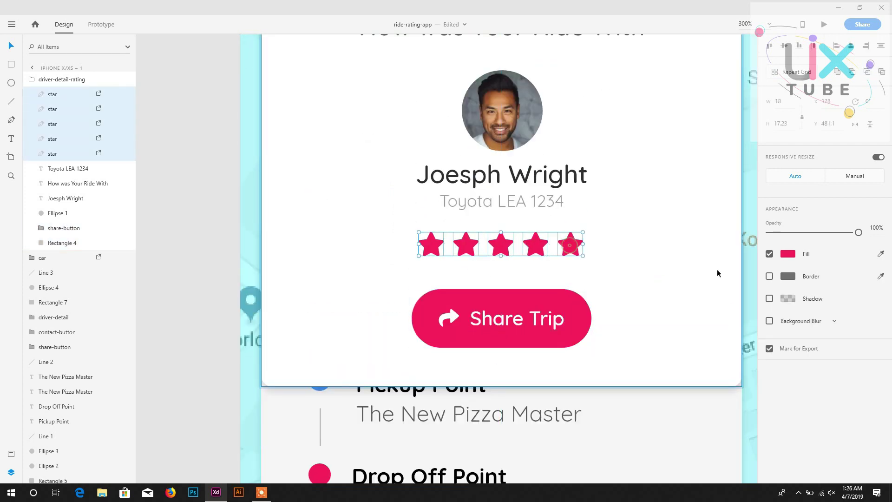
click(788, 254)
drag(662, 218, 641, 213)
click(361, 216)
scroll(362, 217, up, 2)
key(ctrl+s)
- Lower the top edge of the rating card's background rectangle to make the card 293 high
click(58, 80)
key(ctrl+1)
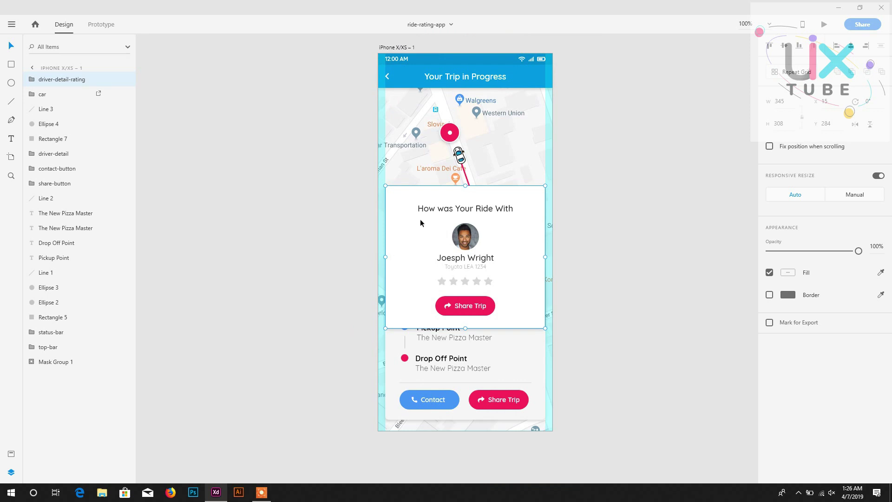
double_click(420, 219)
drag(466, 187, 467, 195)
click(281, 211)
click(409, 220)
scroll(344, 171, up, 3)
click(32, 79)
scroll(418, 166, down, 5)
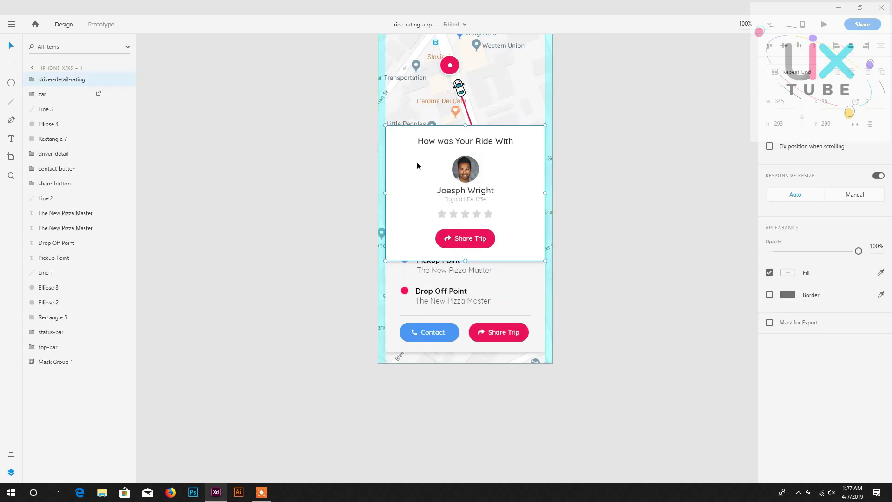
- Move the rating card group down about 490 px to the artboard's lower end, set its opacity to 0% and save
drag(418, 165, 412, 393)
key(0)
key(0)
key(ctrl+s)
- Copy the trip artboard and paste a duplicate beside it
scroll(466, 237, up, 3)
click(387, 142)
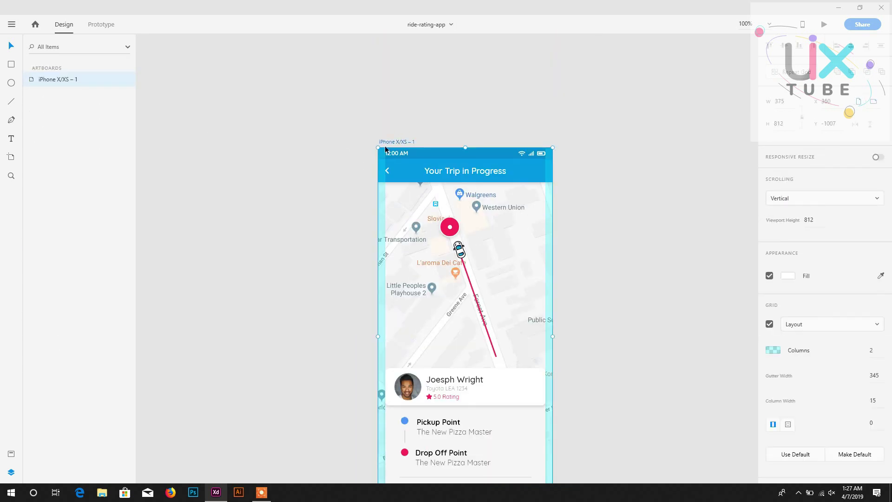
click(583, 154)
click(394, 141)
right_click(394, 141)
click(418, 196)
right_click(600, 137)
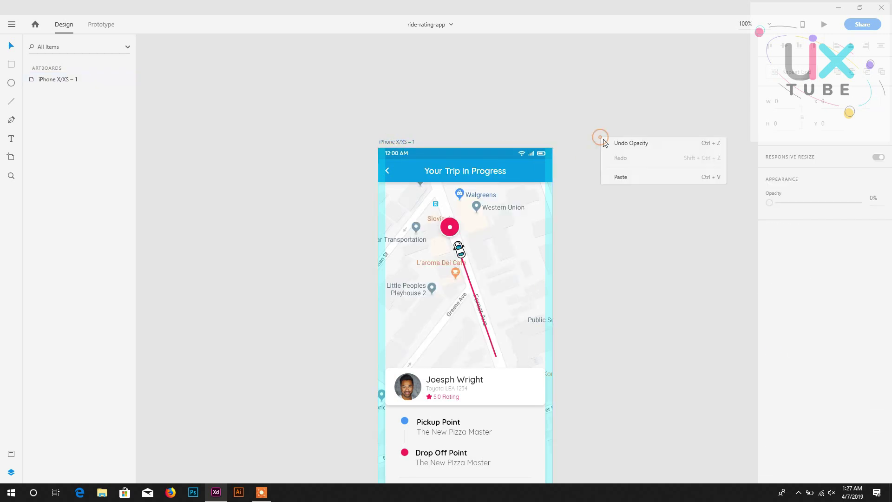
click(619, 177)
- On the first artboard, move the car to the route's lower end, shorten the red route line to about 8 by 19, and save
click(235, 118)
drag(283, 177, 502, 203)
drag(453, 144, 488, 245)
click(451, 141)
drag(412, 169, 202, 209)
key(ctrl+s)
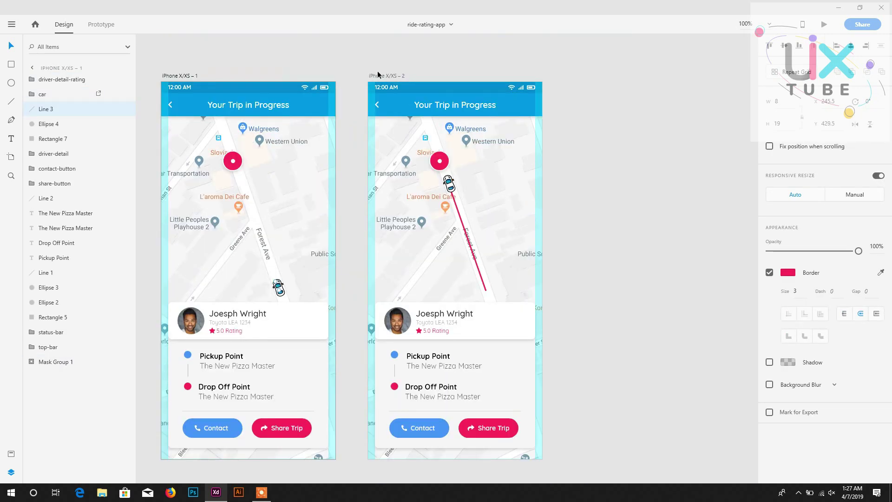
- Copy the second artboard and paste it as a third artboard
click(435, 158)
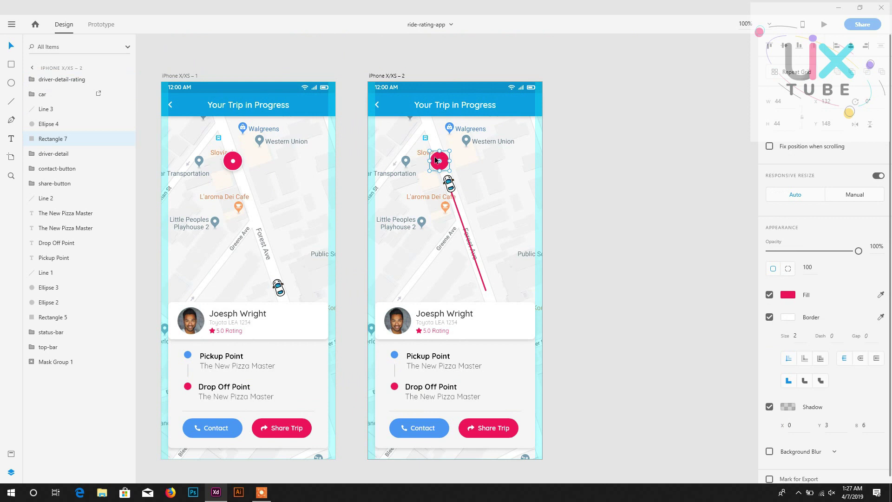
click(383, 77)
right_click(382, 77)
click(401, 134)
key(ctrl+v)
drag(513, 146, 298, 110)
- Select the third artboard's driver detail, trip details, buttons and their background rectangle, and move them down past the artboard's lower edge
click(420, 283)
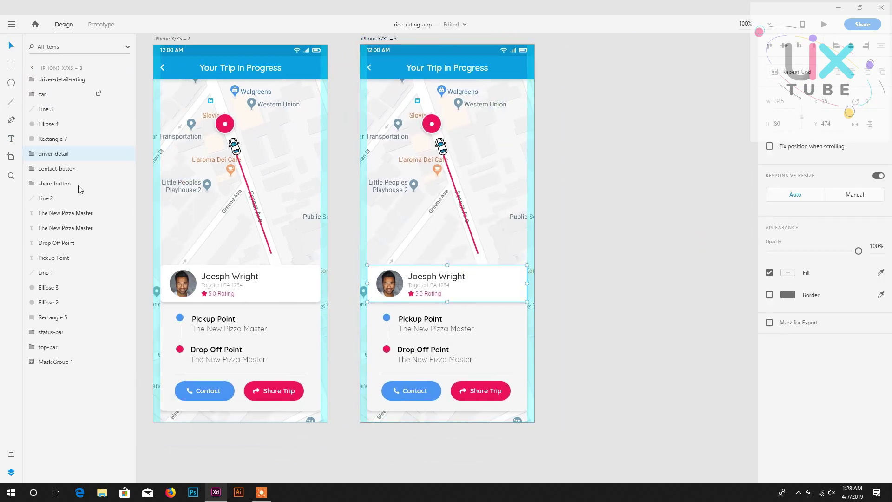
shift+click(51, 185)
shift+click(45, 202)
shift+click(45, 216)
shift+click(44, 231)
shift+click(44, 246)
shift+click(45, 261)
shift+click(44, 275)
shift+click(46, 290)
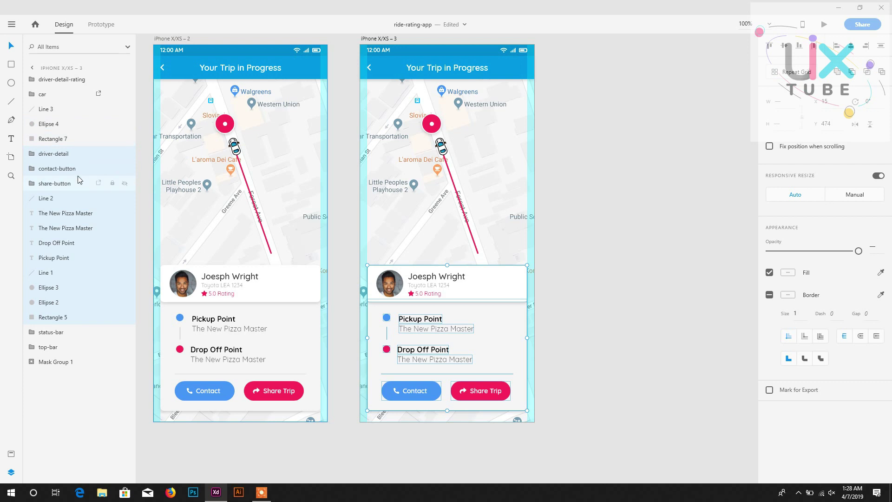
key(shift+Down)
key(shift+Down)
key(shift+Down)
key(shift+Down)
key(shift+Down)
key(shift+Down)
key(shift+Down)
key(shift+Down)
key(shift+Down)
key(shift+Down)
key(shift+Down)
key(shift+Down)
key(shift+Down)
key(shift+Down)
key(shift+Down)
key(shift+Down)
key(shift+Down)
key(shift+Down)
key(shift+Down)
key(shift+Down)
key(Down)
key(Down)
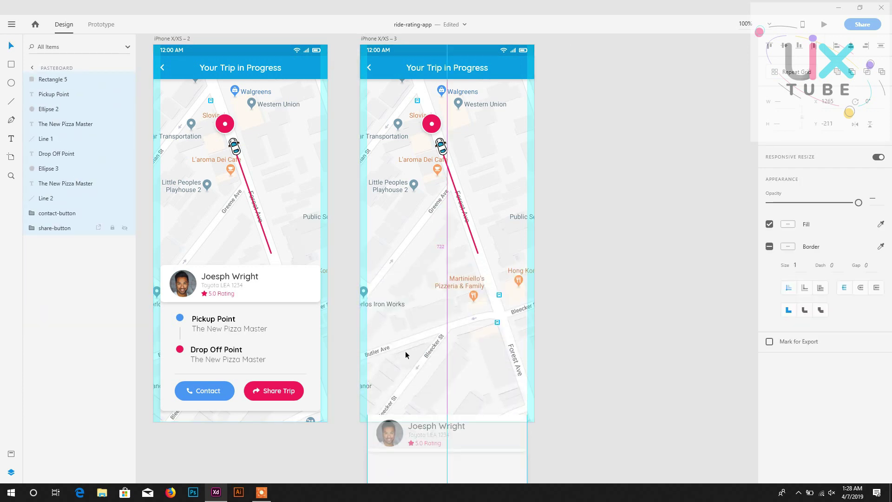
key(shift+Up)
key(shift+Up)
click(753, 200)
- Set the third artboard's rating card to 100% opacity and move it up to a Y position of 320
click(62, 80)
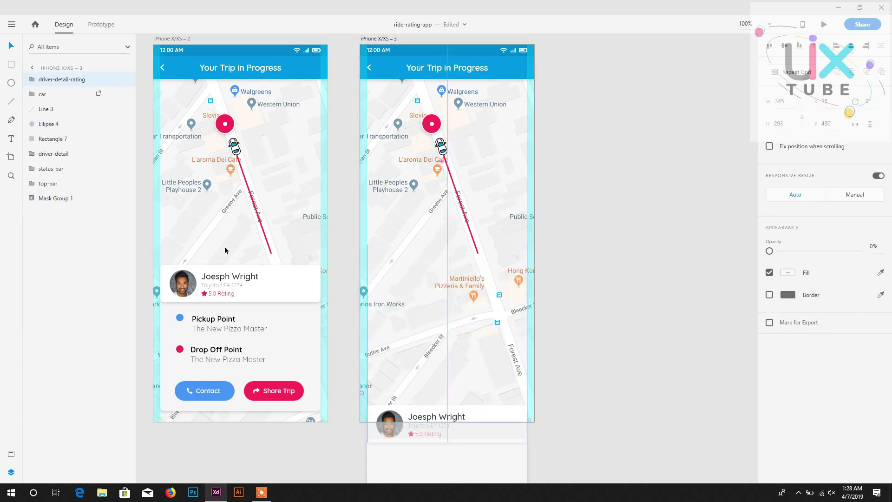
click(860, 252)
drag(445, 157, 445, 297)
- Change the rating card's button text to "Rate US" on the third artboard and delete the button's reply icon
drag(291, 323, 375, 247)
ctrl+click(537, 232)
text(Rate US)
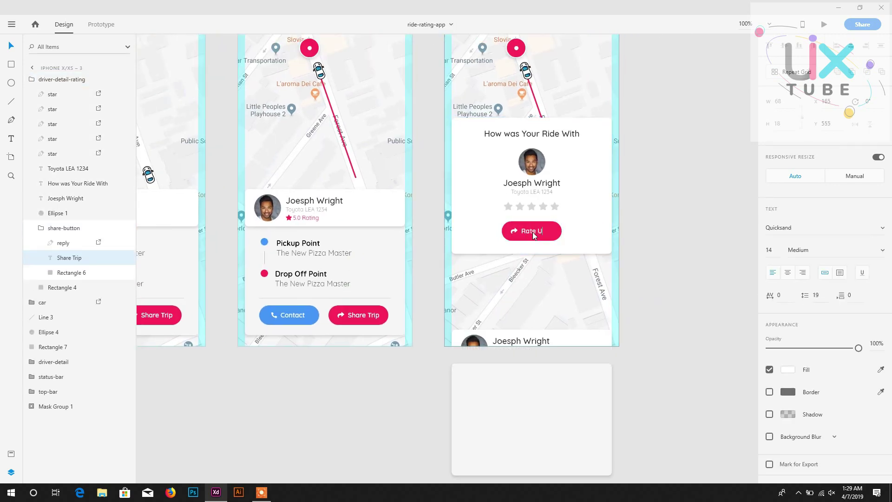
click(525, 238)
scroll(512, 253, up, 3)
click(524, 183)
key(Delete)
- On the second artboard's hidden rating card, relabel the button "Rate US", delete its reply icon, and return the card to 0% opacity
scroll(526, 186, down, 3)
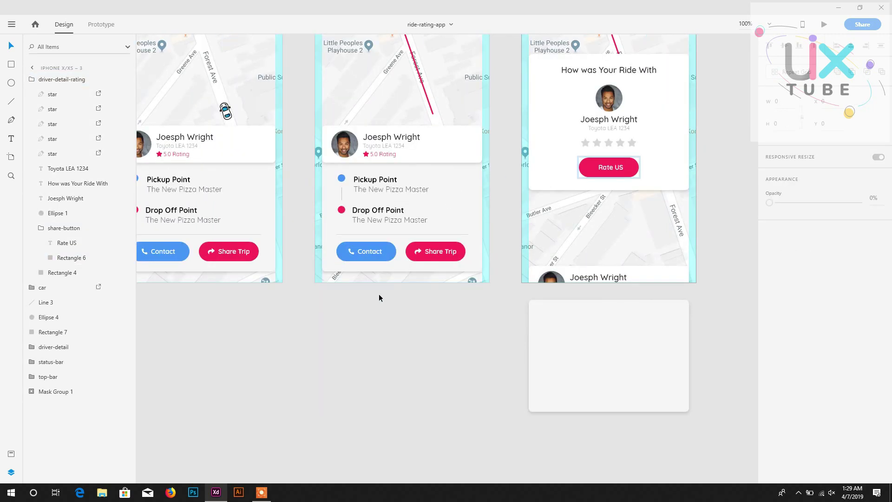
click(379, 280)
drag(769, 251, 876, 254)
ctrl+click(407, 392)
double_click(406, 391)
text(Rate US)
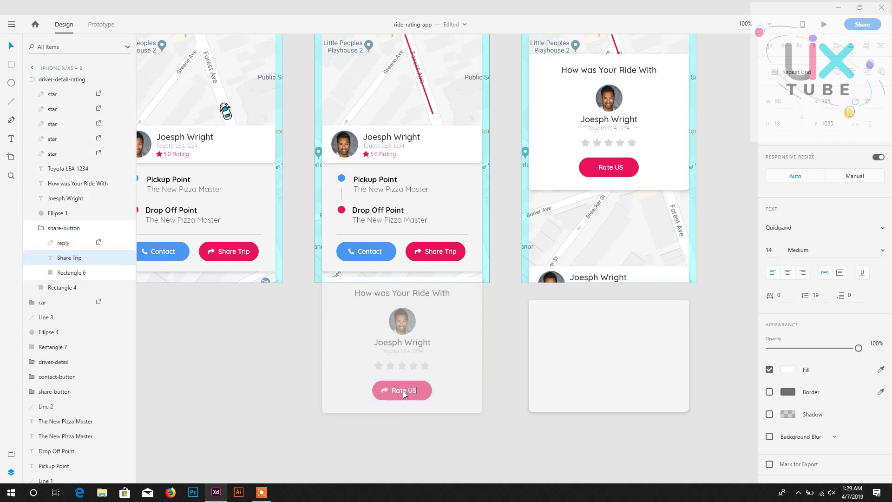
click(384, 391)
key(Delete)
click(383, 407)
drag(858, 232, 767, 232)
- Move the third screen's driver and trip details up about 50 px, set their opacity to 0%, and save
click(604, 275)
click(32, 79)
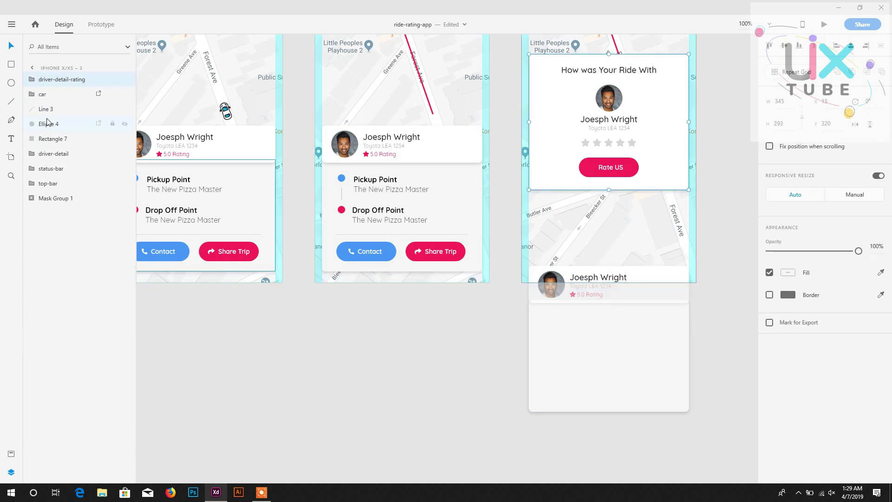
click(597, 328)
shift+click(54, 230)
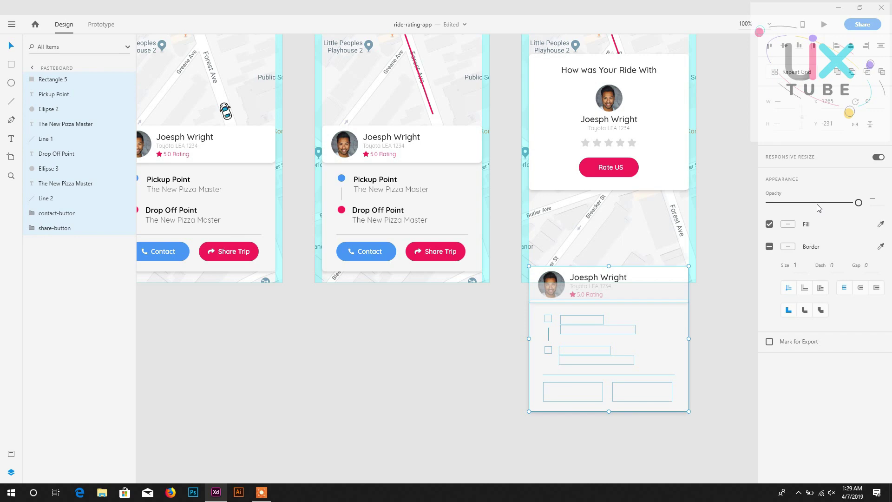
key(shift+Up)
key(shift+Up)
key(shift+Up)
key(shift+Up)
key(shift+Up)
drag(858, 203, 751, 202)
key(ctrl+s)
- Delete the car, the red route line and the marker's small white centre dot from the third artboard
scroll(528, 208, up, 4)
click(603, 195)
shift+click(614, 228)
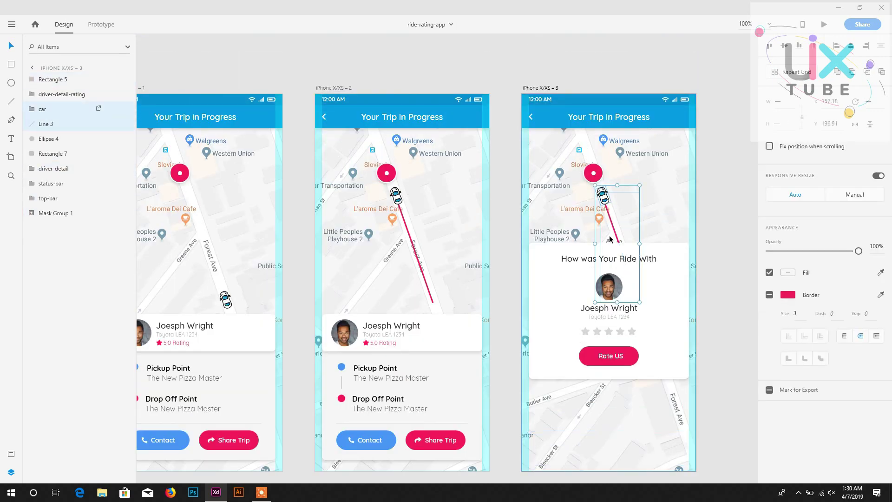
key(Delete)
scroll(610, 239, up, 2)
click(599, 229)
scroll(617, 239, up, 3)
click(541, 194)
key(Delete)
- Widen the third artboard's red circular marker into a pill with a width of 140
click(543, 200)
click(807, 268)
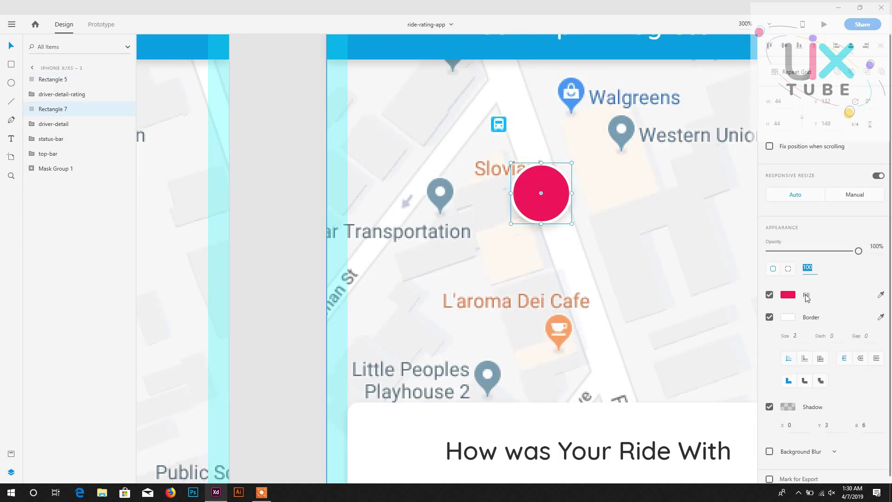
text(8)
key(Return)
click(779, 102)
text(120)
key(Return)
drag(623, 201, 584, 200)
click(780, 102)
text(140)
key(Return)
- Add a white "Dropped Off" text on the red pill with "12:00 AM" on a line beneath it
click(11, 139)
click(537, 126)
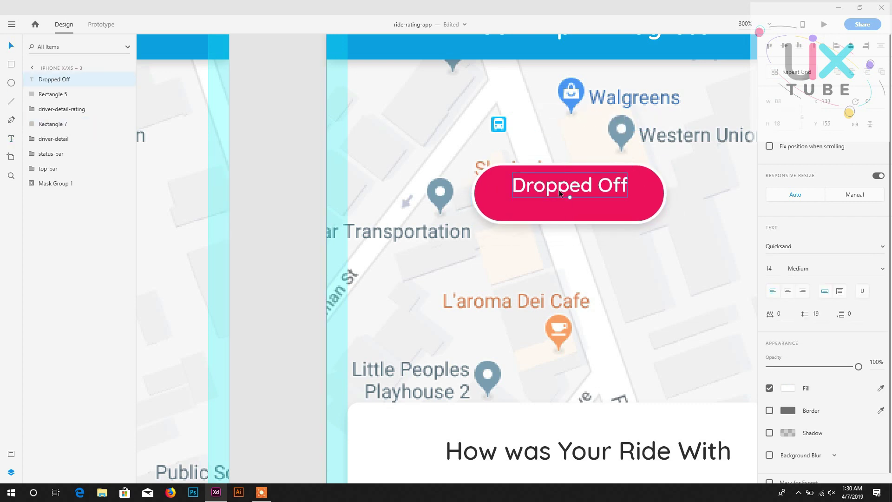
double_click(564, 208)
text(12:00 AM)
key(Escape)
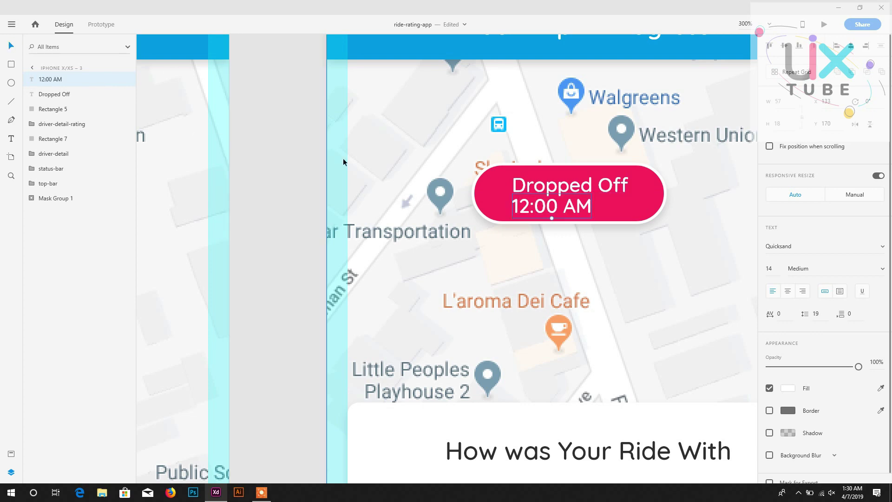
- Set the pill's "12:00 AM" text to Regular weight and 90% opacity, and save the file
click(798, 268)
click(796, 299)
drag(858, 367, 855, 370)
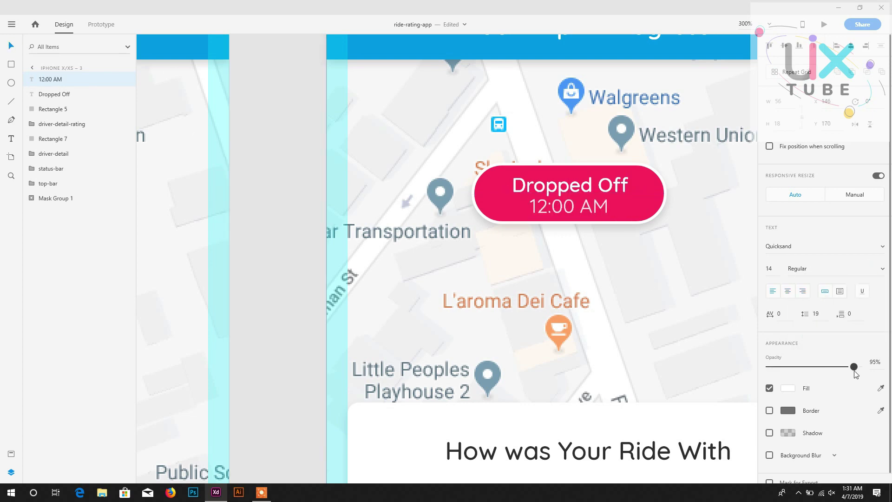
key(ctrl+1)
drag(389, 386, 554, 279)
key(ctrl+s)
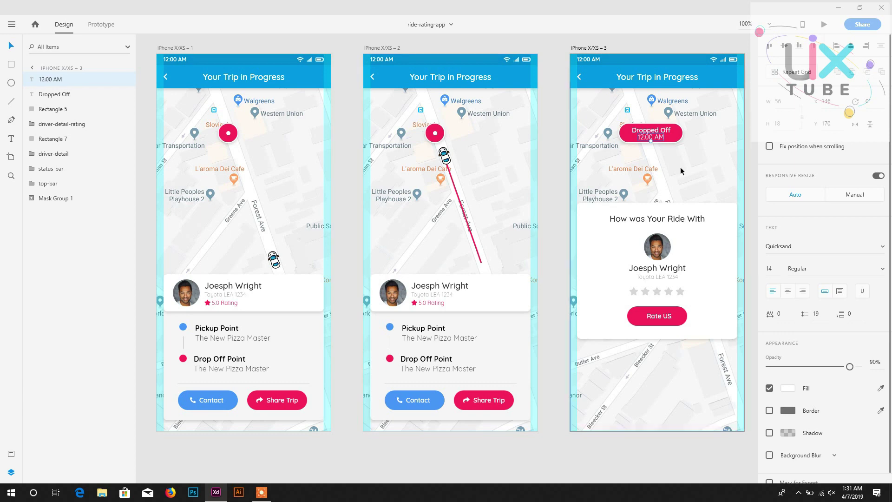
- Change the third artboard's header title to "Your Trip Completed"
key(ctrl+2)
drag(638, 38, 313, 320)
double_click(523, 180)
drag(523, 180, 690, 188)
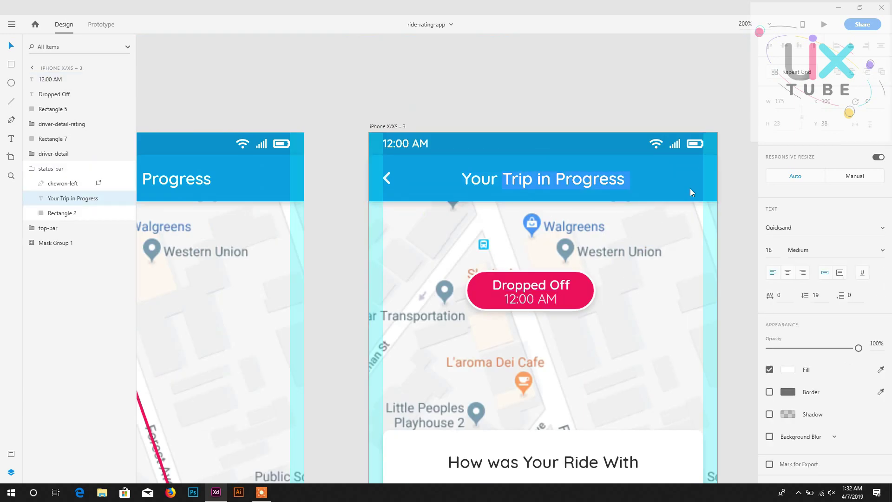
key(BackSpace)
text(p Completed)
key(Escape)
scroll(514, 229, down, 3)
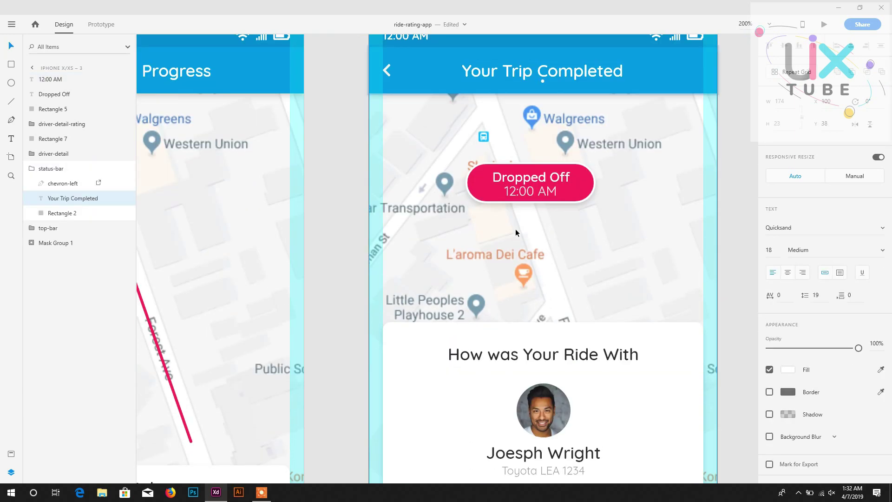
key(ctrl+1)
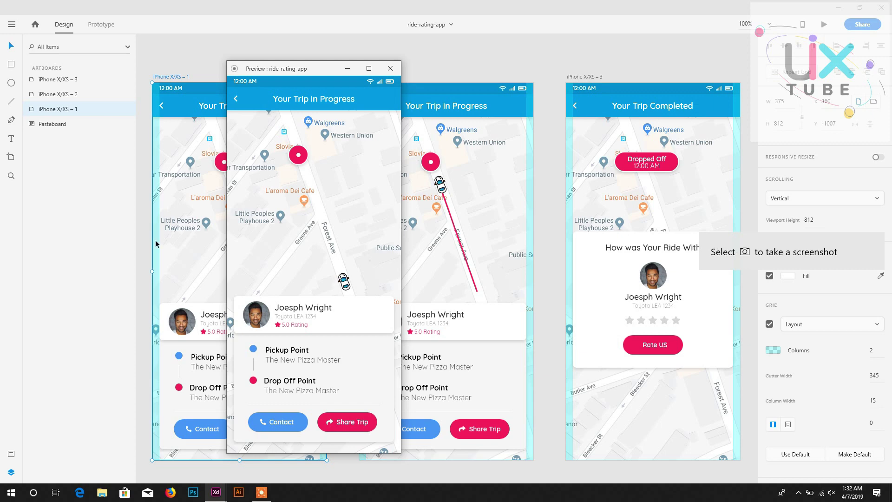
- Preview the trip artboards and close the preview window
click(390, 69)
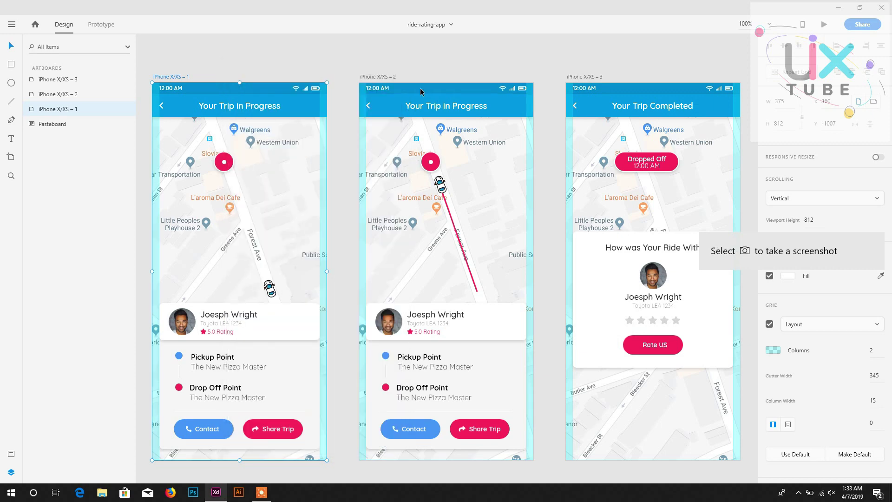
click(417, 92)
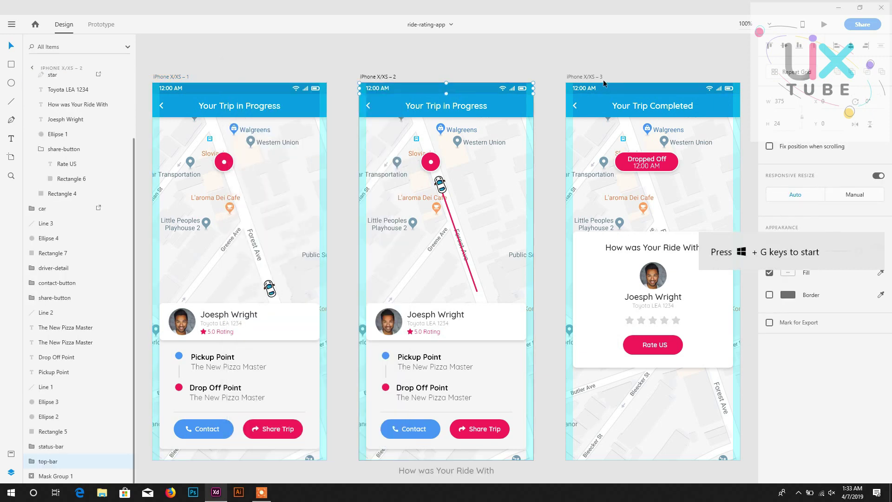
key(Escape)
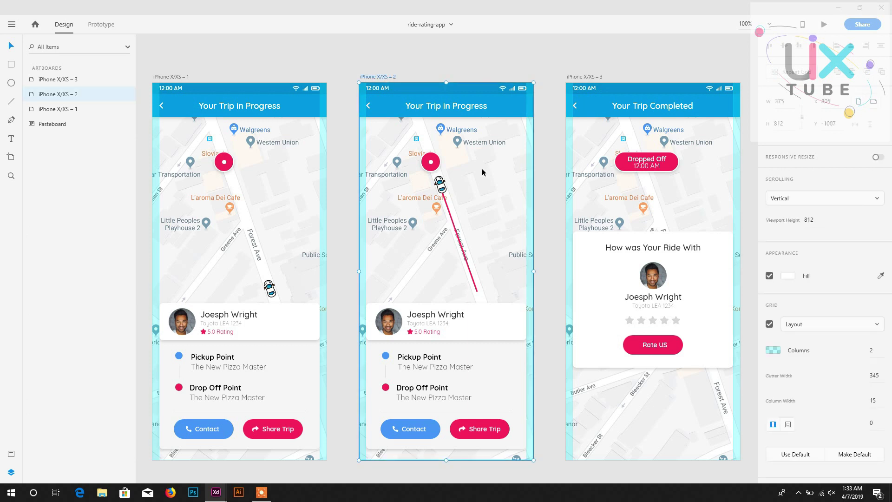
key(ctrl+Return)
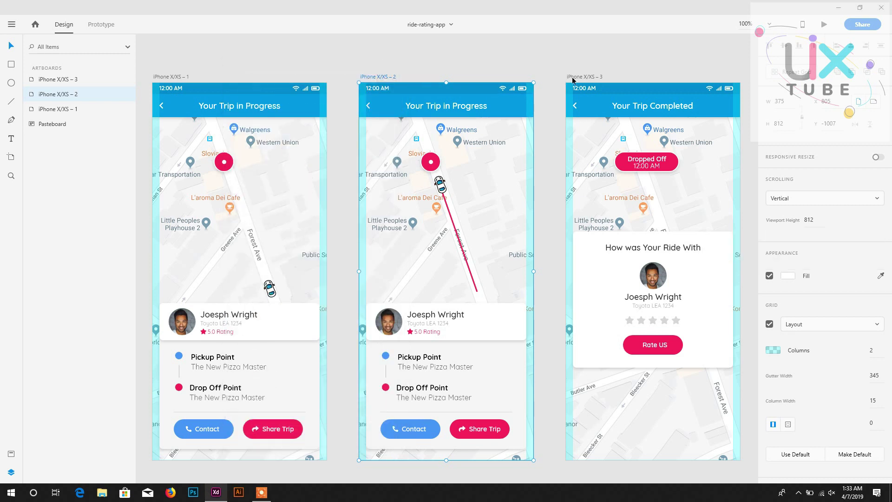
click(170, 63)
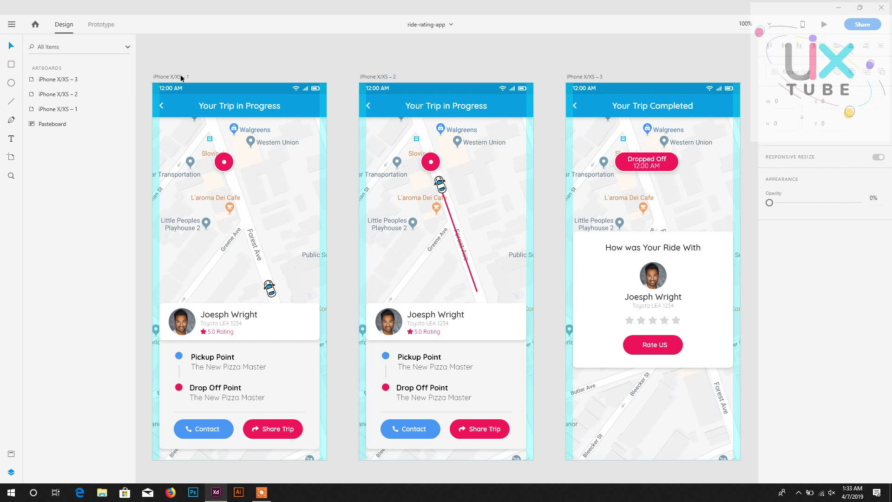
- Link the first artboard to iPhone X/XS – 2 in the prototype with an Auto-Animate action on tap
click(171, 78)
click(114, 25)
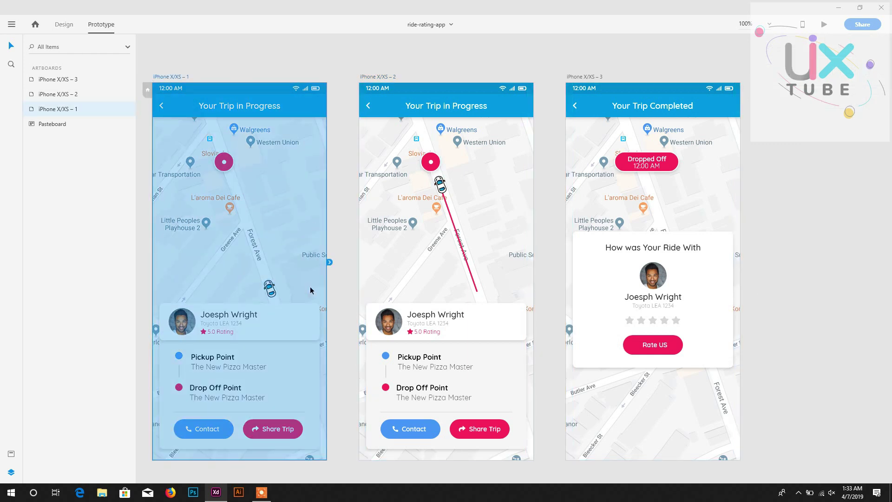
drag(331, 265, 381, 273)
click(414, 356)
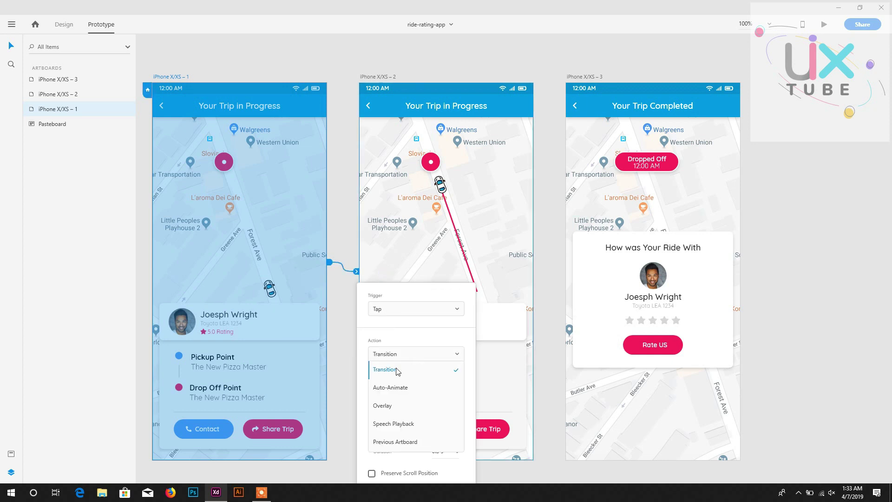
click(403, 388)
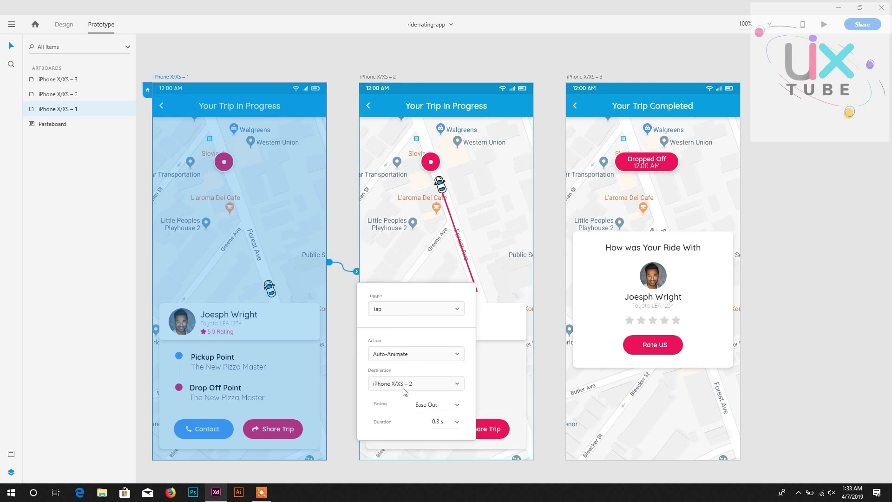
- Set the link's easing to Ease In-Out and its duration to 3 s
click(457, 407)
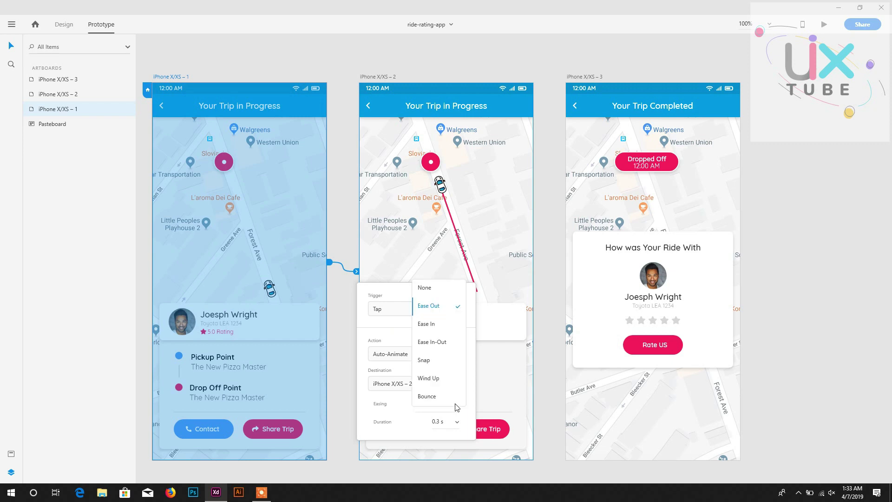
click(442, 345)
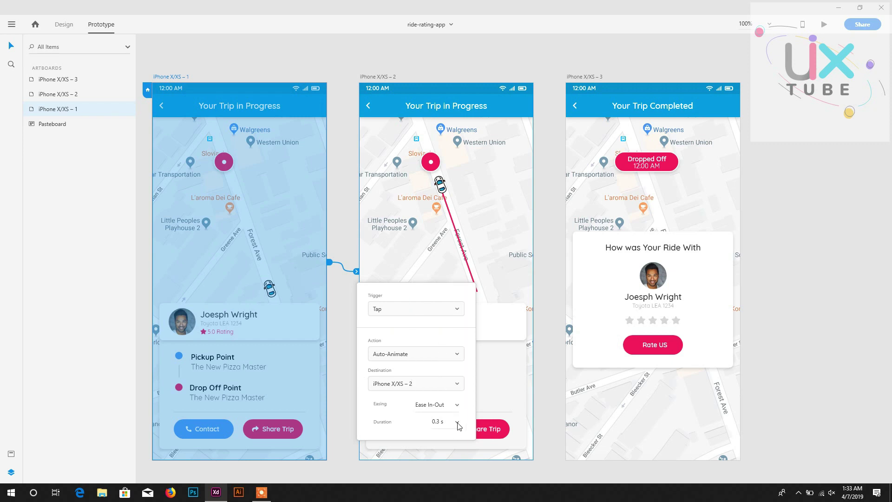
click(456, 425)
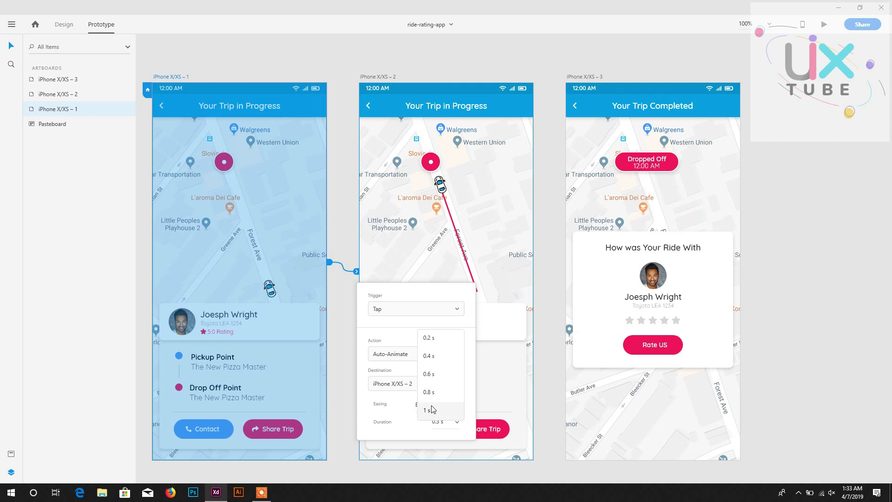
click(433, 408)
click(458, 426)
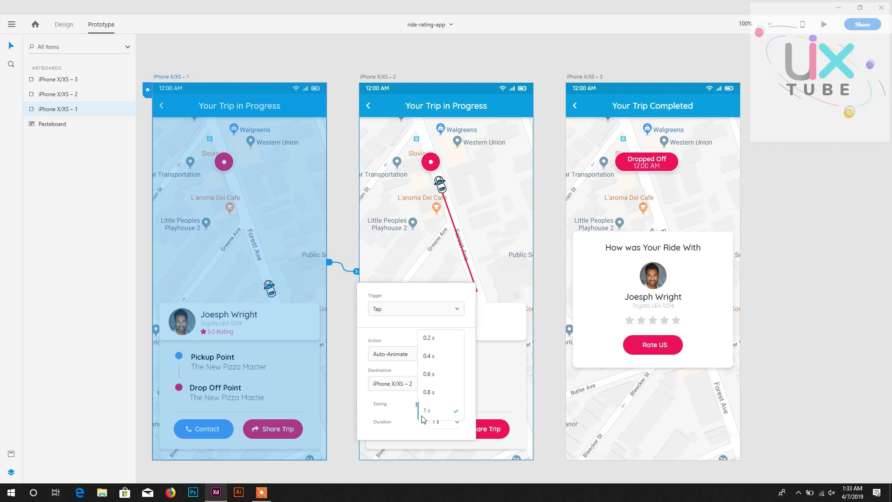
click(444, 423)
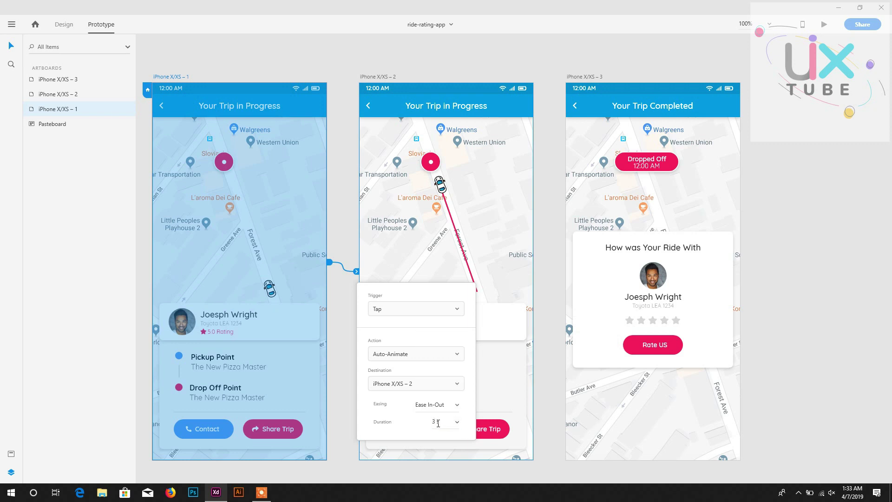
- Preview the transition from the first artboard to the second in a maximized window and close the preview
key(Return)
click(170, 82)
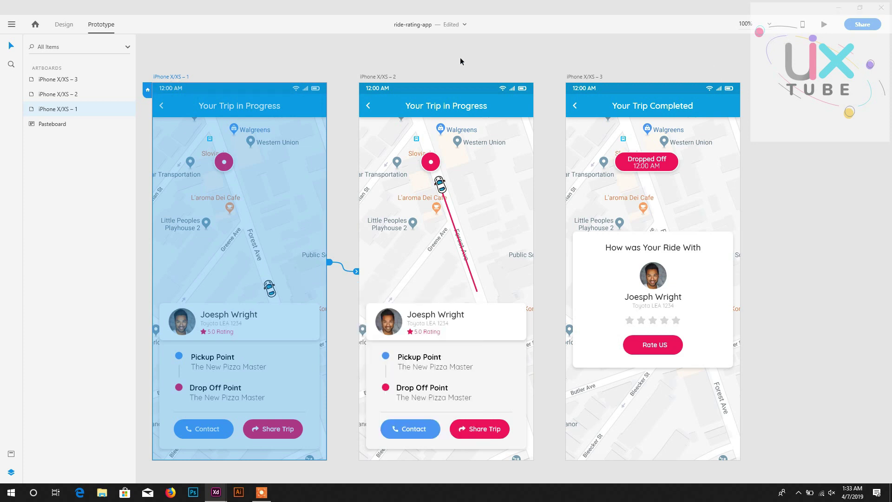
key(ctrl+Return)
click(370, 69)
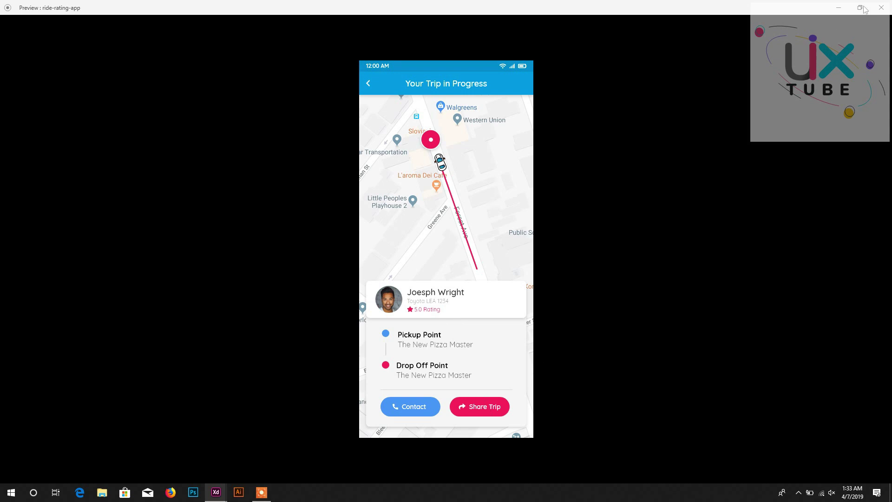
click(881, 8)
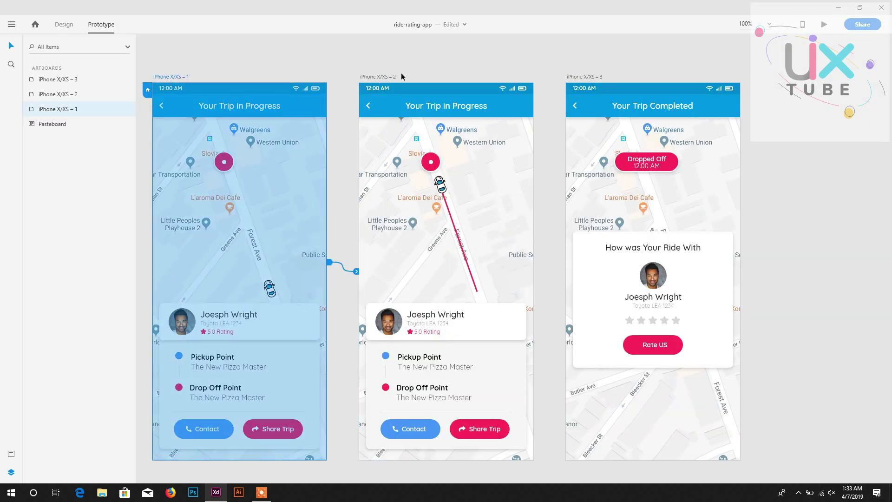
- Link the second artboard to iPhone X/XS – 3 with a Time trigger and a delay of 0.6 s
click(394, 76)
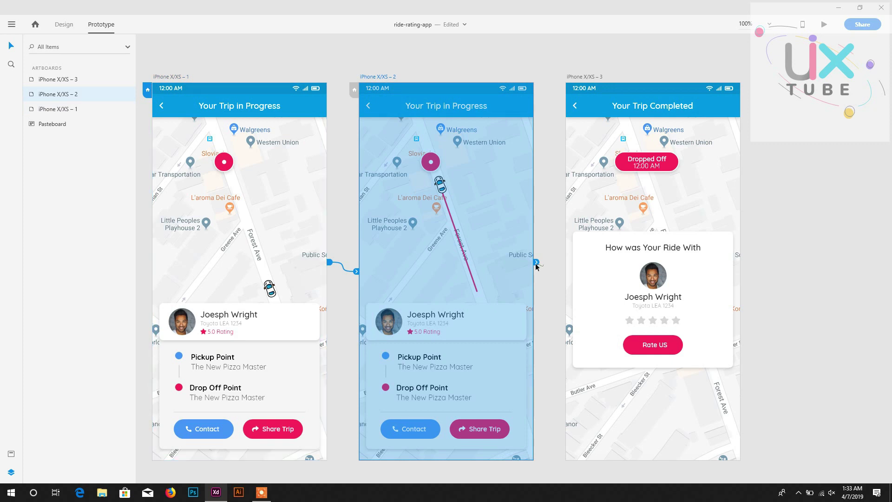
drag(536, 262, 579, 271)
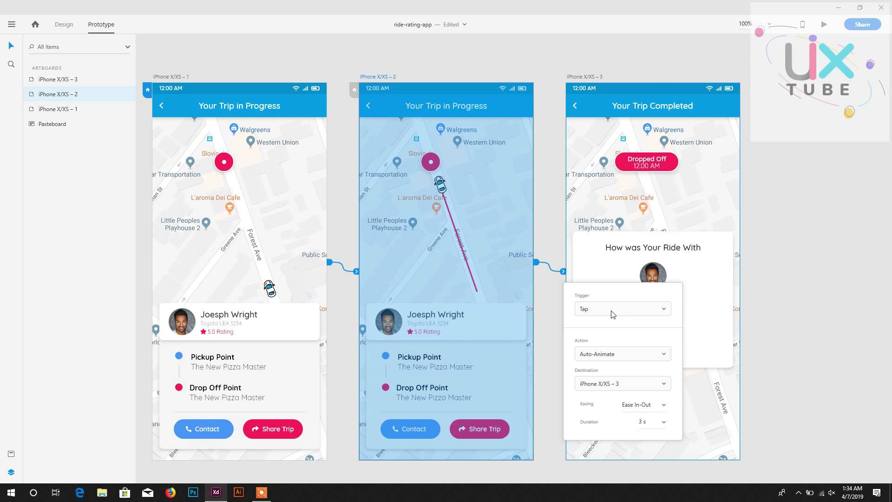
click(613, 314)
click(586, 362)
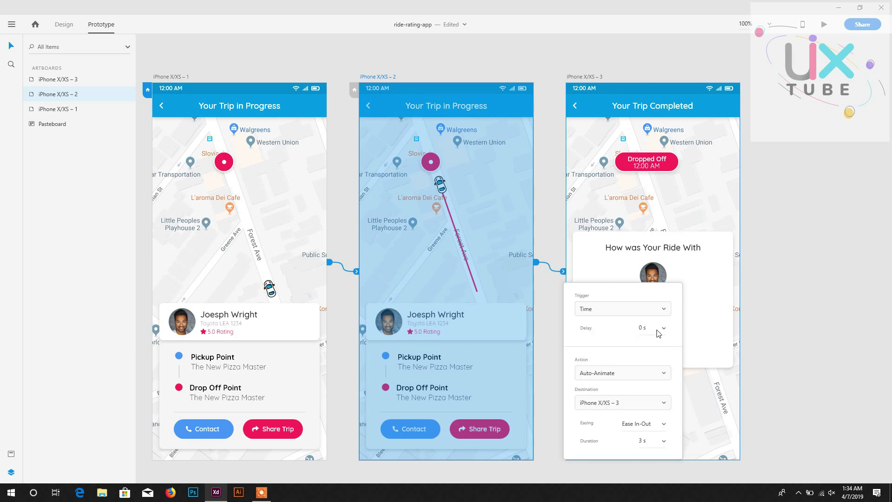
click(664, 331)
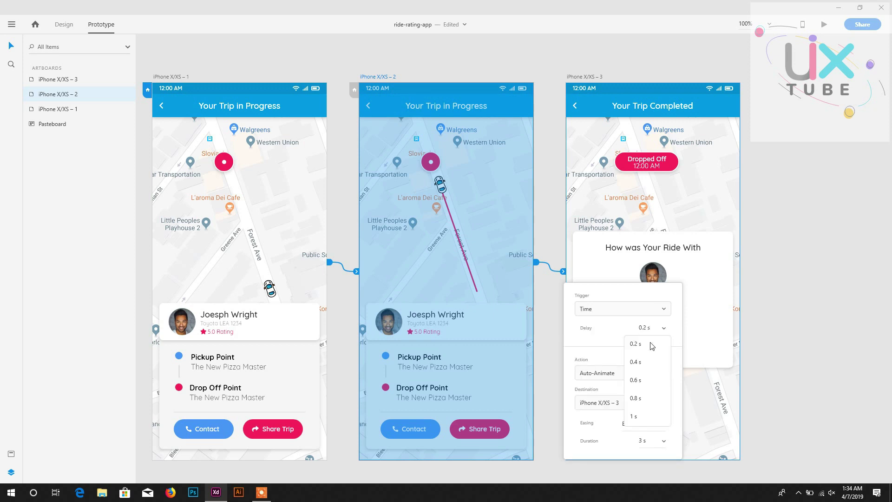
click(637, 384)
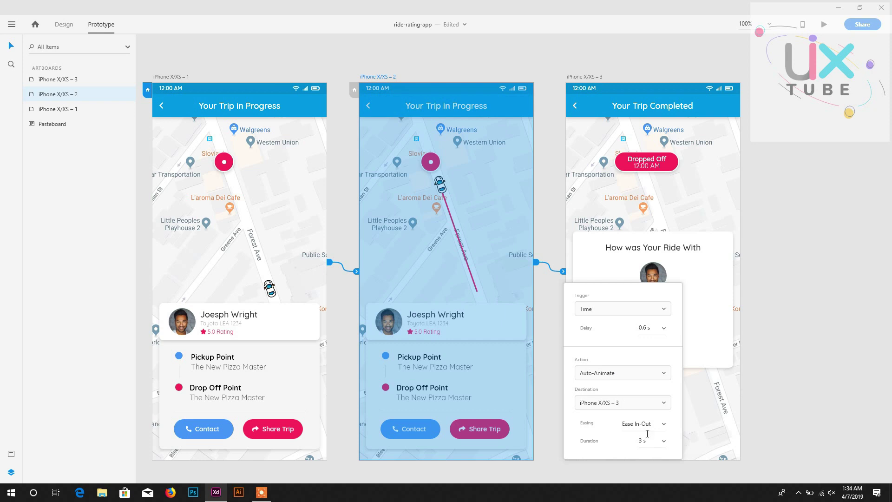
- Set the easing of the second artboard's link to Snap and its duration to 1 s
click(665, 424)
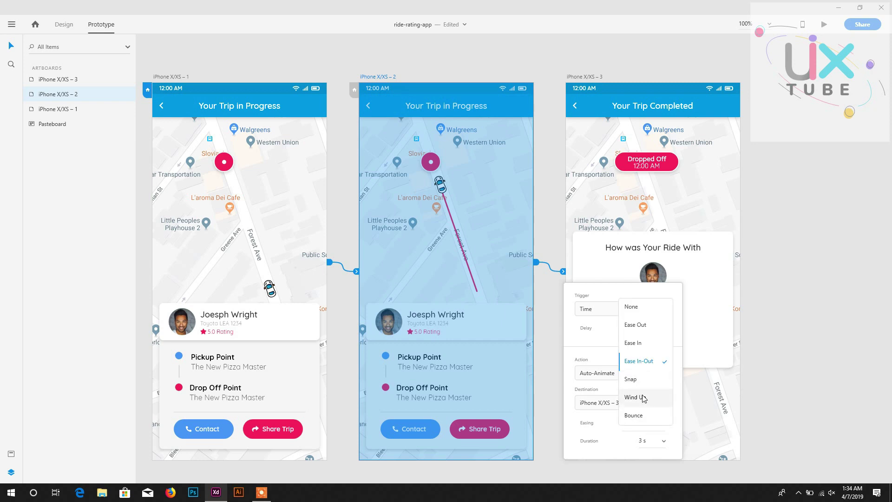
click(632, 379)
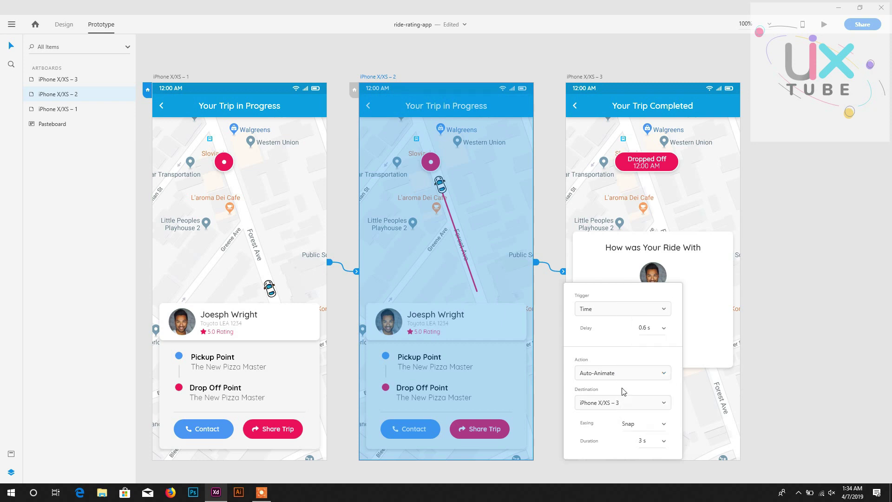
click(659, 443)
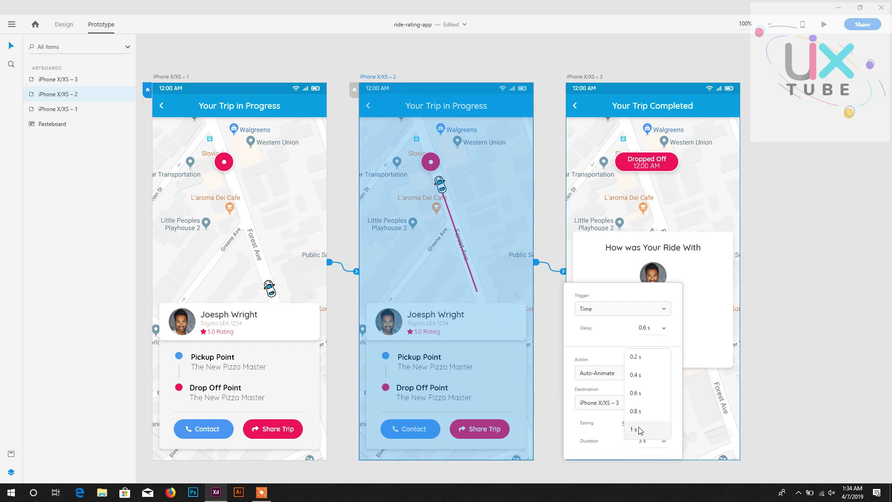
click(639, 432)
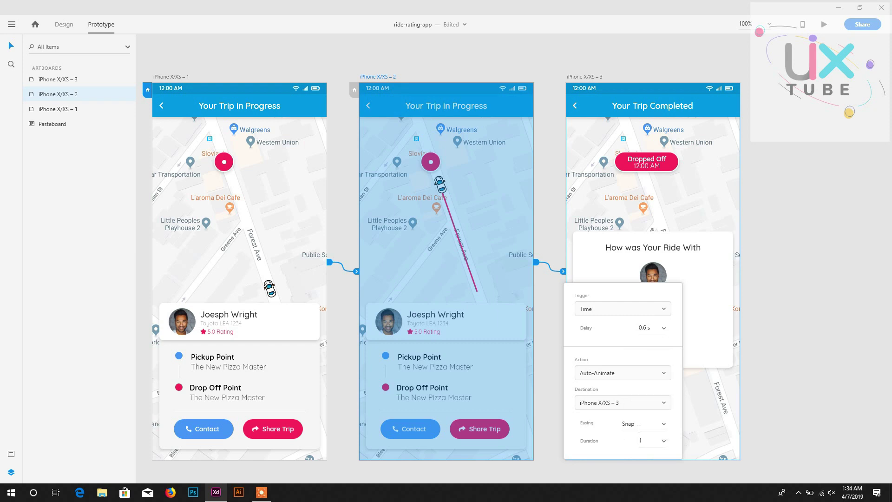
- Preview the whole prototype from the first artboard through to the trip-completed screen and close the preview
click(184, 77)
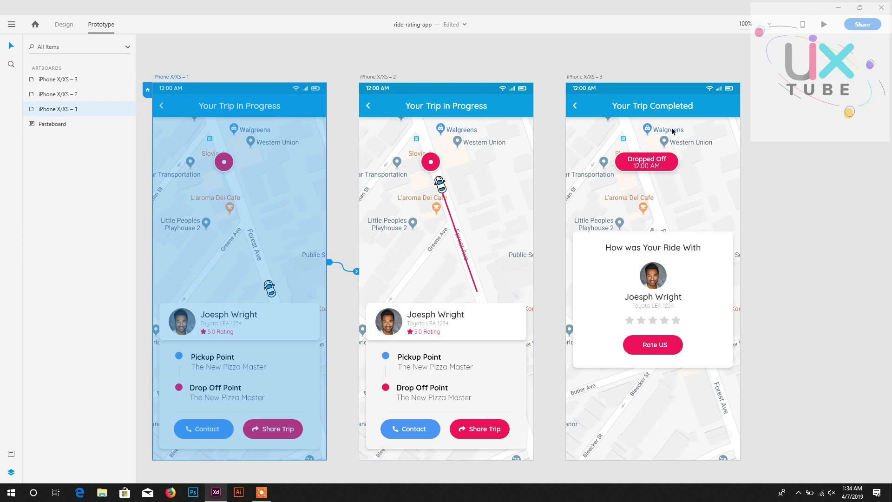
key(ctrl+Return)
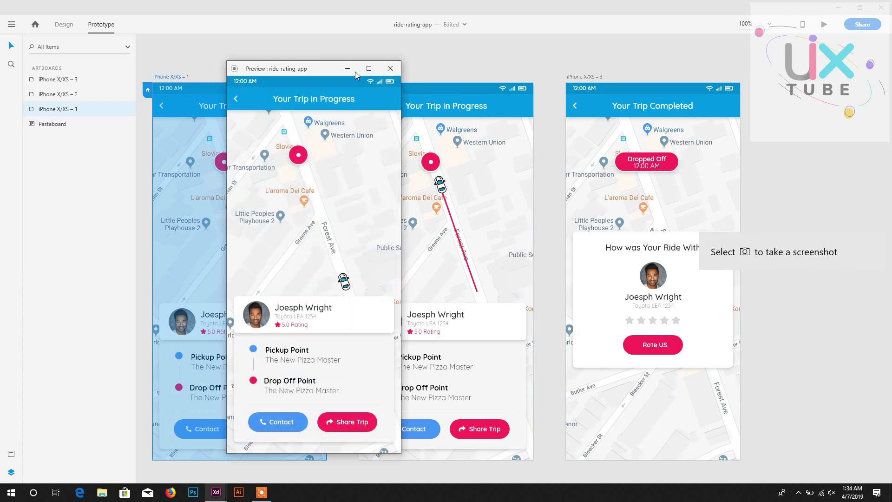
double_click(355, 72)
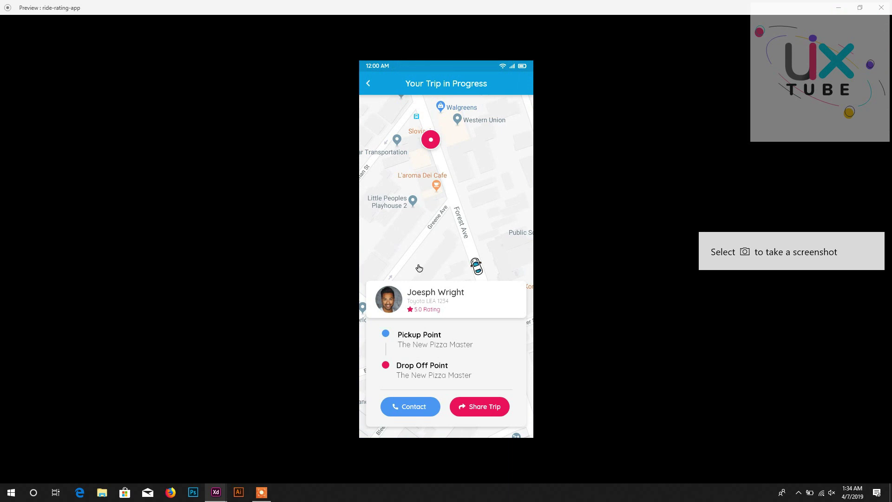
click(419, 268)
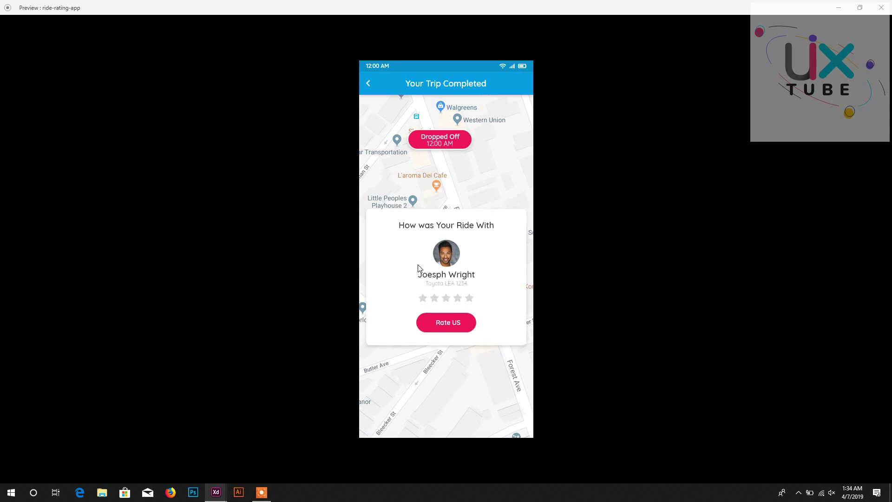
click(887, 5)
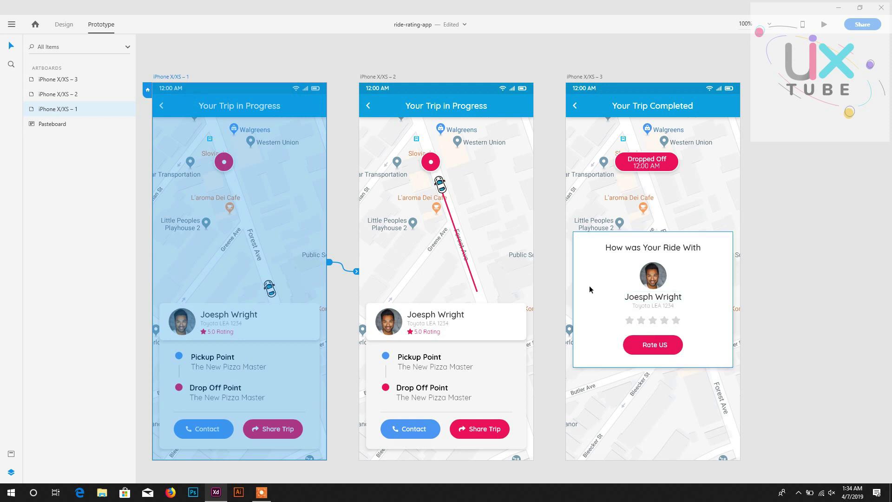
- Set the duration of the link from the second to the third artboard to 0.8 s
click(493, 206)
drag(536, 271, 565, 276)
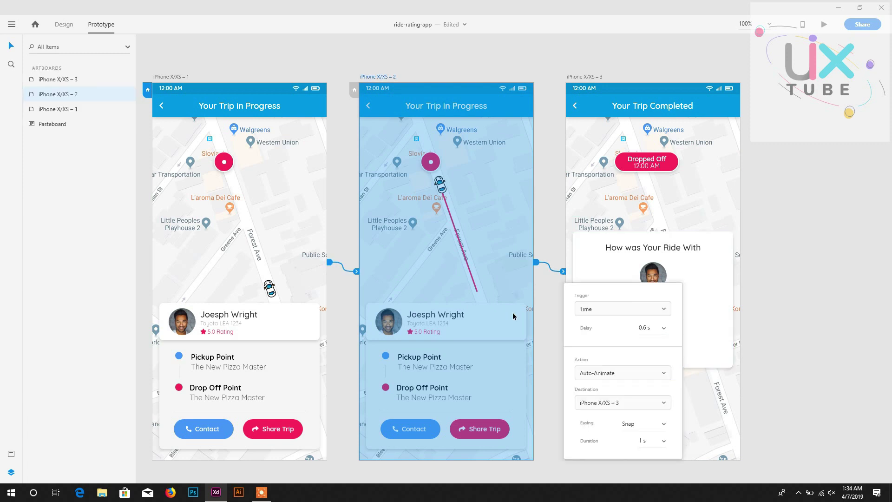
click(664, 441)
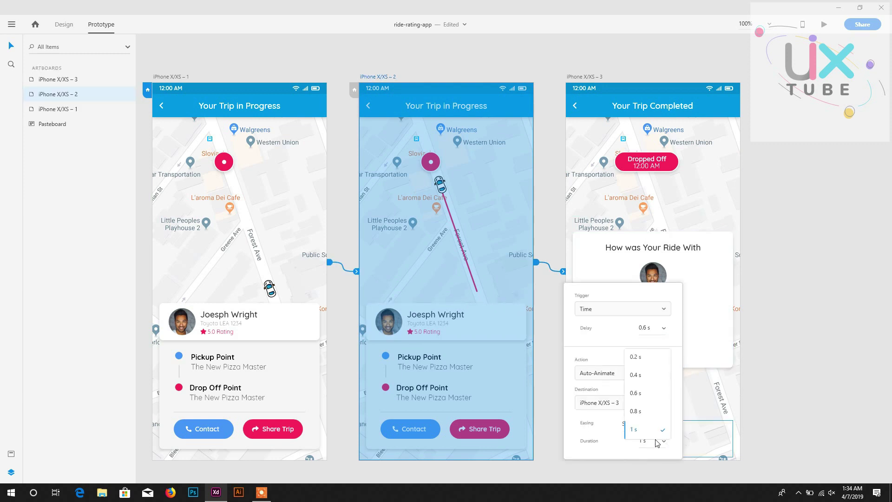
click(644, 410)
click(376, 78)
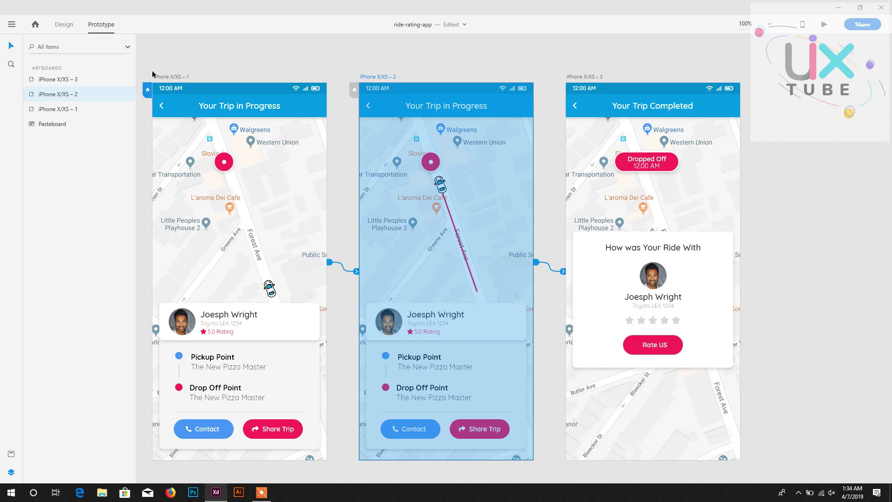
- Play the prototype again from the first artboard with the 0.8 s transition and close the preview
click(168, 78)
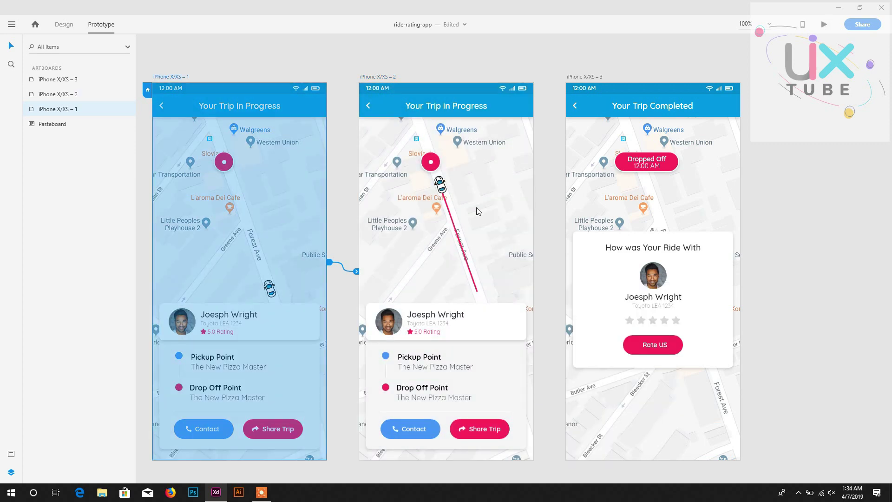
key(ctrl+Return)
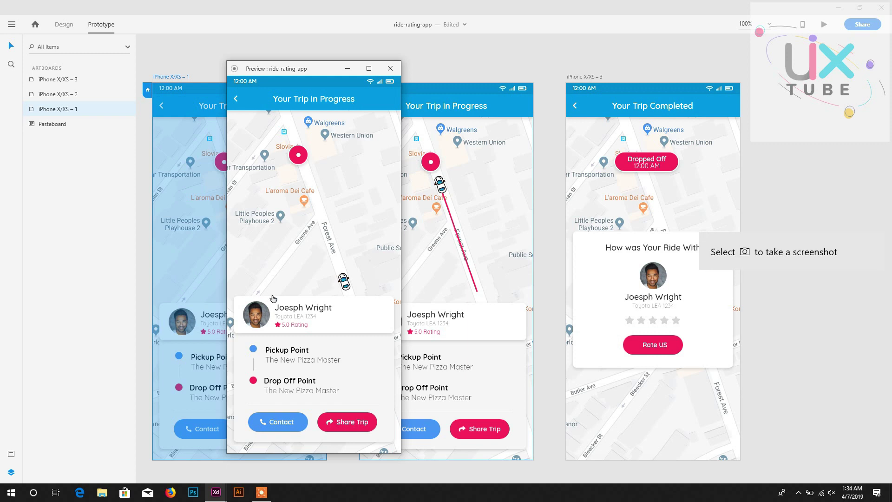
click(369, 69)
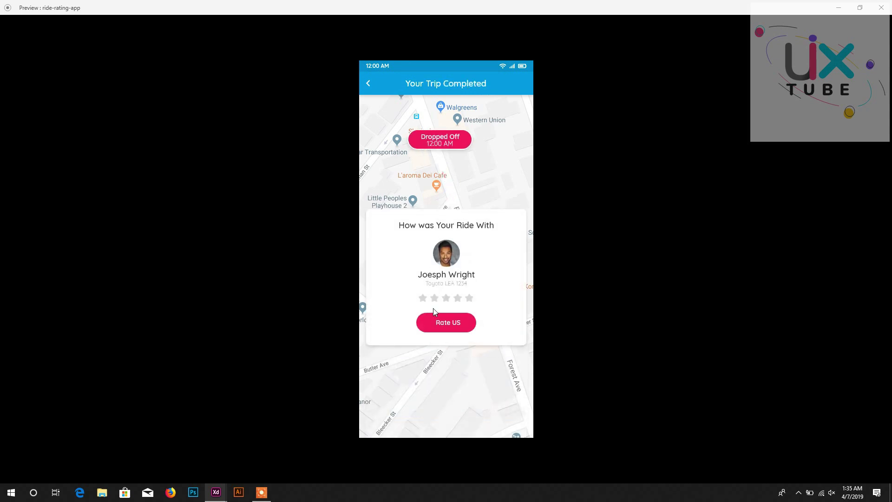
click(881, 9)
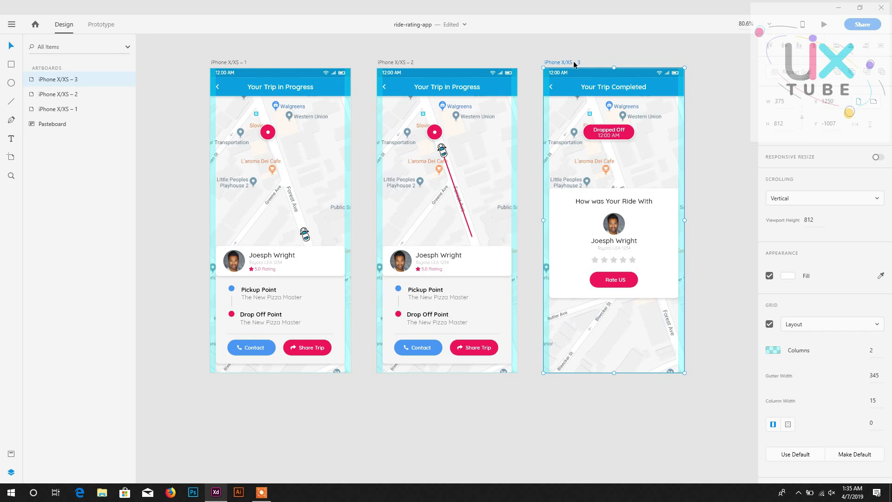
- Duplicate the third artboard and place the copy below the existing row at about X 360, Y -109
scroll(356, 315, down, 3)
scroll(559, 342, up, 1)
click(560, 341)
scroll(627, 175, up, 2)
scroll(627, 175, right, 3)
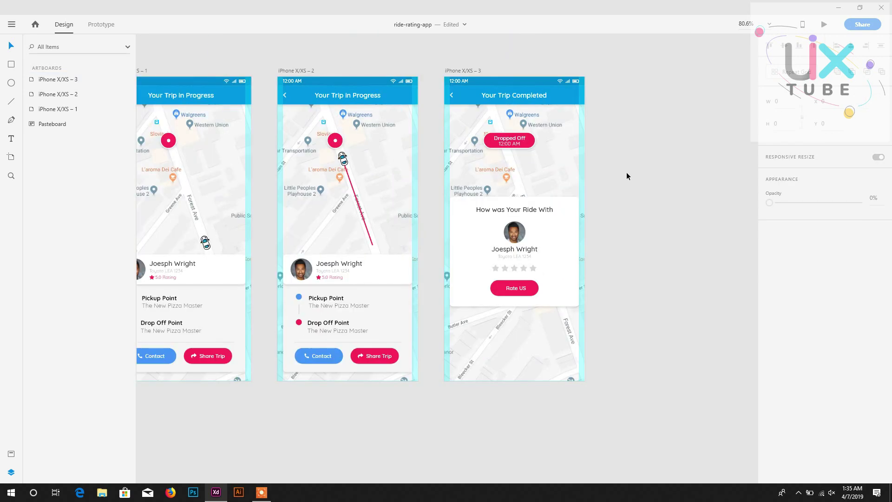
right_click(627, 173)
click(659, 214)
scroll(650, 205, down, 1)
drag(635, 59, 214, 372)
drag(328, 329, 555, 130)
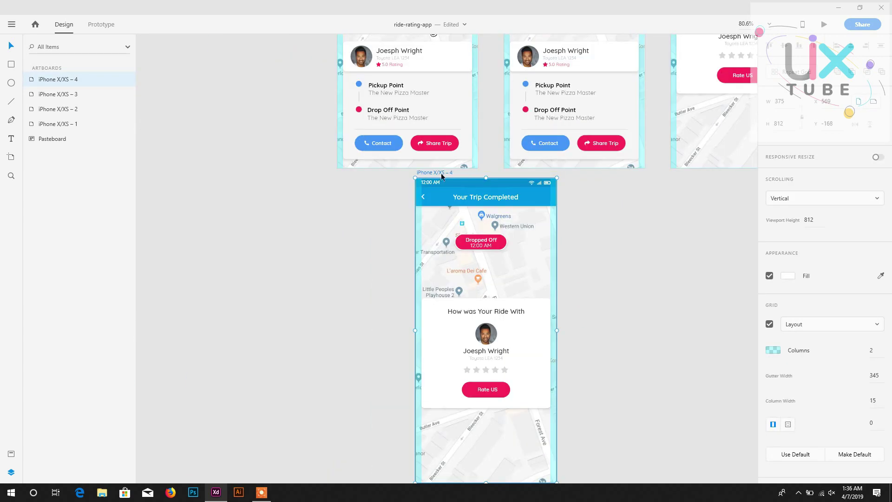
drag(441, 174, 413, 180)
- Stretch the white background of the rating card on iPhone X/XS – 4 downward to a height of 428
scroll(399, 272, down, 3)
key(ctrl+1)
key(ctrl+plus)
key(ctrl+plus)
key(ctrl+plus)
scroll(443, 348, down, 5)
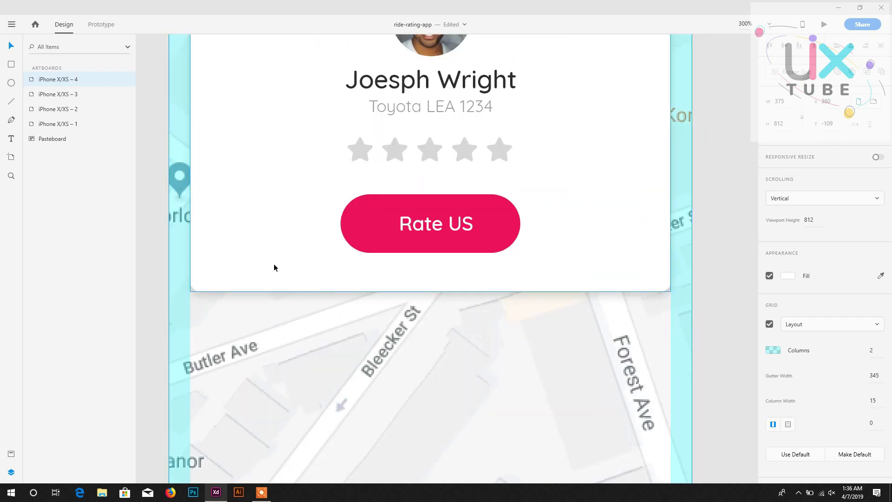
double_click(281, 223)
drag(430, 292, 433, 422)
key(ctrl+1)
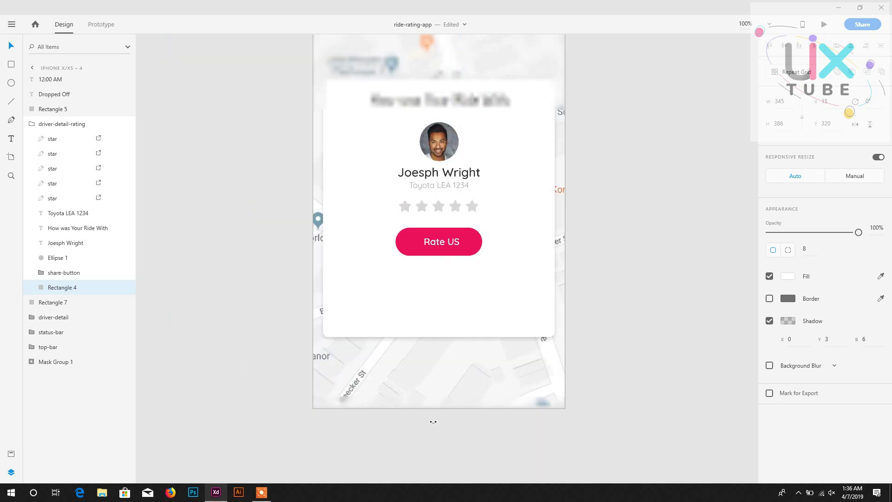
drag(443, 313, 442, 332)
- Move the Rate US button down the enlarged card to Y 663
scroll(442, 331, up, 2)
click(419, 308)
key(shift+Down)
key(shift+Down)
key(shift+Down)
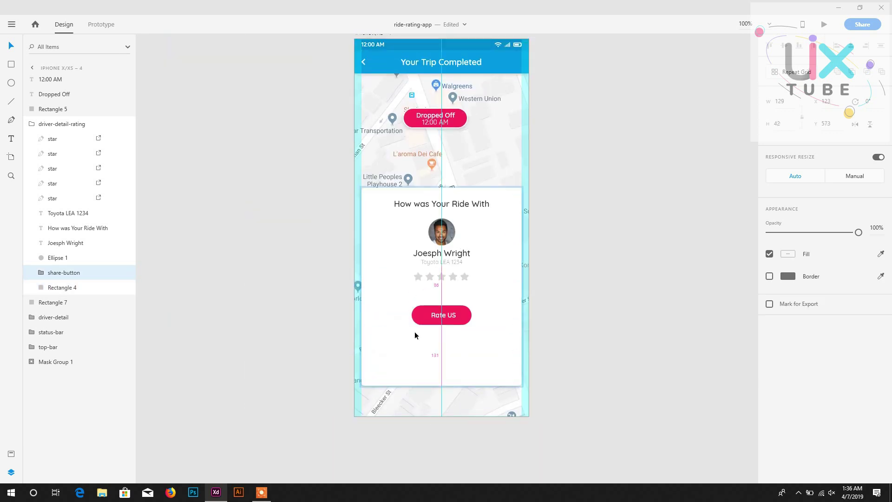
key(shift+Down)
key(shift+Down)
key(shift+Down)
key(shift+Down)
key(shift+Down)
key(shift+Down)
key(shift+Down)
key(shift+Down)
key(shift+Down)
- Change the Rate US button's label to "Submit" and save the document
key(ctrl+plus)
key(ctrl+plus)
key(ctrl+plus)
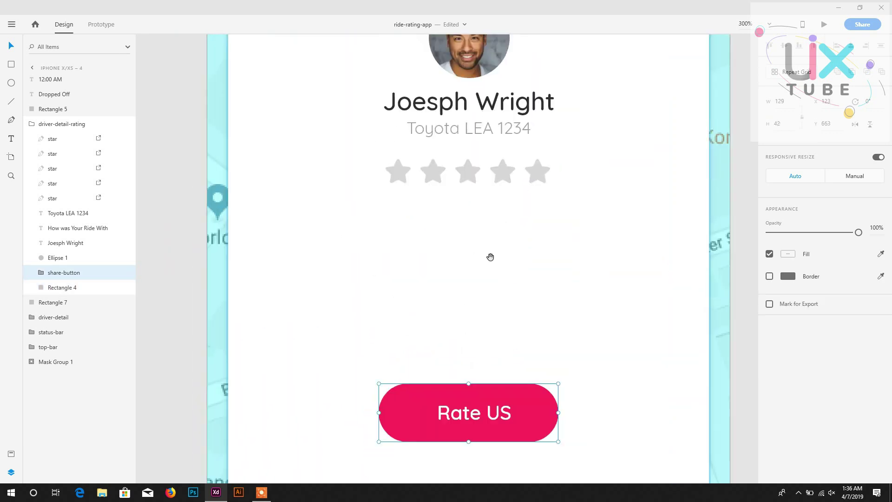
drag(491, 257, 509, 241)
double_click(474, 403)
double_click(474, 402)
text(Submit)
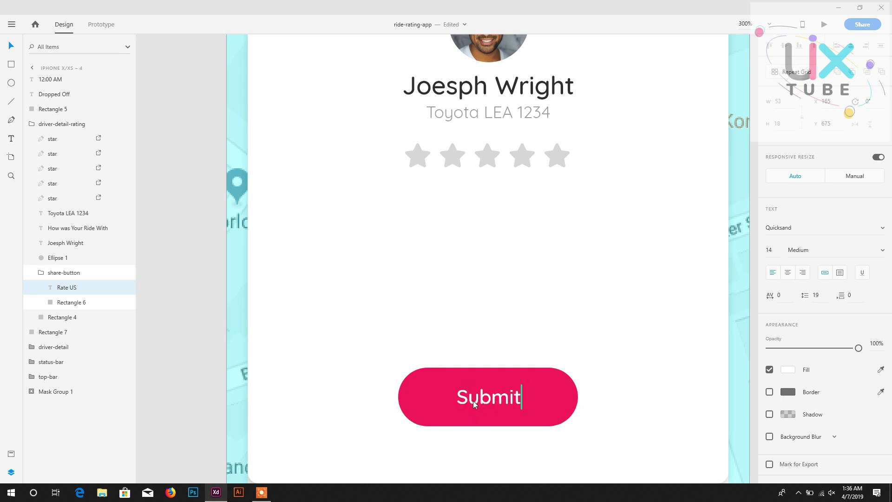
key(Escape)
key(ctrl+s)
- Try to move the five rating stars lower on the card and undo the move
click(439, 434)
scroll(472, 398, down, 1)
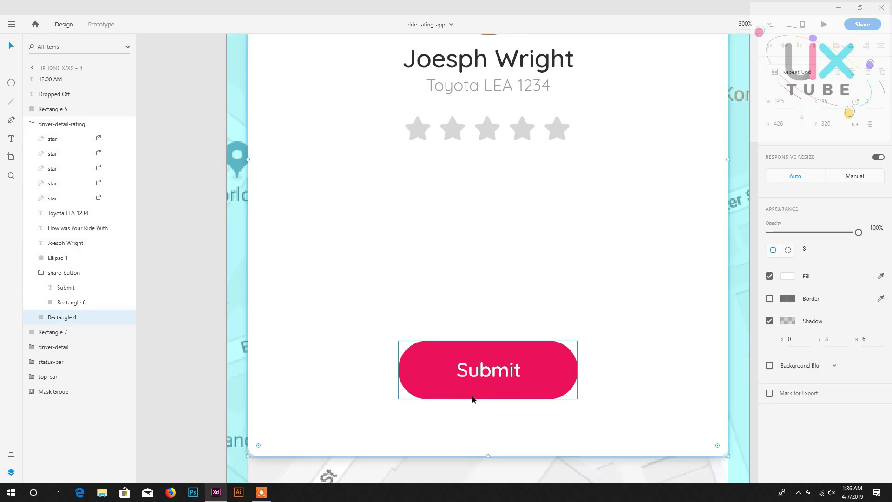
scroll(454, 157, up, 2)
shift+click(453, 181)
shift+click(416, 184)
shift+click(487, 184)
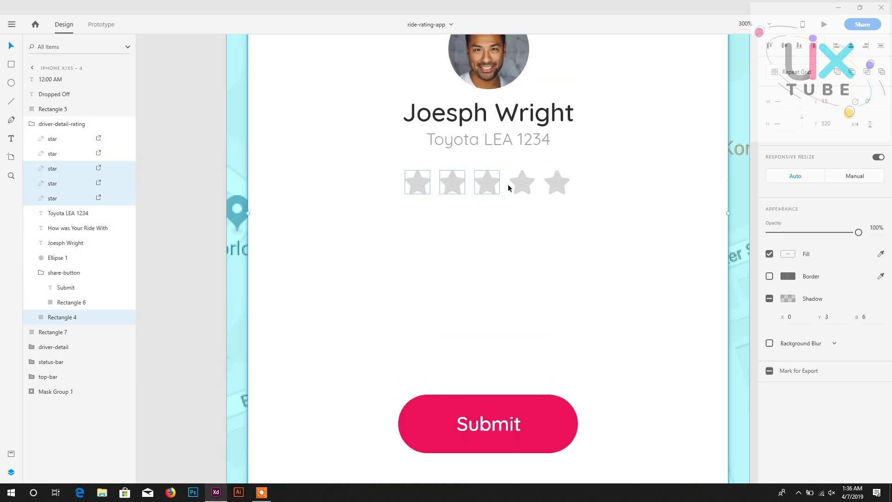
shift+click(520, 185)
shift+click(556, 184)
drag(490, 182, 491, 316)
key(ctrl+z)
- Move only the five star layers down to about Y 592, above the Submit button
click(62, 137)
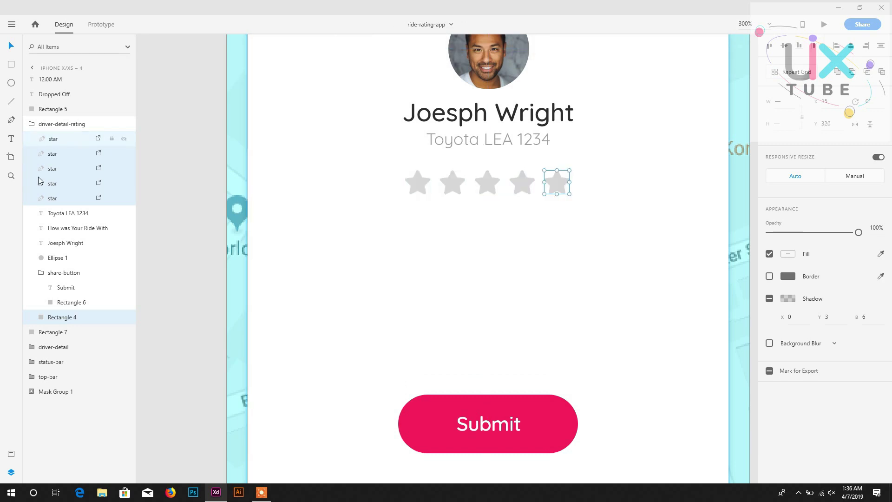
shift+click(66, 199)
key(shift+Down)
key(shift+Down)
key(shift+Down)
key(shift+Down)
key(shift+Down)
key(shift+Down)
key(shift+Down)
key(shift+Down)
key(shift+Down)
key(shift+Down)
key(shift+Up)
key(shift+Up)
key(shift+Down)
key(shift+Down)
key(shift+Up)
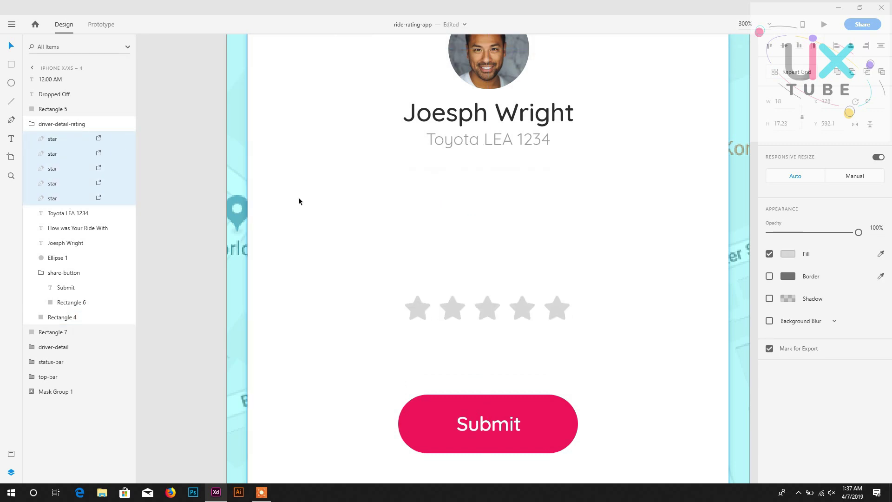
- Save the document and import the SVG files angary, best, good, love it and sad
key(ctrl+s)
scroll(436, 205, up, 1)
scroll(437, 205, down, 1)
click(32, 124)
click(12, 24)
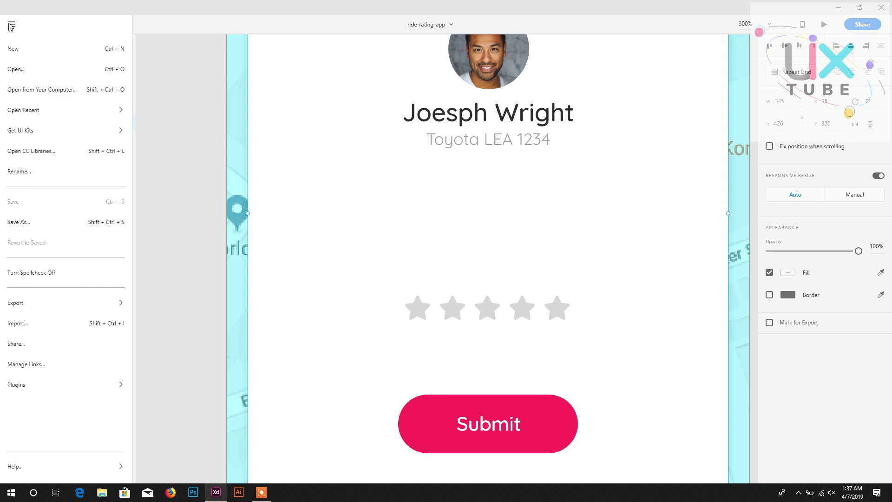
click(266, 280)
key(ctrl+shift+i)
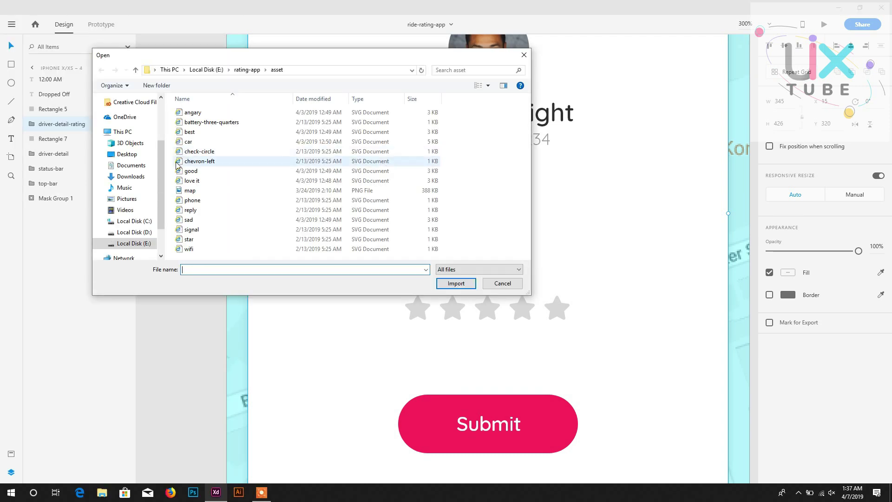
click(192, 113)
ctrl+click(189, 132)
ctrl+click(191, 171)
ctrl+click(202, 182)
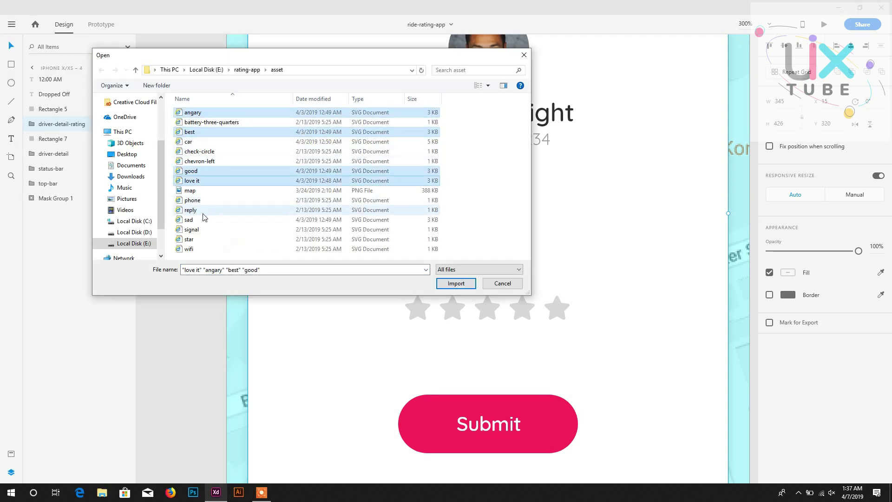
ctrl+click(195, 220)
click(455, 283)
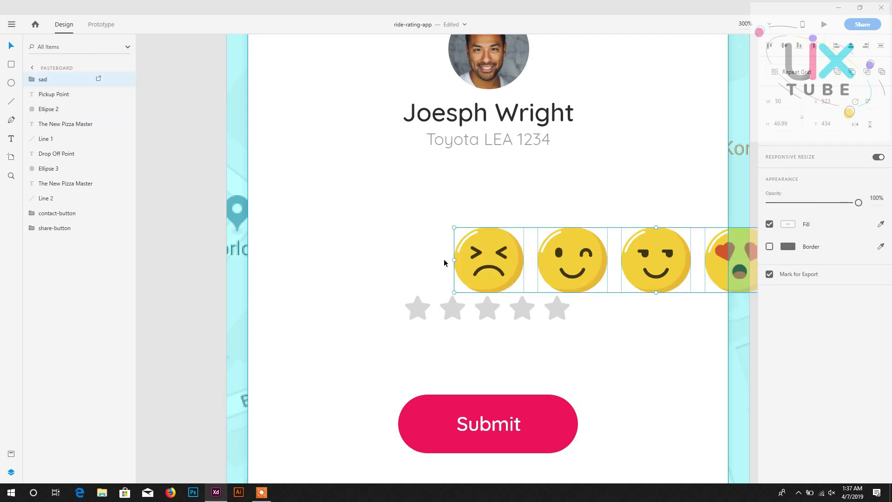
- Place the five imported emojis on the rating card above the stars and stack them by aligning them to the horizontal centre
scroll(448, 256, up, 1)
scroll(503, 227, down, 1)
drag(500, 236, 306, 211)
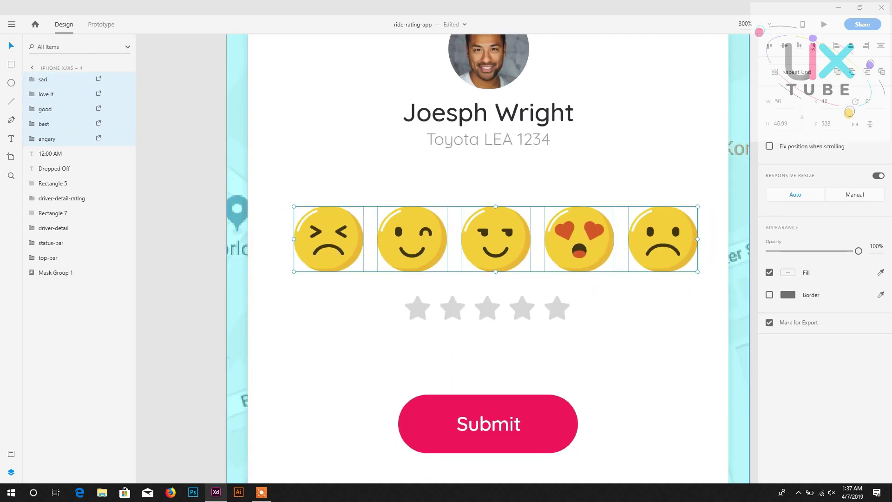
click(852, 46)
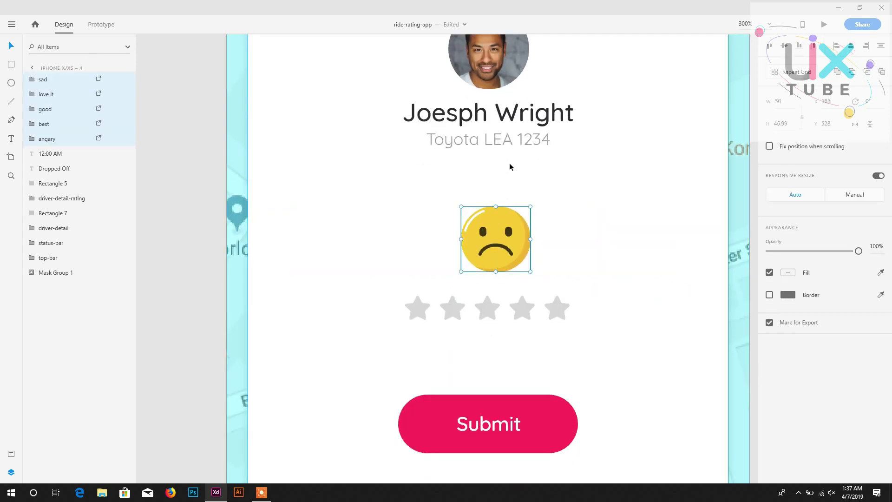
- Send the sad emoji layer backward until it sits below the angary layer
scroll(510, 167, down, 1)
click(52, 140)
click(33, 79)
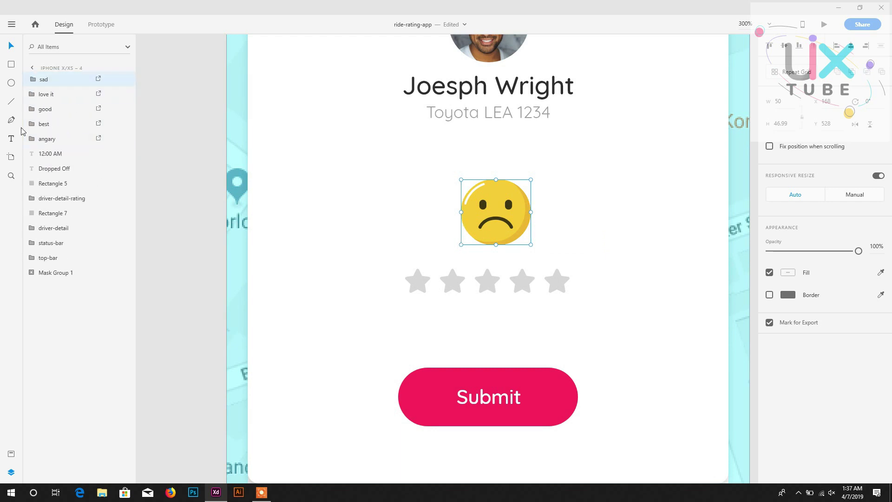
key(ctrl+bracketleft)
key(ctrl+bracketleft)
key(ctrl+bracketleft)
key(ctrl+bracketleft)
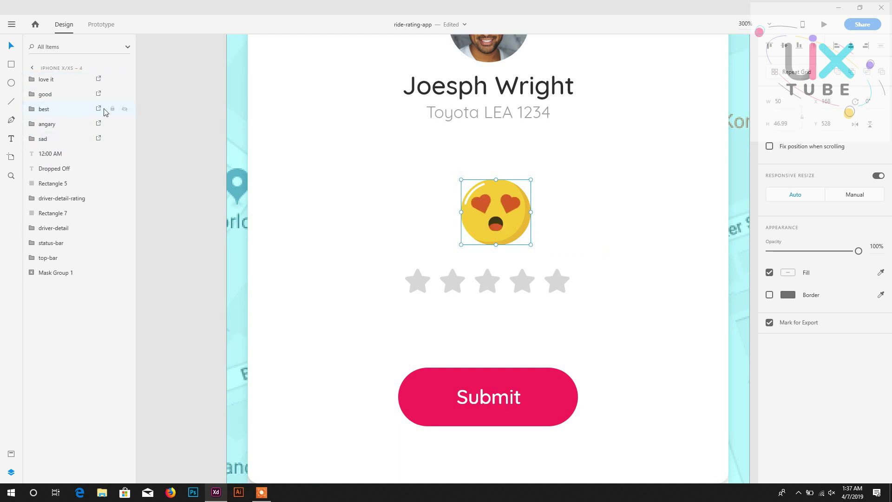
- Check the stacking by temporarily hiding the love it emoji, and bring the best layer forward above good
click(124, 138)
click(125, 79)
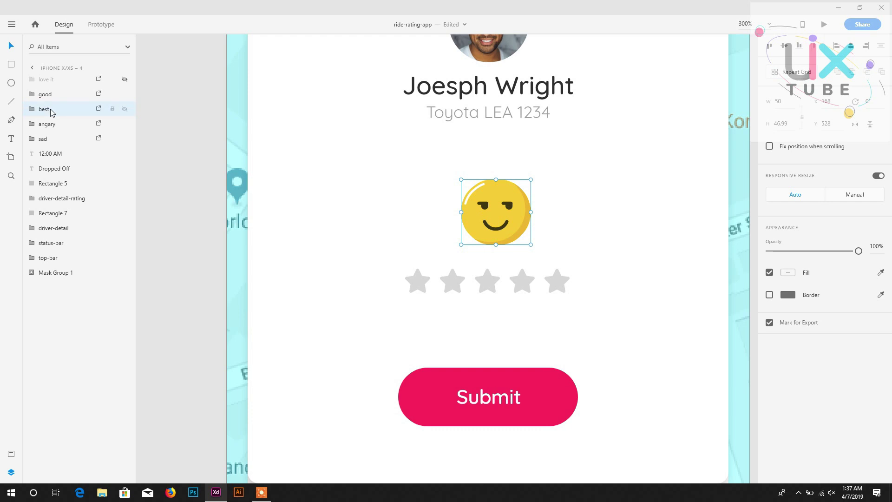
key(ctrl+bracketright)
click(125, 79)
- Move the love it, best, good and angary emojis together up to Y 466, above the sad emoji
click(42, 81)
shift+click(46, 122)
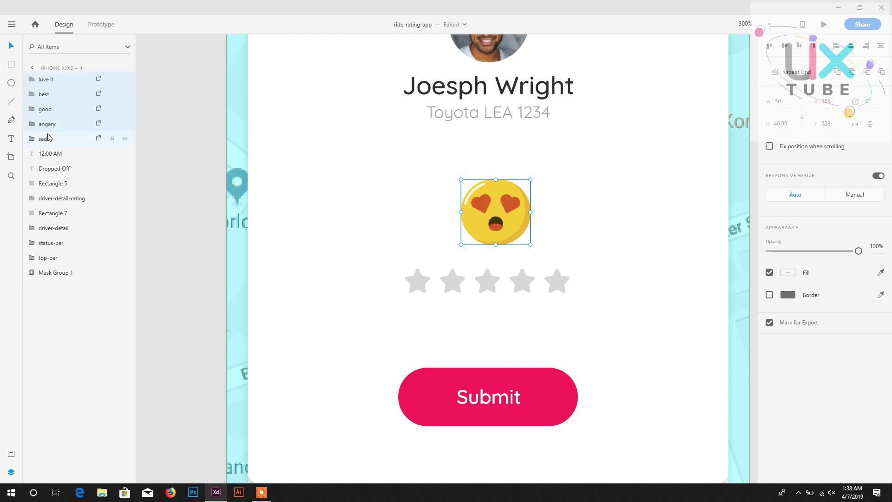
key(shift+Up)
key(shift+Up)
key(shift+Up)
key(shift+Up)
key(shift+Up)
key(shift+Up)
key(shift+Up)
key(Down)
key(Down)
key(Down)
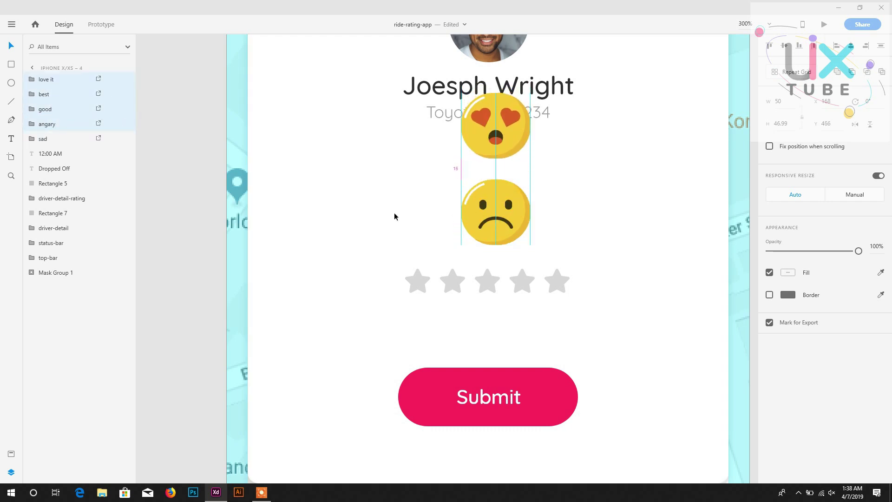
- Leave angary in place and move the love it, best and good emojis up to Y 406
key(ctrl+minus)
ctrl+click(50, 124)
key(shift+Up)
key(shift+Up)
key(shift+Up)
key(shift+Up)
key(shift+Up)
key(shift+Up)
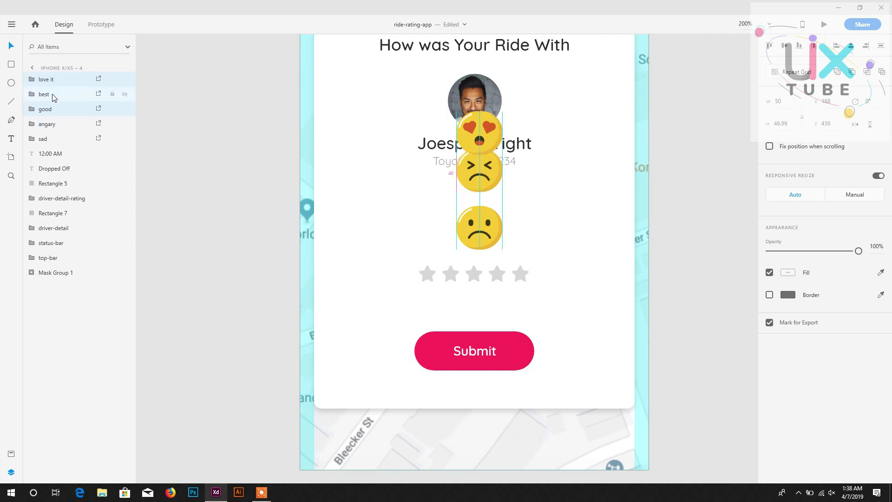
scroll(381, 319, up, 3)
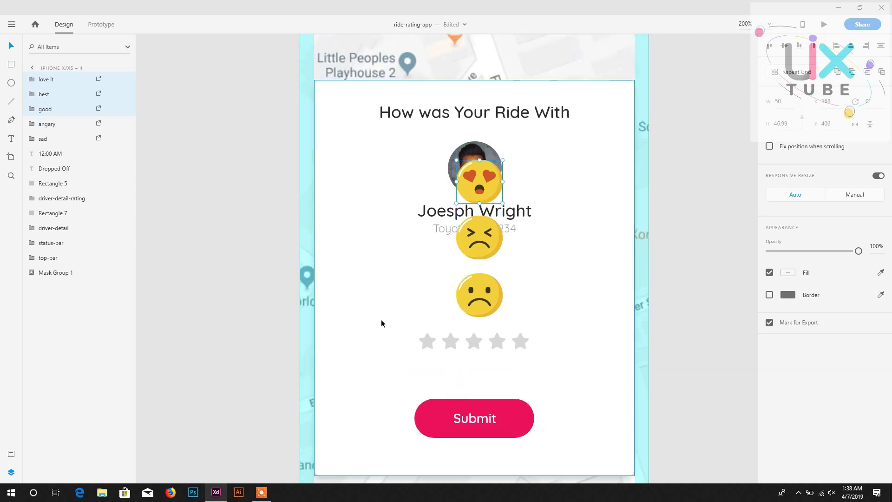
- Leave good in place and move the love it and best emojis up to Y 344
ctrl+click(47, 111)
key(shift+Up)
key(shift+Up)
key(shift+Up)
key(shift+Up)
key(shift+Up)
key(shift+Up)
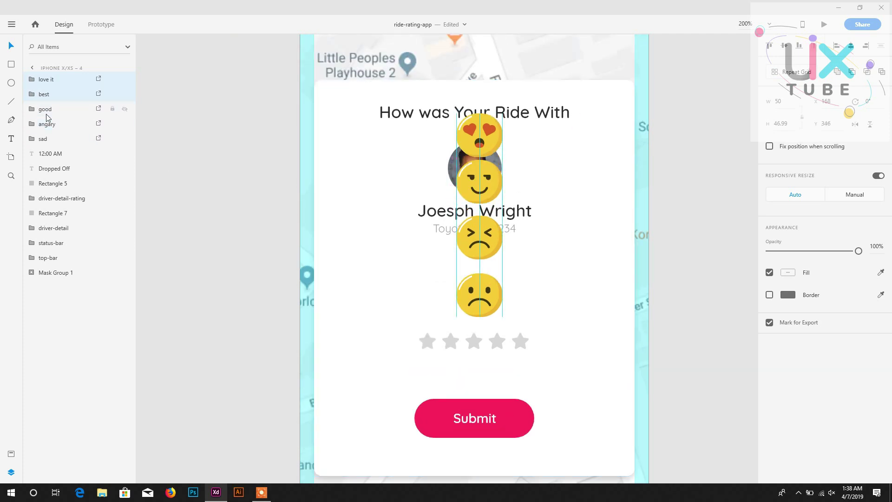
key(Up)
key(Up)
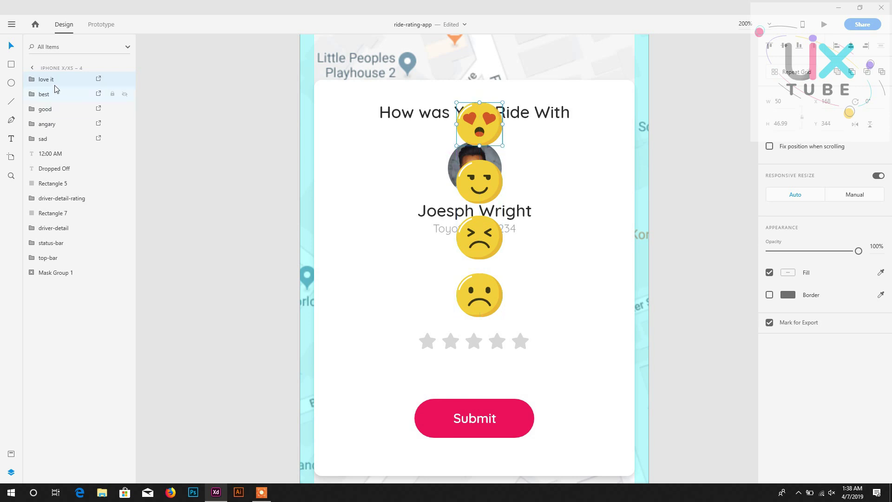
- Move the love it emoji alone up to Y 282, at the head of the emoji column
click(59, 79)
key(shift+Up)
key(shift+Up)
key(shift+Up)
key(shift+Up)
key(shift+Up)
key(shift+Up)
key(Up)
key(Up)
key(ctrl+1)
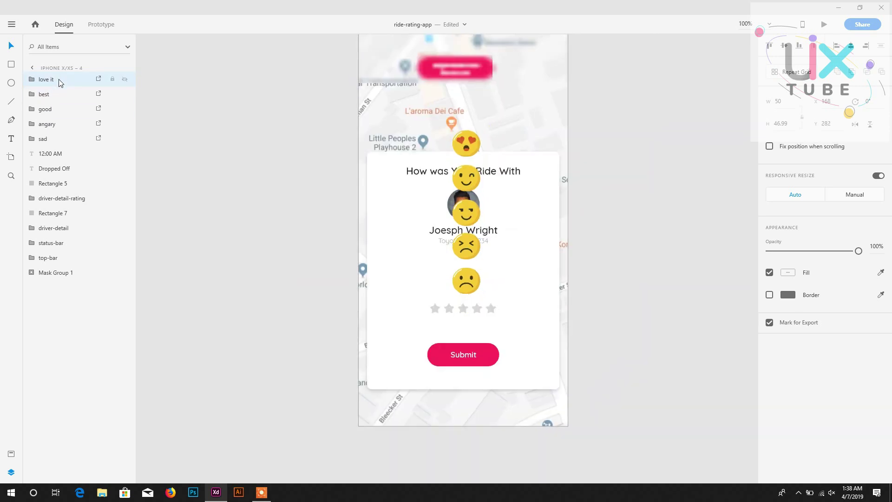
- Extend the card's white background rectangle downward to a height of 446 and move the Submit button down to about Y 692
shift+click(467, 282)
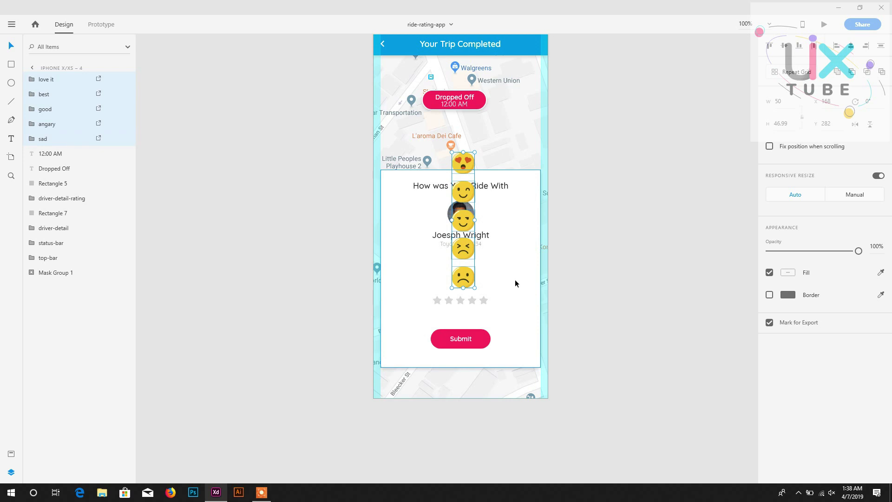
click(525, 283)
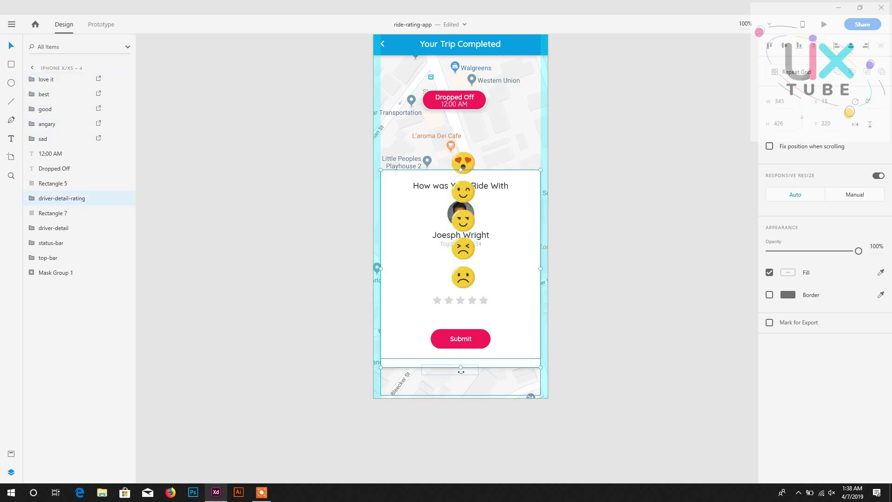
double_click(460, 362)
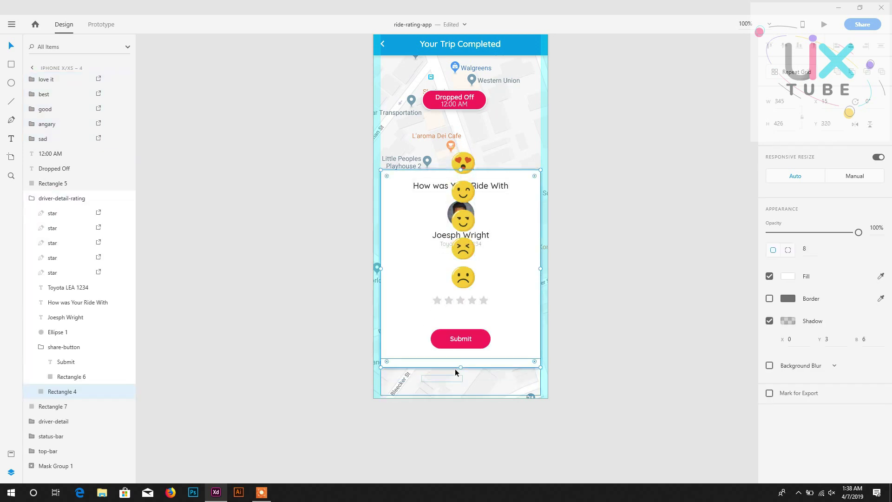
drag(460, 367, 461, 377)
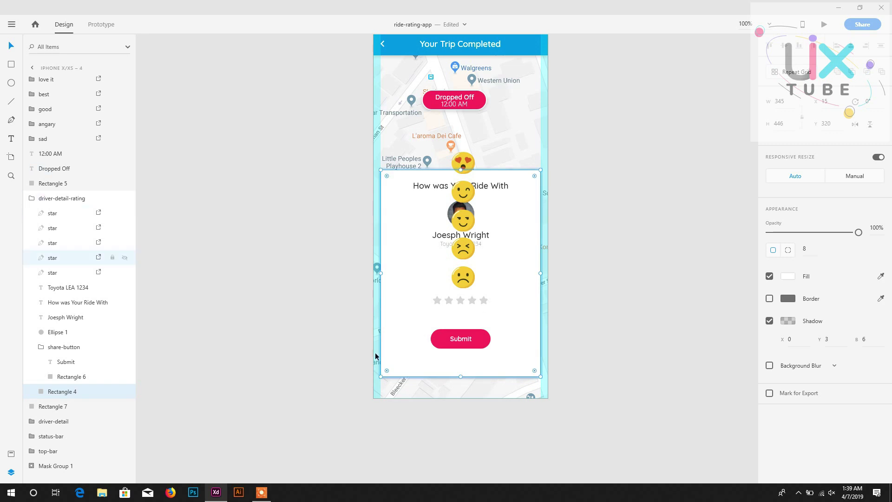
drag(442, 341, 442, 350)
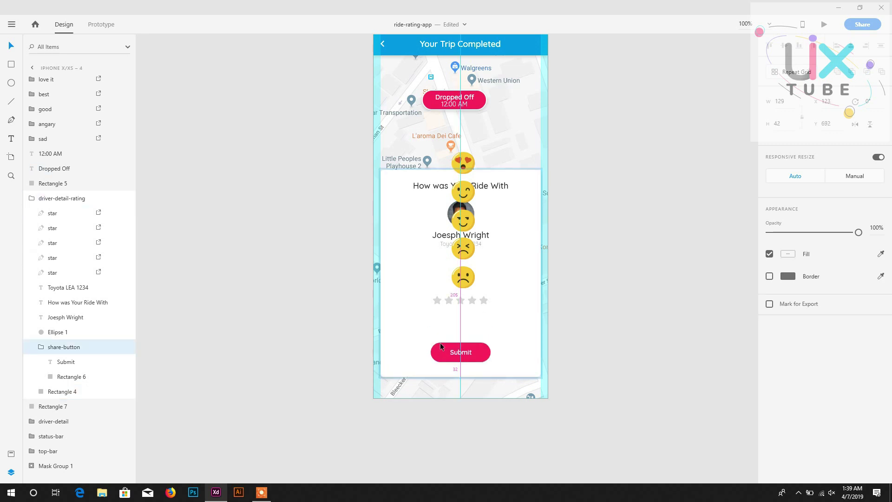
- Move the five rating stars down to about Y 642, closer to the Submit button
click(437, 301)
shift+click(449, 300)
shift+click(460, 301)
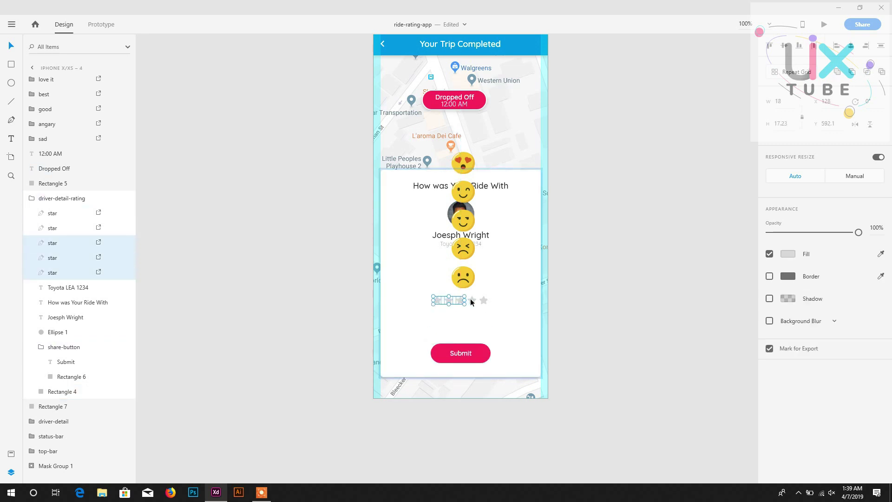
shift+click(472, 300)
shift+click(484, 301)
key(shift+Down)
key(shift+Down)
key(shift+Down)
key(shift+Down)
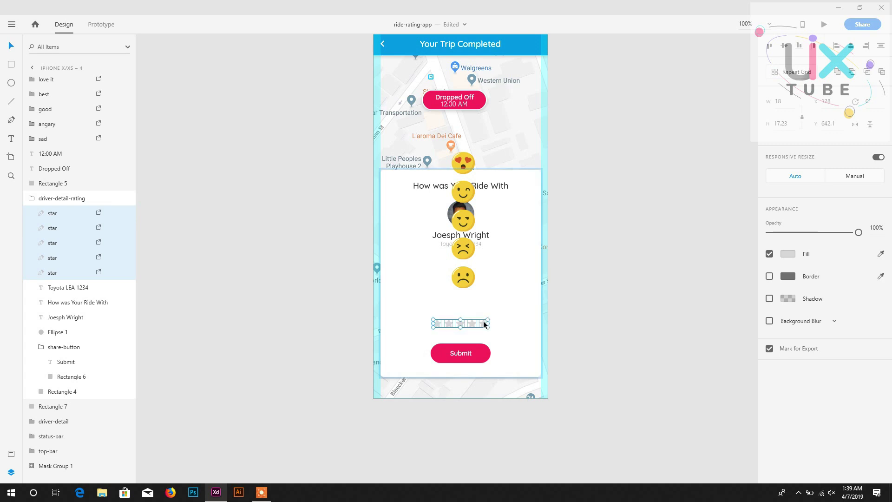
- Draw a rectangle, size it to 50 by 50, and place it over the sad emoji at X 168, Y 528
click(469, 270)
key(ctrl+equal)
key(ctrl+equal)
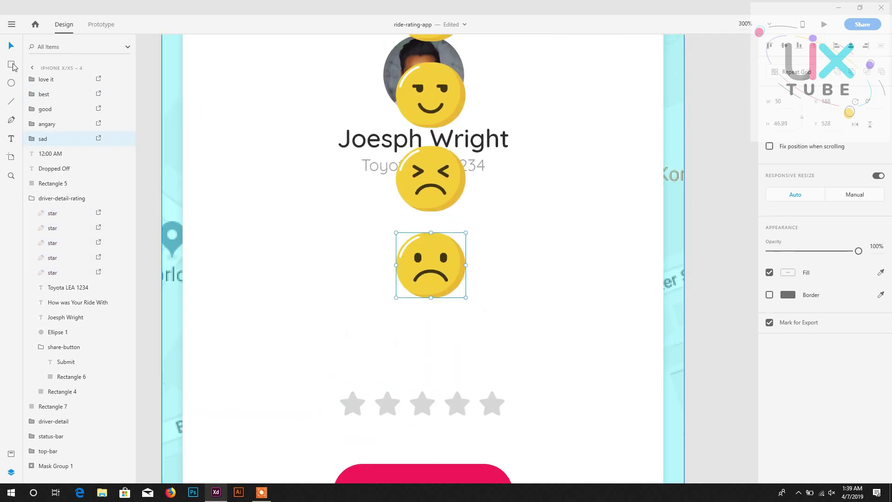
click(11, 64)
drag(352, 225, 472, 312)
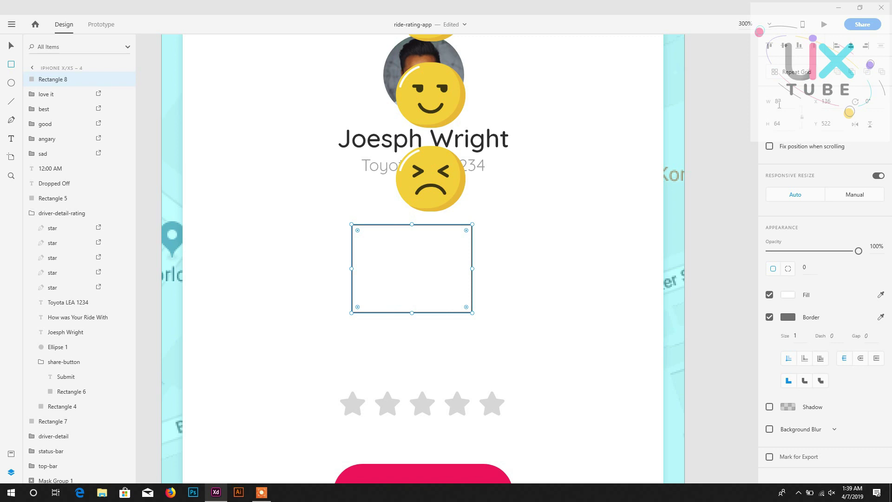
key(Tab)
text(50)
key(Return)
drag(385, 263, 421, 275)
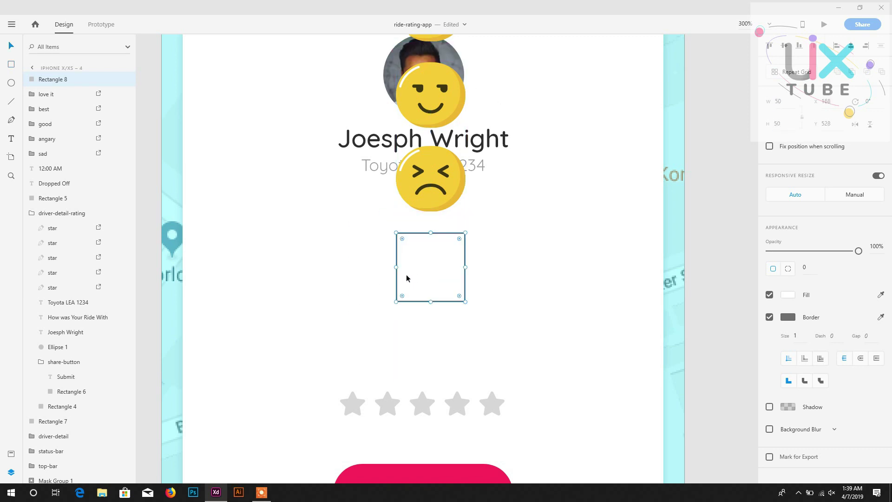
- Set the rectangle's opacity to about 22% and nudge it up to Y 526
drag(821, 252, 789, 251)
key(Up)
key(Up)
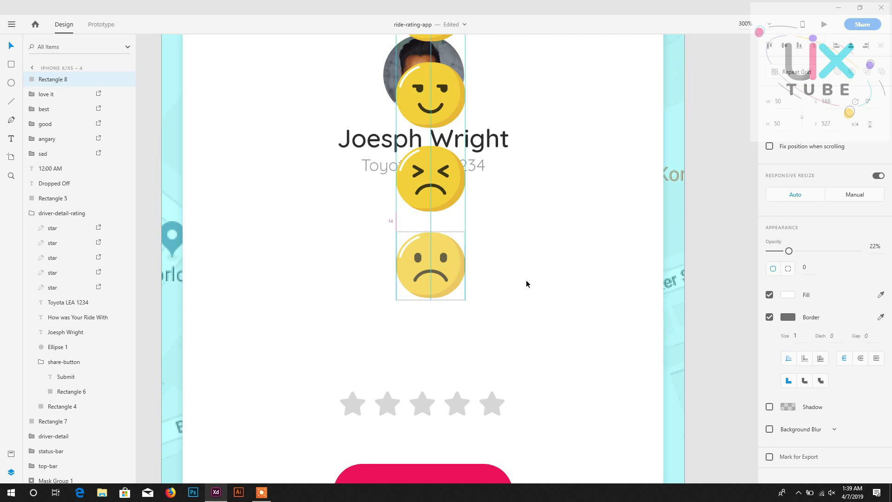
- Set the rectangle's width to 52 and centre it horizontally on the artboard
click(779, 102)
key(Up)
key(Up)
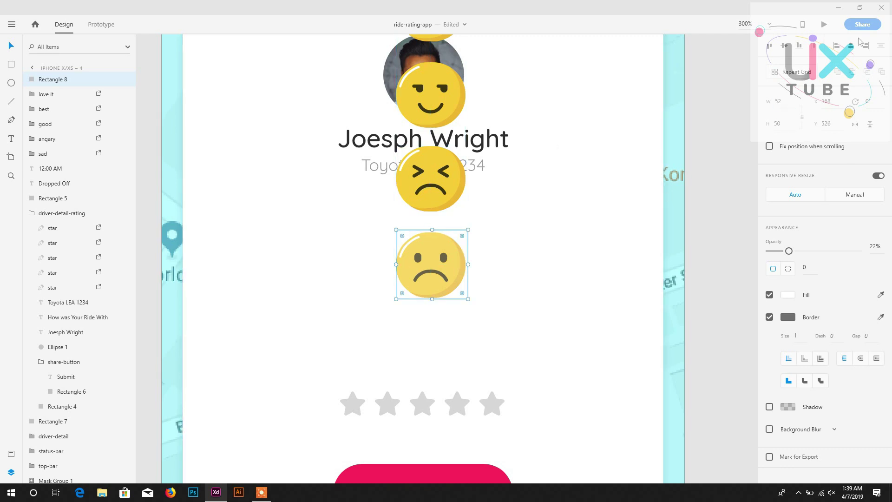
- Centre each of the five emojis individually on the artboard's horizontal axis, in line with the rectangle
click(46, 94)
shift+click(43, 154)
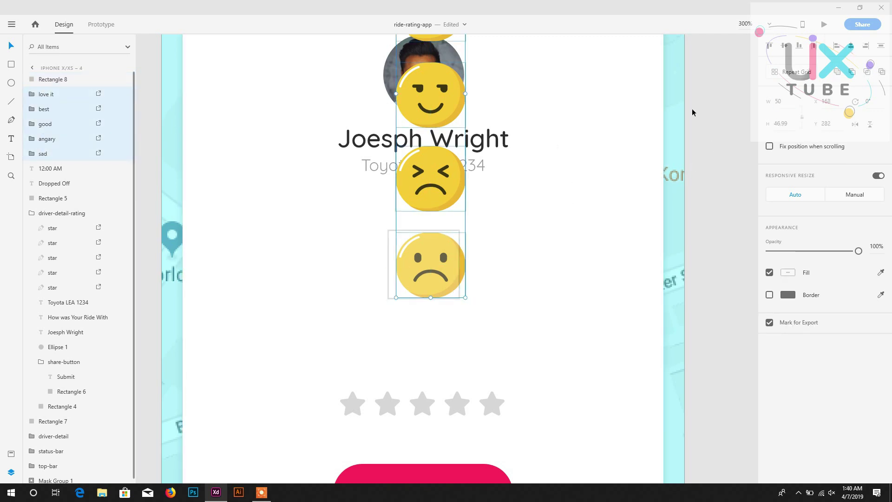
scroll(363, 229, up, 3)
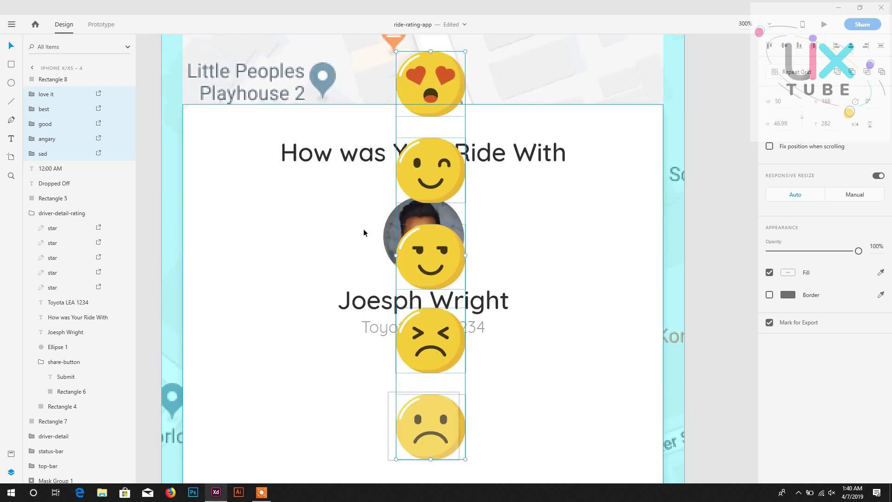
click(302, 202)
click(452, 186)
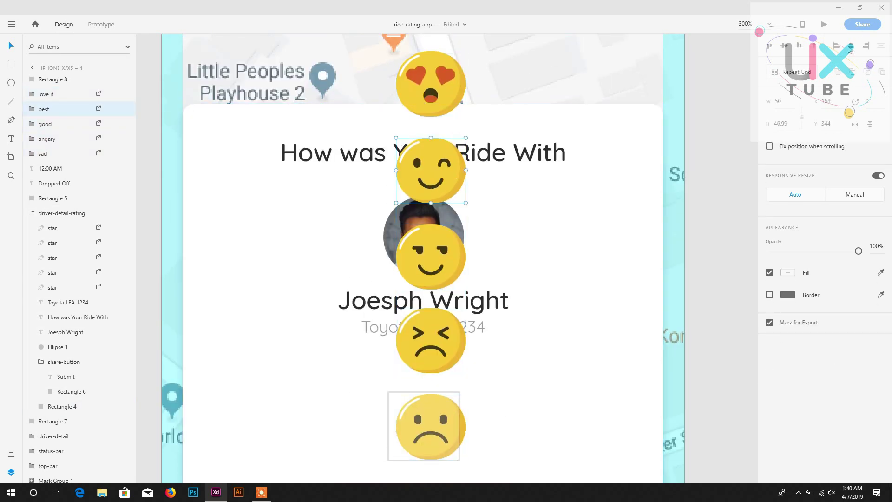
click(851, 46)
click(449, 86)
click(851, 46)
click(445, 253)
click(851, 47)
click(447, 338)
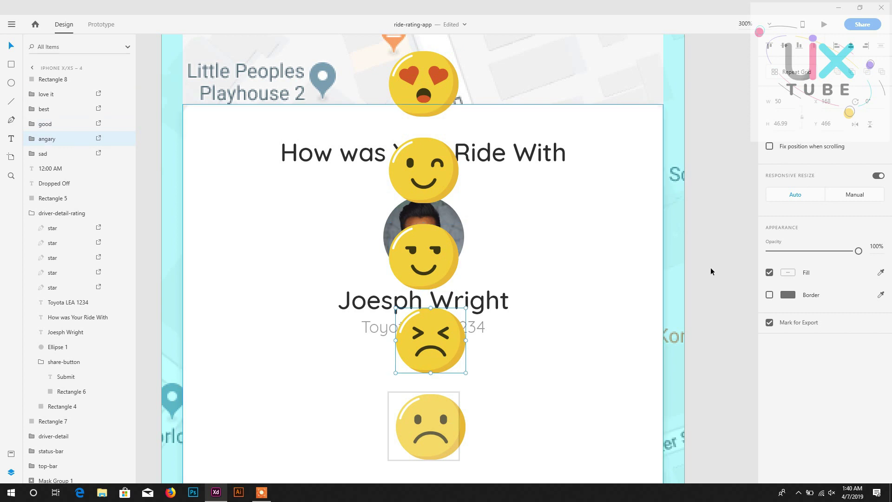
click(849, 48)
click(440, 414)
click(461, 421)
click(851, 47)
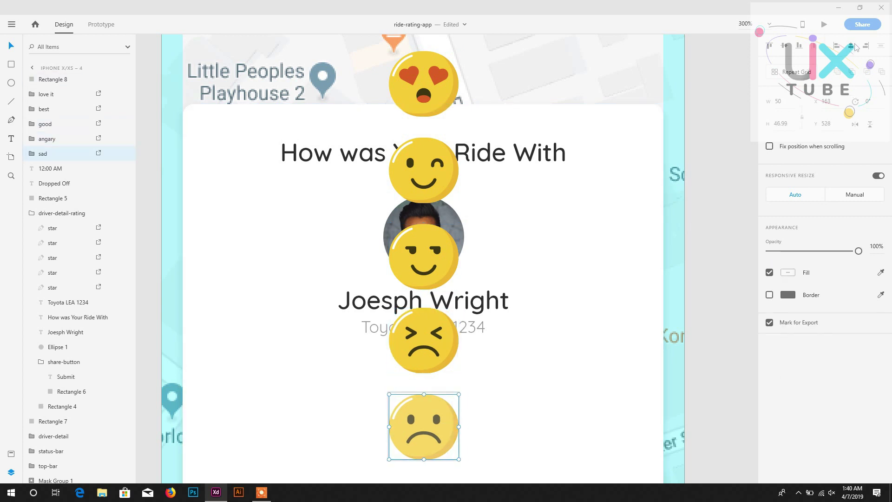
- Mask the five emojis with the 52 by 50 rectangle placed over the sad emoji
key(ctrl+1)
double_click(443, 277)
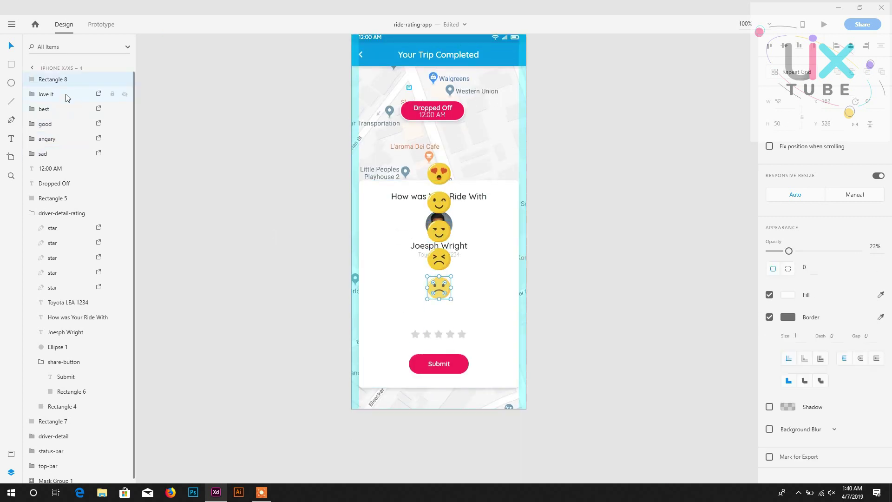
click(45, 158)
shift+click(46, 94)
right_click(65, 96)
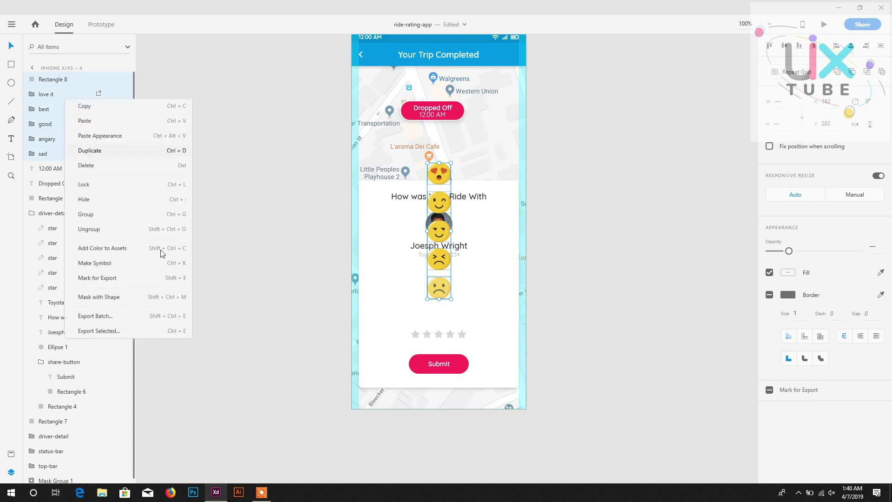
click(150, 303)
scroll(309, 255, down, 5)
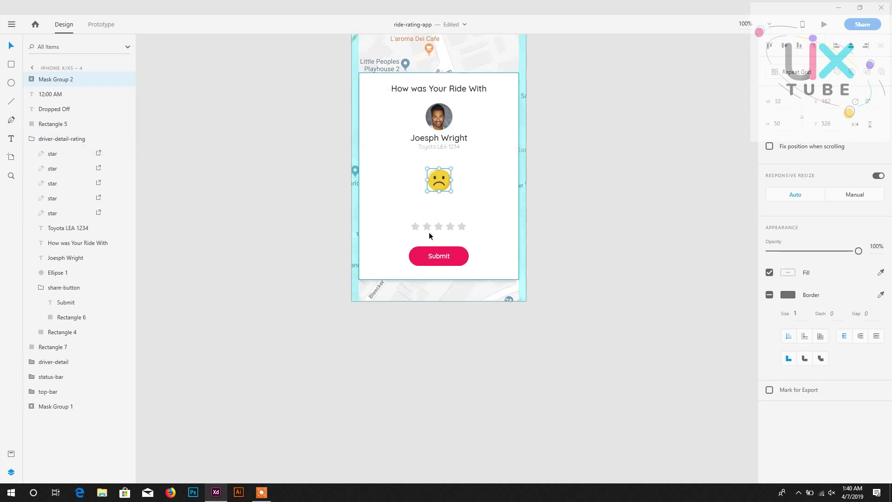
- Move the angry emoji inside the mask group down to Y 528, into the rectangle's visible area
key(ctrl+2)
click(31, 79)
click(40, 153)
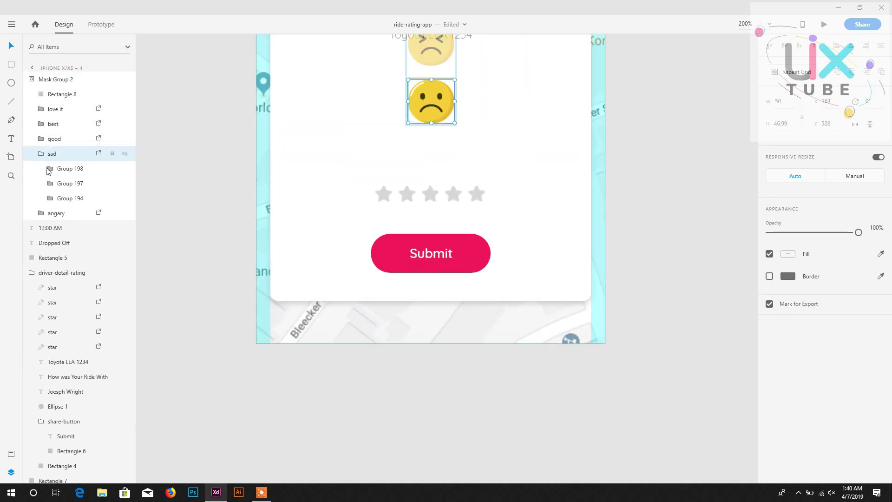
click(41, 153)
scroll(176, 161, up, 1)
click(432, 82)
scroll(434, 109, up, 1)
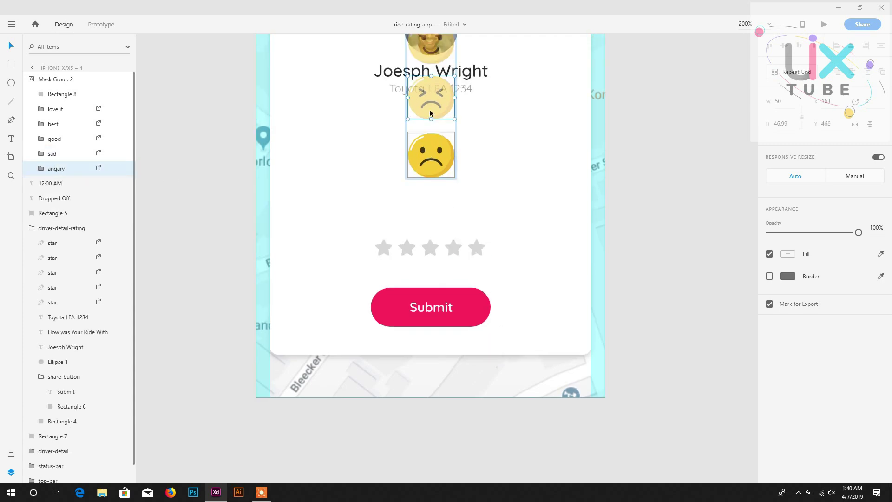
drag(432, 111, 433, 138)
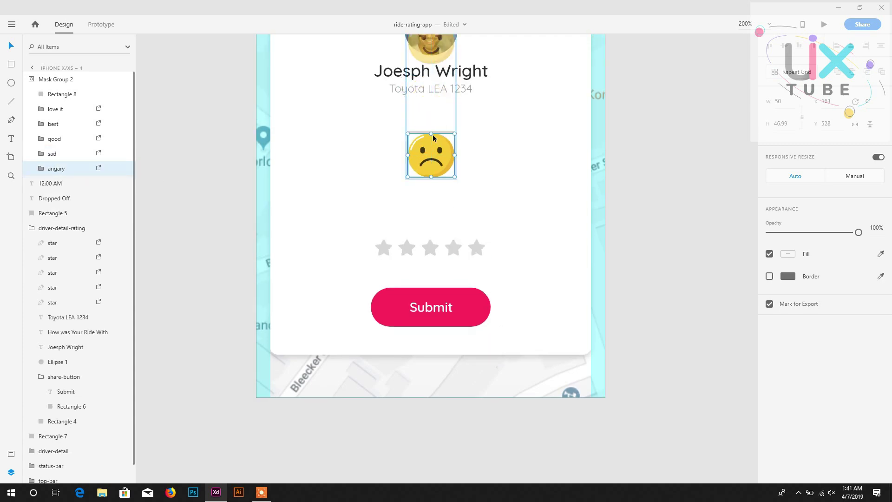
- Move the sad emoji inside the mask group up to Y 464, above the angry emoji
click(433, 146)
key(shift+Up)
key(shift+Up)
key(shift+Up)
key(shift+Up)
key(shift+Up)
key(shift+Up)
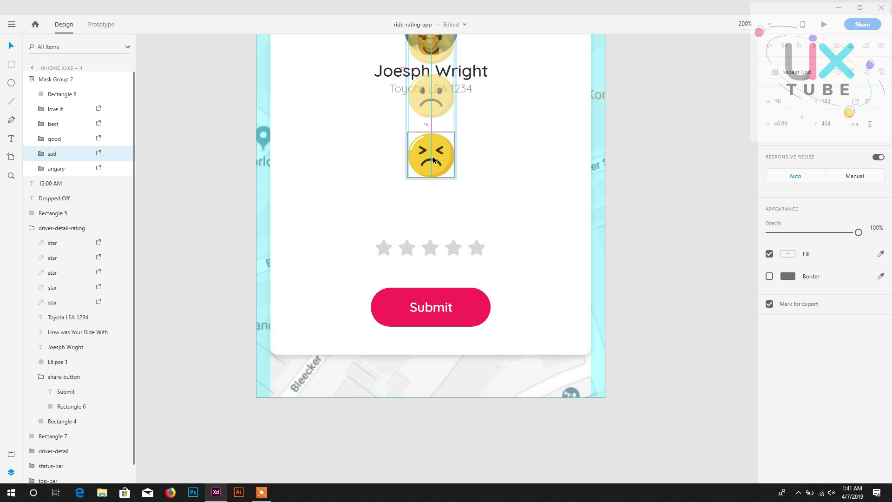
- Fill the first rating star with the Submit button's pink, sampled from the artboard
scroll(432, 232, up, 2)
double_click(386, 329)
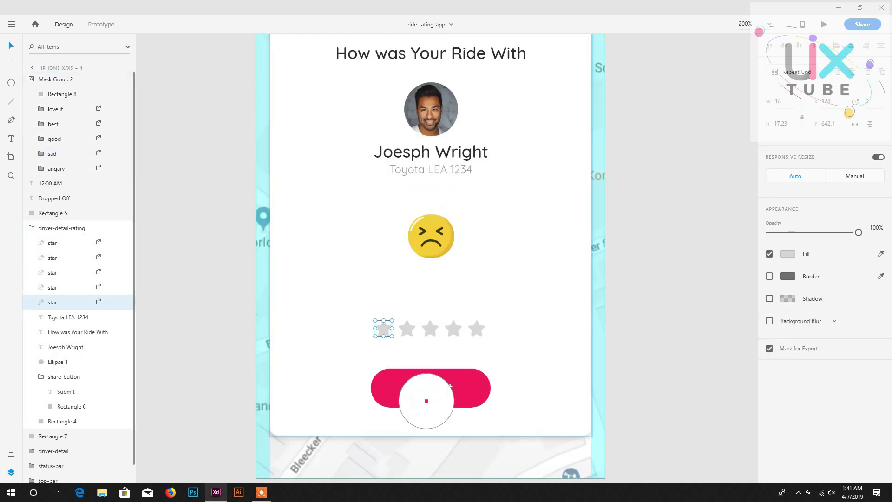
click(426, 400)
- Add the text "angery" between the masked emoji and the stars, and give it a near-black fill
click(28, 83)
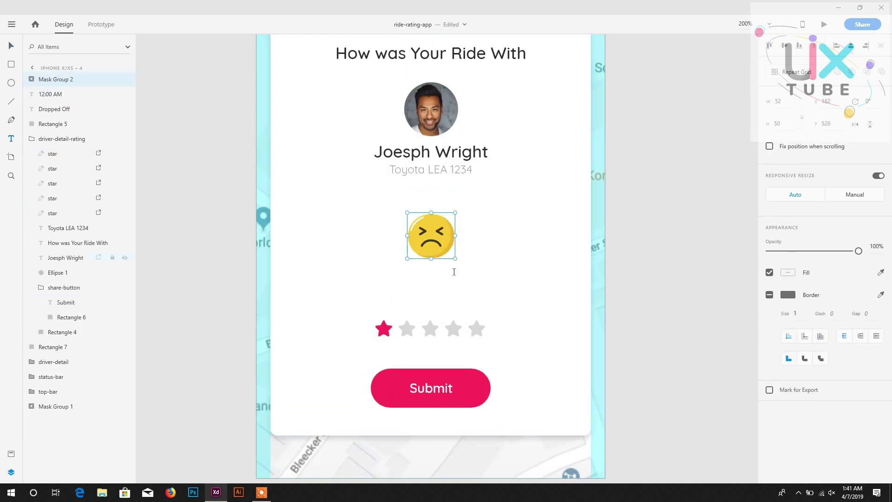
click(419, 292)
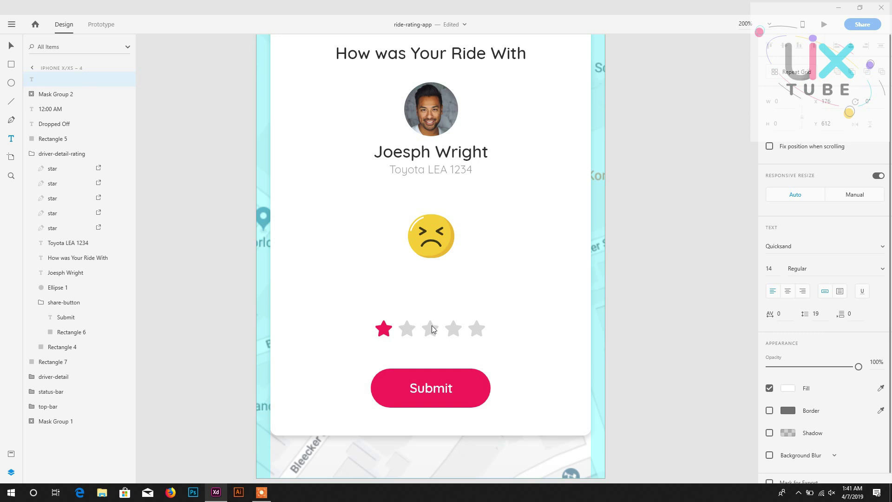
key(BackSpace)
key(BackSpace)
key(BackSpace)
text(angery)
key(Escape)
click(789, 388)
drag(649, 395, 642, 395)
- Capitalise the emoji's text label as "Angery" and set its font weight to Medium
double_click(438, 293)
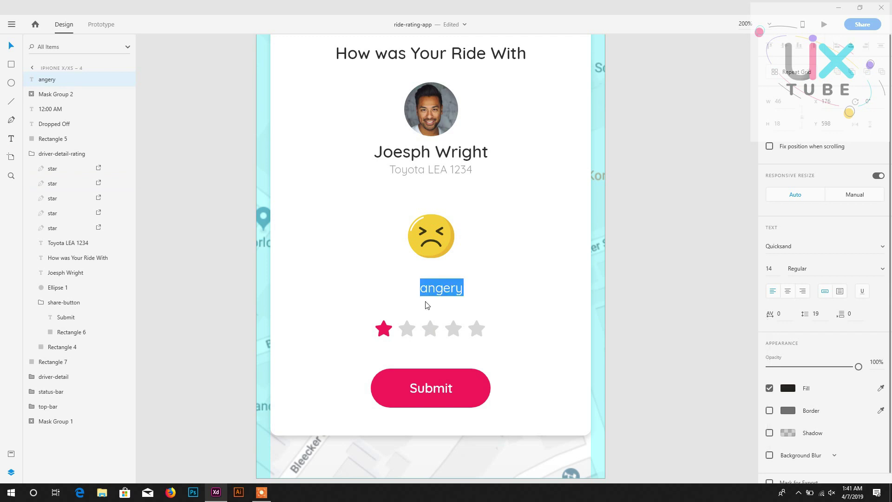
click(883, 273)
click(818, 307)
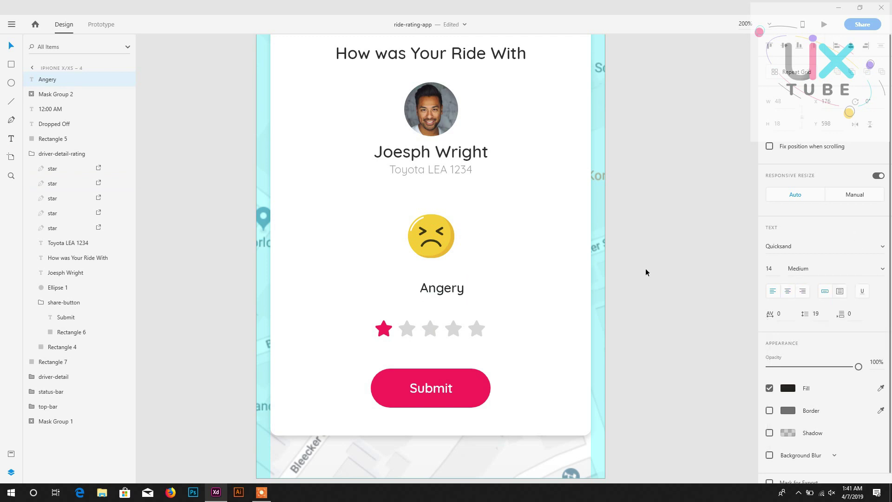
- Centre the Angery label under the emoji at X 163.5, Y 597 and repeat it vertically into a tightly spaced grid of five
mouse_move(443, 295)
mouse_down()
mouse_move(432, 291)
mouse_move(432, 260)
mouse_move(430, 300)
mouse_up()
scroll(434, 290, down, 1)
key(ctrl+r)
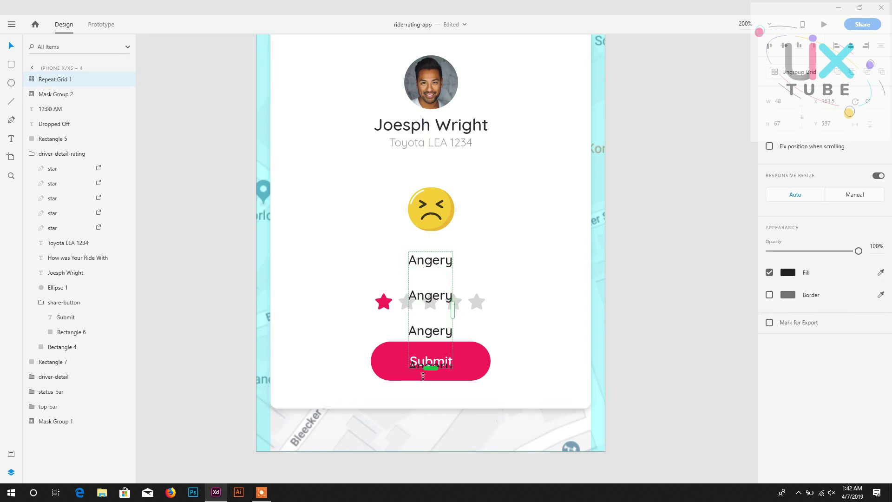
mouse_move(423, 375)
mouse_down()
mouse_move(421, 412)
mouse_move(427, 370)
mouse_up()
click(403, 273)
click(413, 261)
- Open the available commands for the repeat grid of Angery labels
right_click(51, 80)
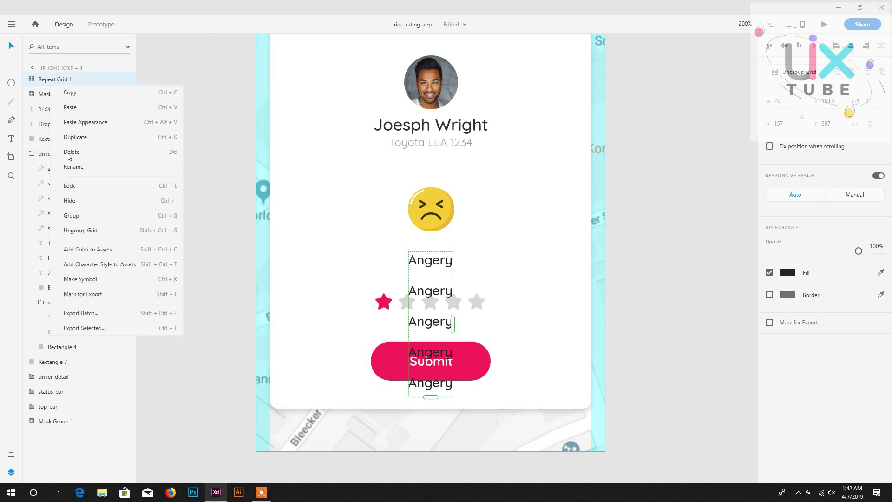
- Ungroup the label repeat grid and rename the lower four labels Sad, Good, Best and Love It
click(86, 232)
double_click(445, 292)
text(Sd)
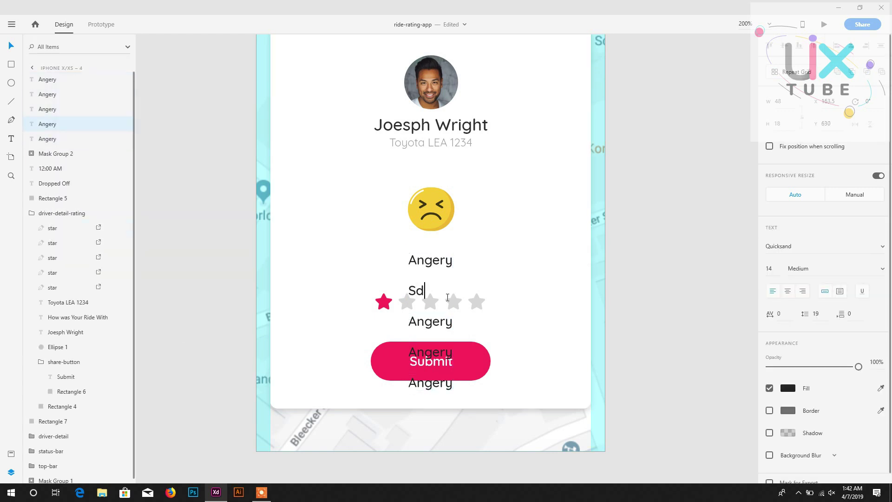
text(ad)
double_click(429, 322)
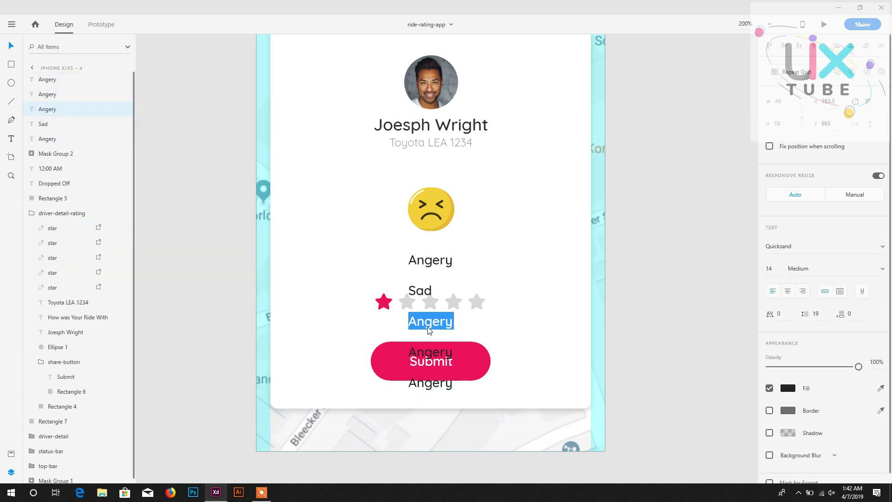
double_click(427, 354)
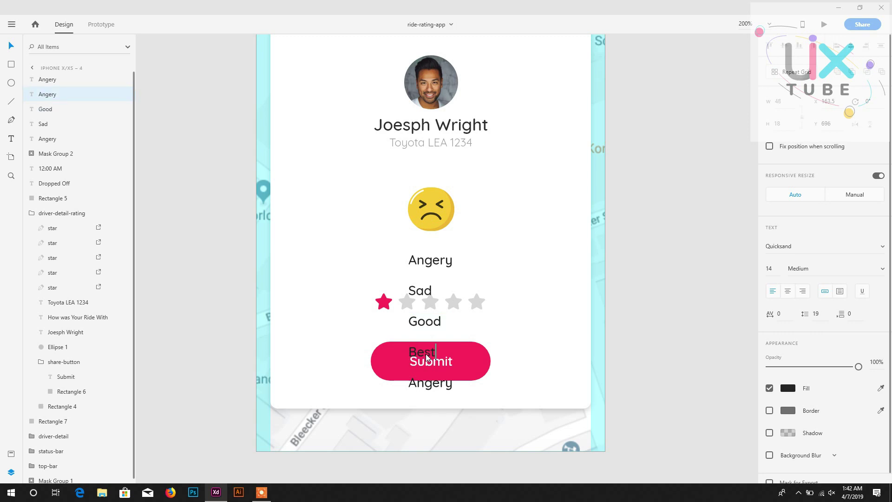
text(Best)
double_click(427, 385)
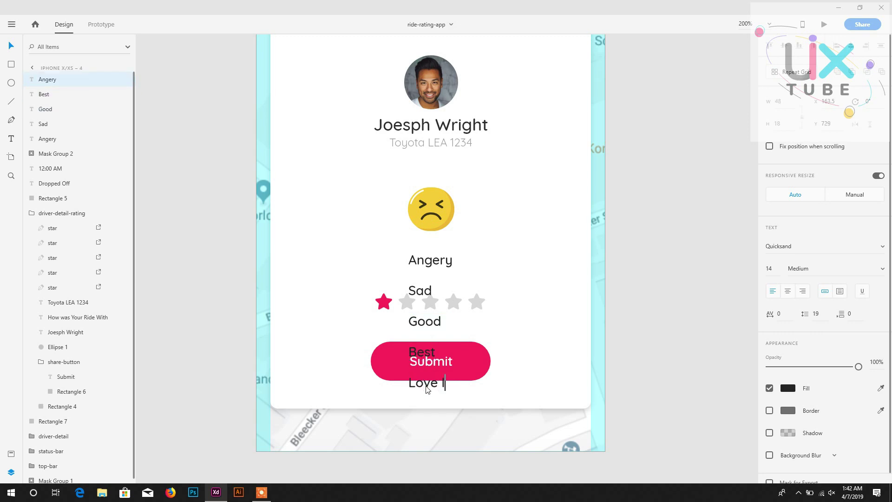
key(ctrl+s)
- Centre-align the five labels Angery, Sad, Good, Best and Love It horizontally and save the document
shift+click(426, 261)
shift+click(44, 96)
shift+click(43, 109)
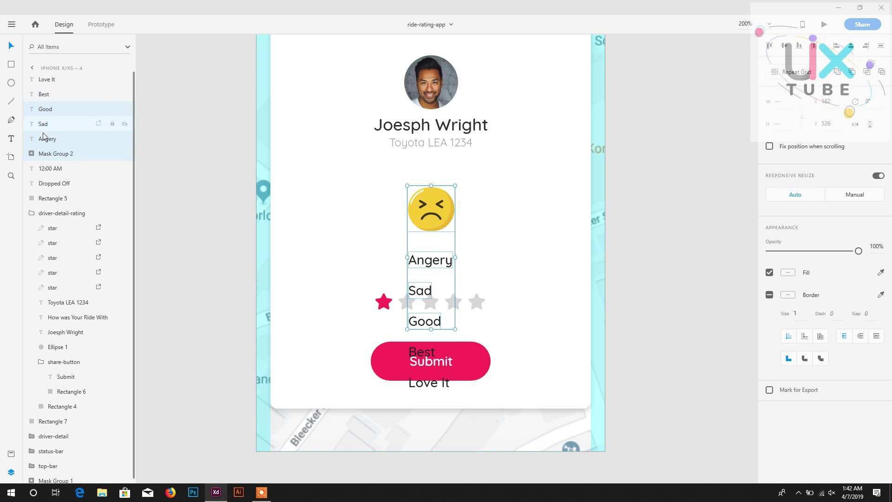
click(51, 80)
shift+click(43, 123)
shift+click(47, 138)
key(shift+c)
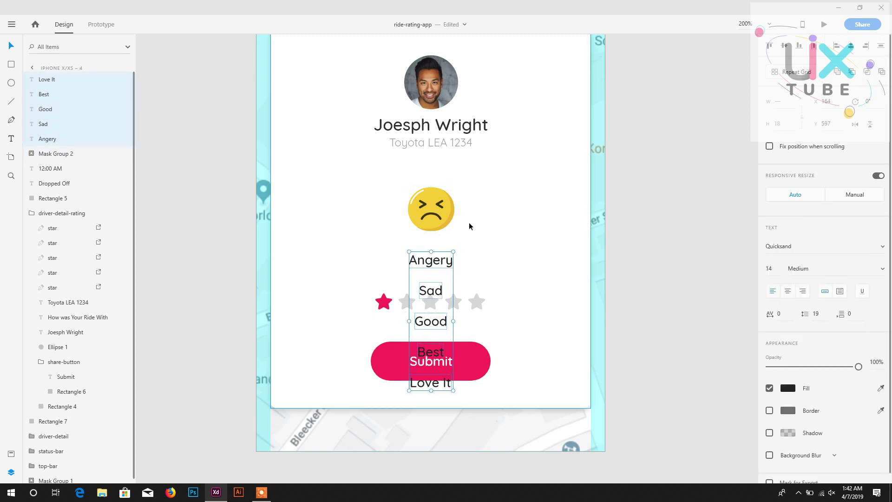
key(ctrl+s)
- Nudge the five rating labels together to a Y position of 596
key(shift+Up)
key(Down)
key(Down)
key(Down)
key(Down)
key(Down)
key(Down)
key(Down)
key(Down)
key(Down)
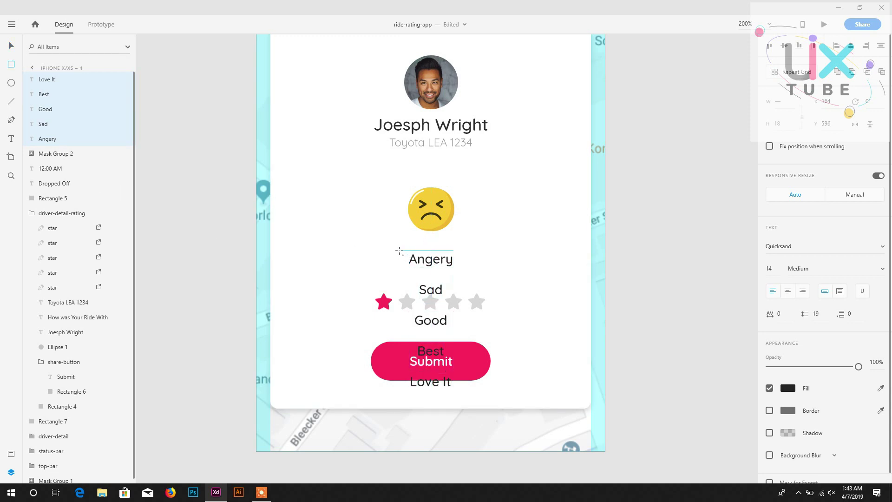
- Draw a rectangle about 78 by 22 over the Angery label, centre it horizontally and set its opacity to 27%
drag(400, 252, 466, 270)
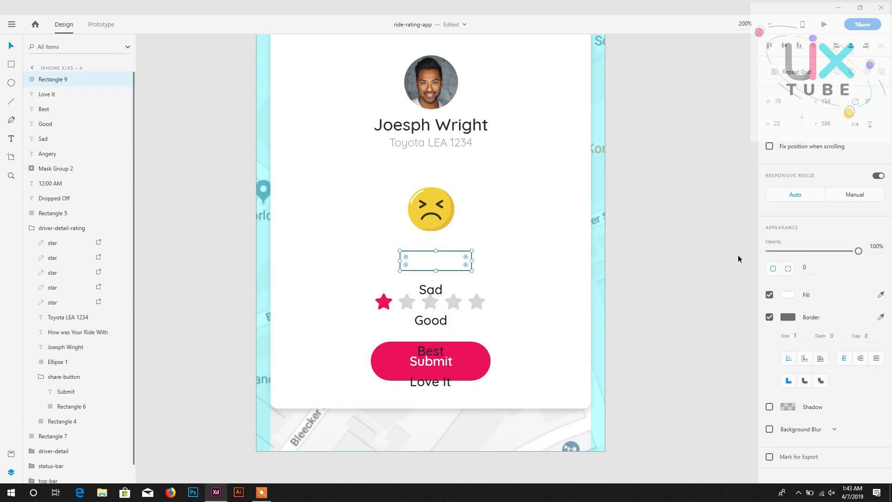
key(2)
key(7)
- Mask the five rating labels with the small rectangle so only Angery shows
click(49, 155)
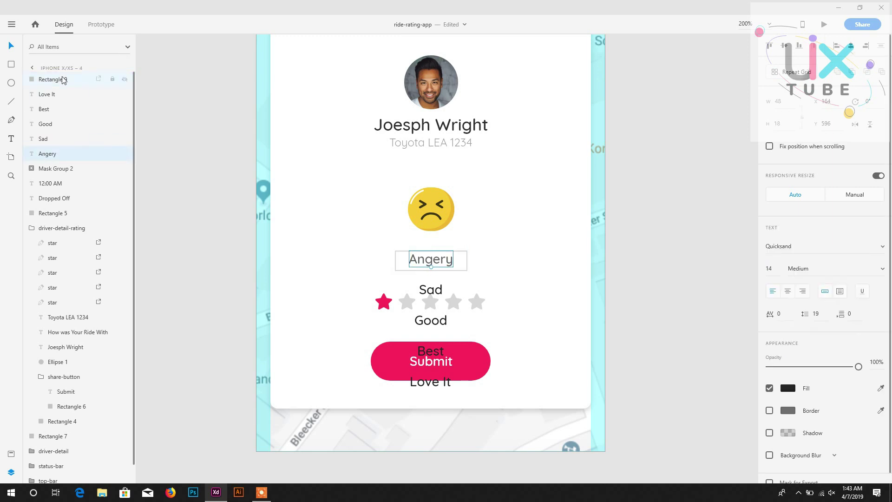
click(64, 80)
ctrl+click(52, 96)
ctrl+click(49, 111)
ctrl+click(49, 126)
ctrl+click(49, 140)
right_click(42, 88)
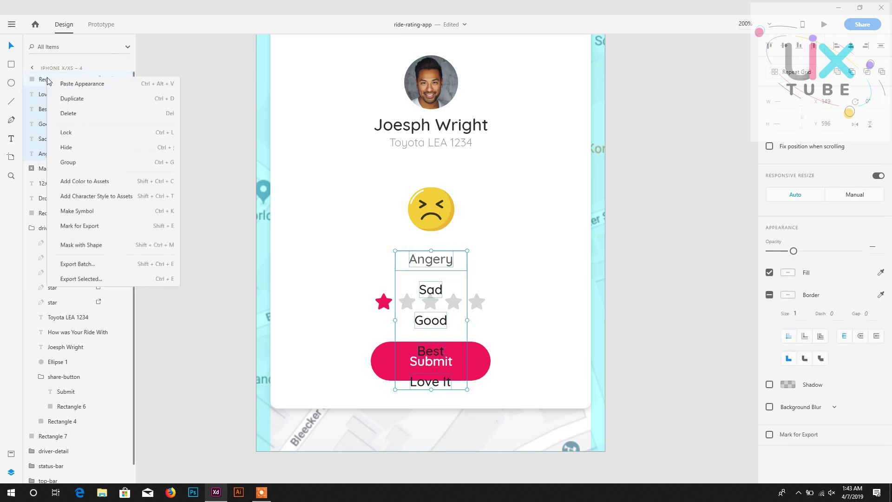
click(81, 275)
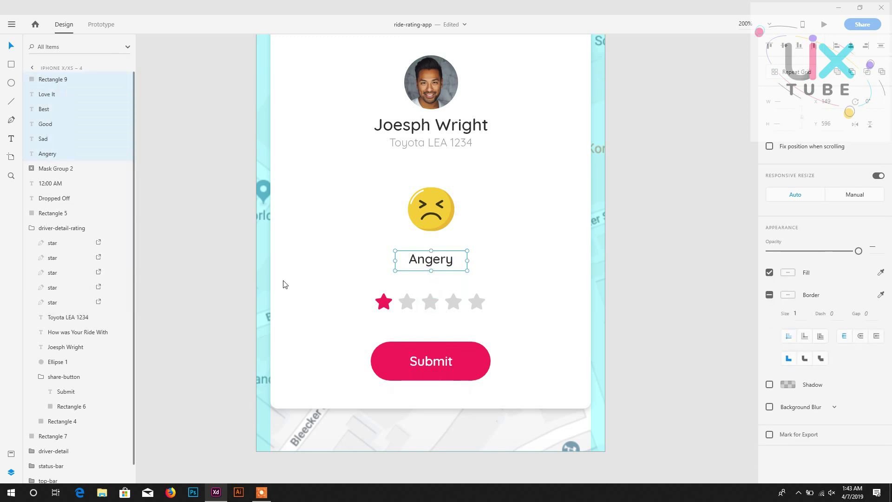
- Duplicate the iPhone X/XS – 4 artboard with copy and paste, placing the copy beside the original
click(346, 250)
scroll(423, 276, up, 2)
key(ctrl+minus)
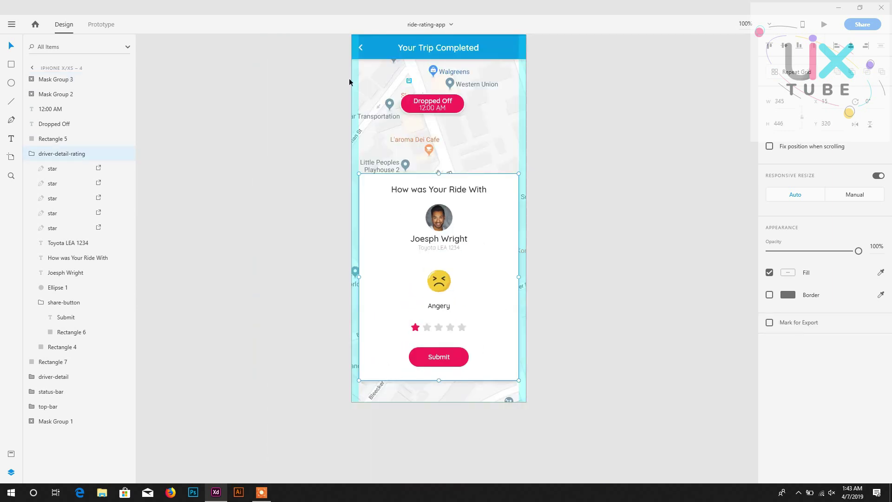
scroll(369, 206, up, 1)
right_click(372, 60)
click(378, 119)
scroll(573, 143, up, 1)
scroll(557, 130, right, 1)
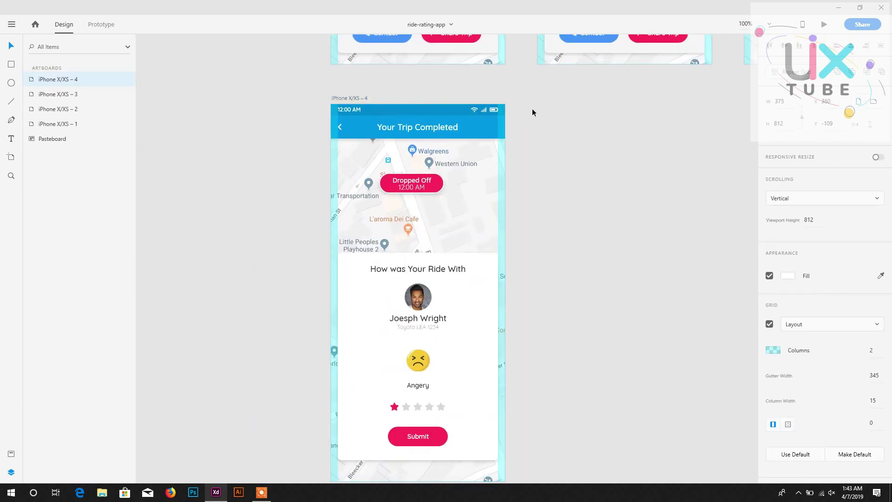
right_click(558, 110)
click(574, 117)
- On the new artboard, shift all five masked emojis down until the sad face fills the mask
drag(556, 278, 397, 213)
key(ctrl+plus)
key(ctrl+plus)
key(ctrl+plus)
drag(449, 362, 455, 204)
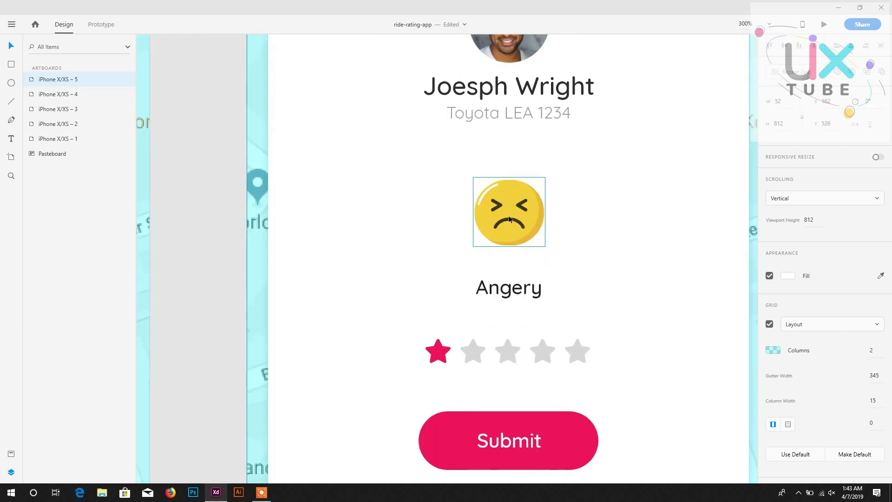
double_click(509, 219)
shift+click(54, 184)
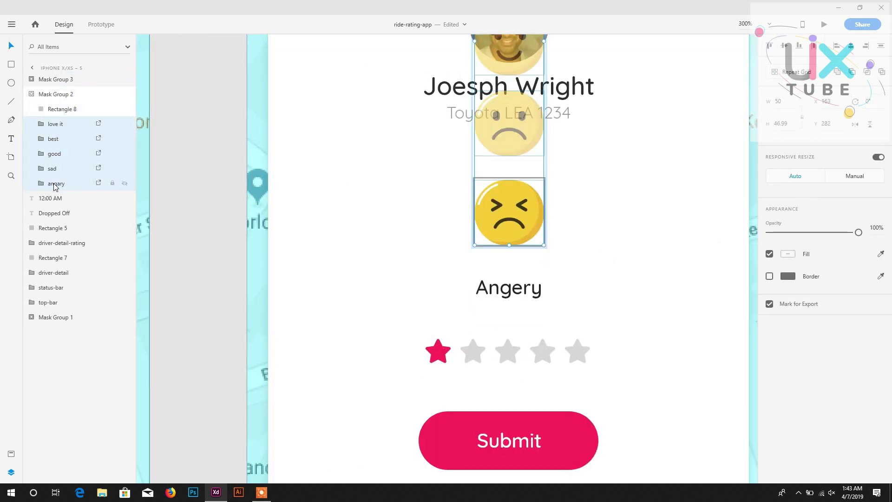
key(Down)
key(Down)
key(Down)
key(Down)
key(Down)
key(Down)
key(Down)
key(Down)
key(Down)
key(Down)
key(Down)
key(Down)
key(Down)
key(Down)
key(Down)
key(Down)
key(Down)
key(Down)
key(Down)
key(Down)
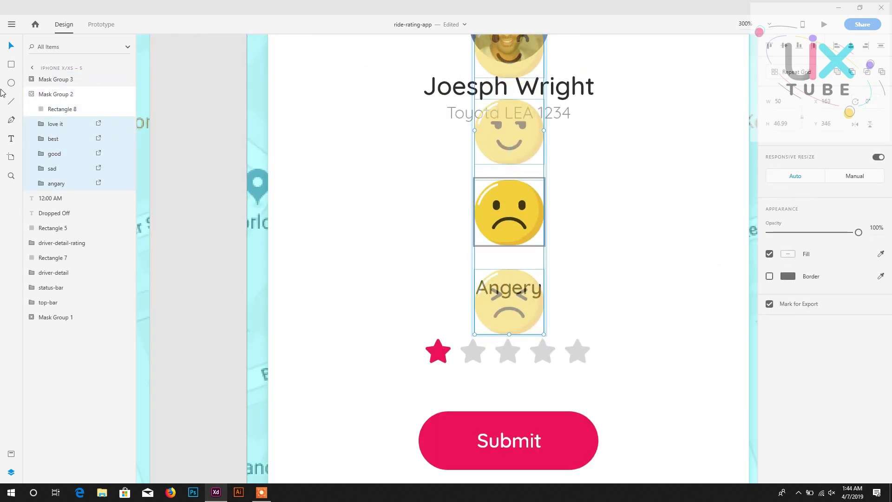
- Shift the five masked labels on the iPhone X/XS – 5 artboard up until Sad shows in the mask
double_click(45, 79)
click(52, 108)
shift+click(61, 169)
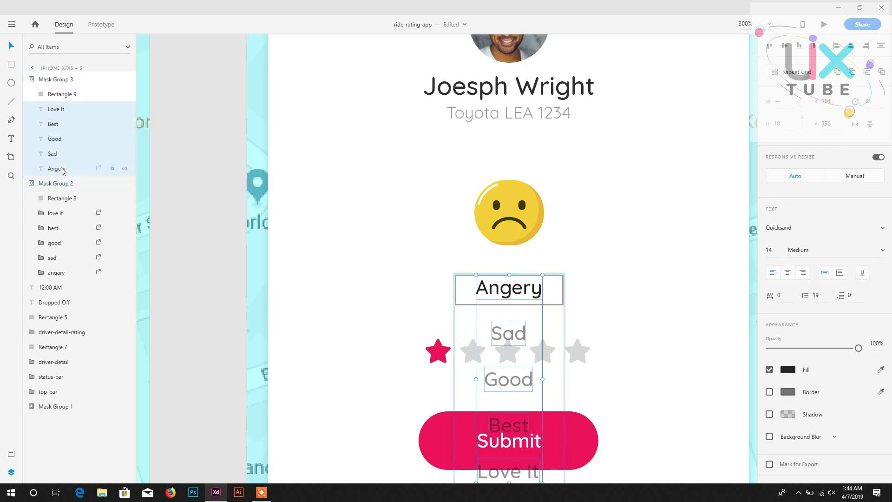
key(shift+Up)
key(shift+Up)
key(shift+Up)
key(Up)
click(31, 79)
key(ctrl+1)
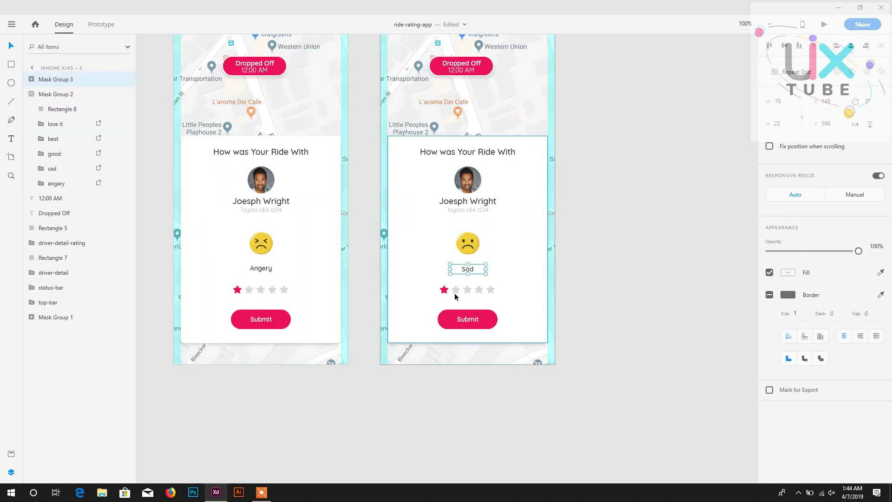
- Fill the second rating star on the Sad artboard with the pink of the Submit button
double_click(455, 291)
click(488, 321)
scroll(462, 271, up, 5)
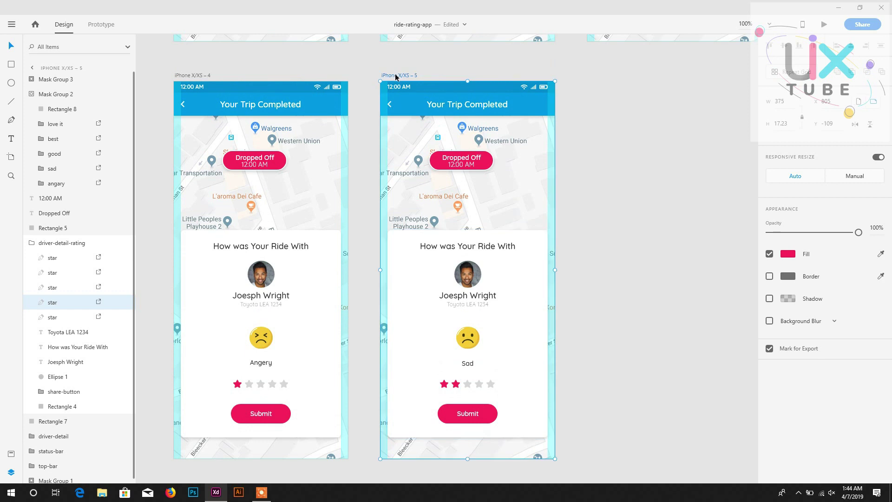
- Try to duplicate the Sad artboard, then undo the latest changes
click(398, 76)
right_click(612, 85)
click(586, 139)
key(ctrl+z)
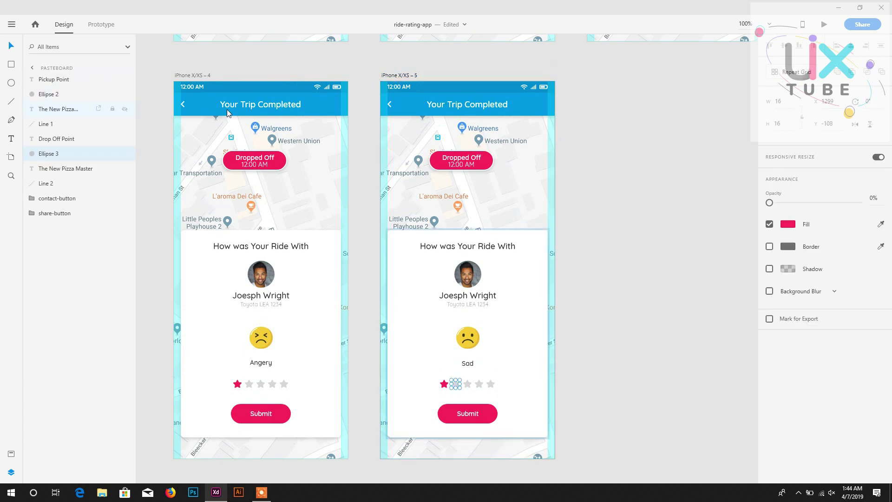
- Copy the iPhone X/XS – 5 artboard and paste the copy to its right
click(385, 76)
right_click(386, 74)
click(352, 87)
right_click(412, 76)
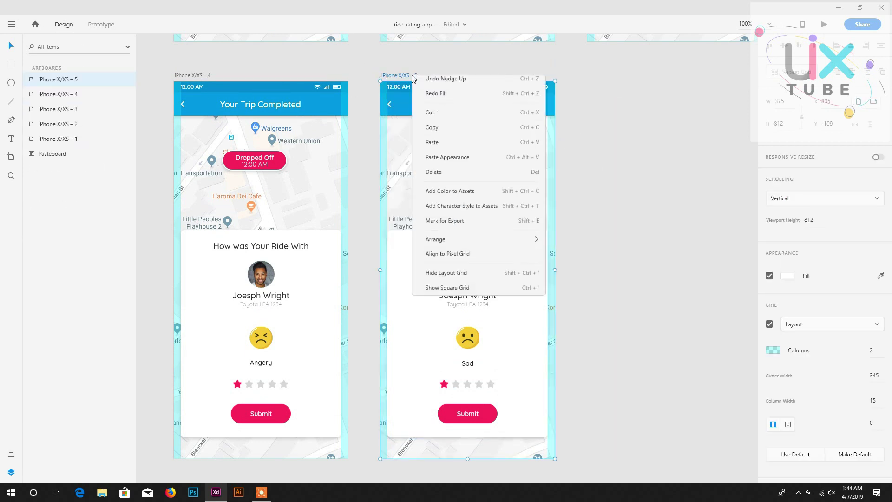
click(430, 129)
right_click(607, 107)
click(623, 113)
- On the iPhone X/XS – 6 artboard, shift the five masked emojis down until the good face fills the mask
drag(734, 263, 619, 114)
key(ctrl+equal)
key(ctrl+equal)
key(ctrl+equal)
click(450, 239)
click(32, 183)
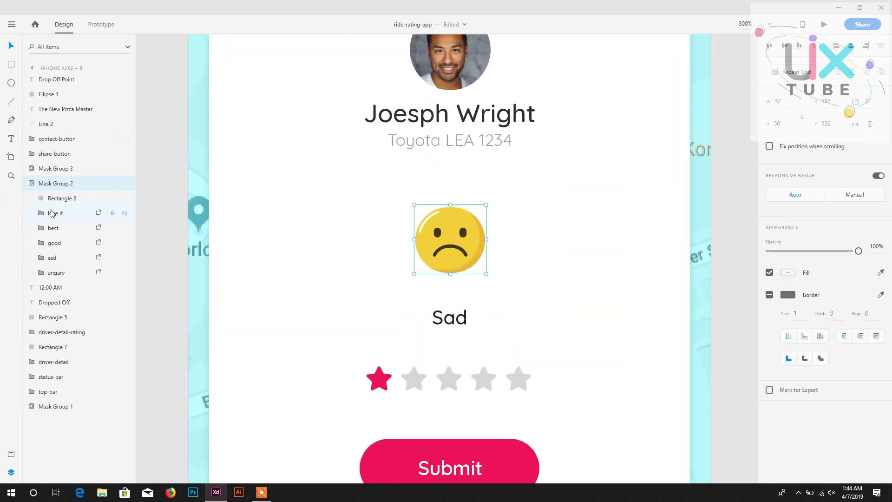
click(51, 214)
shift+click(51, 272)
key(shift+Down)
key(shift+Down)
key(shift+Down)
key(shift+Down)
key(shift+Down)
key(Down)
key(Down)
key(Down)
key(Down)
key(Down)
key(Down)
key(Down)
key(Down)
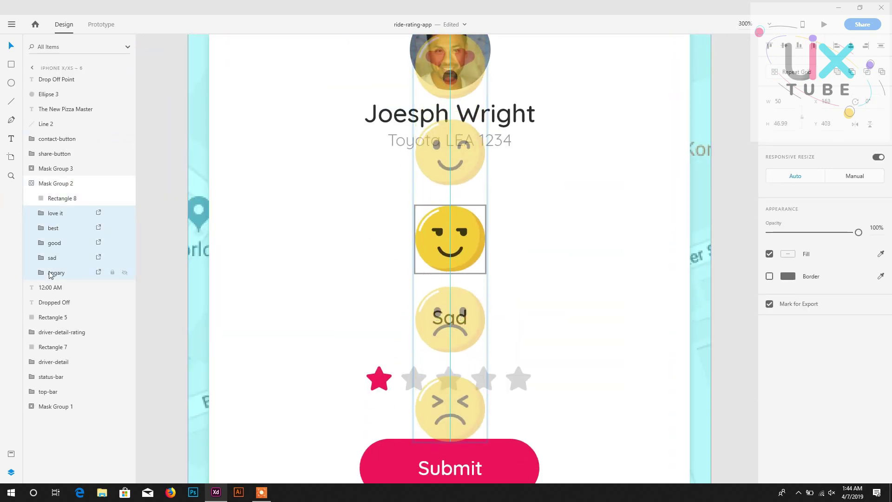
- Shift the five masked labels on the iPhone X/XS – 6 artboard up until Good shows in the mask
scroll(206, 180, down, 1)
scroll(205, 179, down, 1)
click(32, 168)
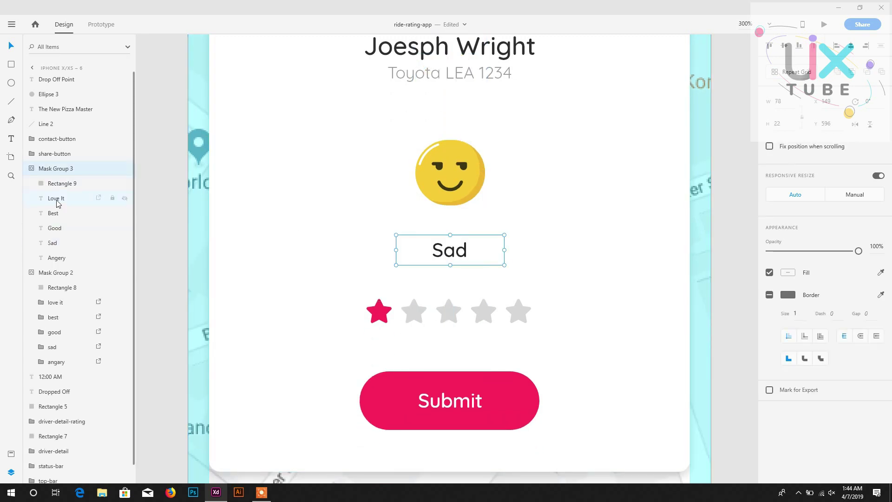
click(52, 199)
shift+click(55, 257)
key(shift+Up)
key(shift+Up)
key(shift+Up)
key(Up)
key(Up)
key(Up)
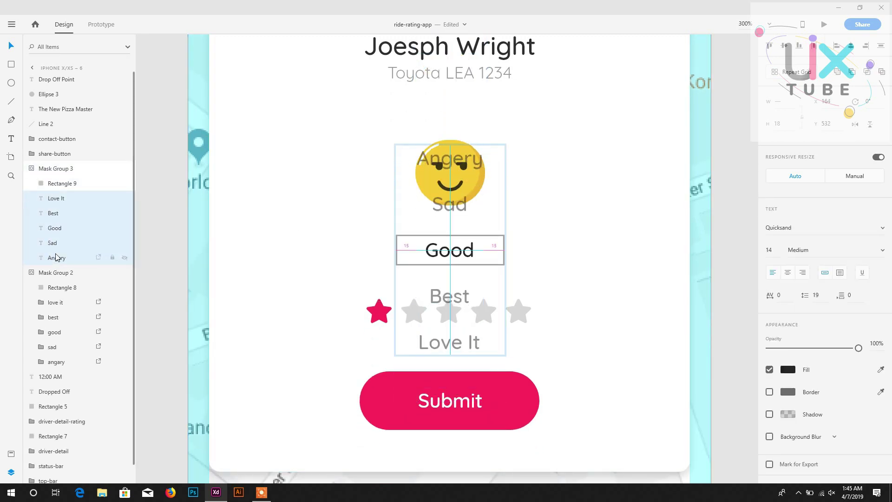
- Fill the second and third stars on the Good artboard with pink sampled from the Submit button
click(417, 311)
double_click(417, 310)
click(881, 254)
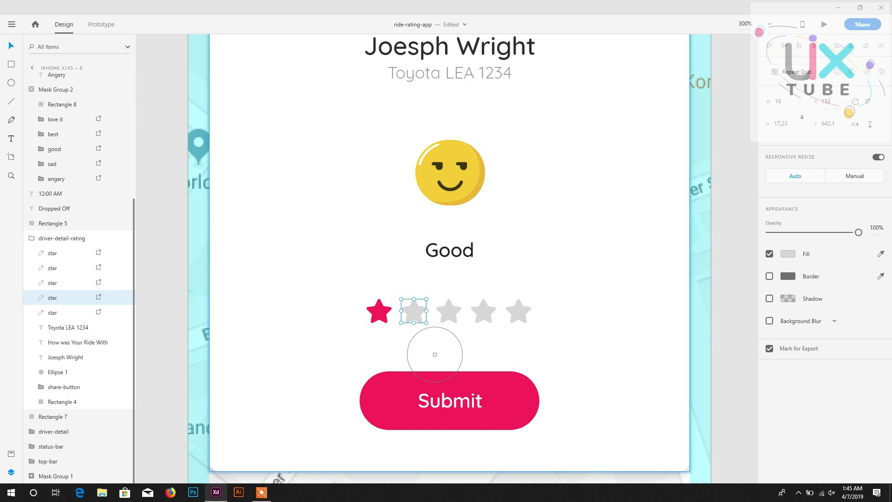
click(434, 377)
double_click(447, 312)
key(Escape)
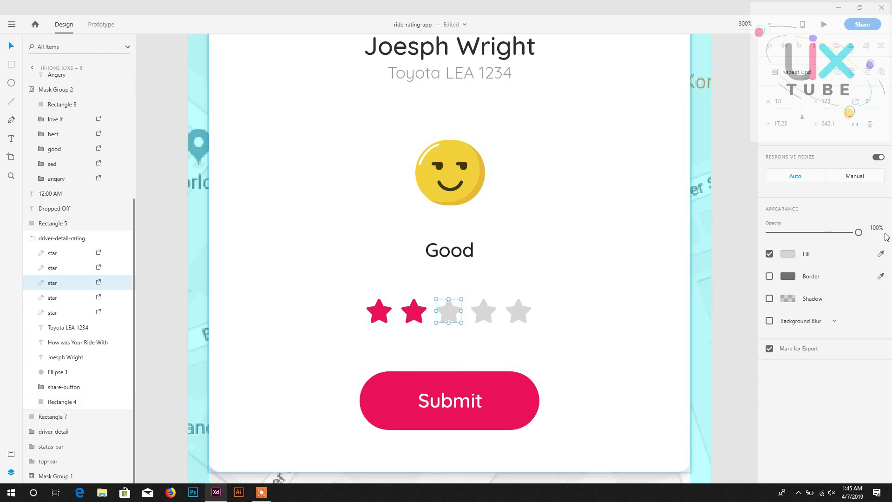
click(880, 254)
click(392, 398)
- Duplicate the iPhone X/XS – 6 artboard and place the copy to its right in the lower row
scroll(484, 305, up, 1)
key(ctrl+1)
scroll(492, 300, up, 1)
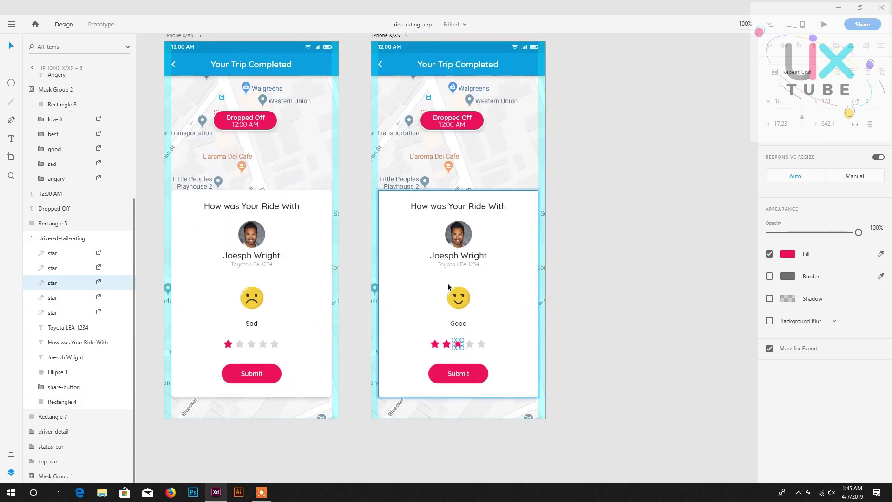
scroll(448, 286, up, 1)
right_click(396, 102)
click(416, 171)
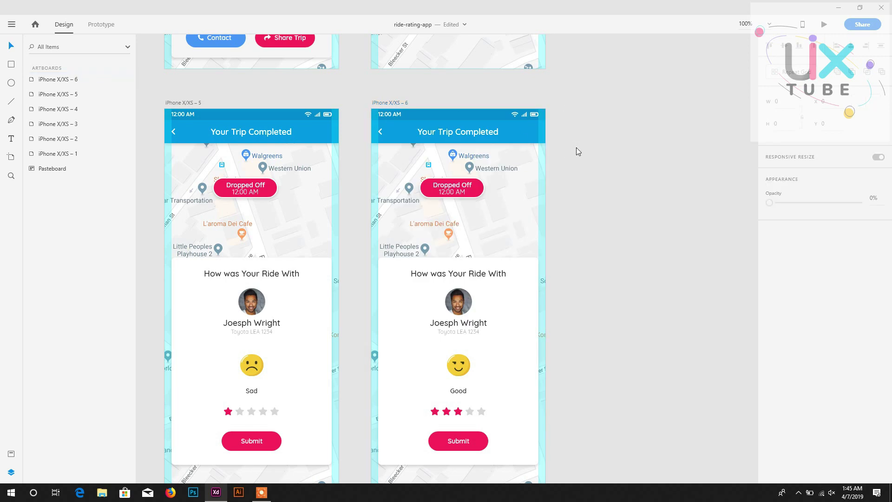
scroll(422, 335, down, 2)
key(ctrl+minus)
key(ctrl+minus)
key(ctrl+minus)
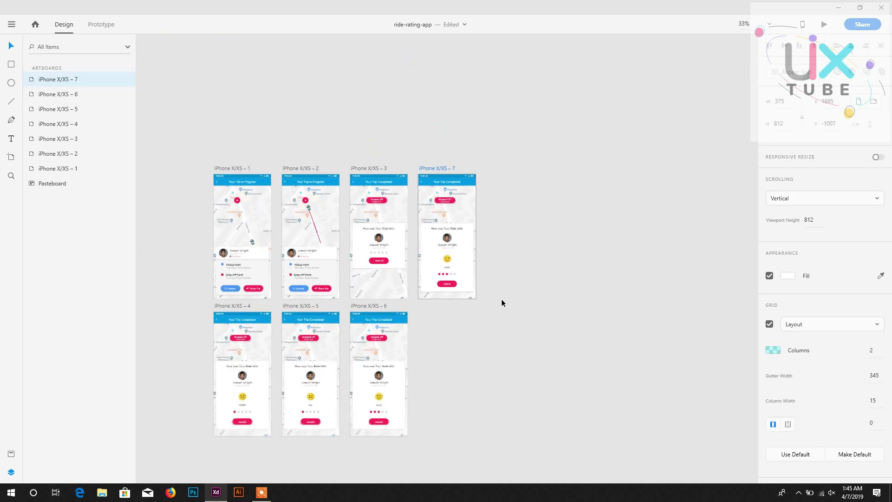
drag(426, 167, 423, 304)
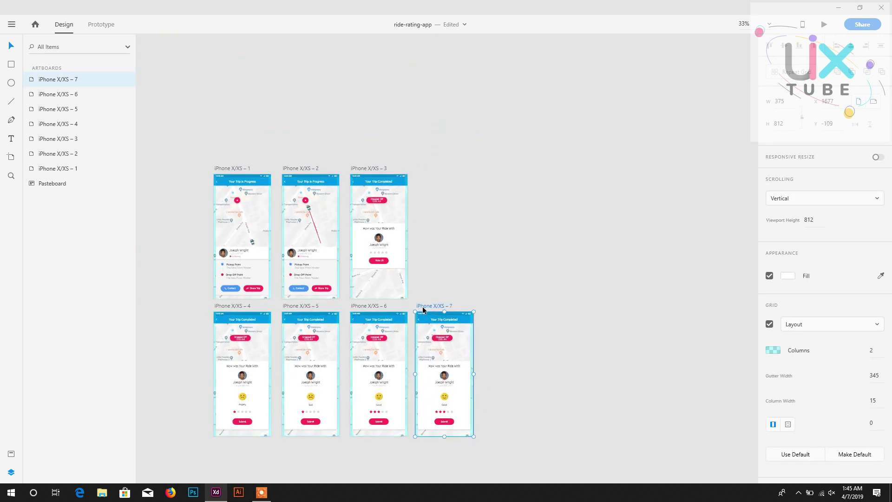
- Fill the fourth rating star on the iPhone X/XS – 7 artboard with the sampled pink
key(ctrl+1)
drag(333, 311, 438, 185)
drag(185, 432, 95, 330)
double_click(353, 334)
click(360, 327)
click(880, 254)
click(384, 353)
double_click(486, 350)
click(490, 372)
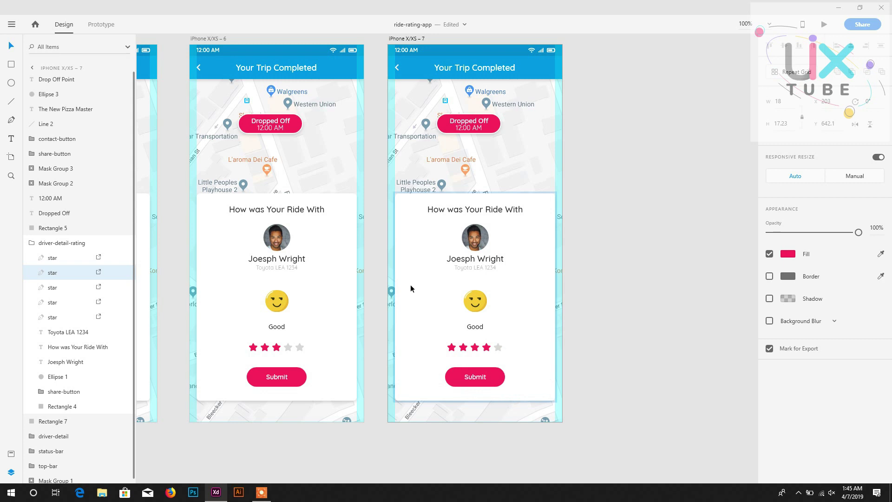
- Shift the five masked emojis on the iPhone X/XS – 7 artboard down until the winking best emoji shows in the mask
click(474, 300)
click(46, 214)
shift+click(44, 270)
key(shift+Down)
key(shift+Down)
key(shift+Down)
key(shift+Down)
key(shift+Down)
key(shift+Down)
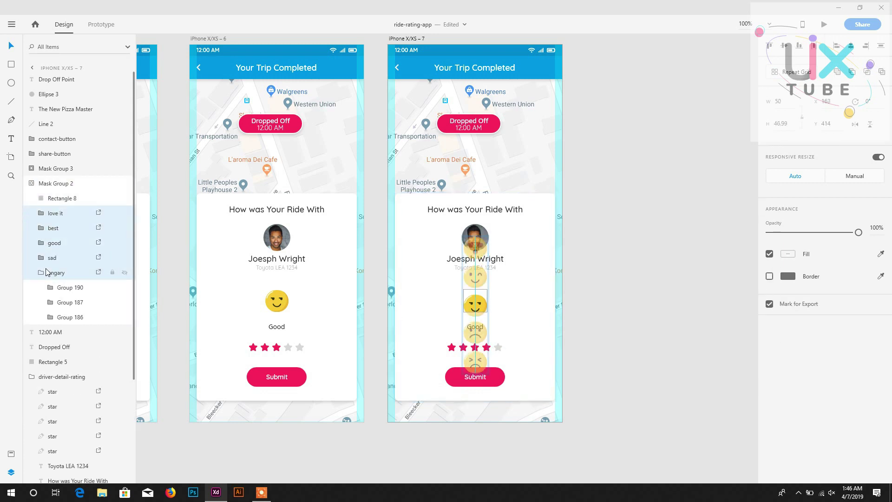
- Shift the five masked labels on the iPhone X/XS – 7 artboard up until Best shows in the mask
click(31, 168)
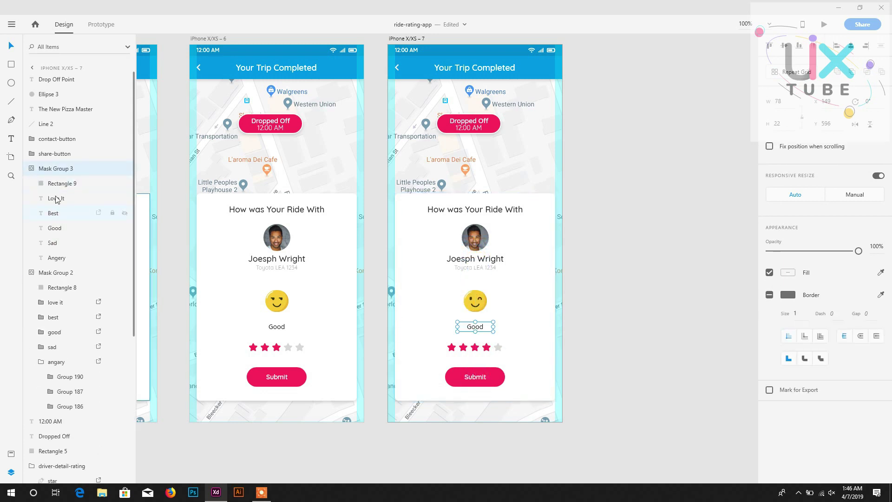
click(55, 198)
shift+click(55, 257)
key(shift+Up)
key(shift+Up)
key(shift+Up)
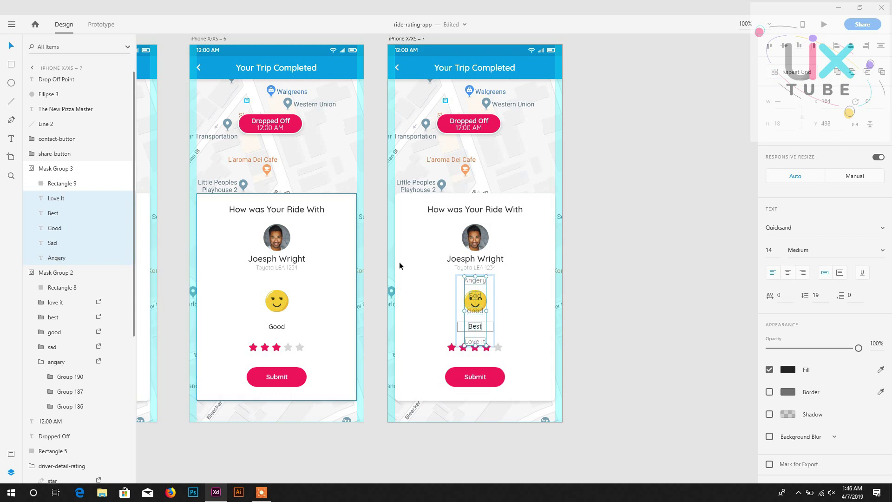
- Duplicate the iPhone X/XS – 7 artboard and place the copy to its right in the lower row
click(609, 220)
scroll(610, 220, up, 3)
click(417, 93)
right_click(416, 93)
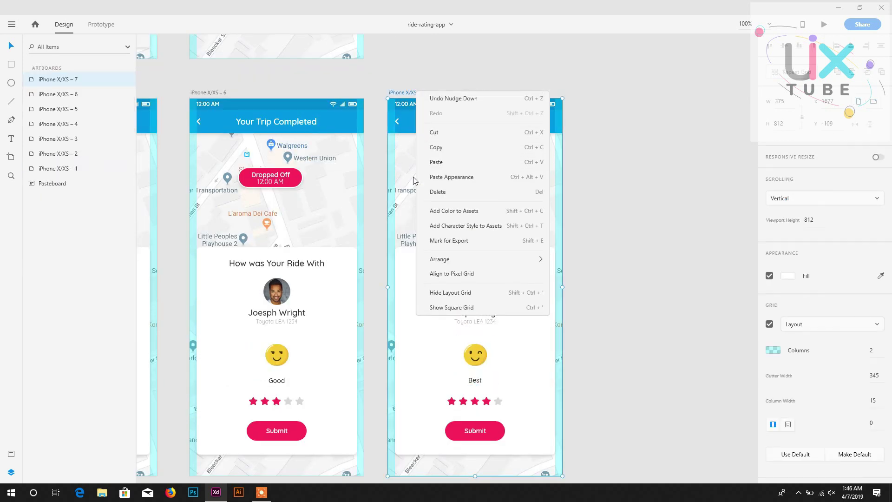
click(434, 146)
right_click(588, 107)
click(609, 149)
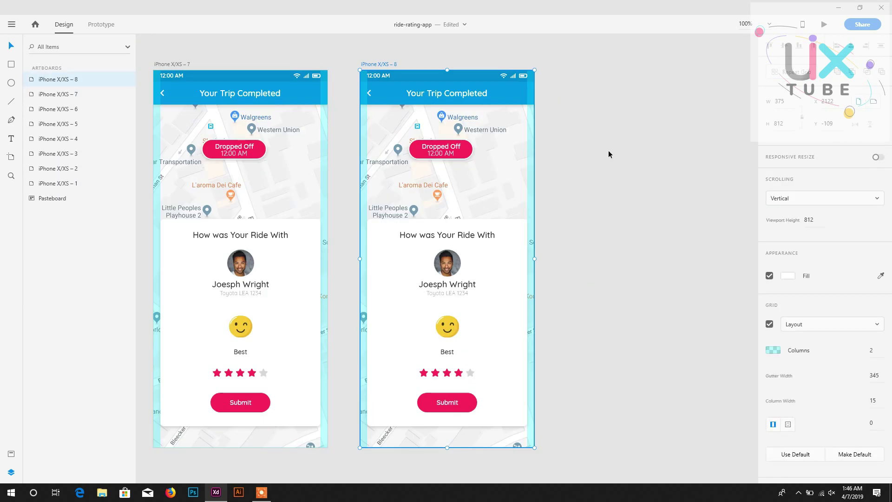
- Fill the fifth rating star on the iPhone X/XS – 8 artboard with pink sampled from the Submit button
click(469, 373)
double_click(470, 372)
click(427, 404)
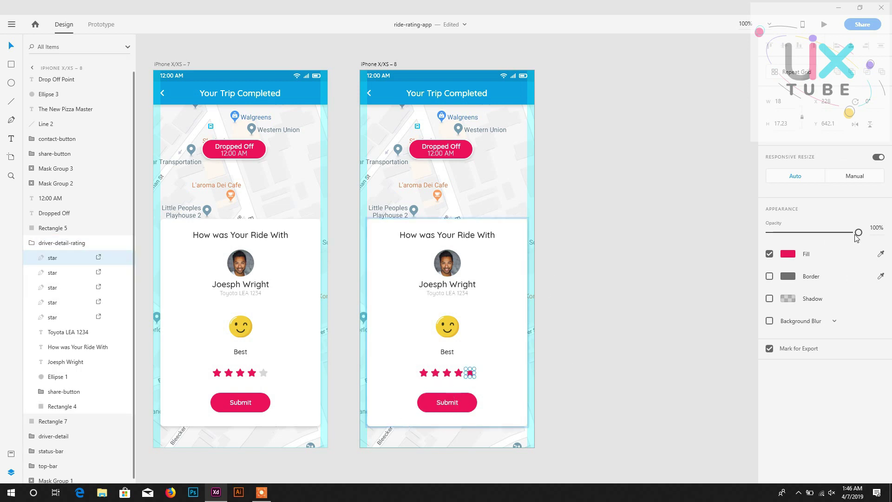
- Shift the five masked emojis on the iPhone X/XS – 8 artboard down until the heart-eyed love it emoji shows in the mask
click(447, 326)
click(34, 184)
click(54, 213)
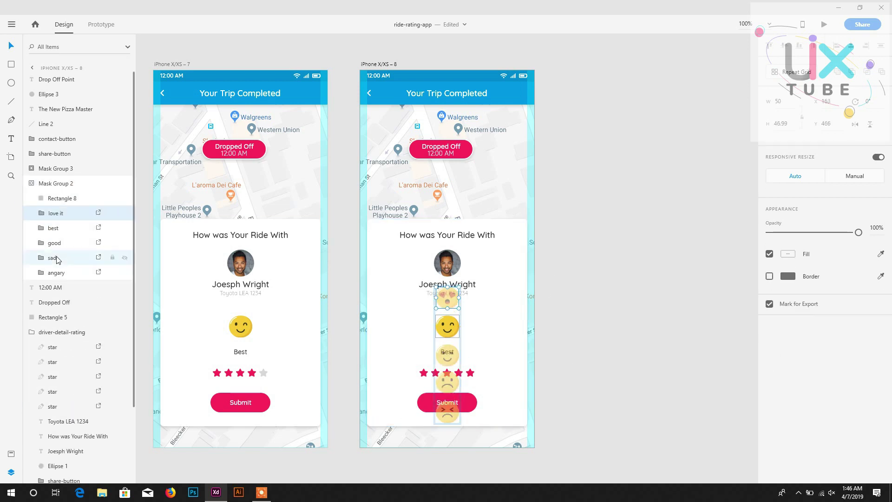
shift+click(57, 273)
click(556, 296)
scroll(548, 295, down, 1)
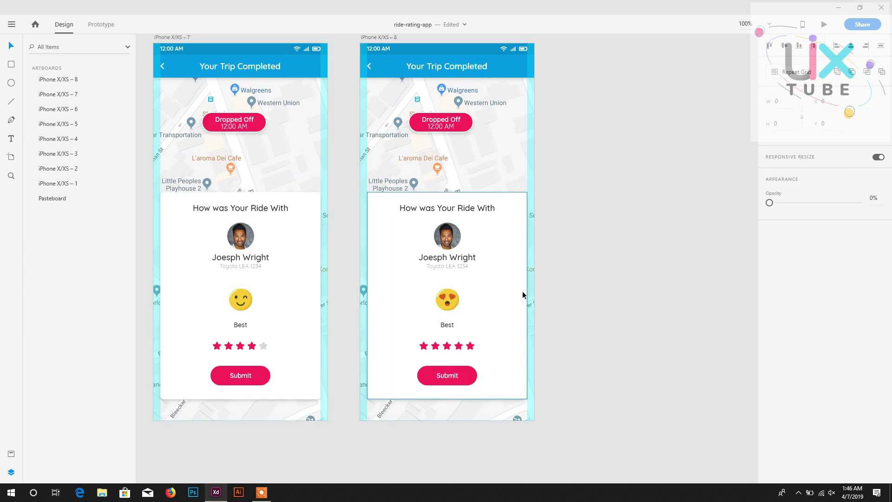
- Shift the five masked labels on the iPhone X/XS – 8 artboard up until Love It shows in the mask, and save the document
click(451, 325)
click(31, 168)
click(54, 199)
shift+click(54, 259)
key(shift+Up)
key(shift+Up)
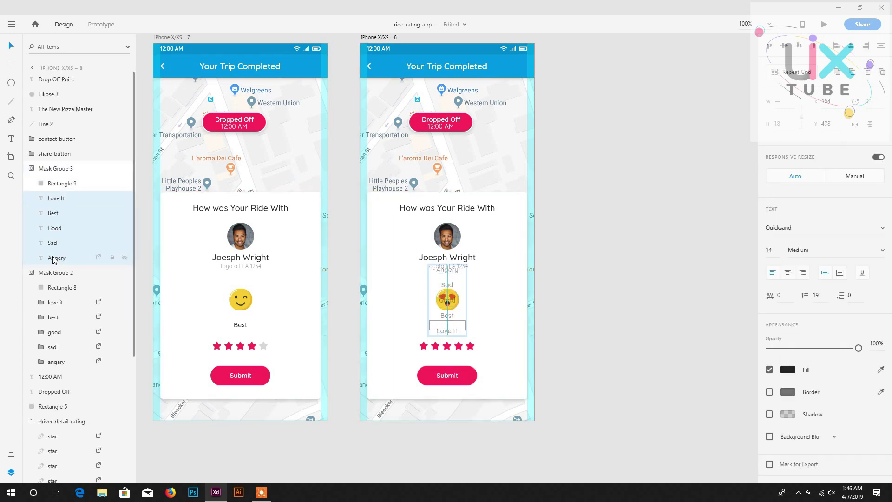
key(Escape)
key(ctrl+s)
- Select the iPhone X/XS – 4 artboard and switch the document to prototype mode
scroll(205, 281, up, 2)
drag(204, 282, 438, 235)
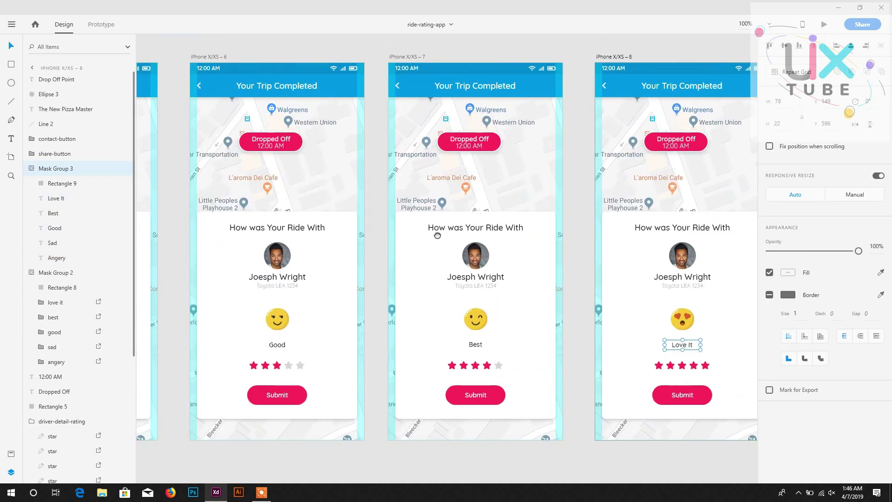
key(ctrl+0)
scroll(436, 238, down, 5)
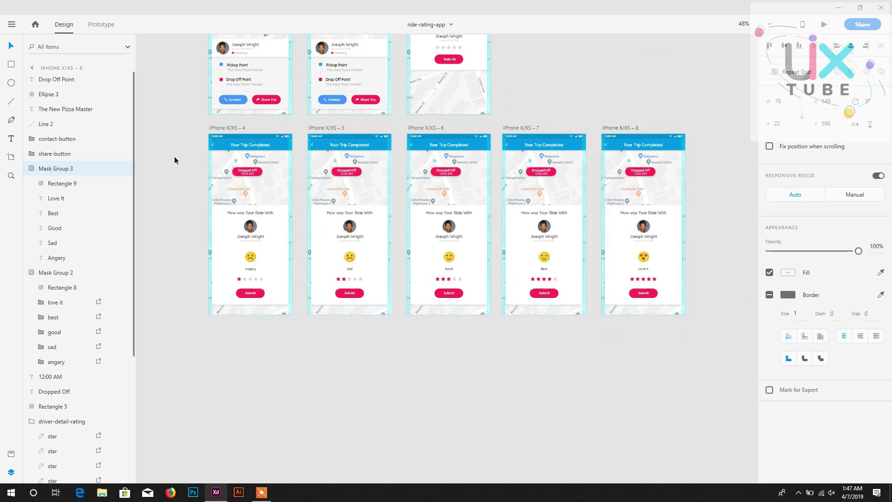
click(174, 157)
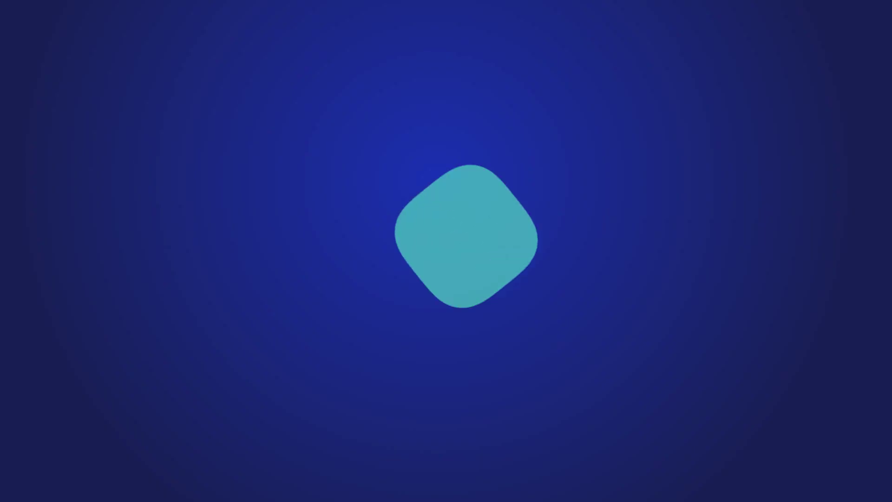
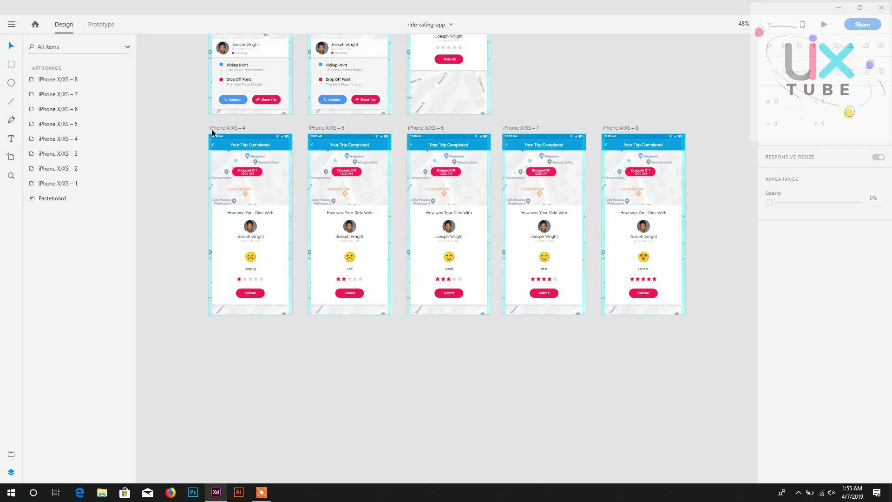
click(227, 206)
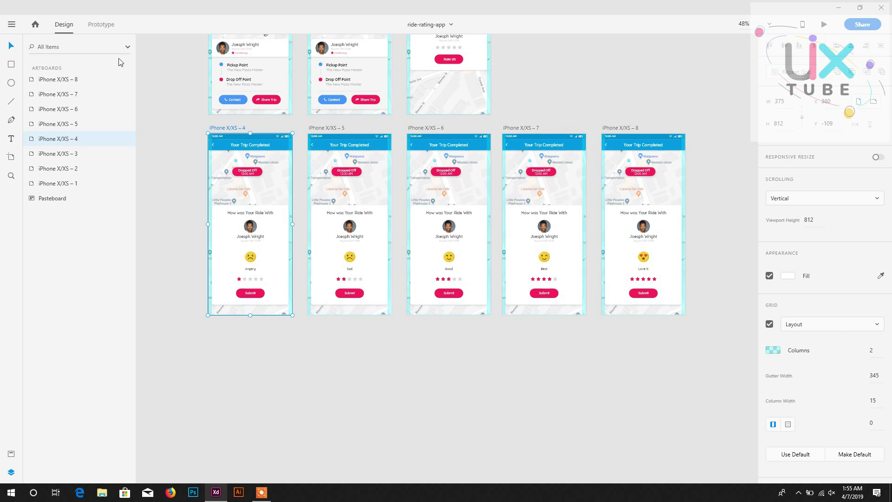
click(95, 26)
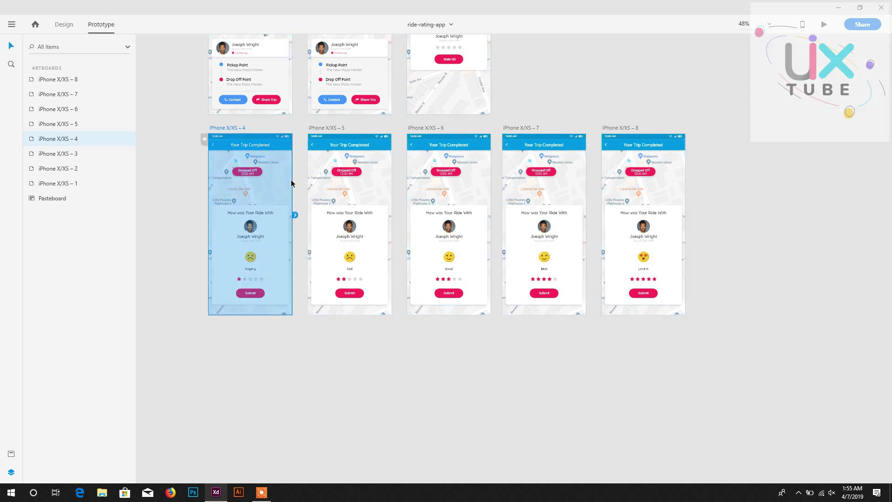
- Link the Rate US button on the iPhone X/XS – 3 artboard to the iPhone X/XS – 4 artboard
key(ctrl+equal)
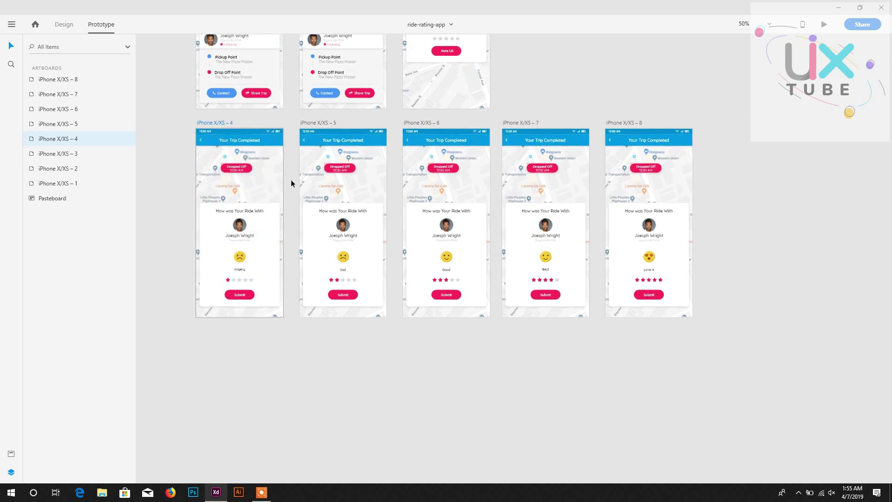
drag(319, 163, 409, 291)
key(ctrl+equal)
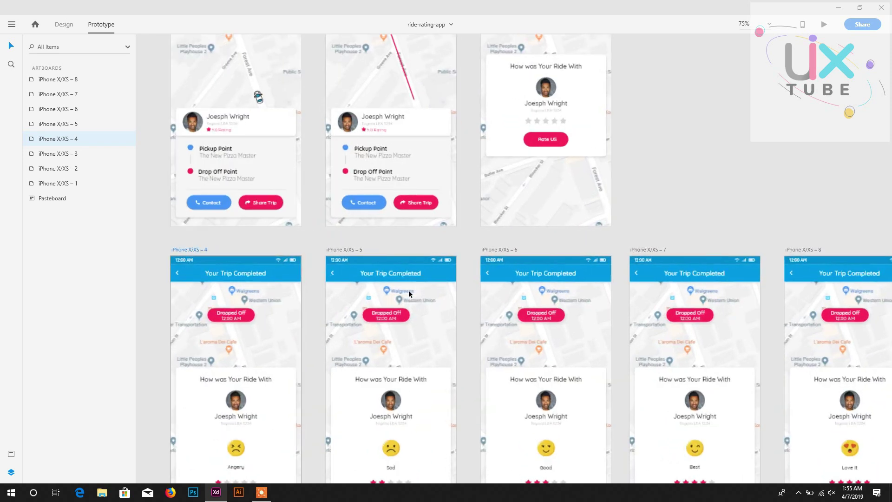
drag(424, 253, 501, 217)
click(618, 105)
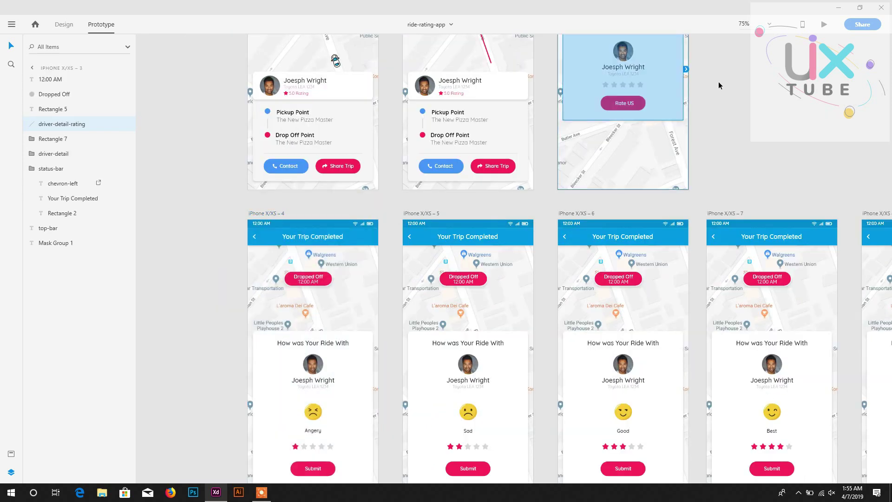
double_click(643, 103)
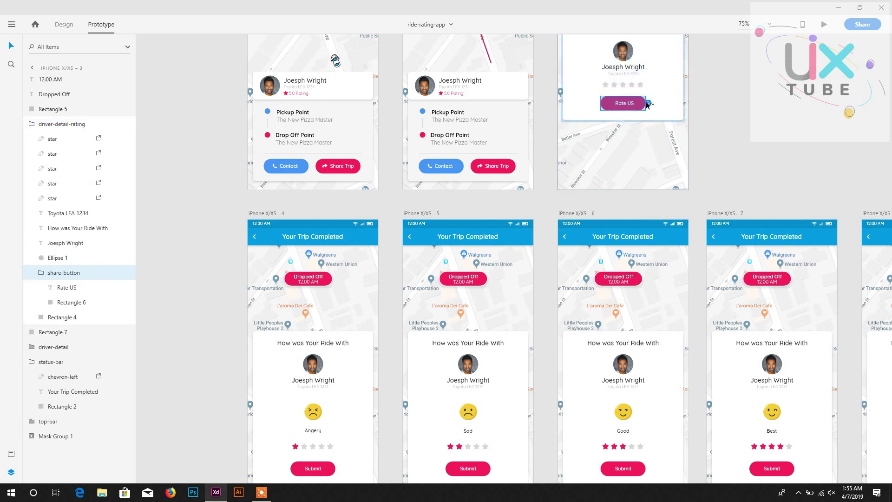
drag(333, 244, 320, 223)
scroll(395, 351, down, 2)
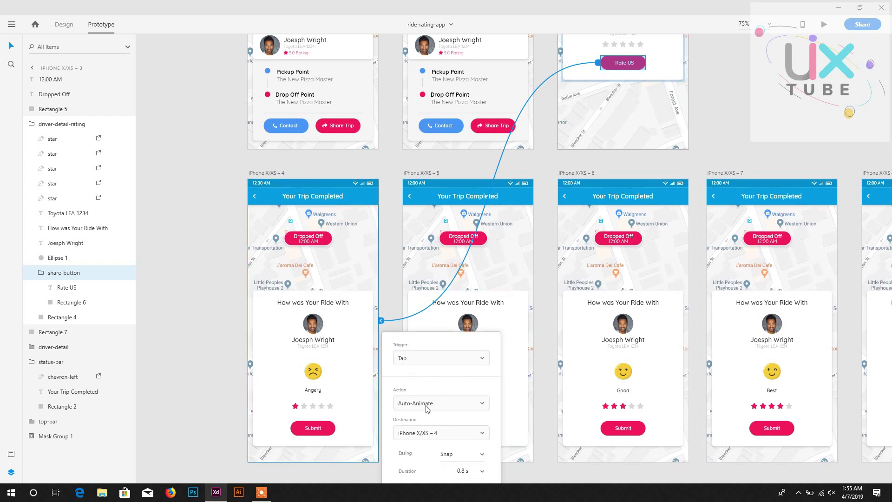
- Set the Rate US link to the Auto-Animate action with Snap easing and a 0.6 s duration
click(445, 405)
click(445, 404)
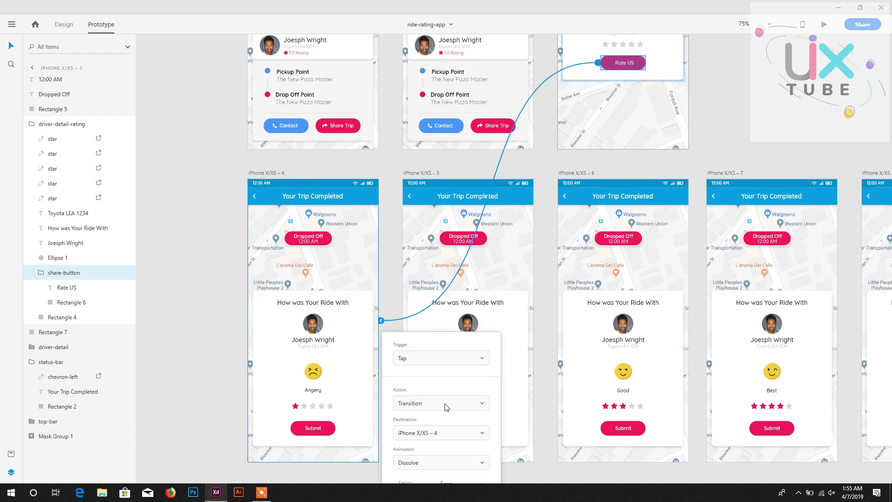
click(445, 404)
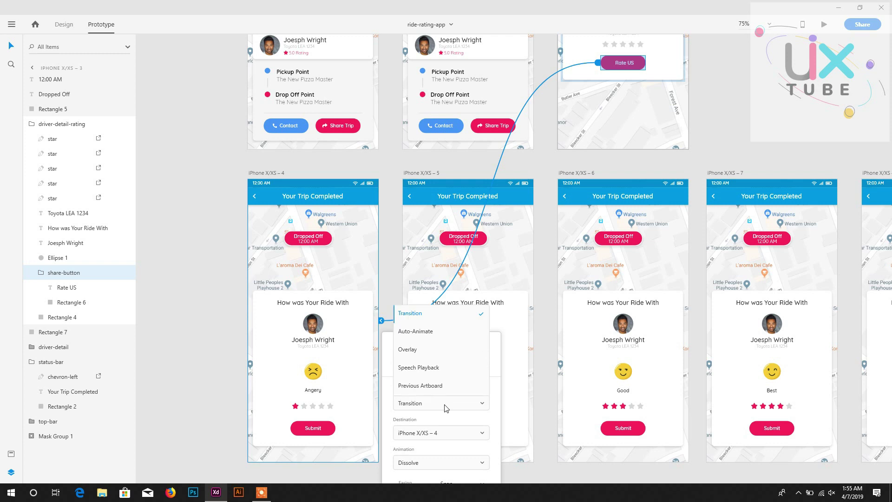
click(411, 332)
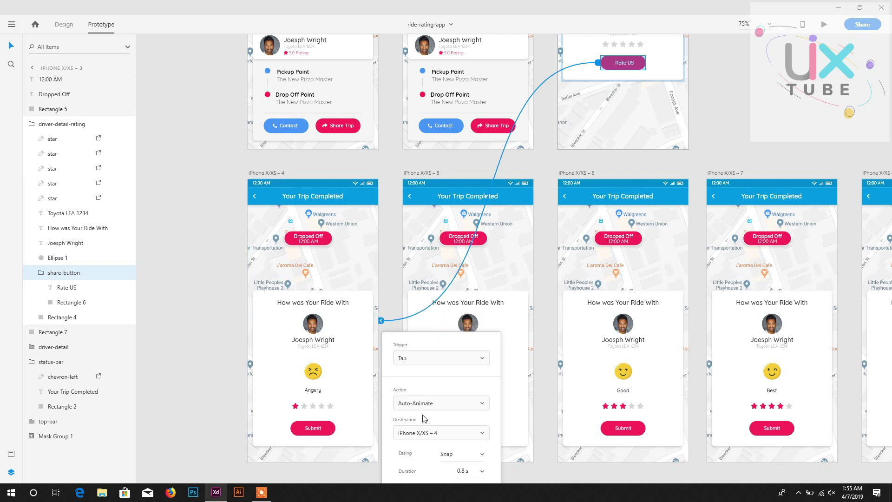
click(423, 402)
click(422, 402)
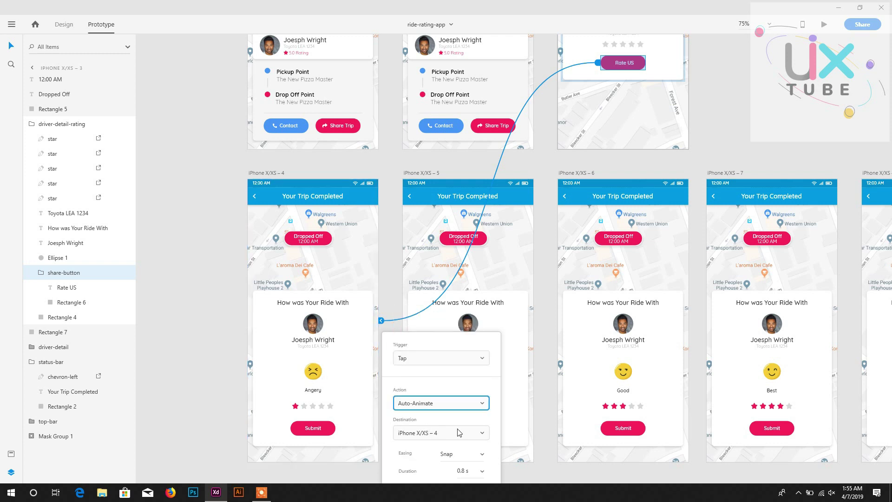
click(476, 458)
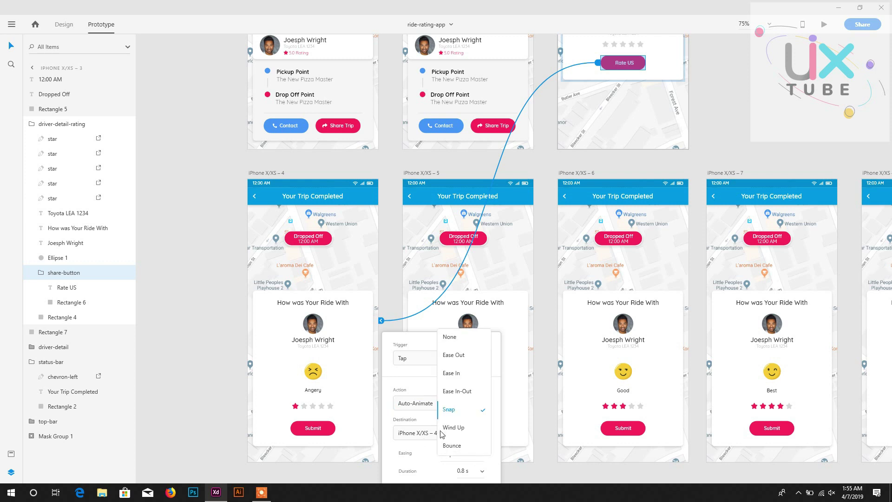
click(452, 410)
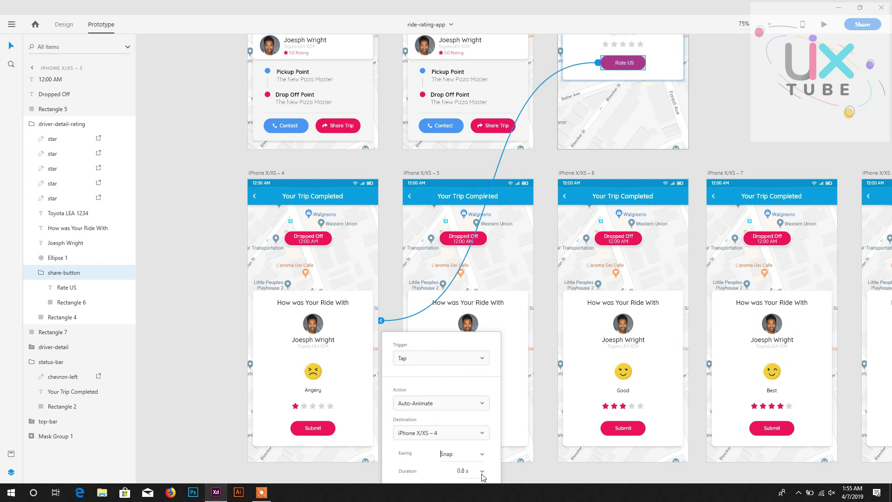
click(482, 477)
click(458, 423)
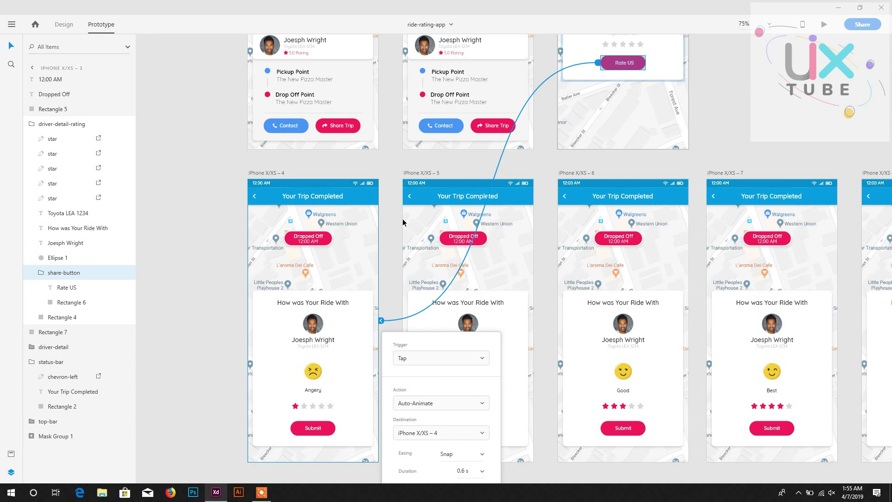
- Preview the prototype full screen from the iPhone X/XS – 3 artboard, test the Rate US button and close the preview
scroll(669, 120, up, 5)
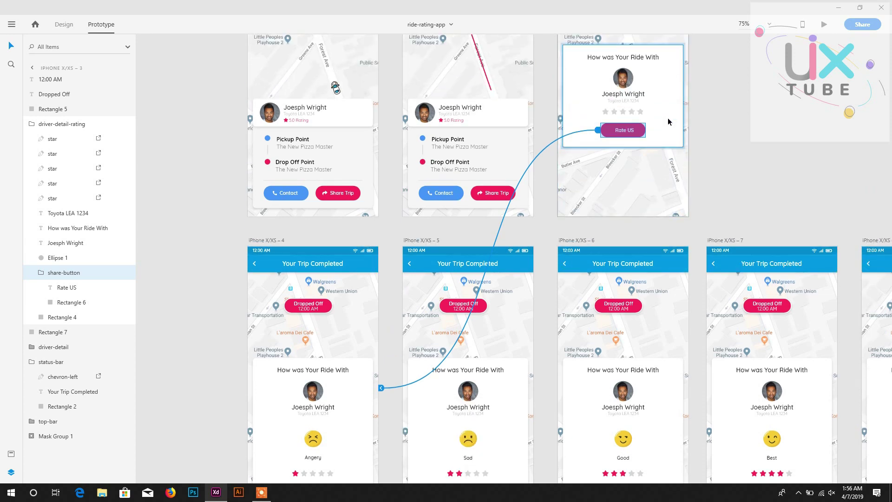
scroll(653, 107, up, 2)
click(588, 62)
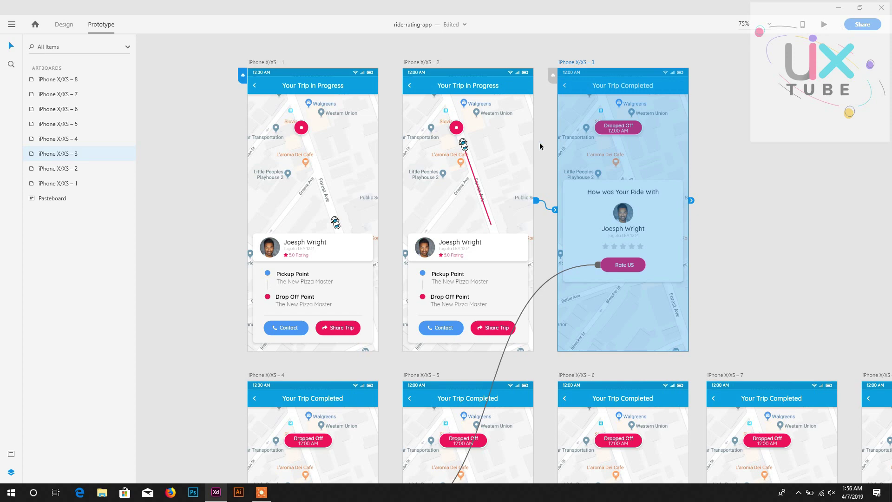
key(ctrl+Return)
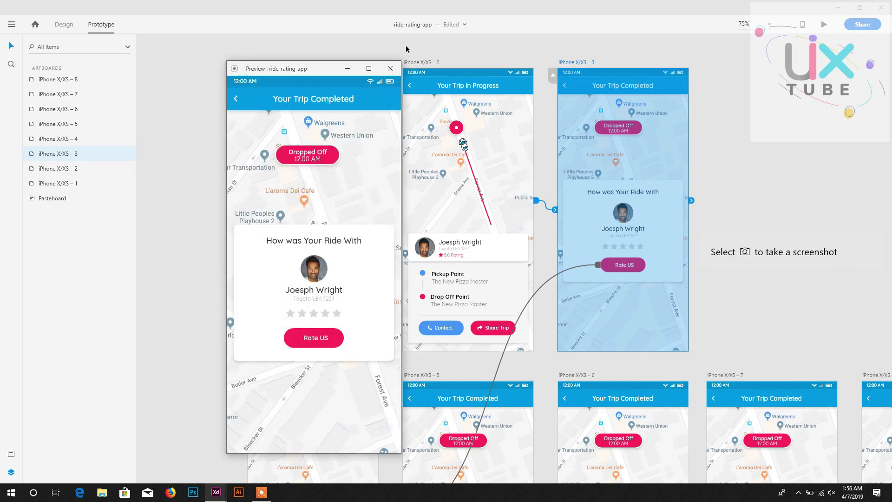
click(368, 68)
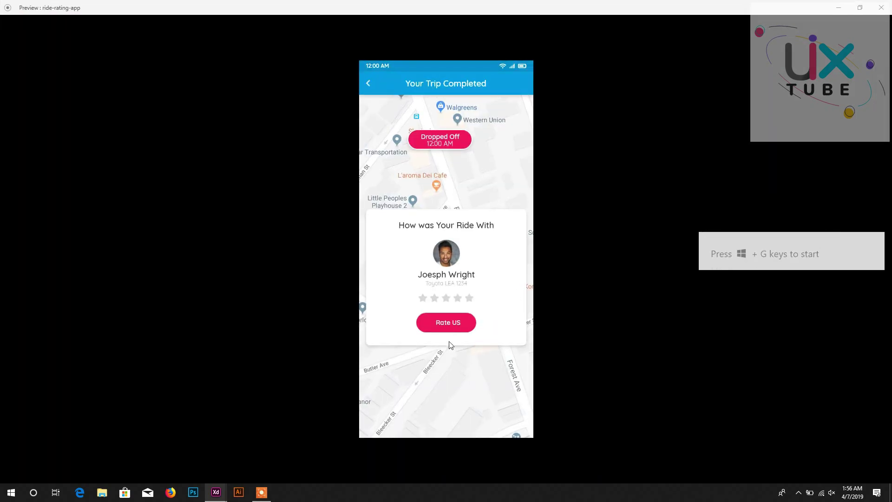
click(451, 324)
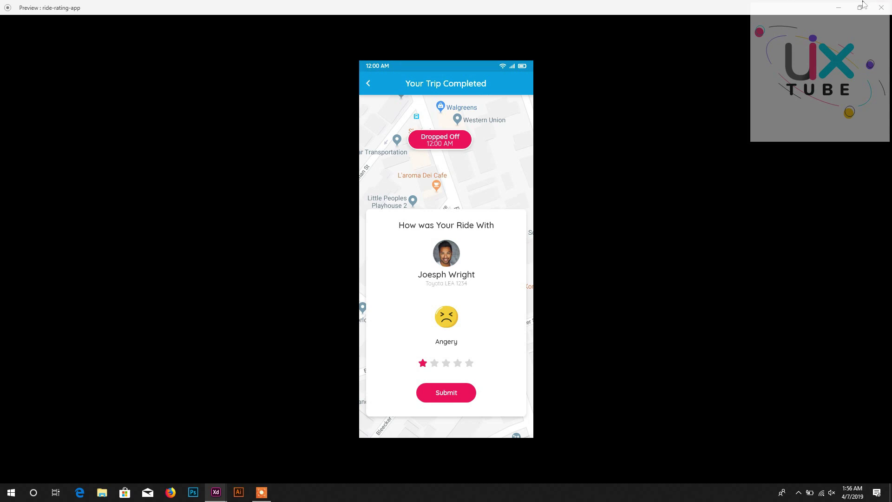
click(878, 9)
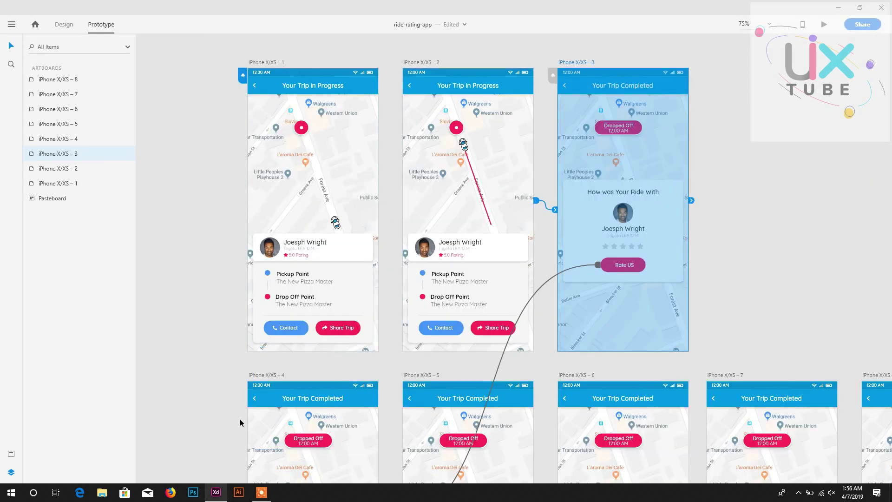
- Link the second star on iPhone X/XS – 4 to iPhone X/XS – 5, and the first star on iPhone X/XS – 5 back to iPhone X/XS – 4
click(255, 401)
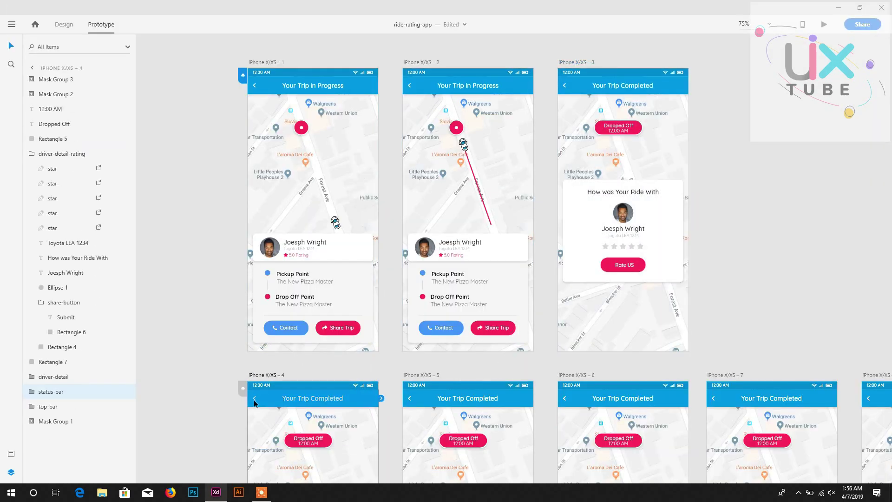
double_click(254, 400)
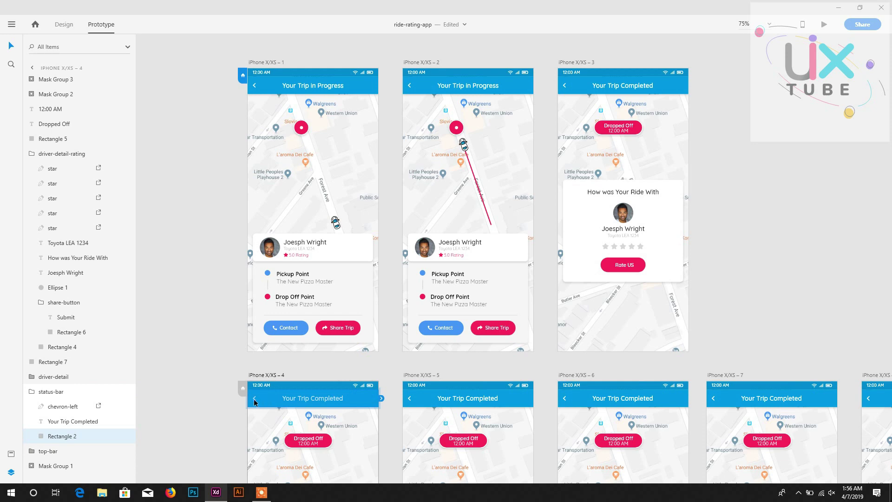
scroll(258, 399, down, 4)
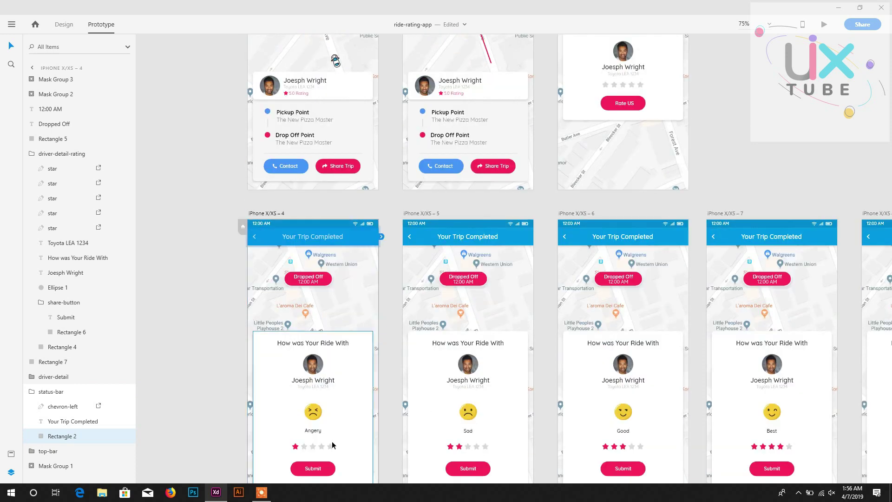
scroll(320, 427, down, 1)
click(305, 393)
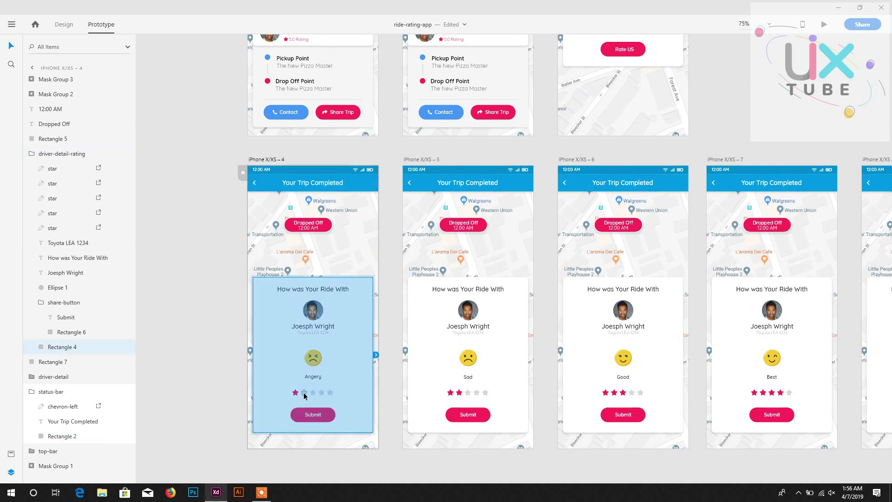
double_click(304, 394)
drag(311, 394, 415, 389)
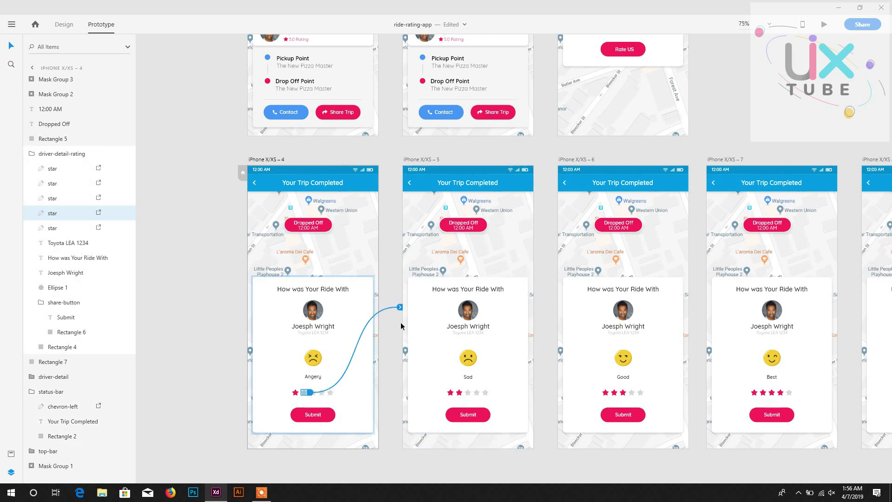
click(399, 307)
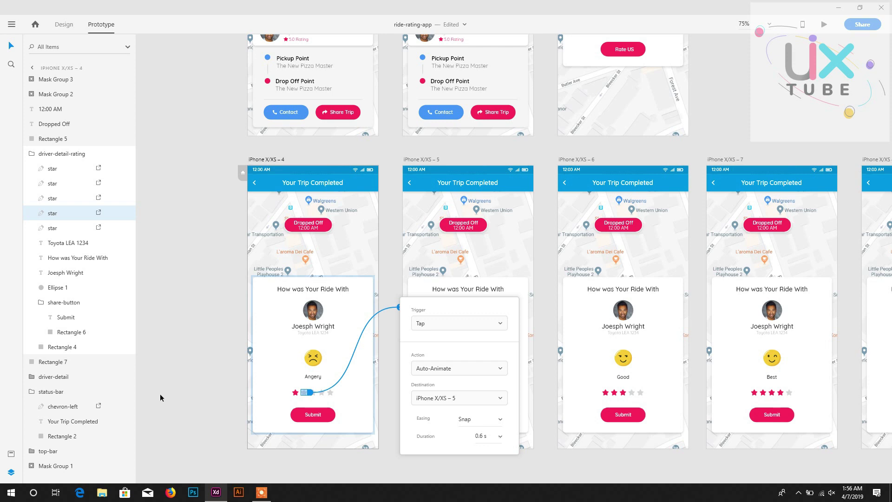
click(384, 361)
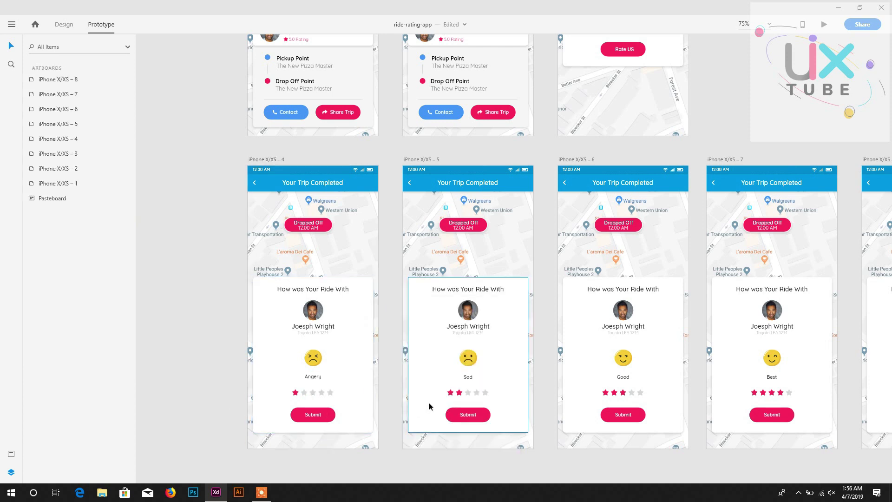
double_click(447, 395)
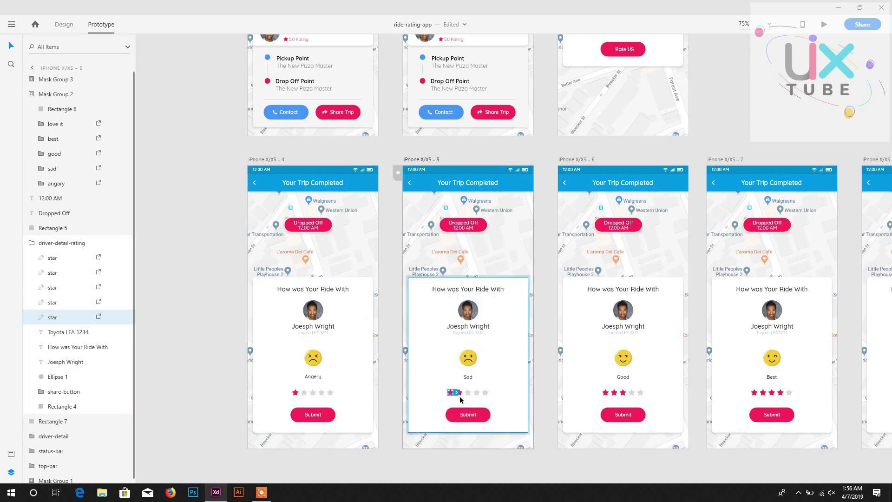
drag(456, 394, 342, 385)
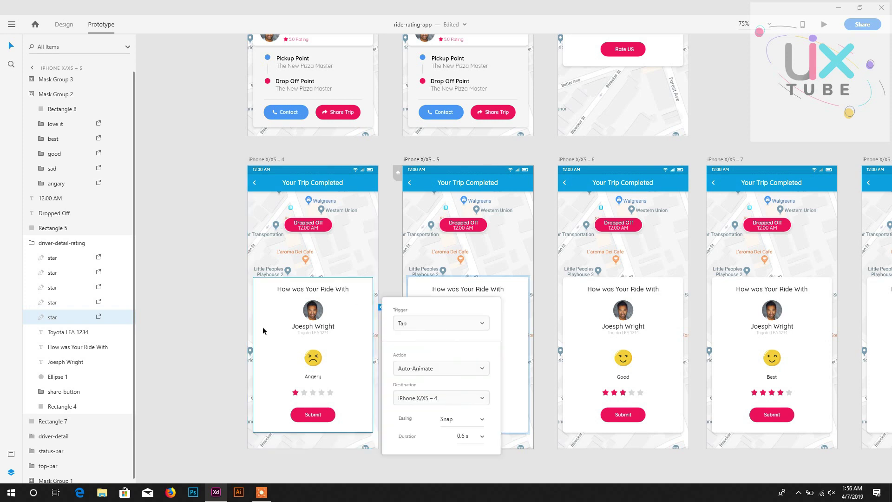
- Preview the prototype full screen from the iPhone X/XS – 4 artboard, test the first and second stars and close the preview
click(267, 160)
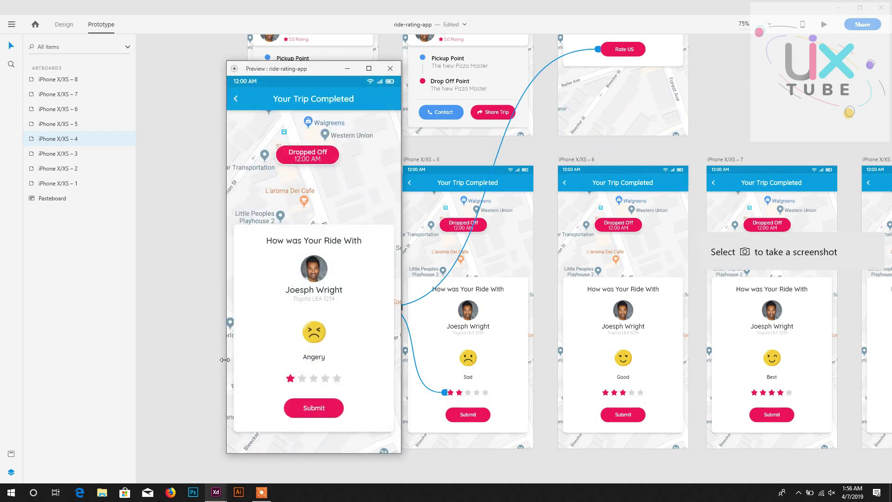
click(369, 69)
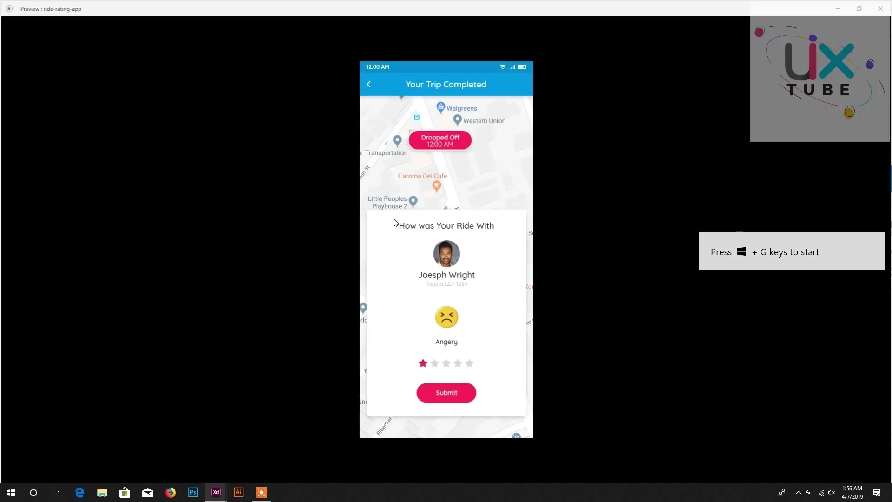
click(434, 363)
click(421, 365)
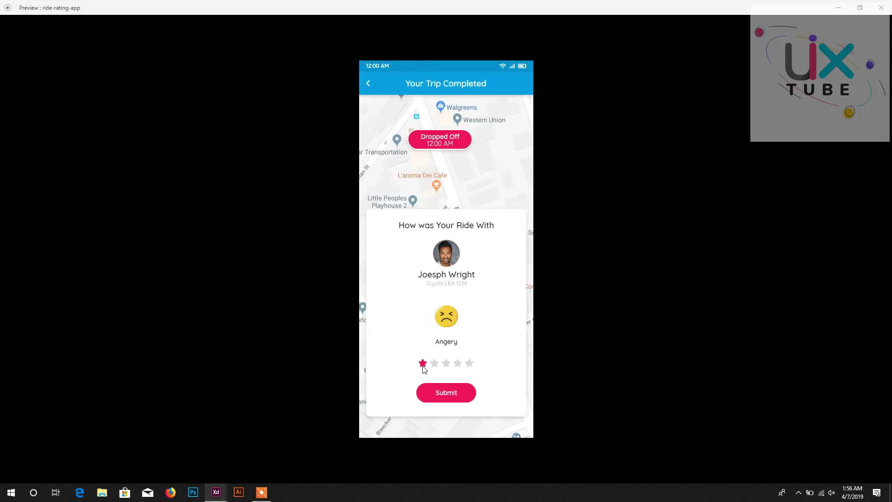
click(432, 366)
click(421, 362)
click(438, 365)
click(883, 7)
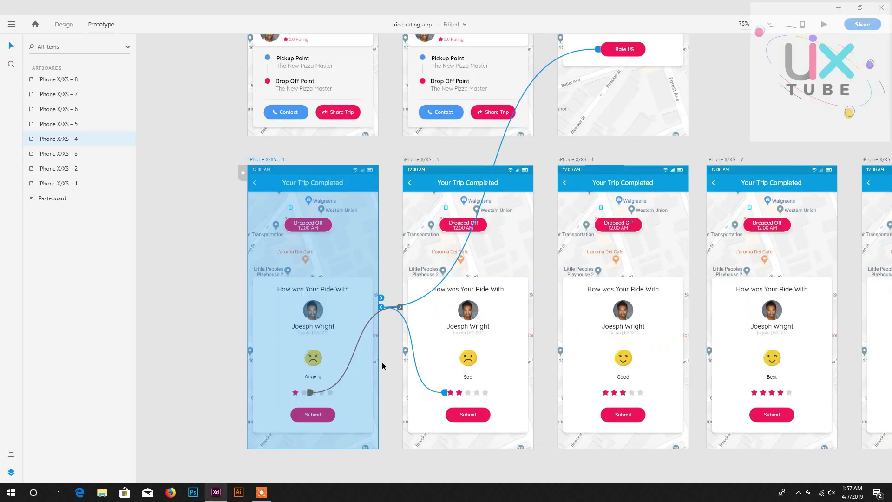
- Link the third star on the iPhone X/XS – 5 artboard to the iPhone X/XS – 6 artboard
click(468, 393)
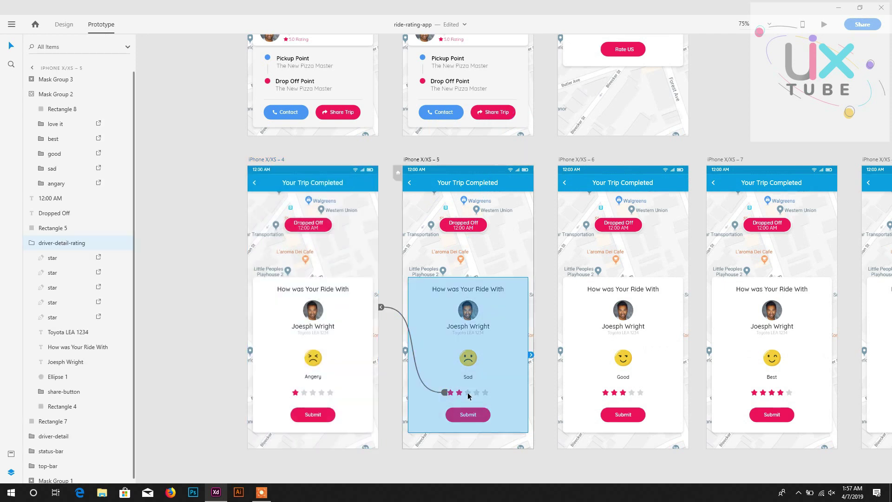
double_click(467, 393)
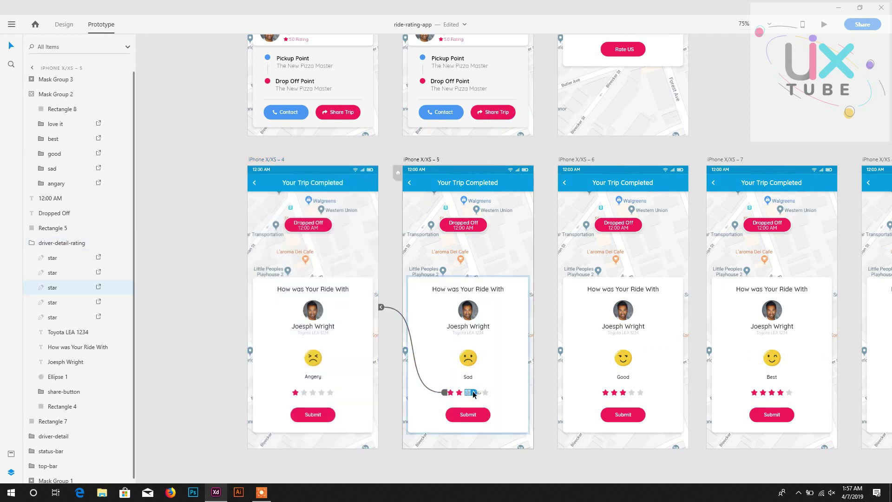
drag(474, 394, 581, 388)
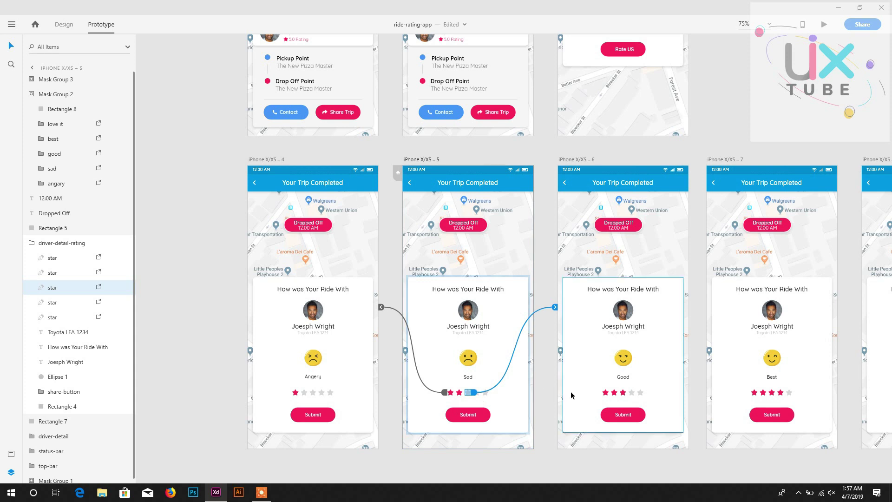
- Link the first star on iPhone X/XS – 6 to iPhone X/XS – 4 and its second star to iPhone X/XS – 5
click(606, 395)
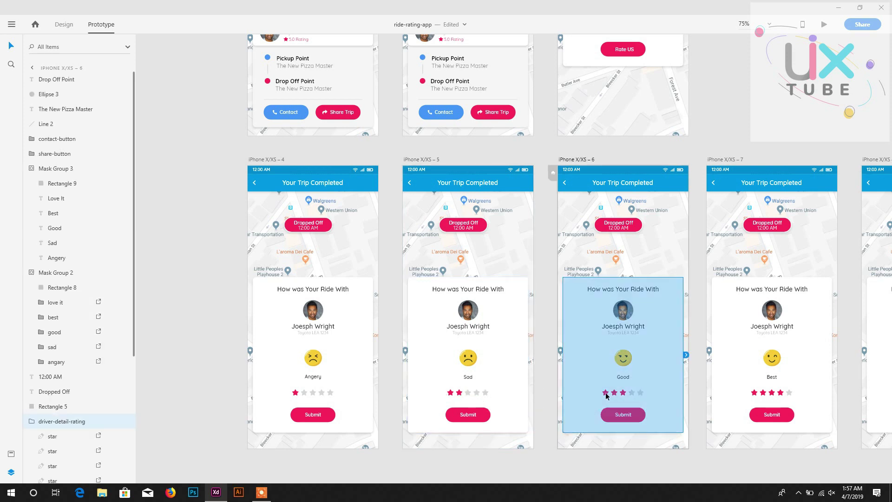
double_click(606, 396)
drag(611, 393, 376, 366)
click(615, 393)
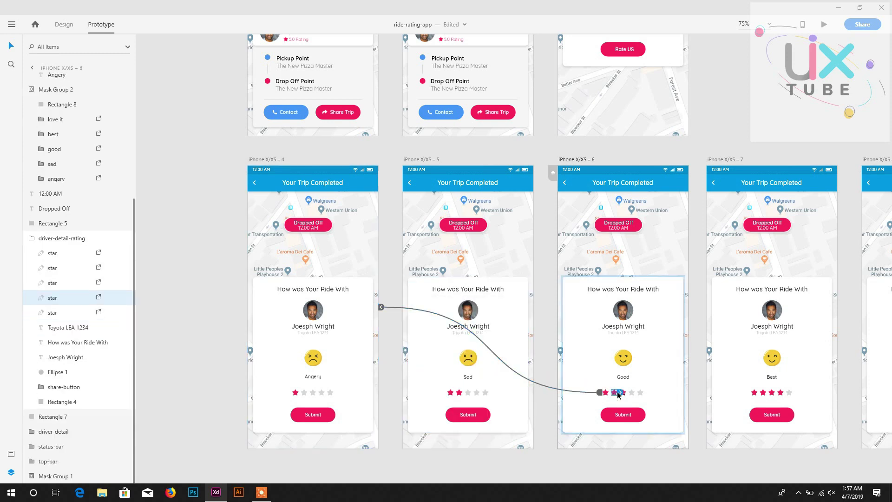
drag(618, 393, 515, 396)
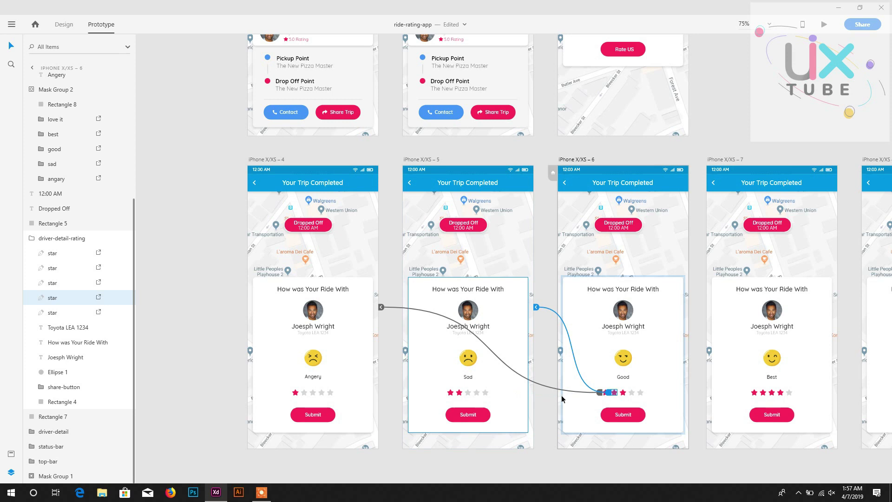
click(623, 393)
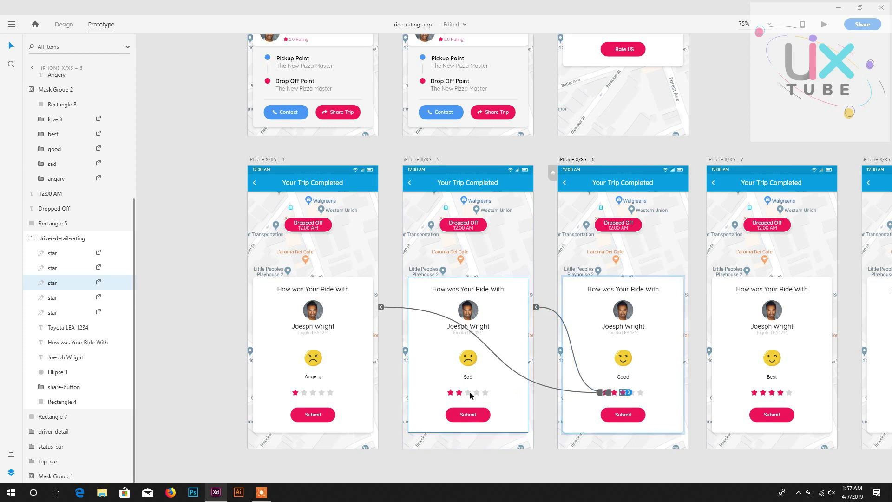
- Link the third, fourth and fifth stars on iPhone X/XS – 4 to the iPhone X/XS – 6, 7 and 8 artboards respectively
click(311, 392)
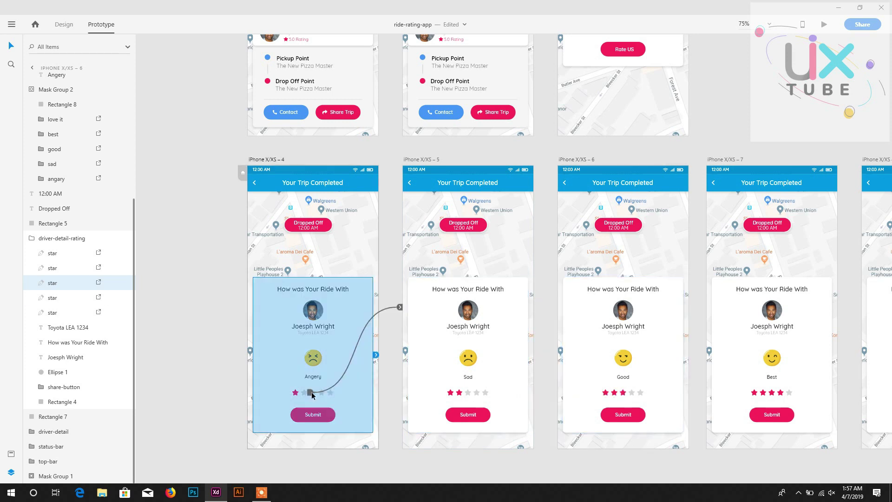
scroll(311, 392, down, 1)
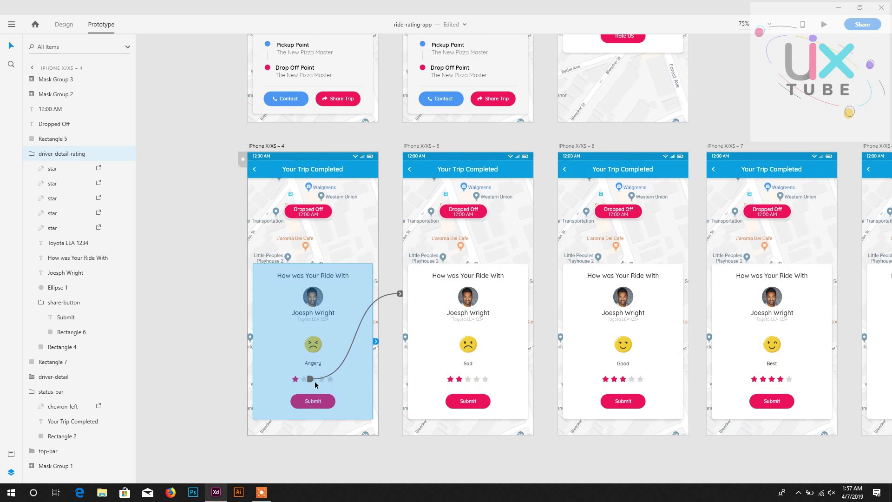
double_click(314, 379)
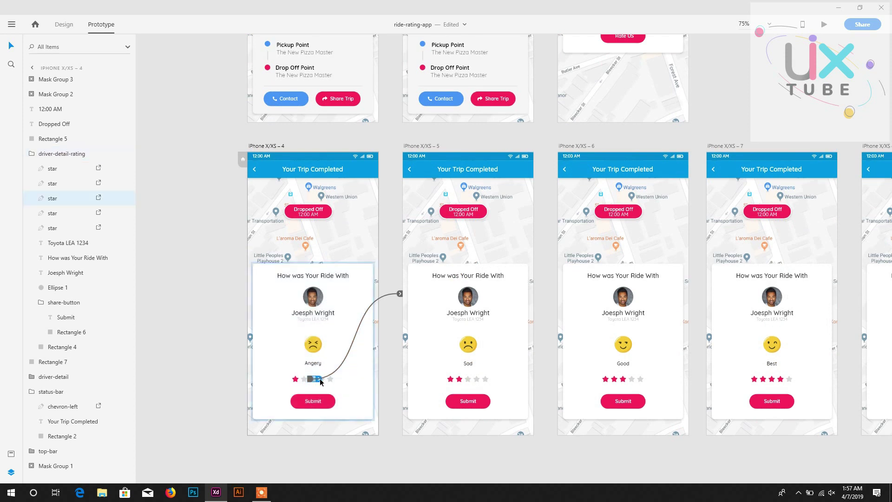
drag(320, 378, 609, 379)
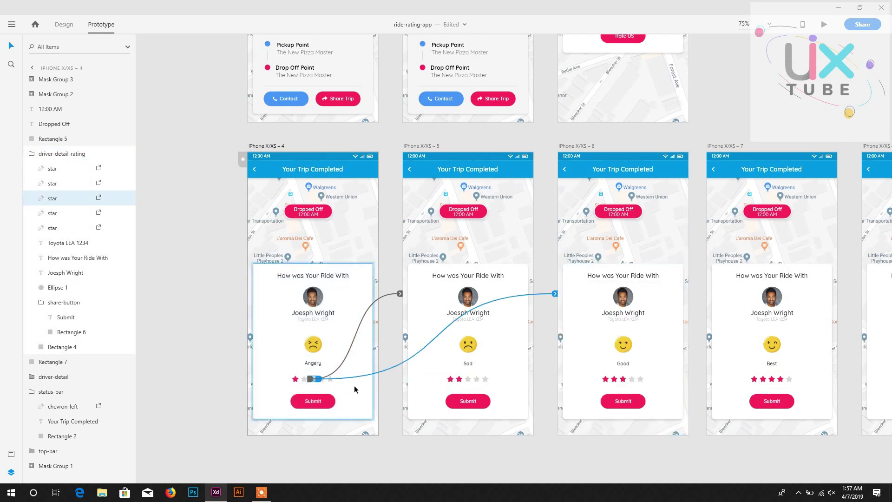
click(323, 378)
drag(327, 379, 744, 379)
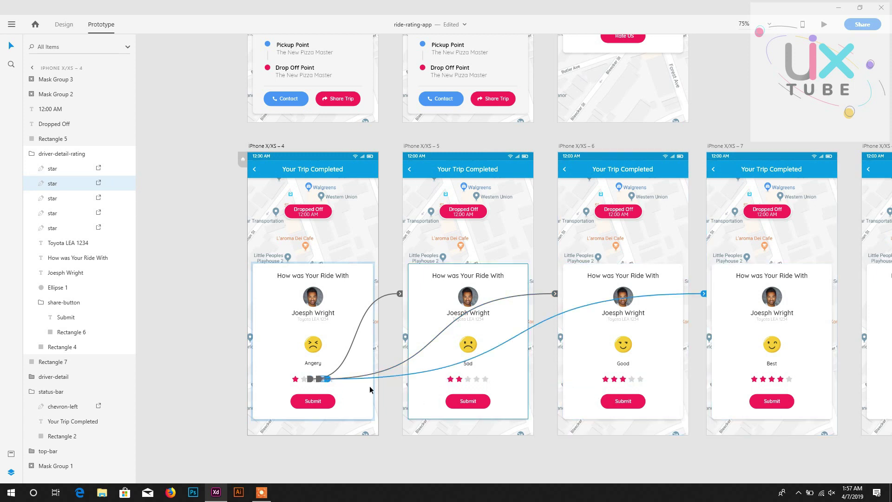
click(331, 379)
drag(338, 380, 876, 378)
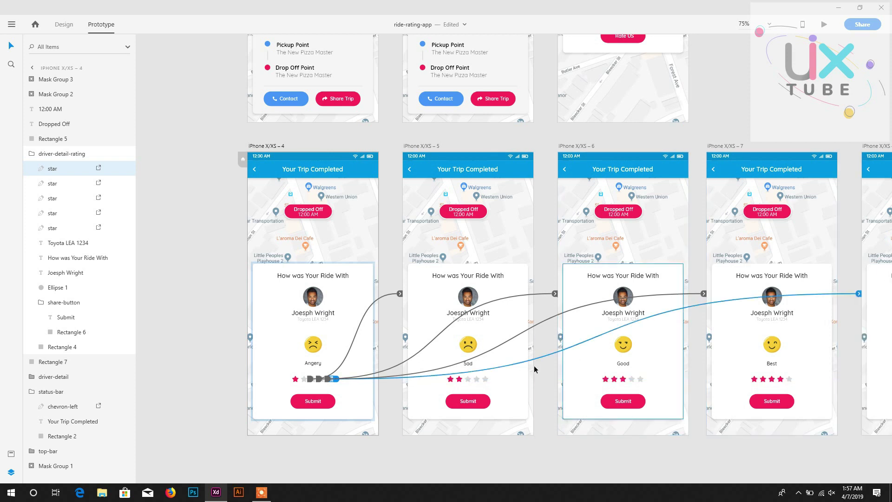
- Try linking the fourth star on the iPhone X/XS – 5 artboard to the iPhone X/XS – 6 artboard
click(474, 379)
double_click(475, 380)
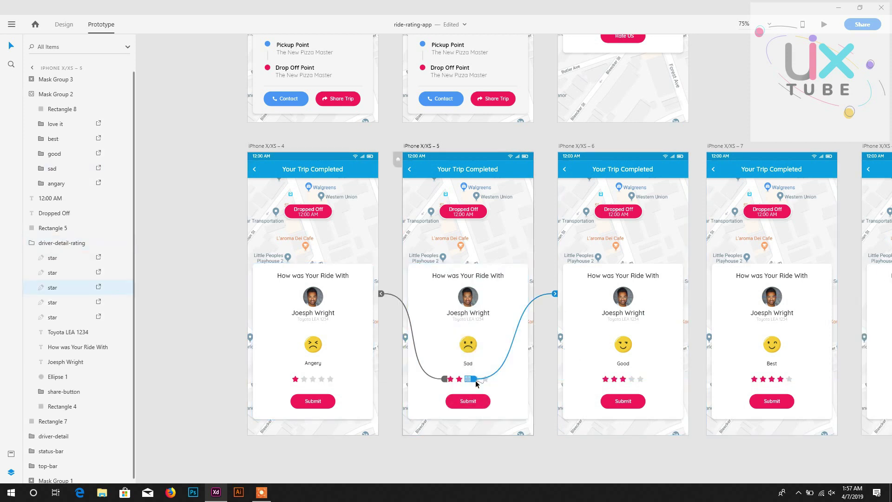
double_click(478, 380)
drag(483, 381, 571, 378)
click(485, 380)
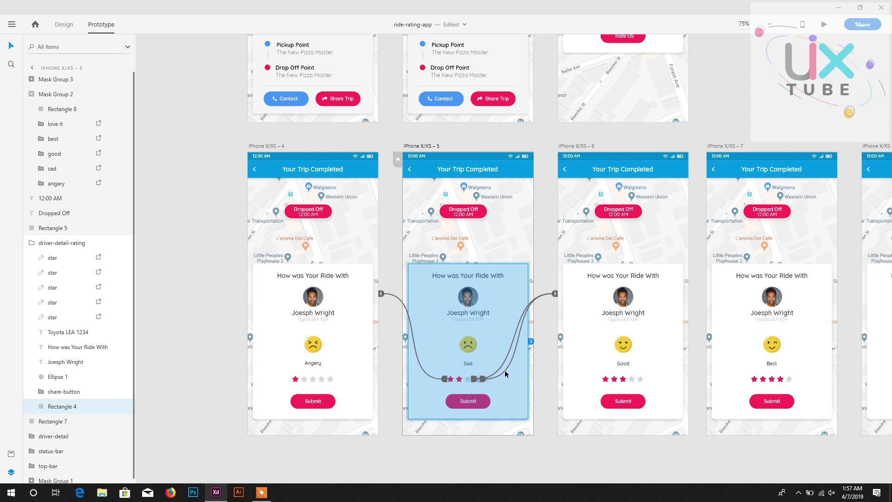
- Inspect the interaction settings of the fourth star's link on iPhone X/XS – 5 and undo drawing that wire
click(478, 383)
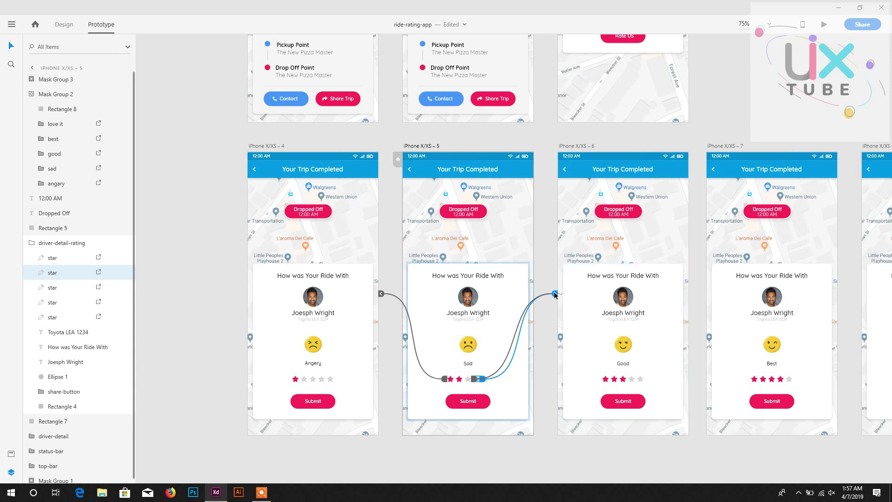
click(479, 380)
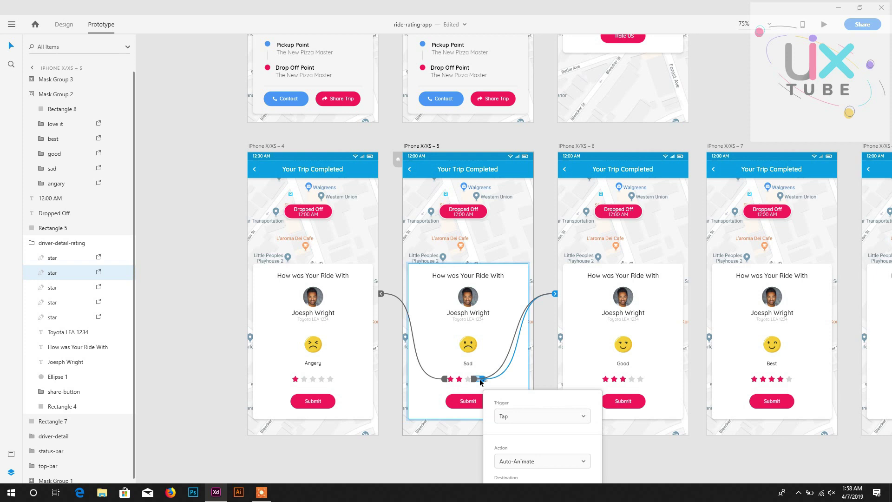
click(555, 295)
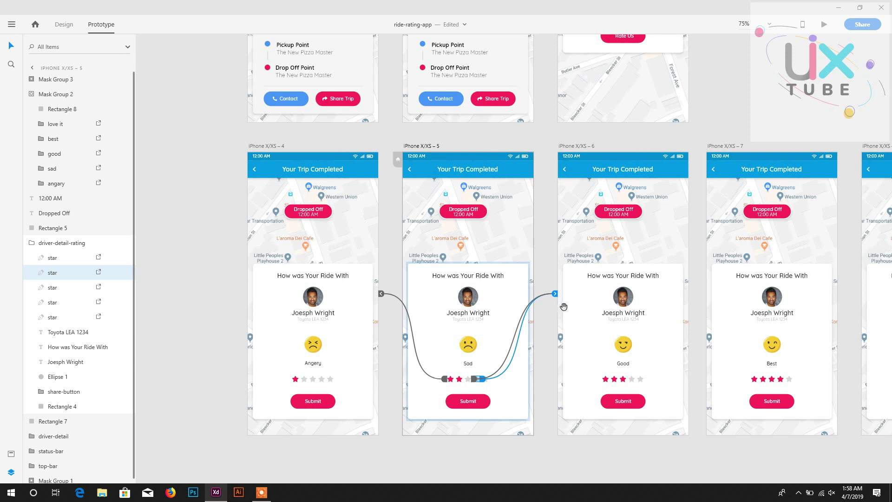
drag(563, 307, 494, 258)
key(ctrl+plus)
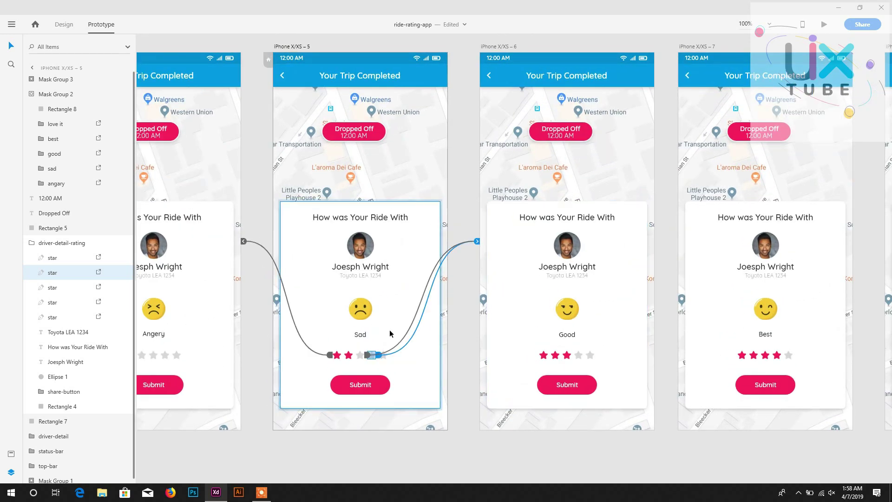
click(377, 356)
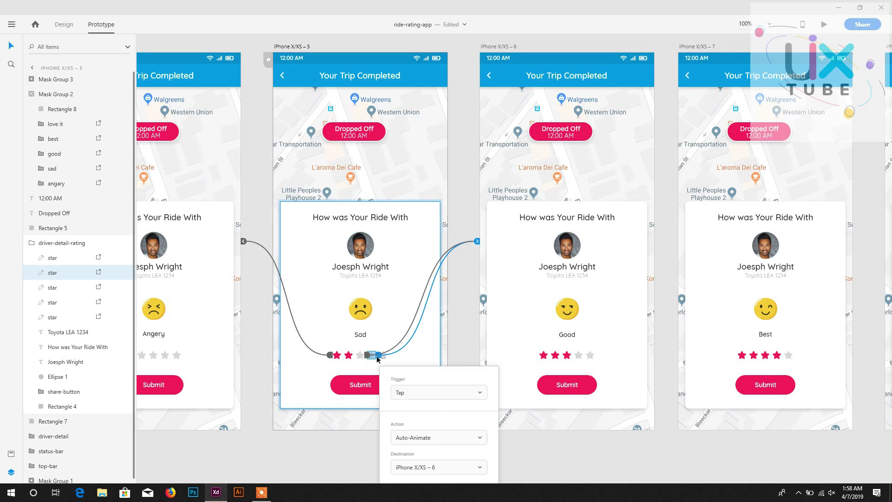
right_click(375, 356)
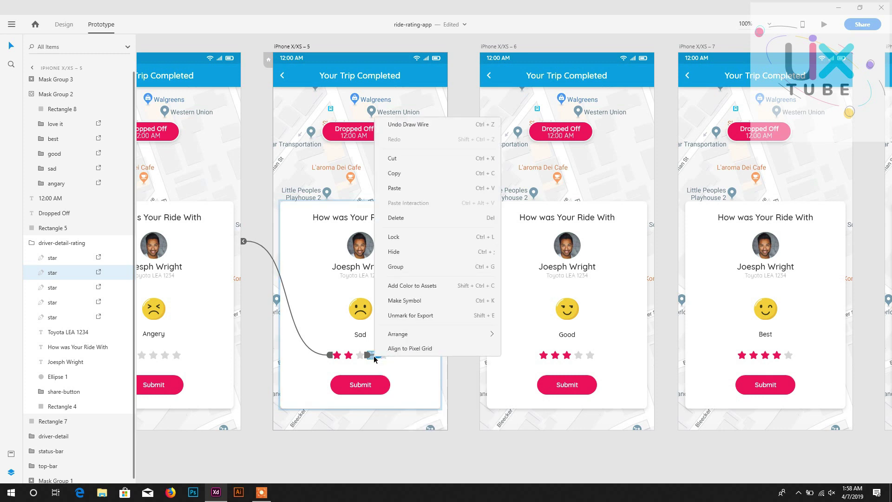
click(444, 129)
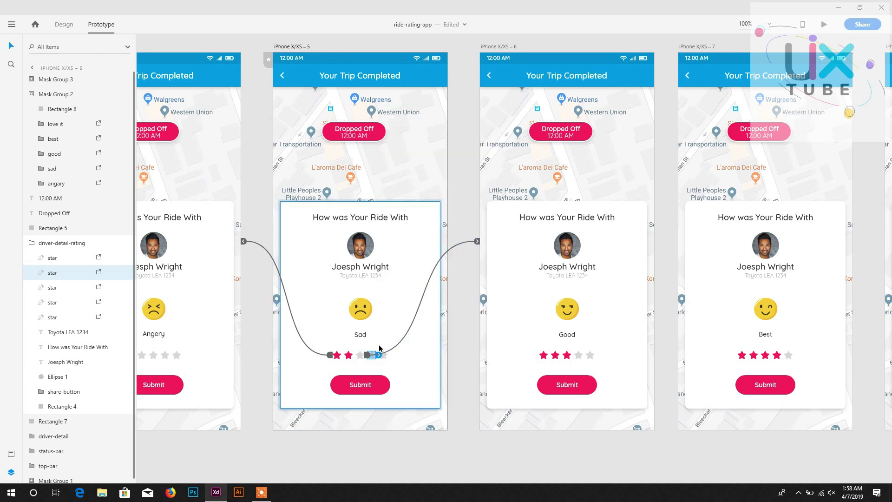
- Link the fourth star on iPhone X/XS – 5 to iPhone X/XS – 7 and its fifth star to iPhone X/XS – 8
drag(379, 355, 703, 349)
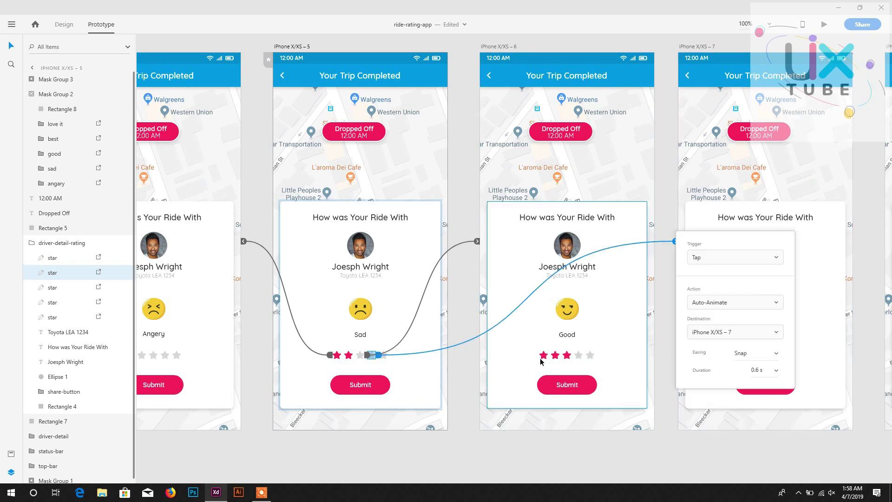
click(386, 356)
drag(449, 224, 314, 150)
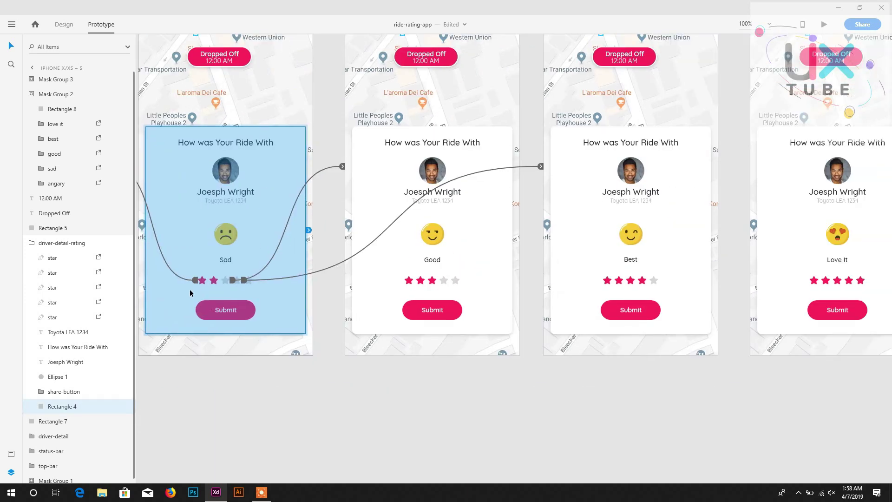
click(247, 281)
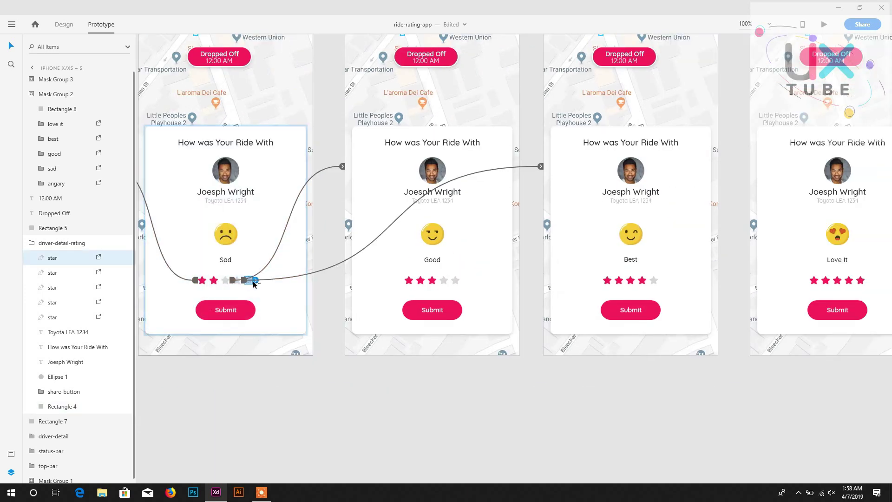
drag(256, 281, 827, 278)
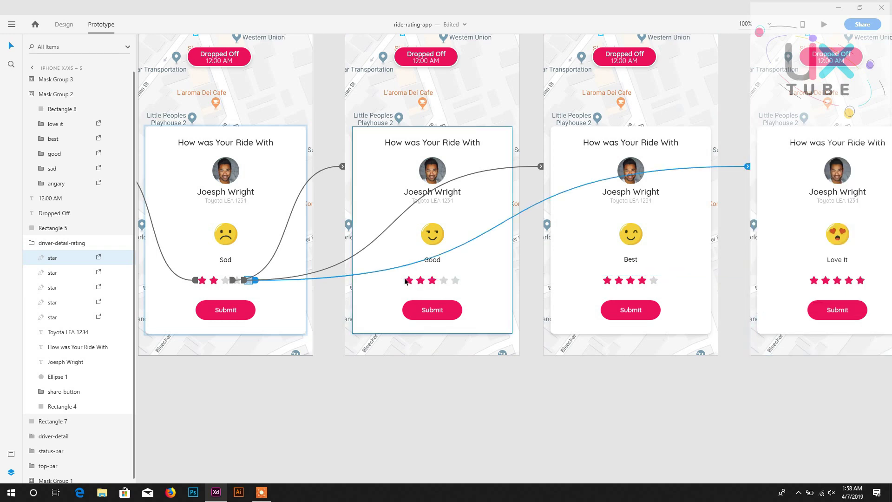
- Link the fourth star on iPhone X/XS – 6 to iPhone X/XS – 7 and its fifth star to iPhone X/XS – 8
key(ctrl+minus)
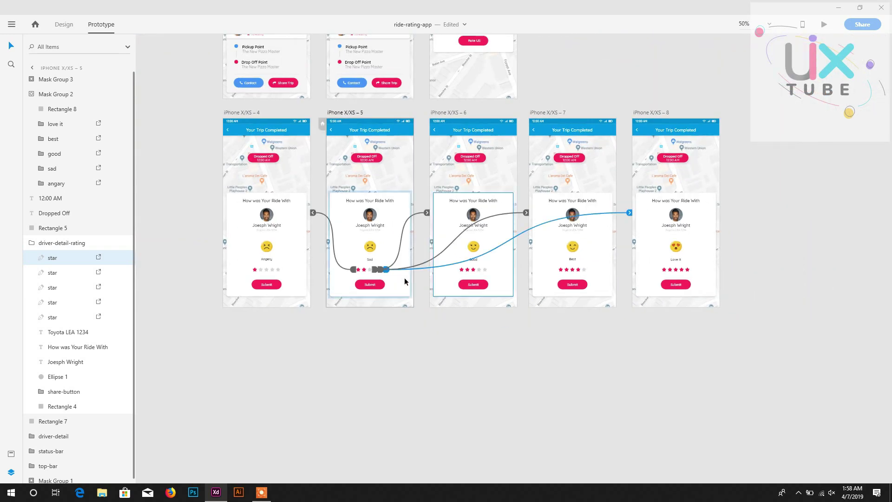
click(461, 270)
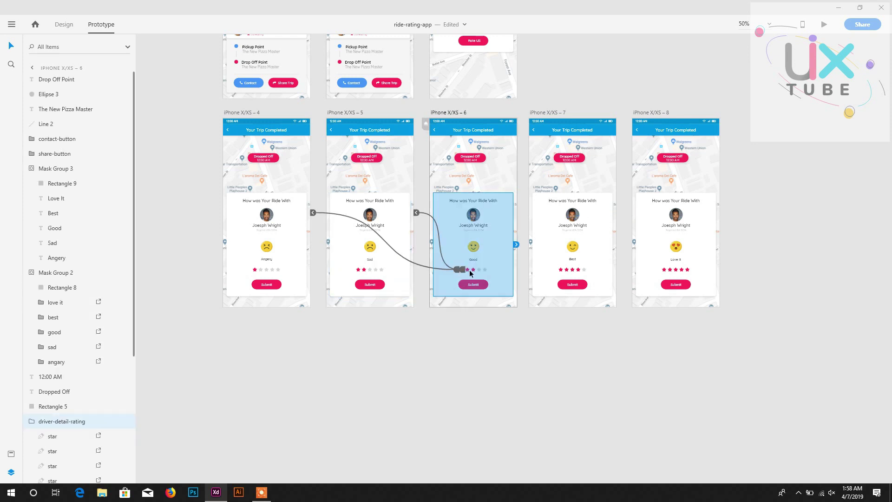
double_click(473, 270)
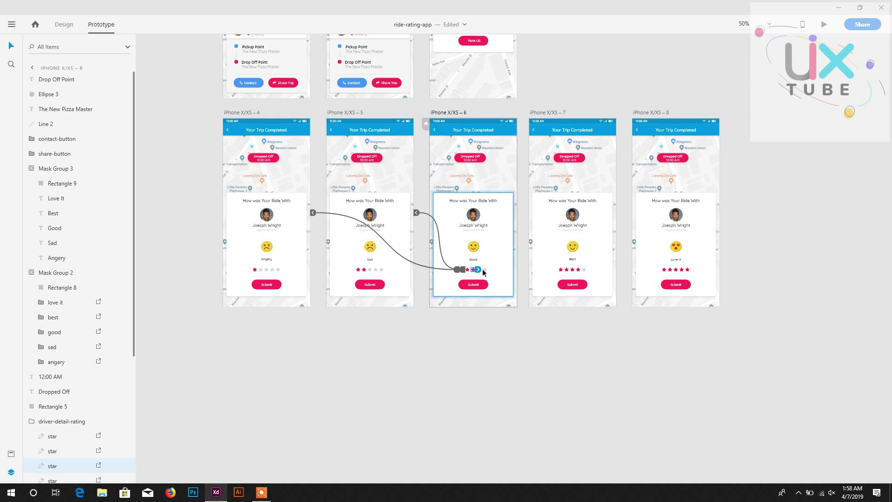
click(479, 269)
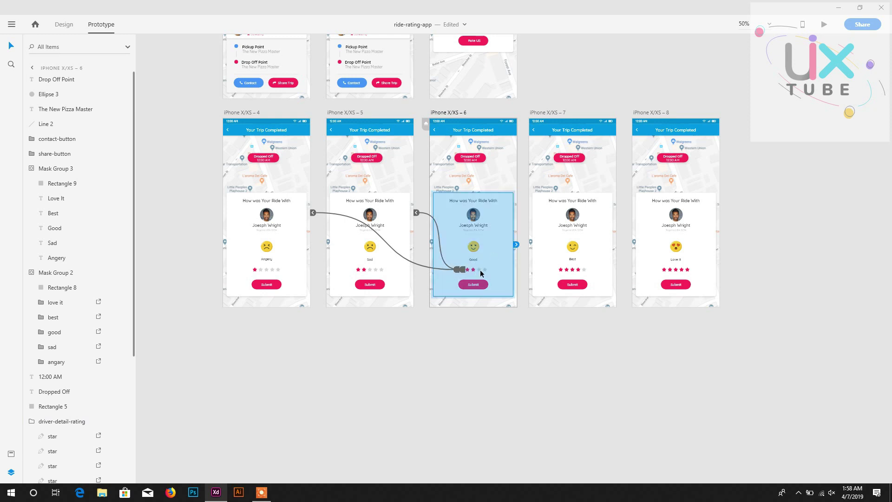
double_click(478, 270)
drag(483, 269, 550, 272)
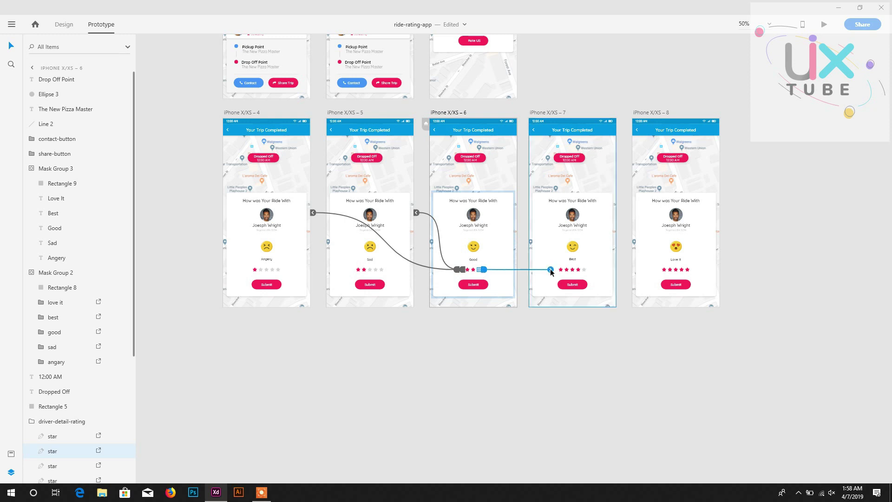
click(489, 274)
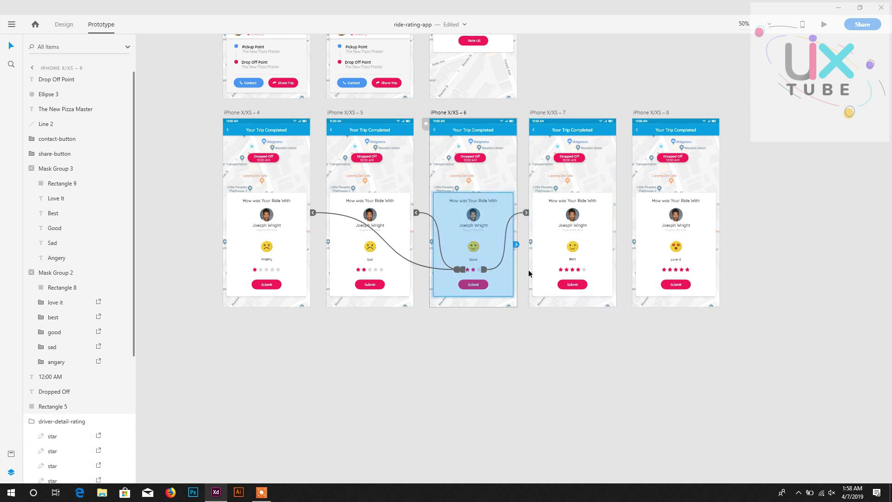
click(485, 270)
click(485, 270)
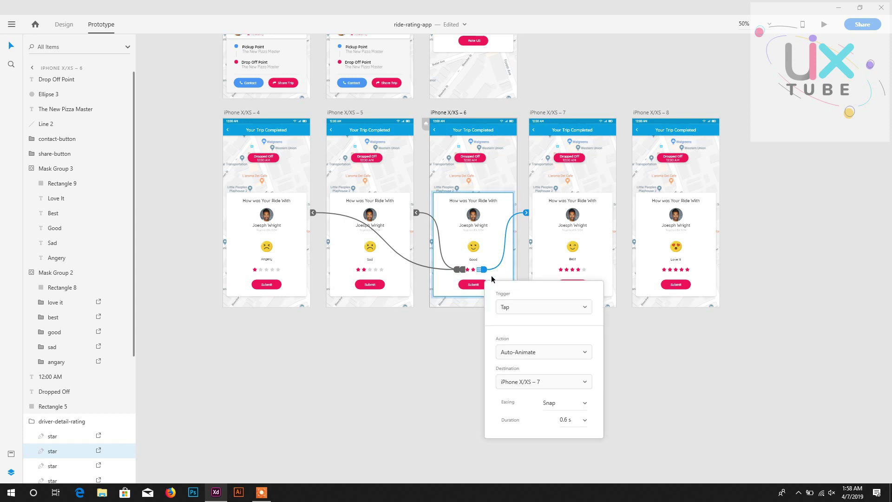
key(ctrl+1)
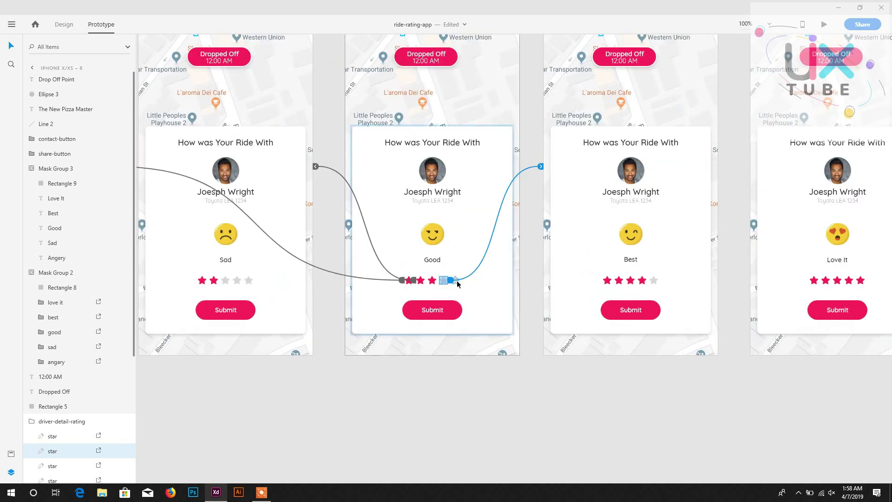
drag(462, 280, 785, 279)
- Link the first star on iPhone X/XS – 7 to iPhone X/XS – 4 and its second star to iPhone X/XS – 5
click(610, 285)
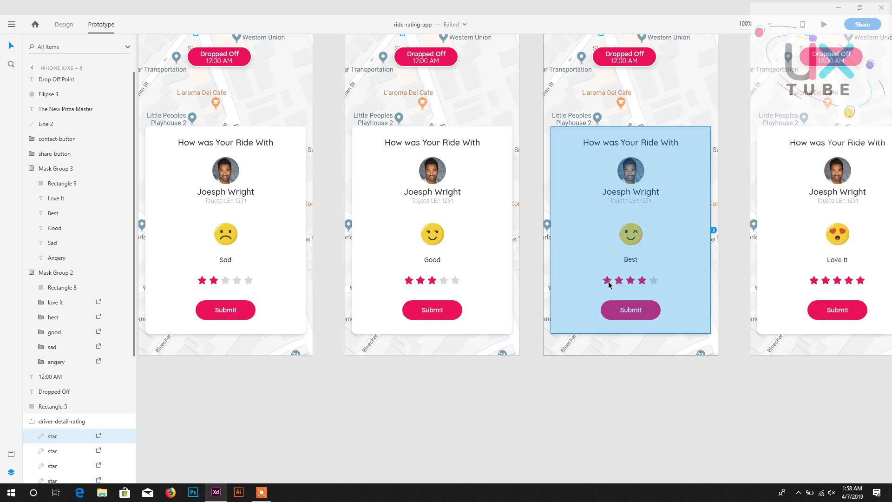
double_click(609, 285)
key(ctrl+minus)
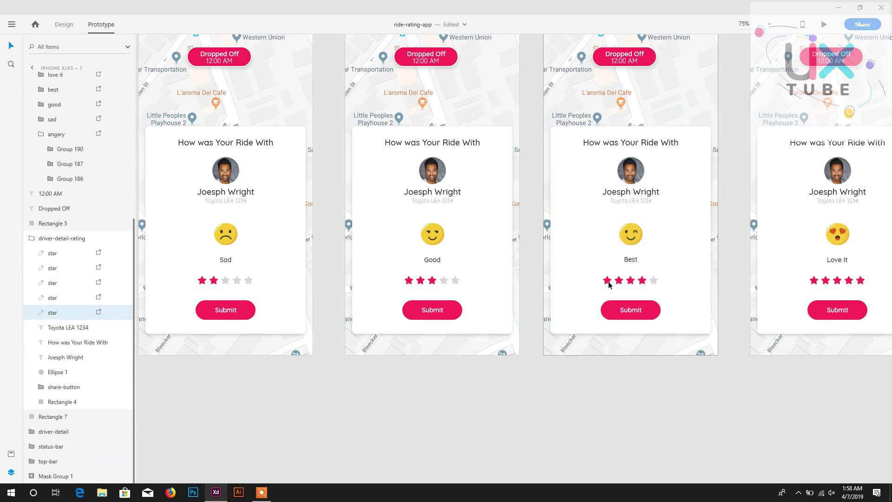
key(ctrl+minus)
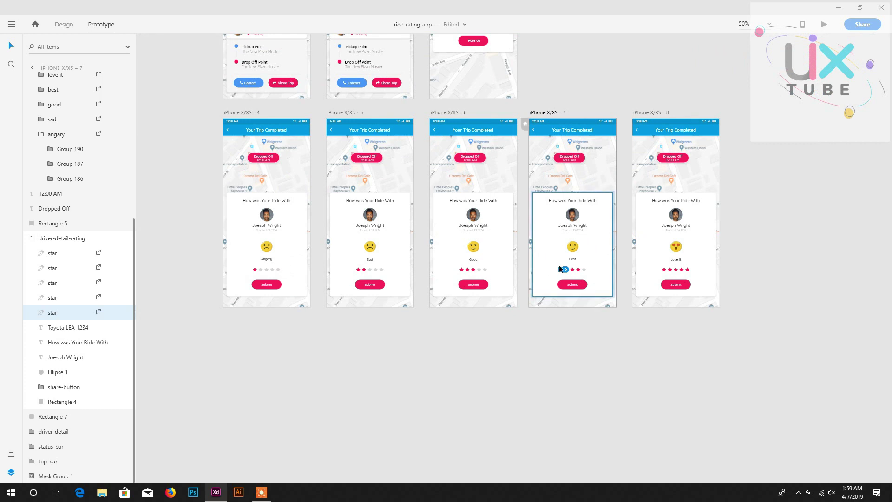
drag(565, 269, 235, 279)
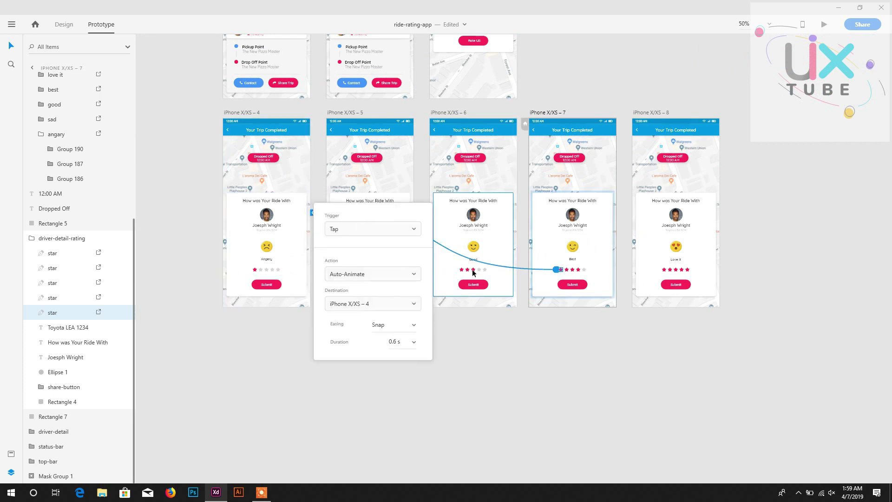
click(569, 271)
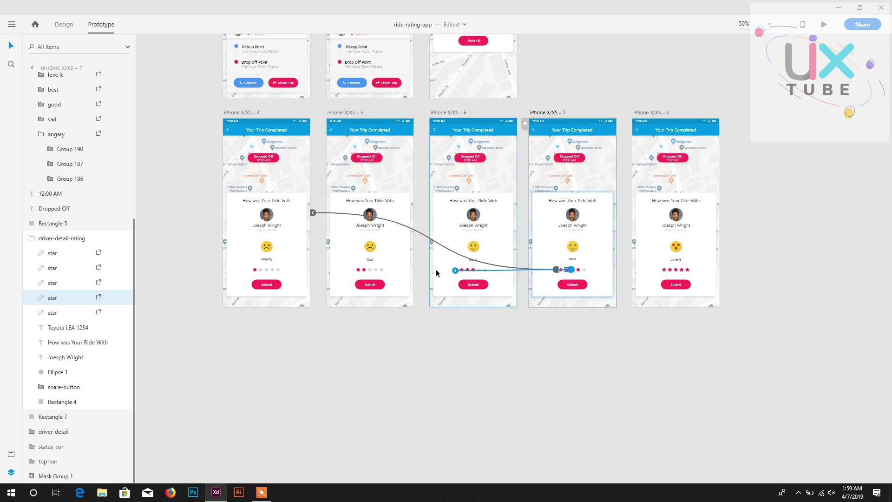
click(397, 272)
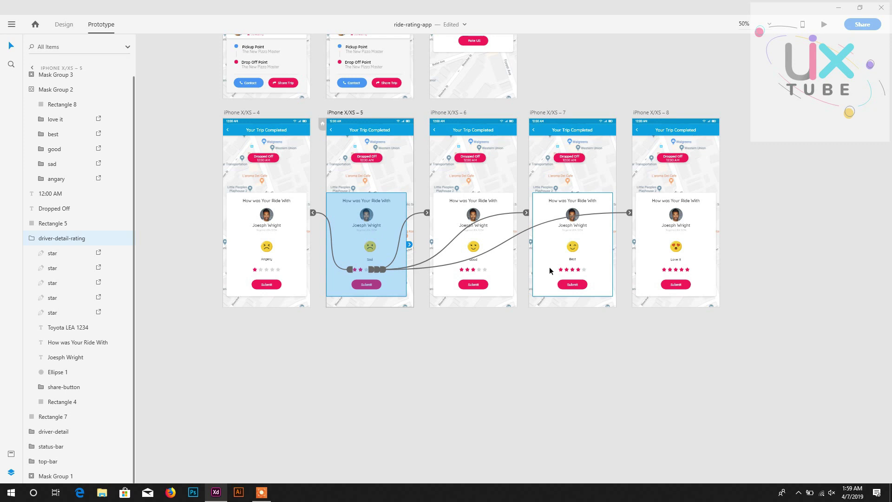
key(ctrl+z)
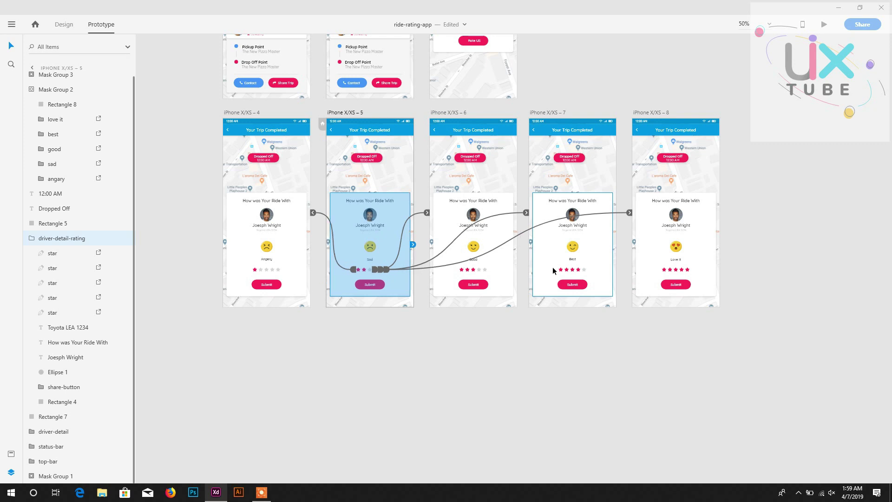
- Link the third star on iPhone X/XS – 7 to iPhone X/XS – 6 and its fifth star to iPhone X/XS – 8
click(572, 272)
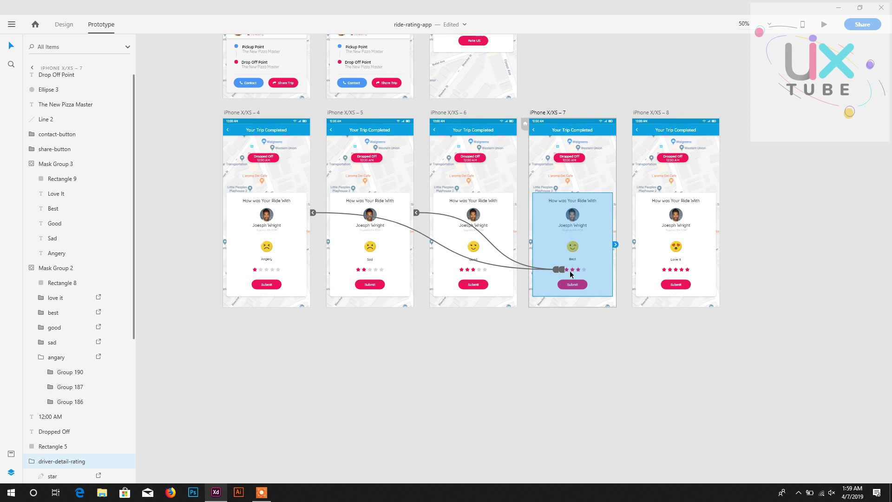
double_click(574, 273)
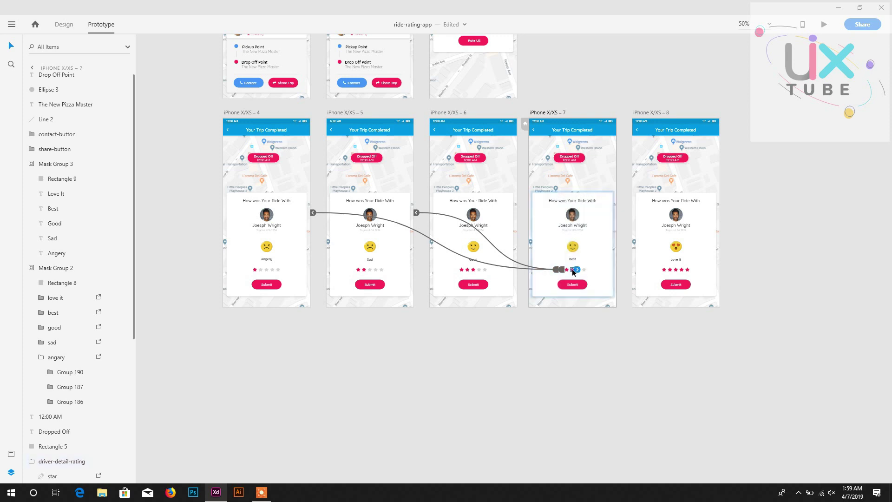
drag(577, 269, 501, 271)
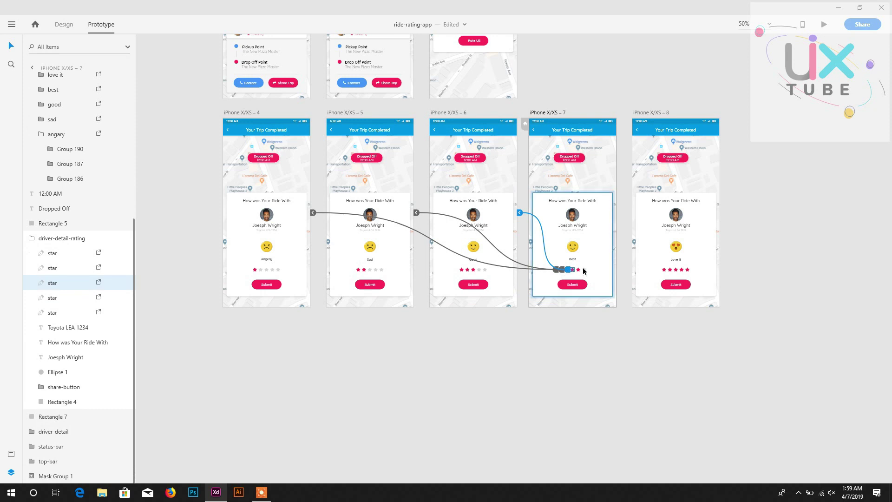
click(583, 268)
click(583, 269)
drag(589, 270, 637, 271)
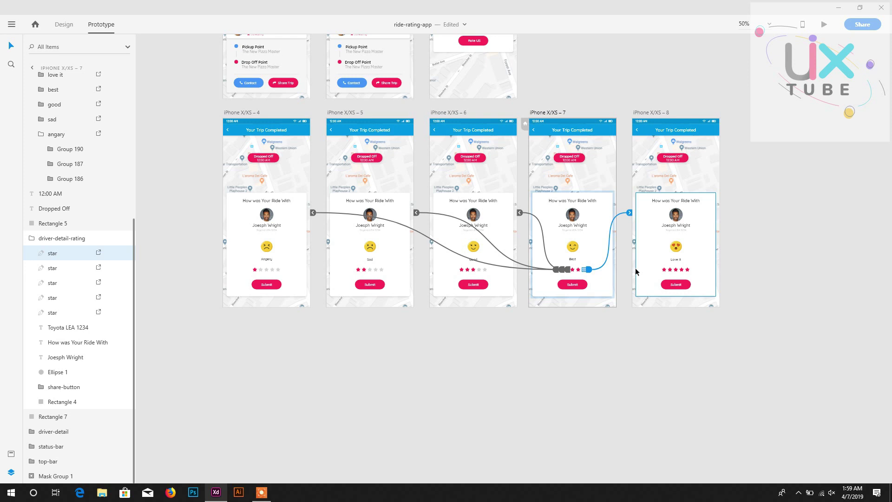
- Link the first star on iPhone X/XS – 8 to iPhone X/XS – 4 and its second star to iPhone X/XS – 5
click(667, 272)
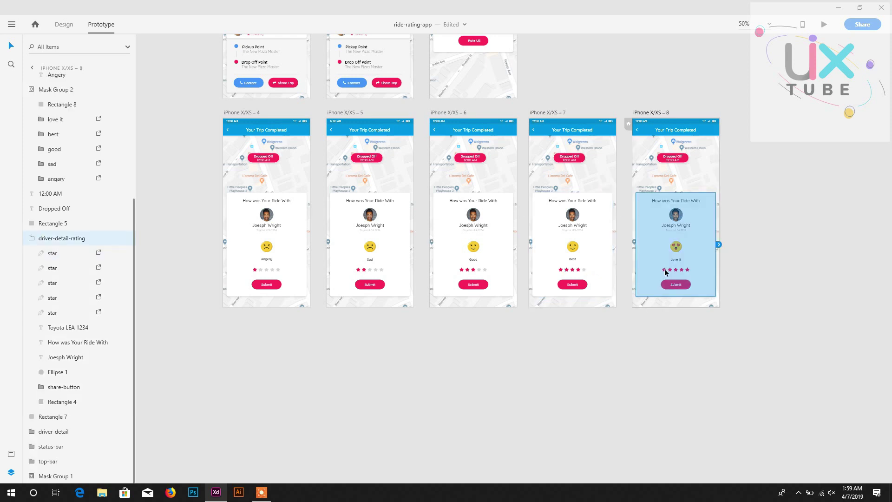
click(666, 269)
drag(668, 270, 302, 266)
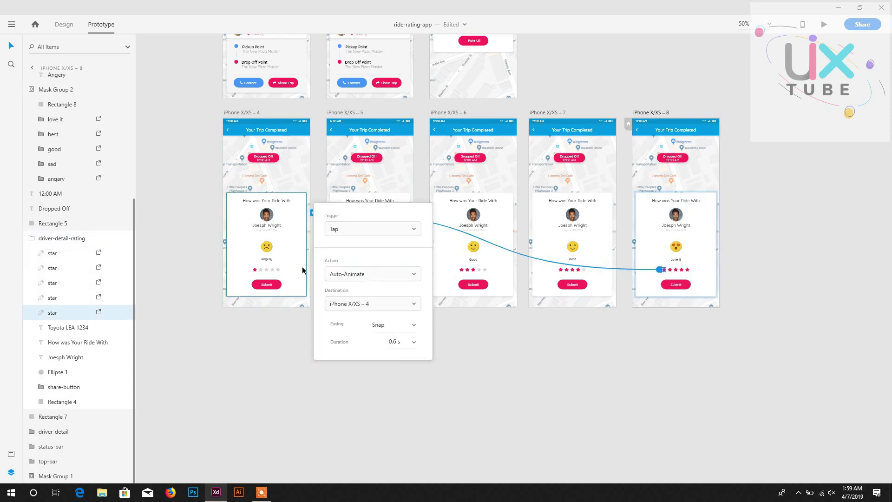
click(670, 269)
click(670, 268)
drag(673, 269, 465, 242)
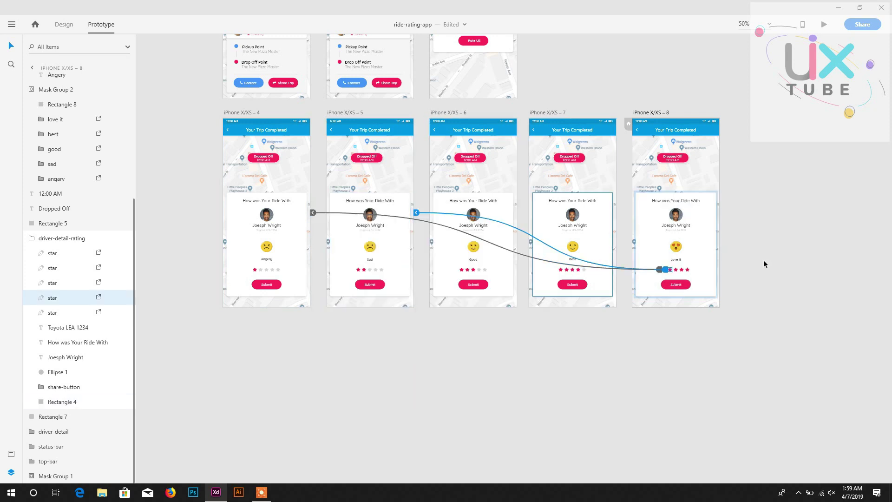
- Link the third star on iPhone X/XS – 8 to iPhone X/XS – 6 and its fourth star to iPhone X/XS – 7
click(676, 270)
click(676, 269)
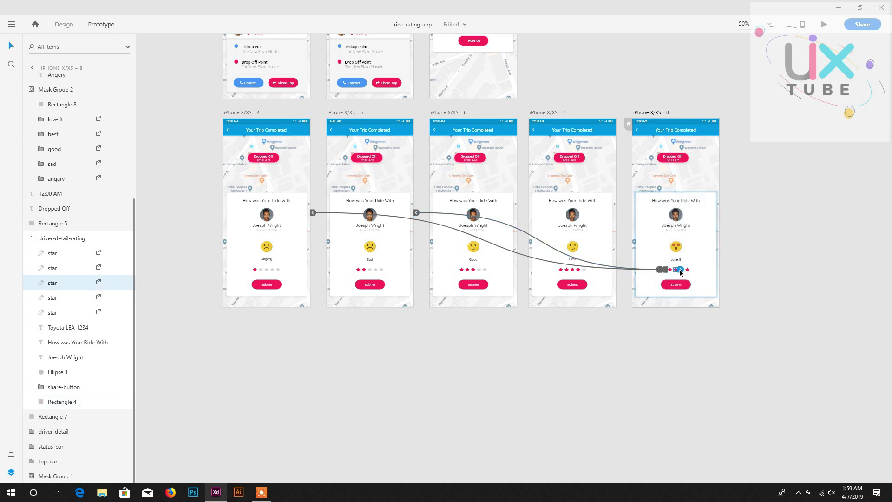
drag(681, 270, 510, 273)
click(510, 273)
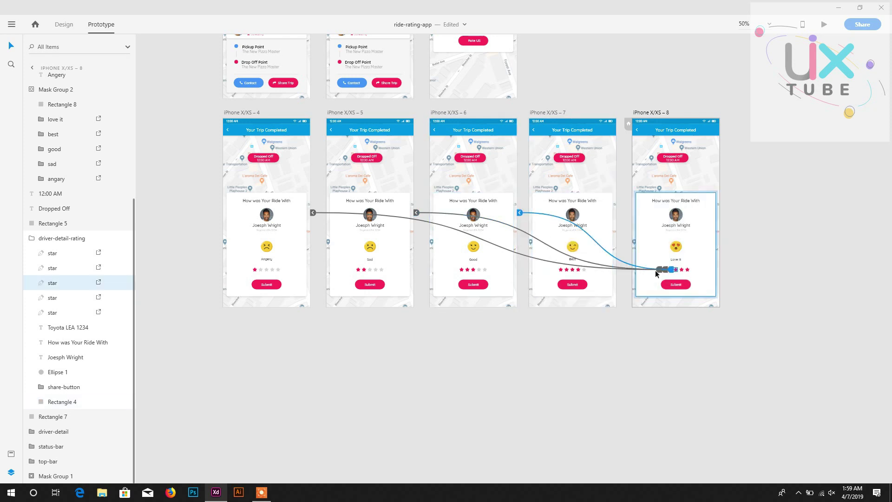
click(683, 272)
click(684, 271)
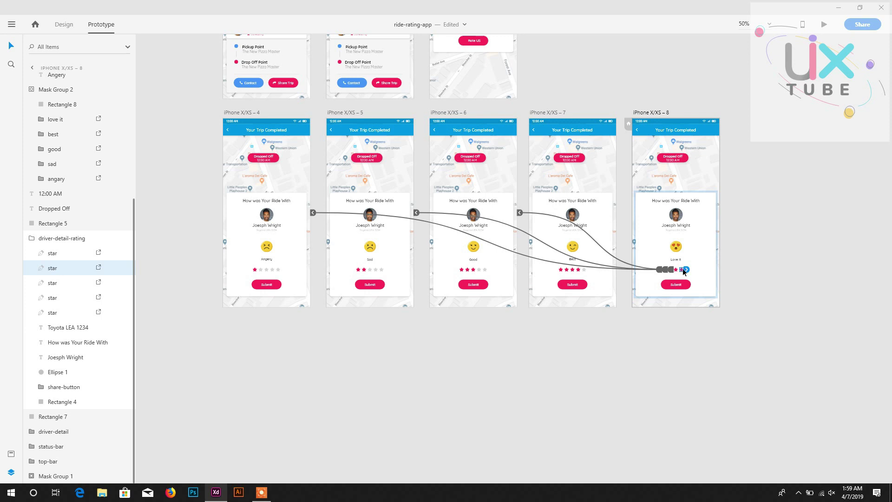
drag(686, 269, 588, 270)
click(601, 269)
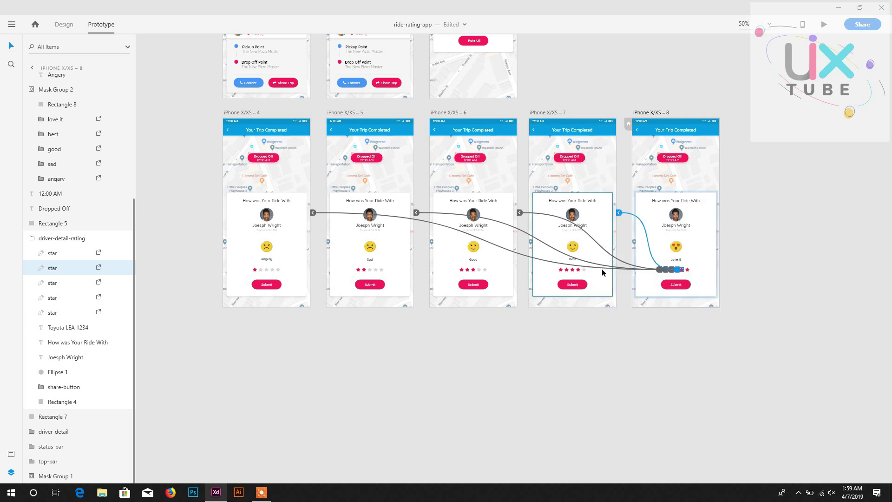
- Preview the prototype maximized from iPhone X/XS – 4, testing the second through fifth stars in order and then the first star
click(235, 112)
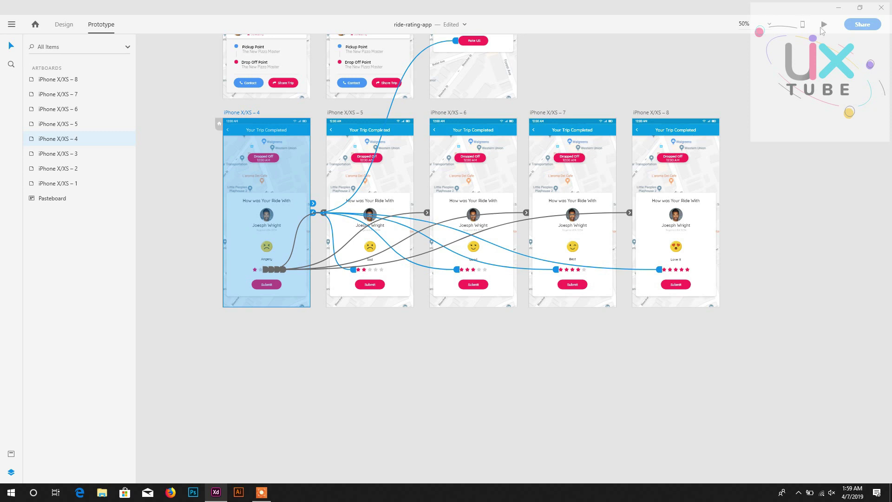
key(ctrl+Return)
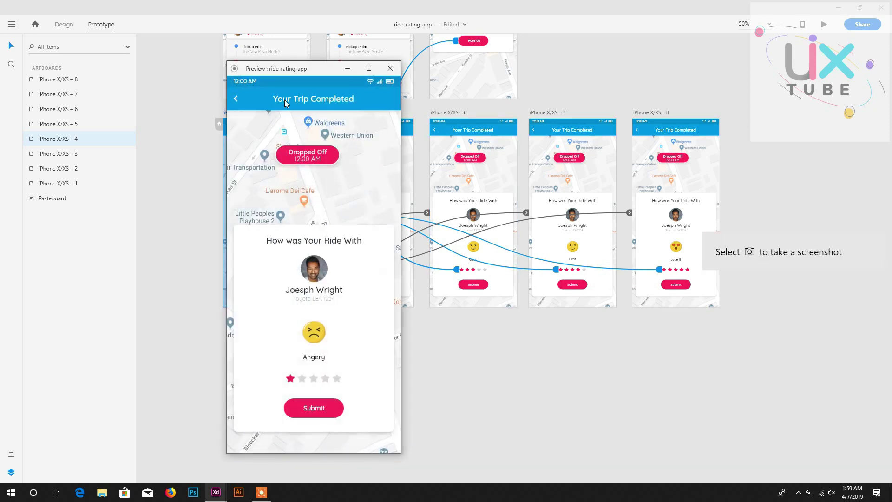
click(368, 69)
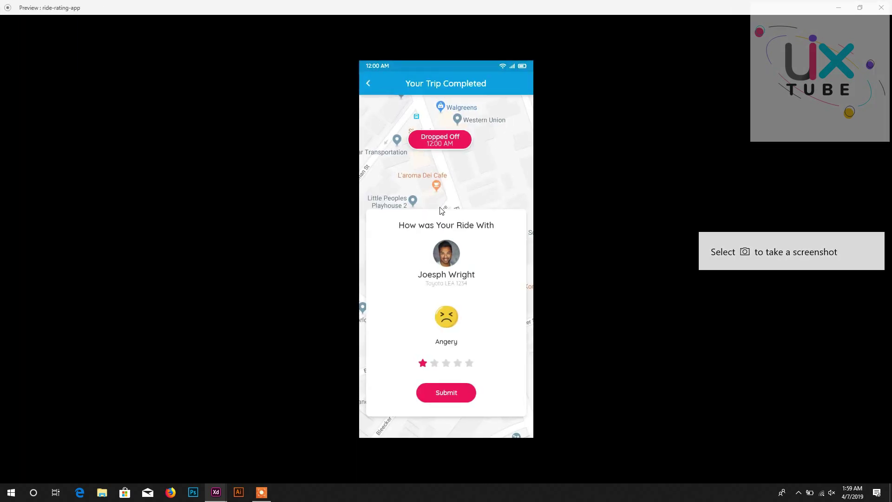
click(434, 363)
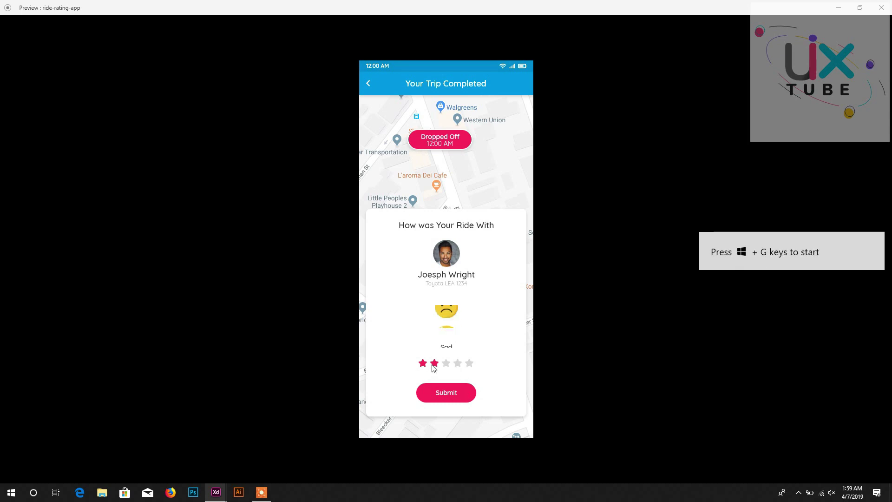
click(446, 364)
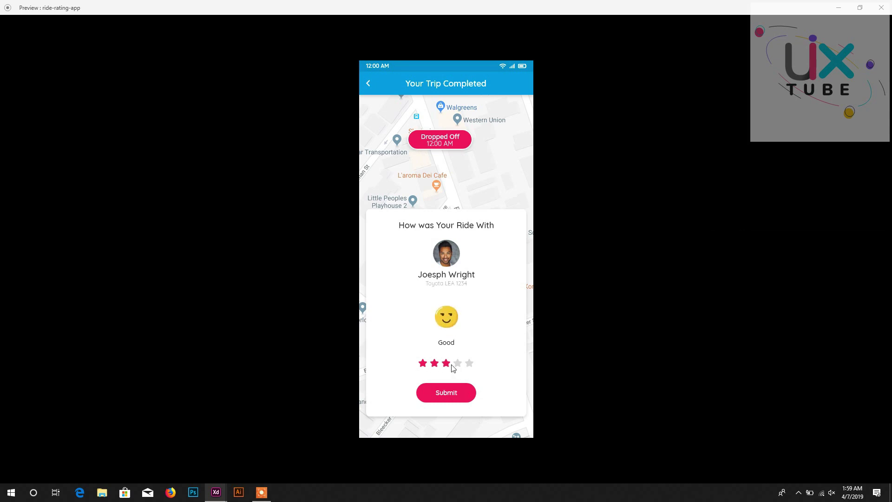
click(458, 368)
click(469, 364)
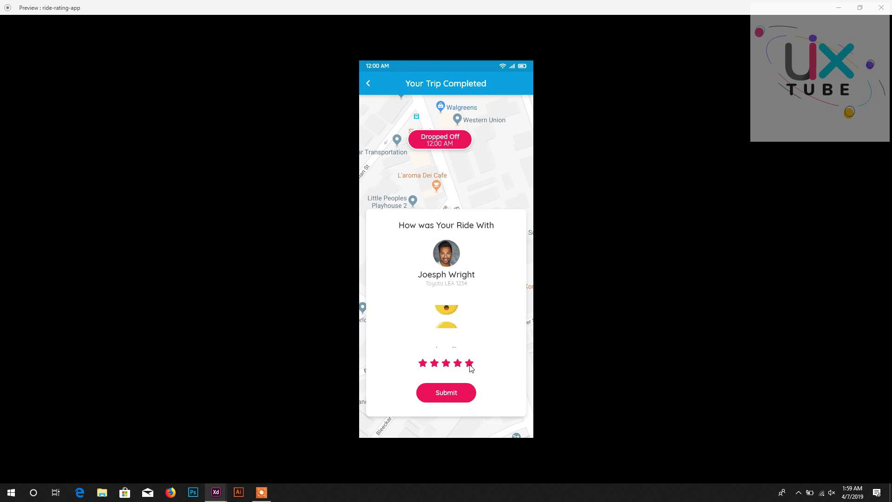
click(422, 364)
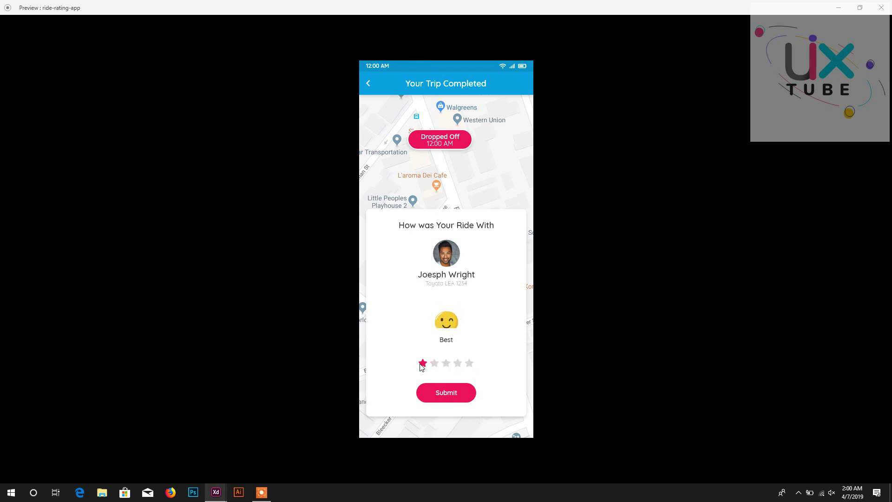
- Test jumps between non-adjacent star ratings in the preview, including fourth to second and fifth to first, then close it
click(457, 365)
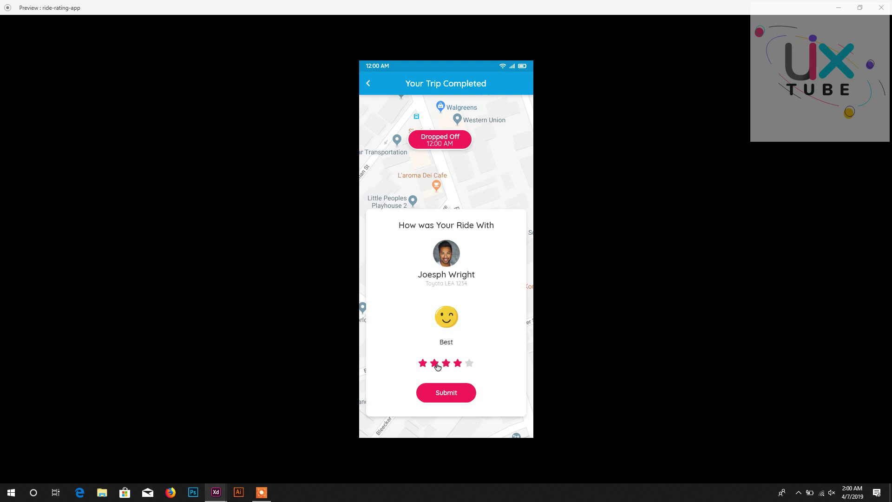
click(435, 365)
click(470, 365)
click(425, 368)
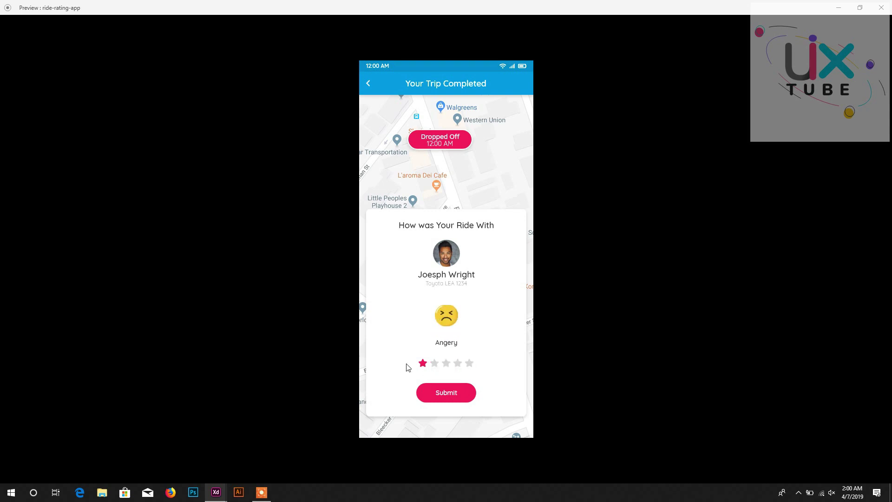
click(468, 365)
click(456, 367)
click(435, 365)
click(882, 7)
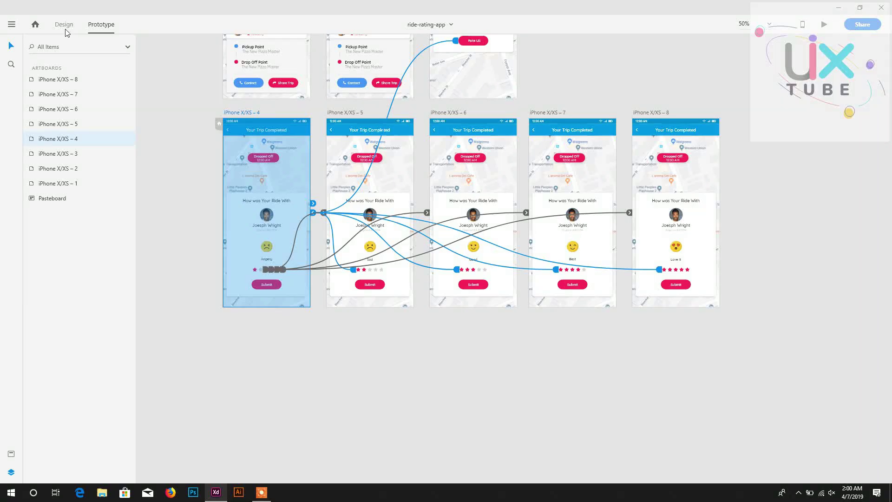
- Return to design mode, duplicate artboard iPhone X/XS – 8, and place the copy below iPhone X/XS – 5
click(65, 29)
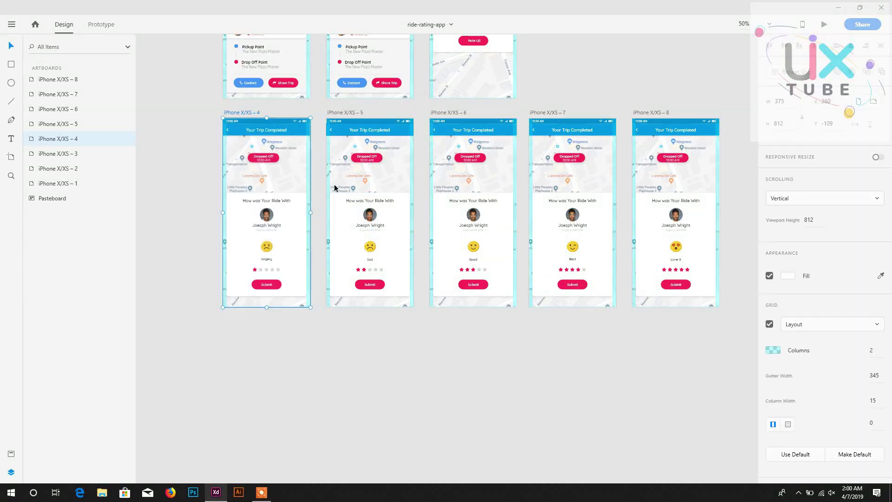
click(649, 113)
right_click(637, 115)
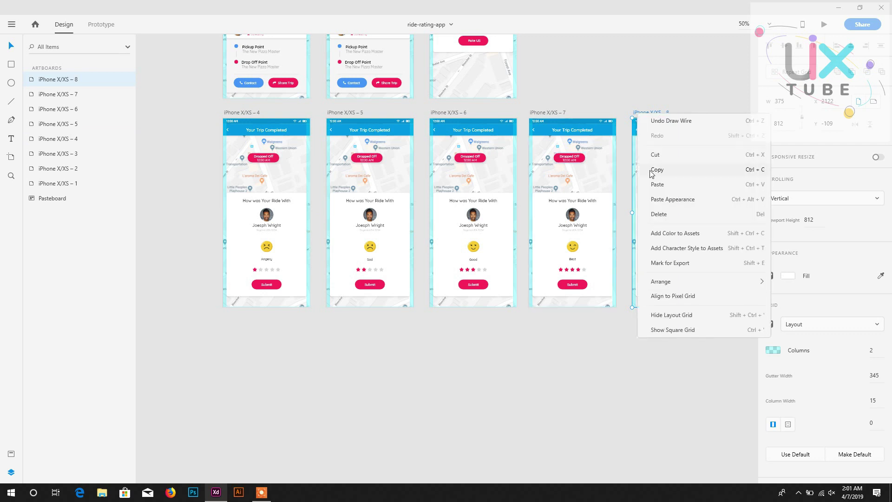
key(Escape)
right_click(372, 345)
click(390, 386)
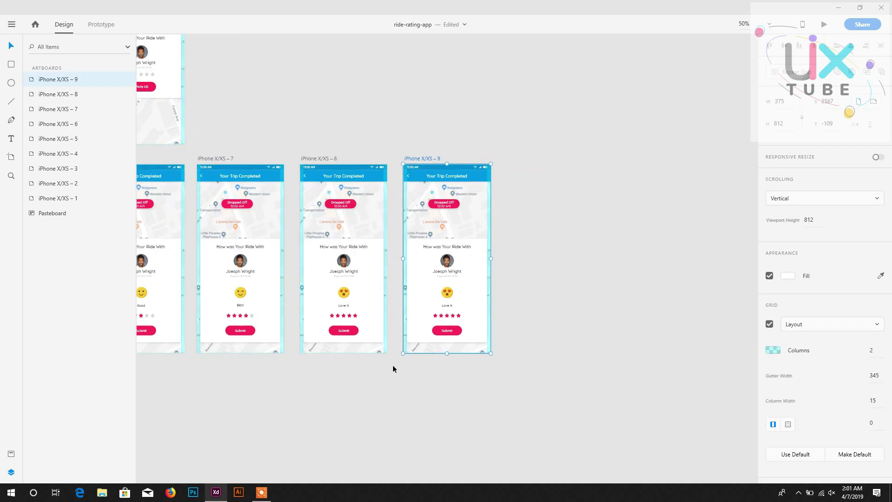
drag(620, 55, 207, 273)
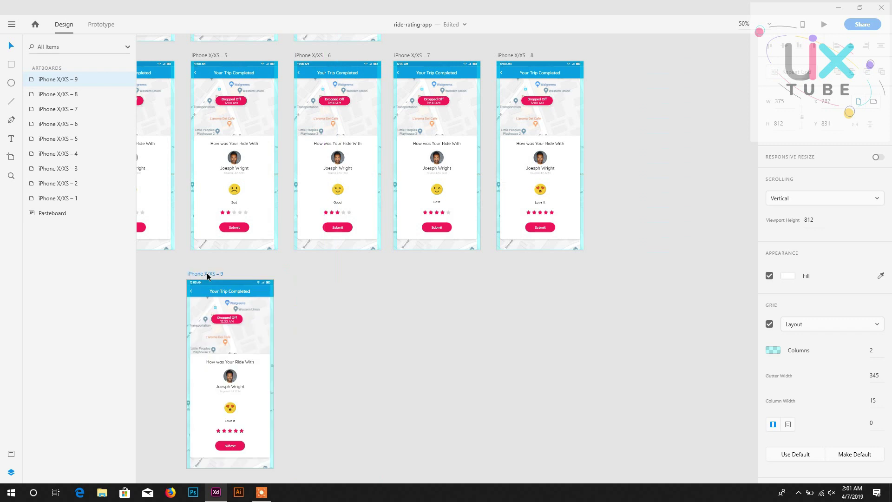
drag(363, 342, 514, 247)
drag(359, 177, 363, 200)
key(ctrl+equal)
drag(408, 336, 514, 236)
key(ctrl+equal)
key(ctrl+equal)
key(ctrl+equal)
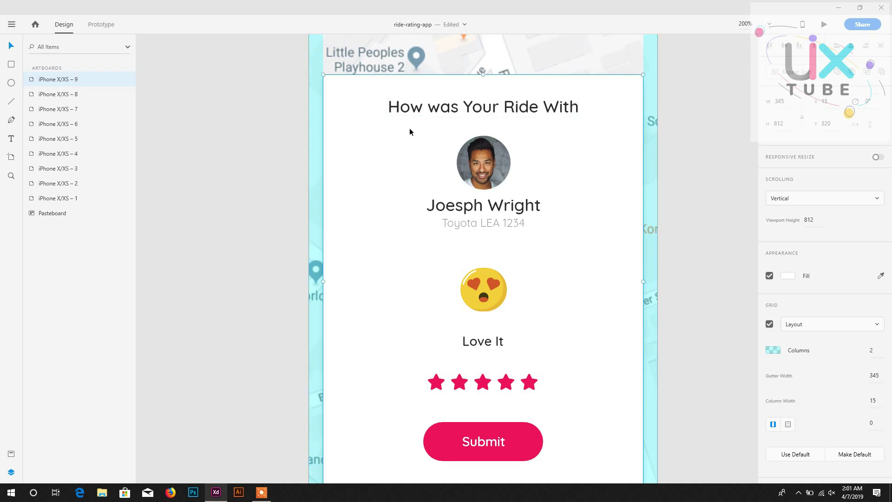
click(507, 111)
key(Delete)
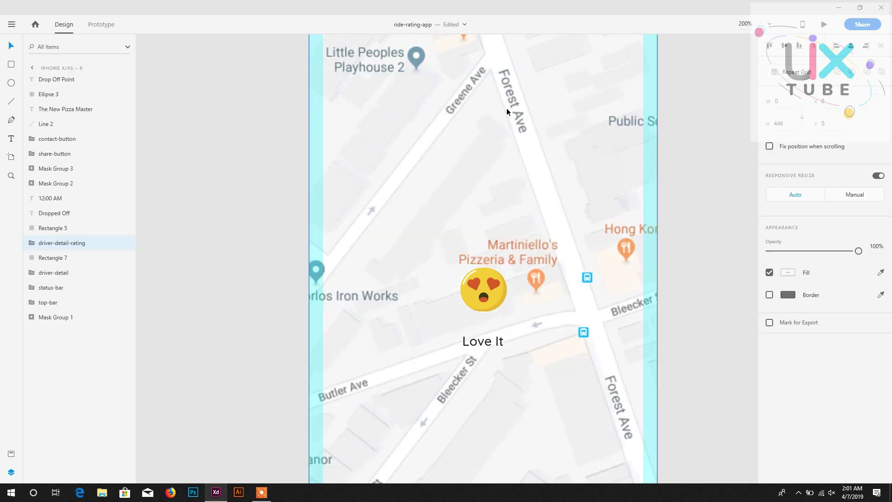
key(ctrl+z)
- Delete the masked emoji and the masked Love It label from the iPhone X/XS – 9 artboard
scroll(456, 237, down, 1)
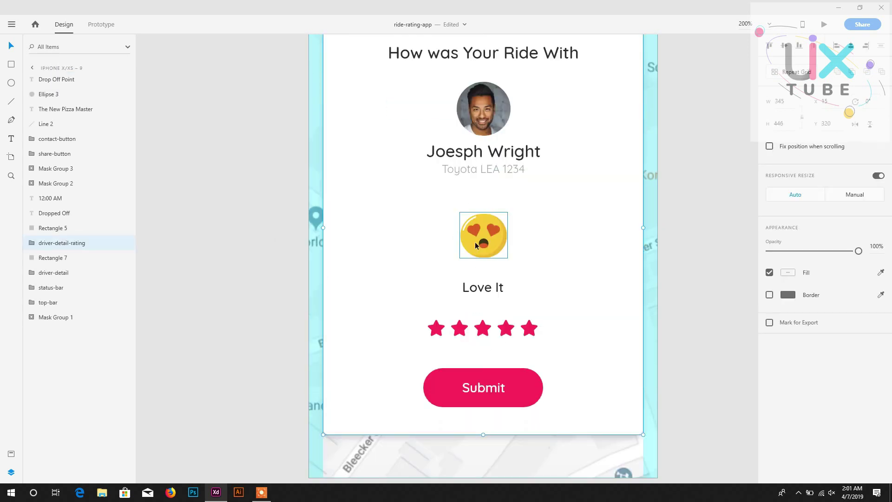
double_click(490, 251)
shift+click(482, 293)
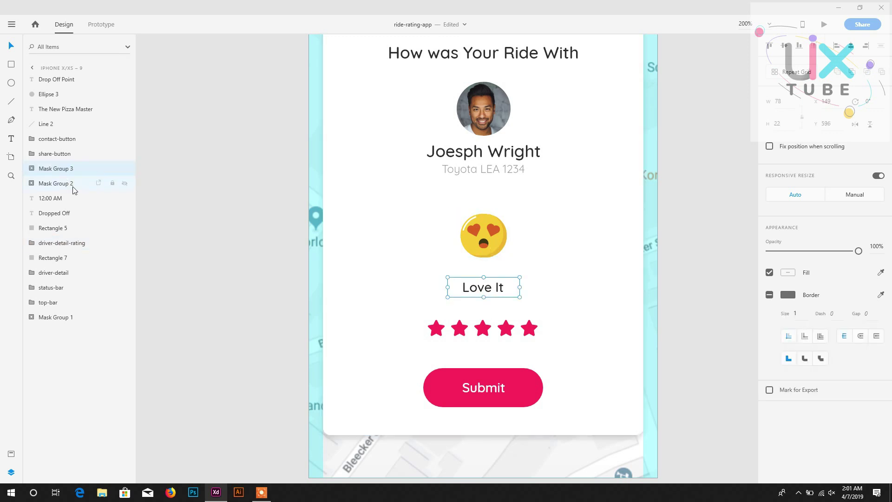
key(Delete)
- Delete all five stars and the Submit button from the driver-detail-rating group on iPhone X/XS – 9
double_click(39, 212)
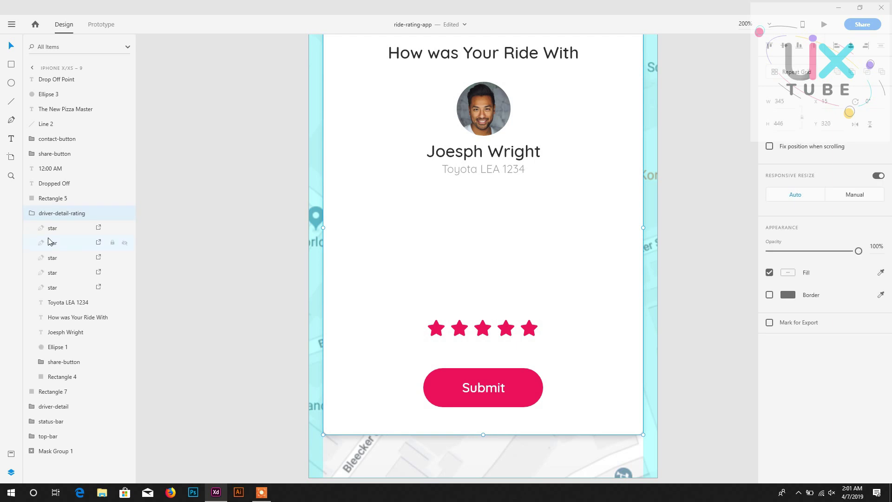
click(54, 230)
shift+click(56, 288)
key(Delete)
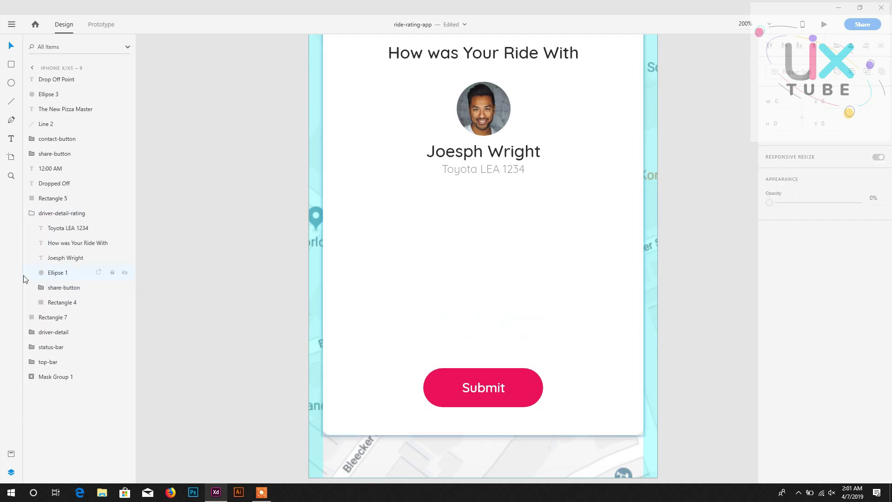
click(439, 381)
key(Delete)
- Shorten the white card rectangle on iPhone X/XS – 9 from its lower edge to a height of about 360
scroll(456, 375, up, 1)
scroll(457, 379, down, 1)
click(458, 378)
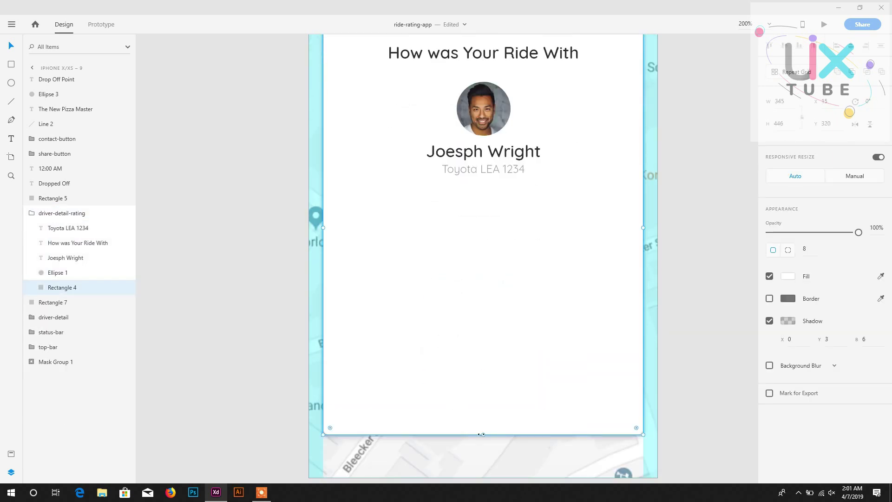
drag(482, 429, 474, 350)
scroll(479, 257, up, 2)
scroll(478, 257, down, 1)
key(ctrl+minus)
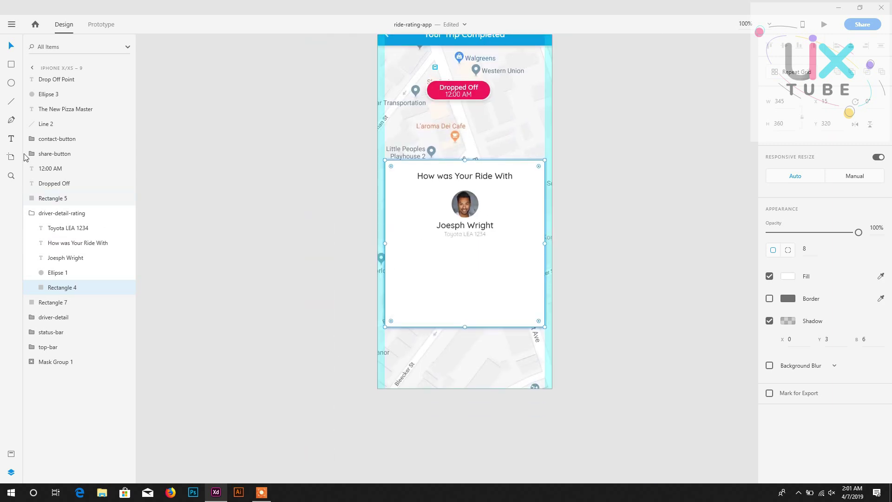
- Import the check-circle SVG from the rating-app asset folder into the driver-detail-rating group
click(15, 27)
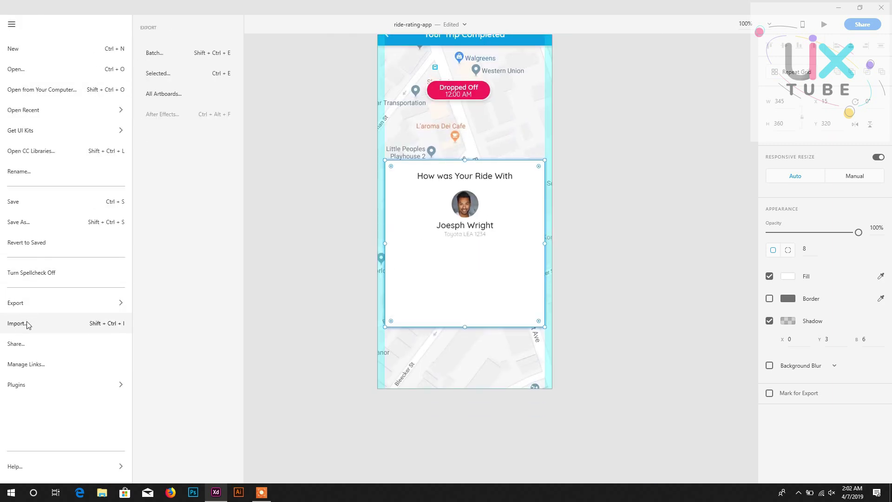
click(370, 252)
key(ctrl+shift+i)
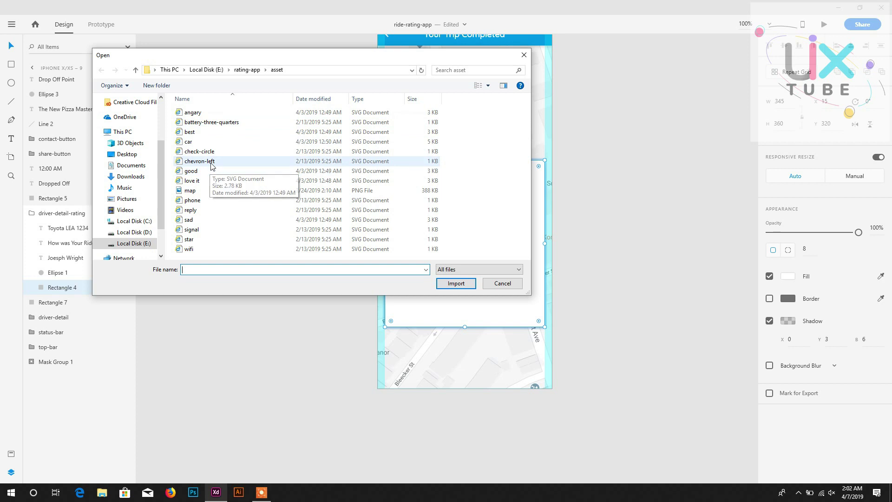
click(201, 153)
click(434, 284)
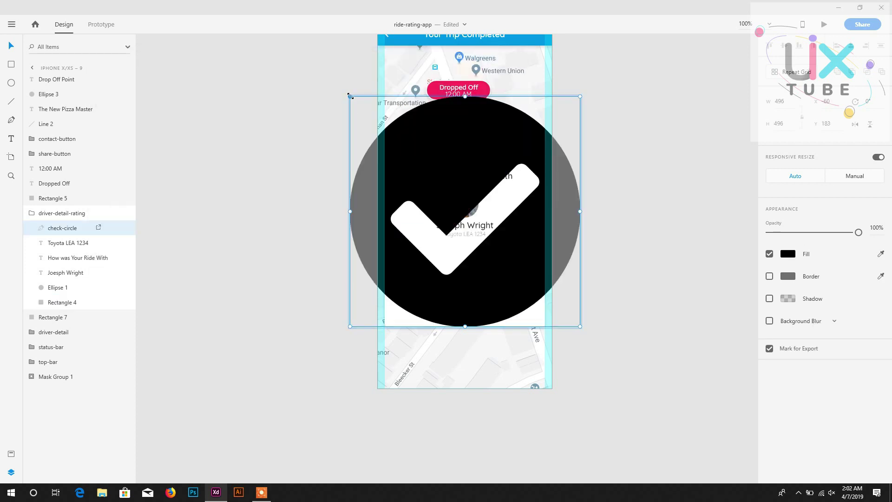
- Scale the check-circle icon down proportionally to fit the card and place it below the driver's car details
drag(350, 96, 445, 271)
scroll(437, 276, down, 2)
key(ctrl+=)
key(ctrl+=)
key(ctrl+=)
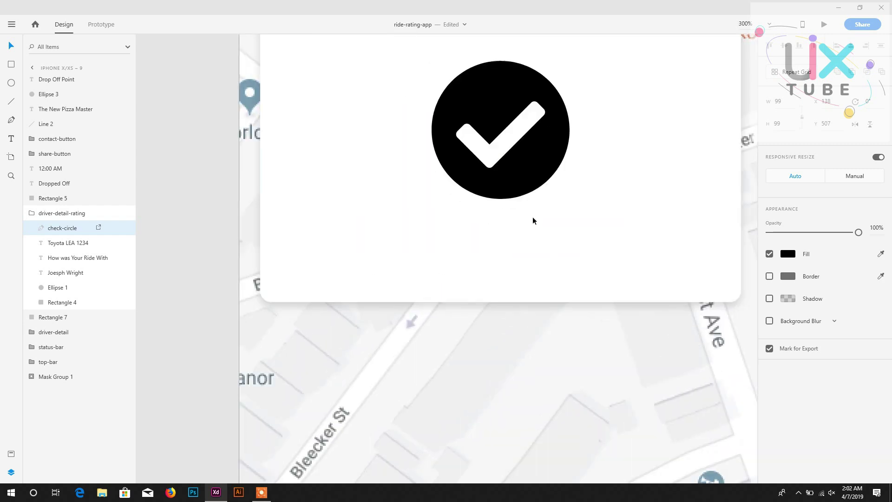
scroll(533, 221, up, 2)
drag(432, 139, 476, 186)
drag(524, 202, 507, 172)
- Center the check-circle icon horizontally on the white card
shift+click(588, 158)
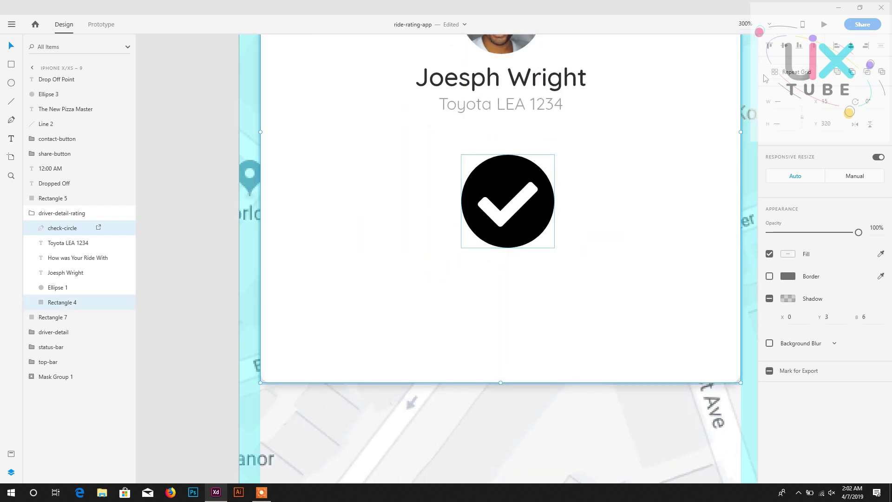
click(846, 48)
click(402, 189)
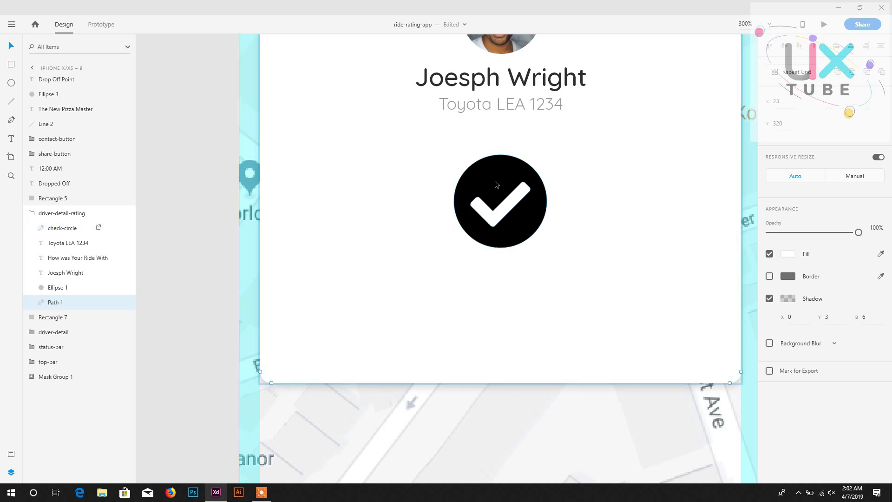
- Change the check-circle icon's fill to a solid green
click(496, 184)
click(788, 254)
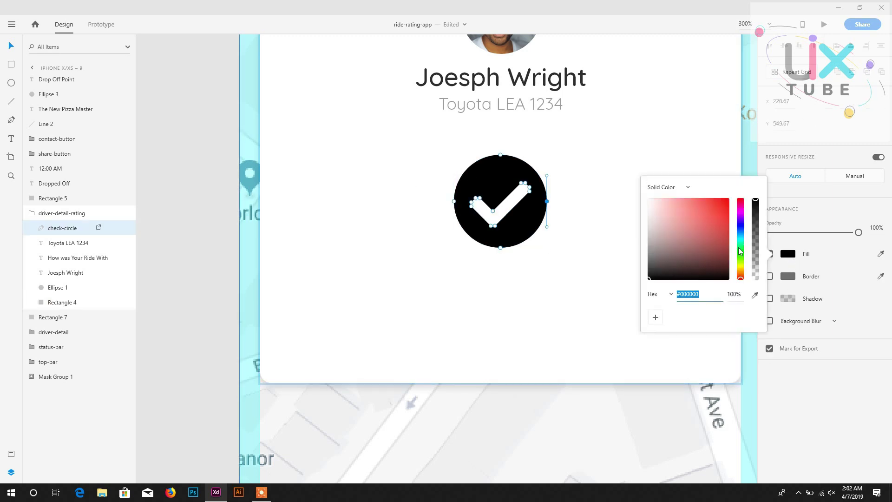
click(740, 251)
click(740, 260)
click(718, 224)
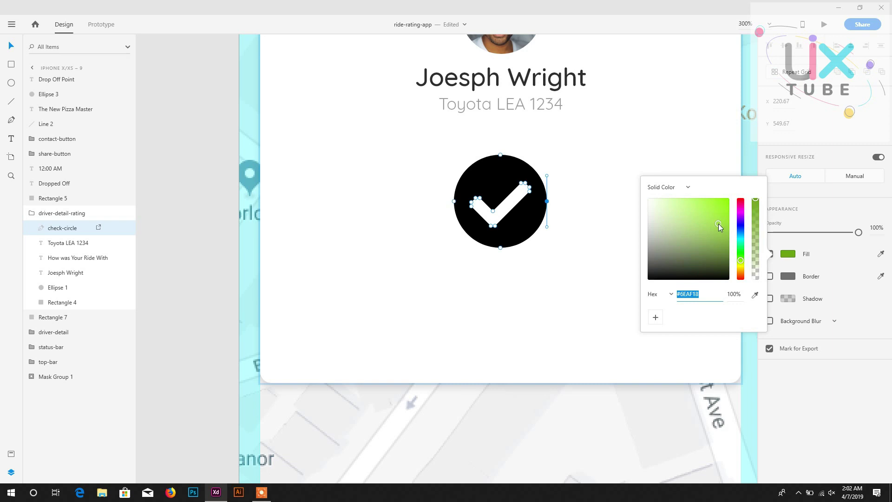
click(615, 211)
- Duplicate the driver's name text below the check-circle icon and change the copy to "Thanks For Rating"
click(469, 84)
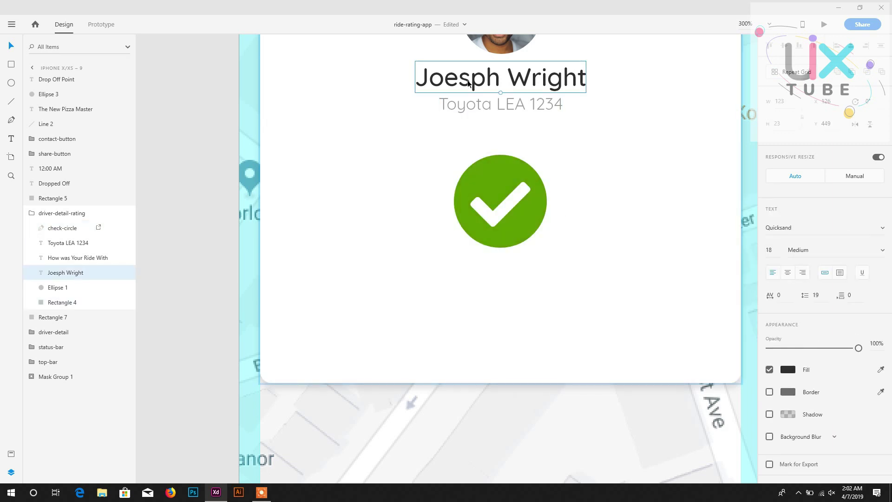
drag(469, 84, 479, 300)
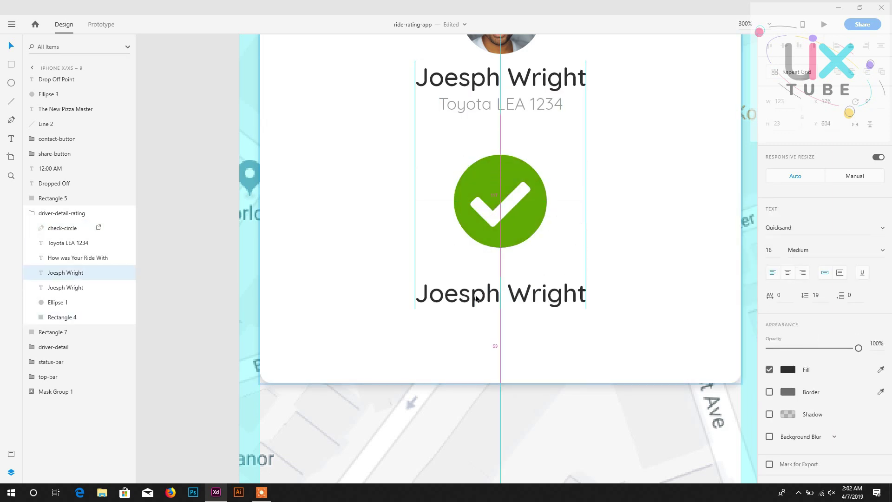
double_click(479, 300)
text(Thanks)
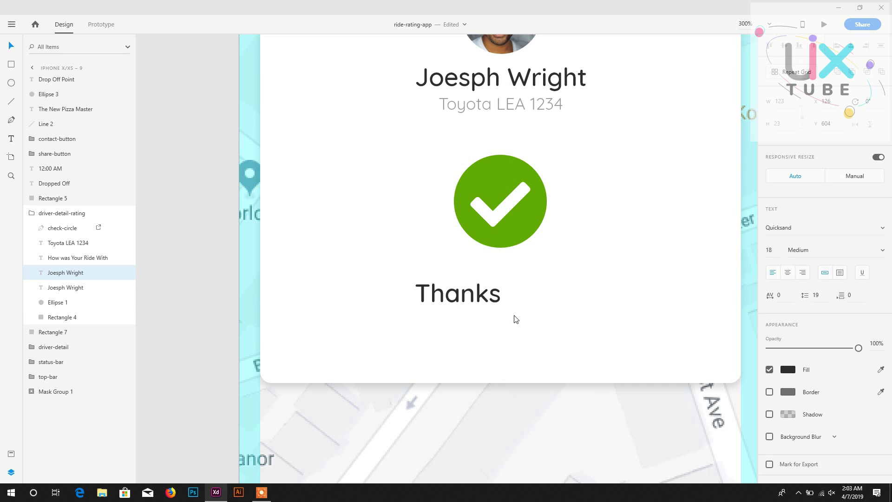
text( For Rating)
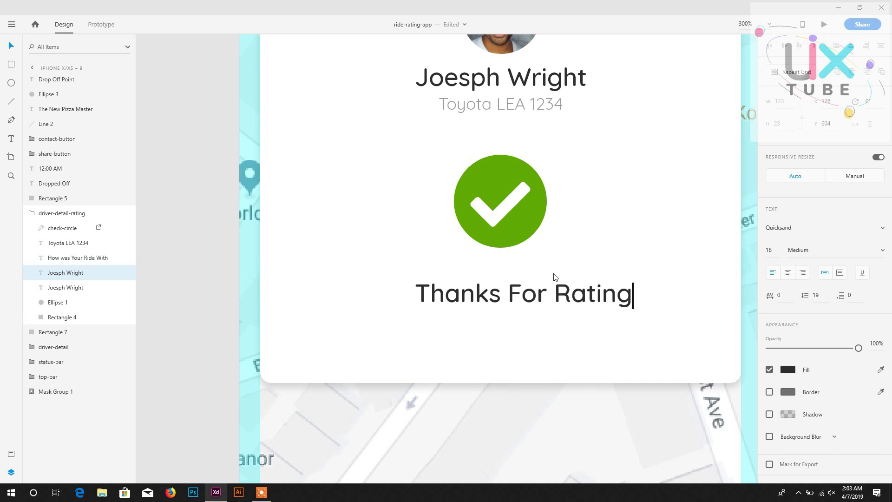
click(11, 46)
scroll(400, 215, up, 4)
scroll(400, 203, down, 1)
scroll(405, 204, up, 3)
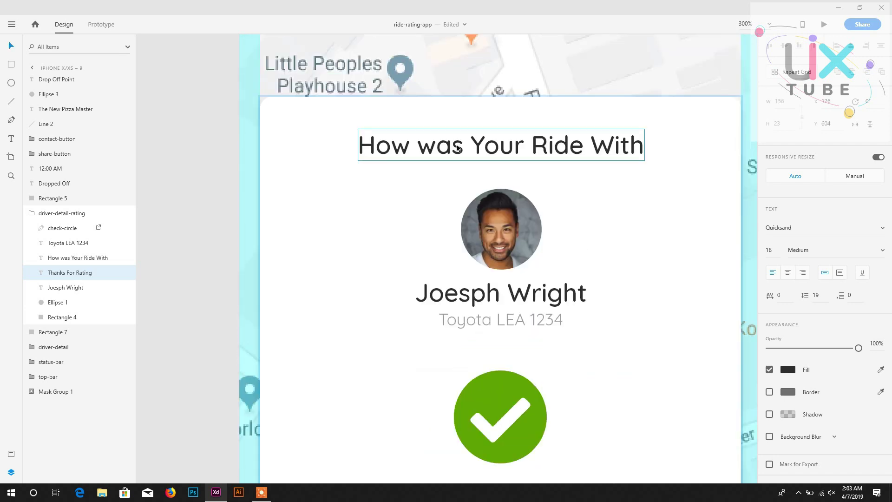
- Delete the "How was Your Ride With" heading, then center the "Thanks For Rating" text horizontally on the card and save
click(458, 148)
key(Delete)
scroll(457, 148, down, 3)
click(505, 387)
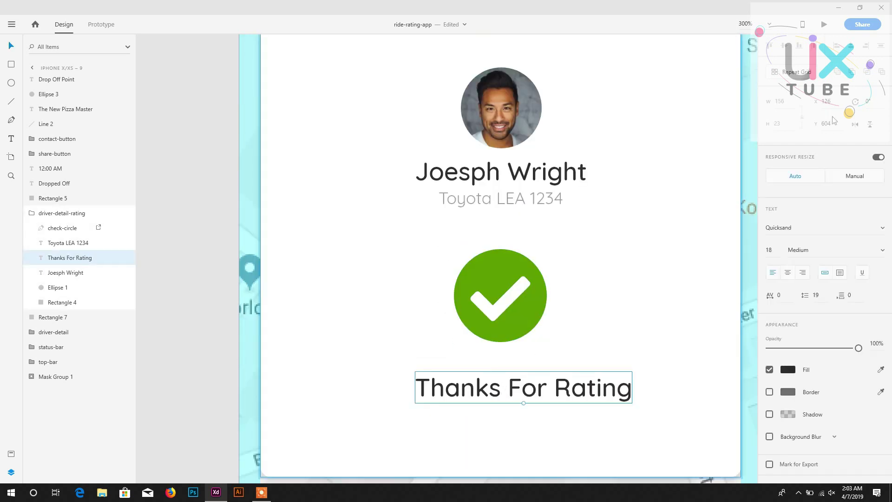
shift+click(599, 332)
click(851, 46)
scroll(472, 271, down, 2)
key(ctrl+s)
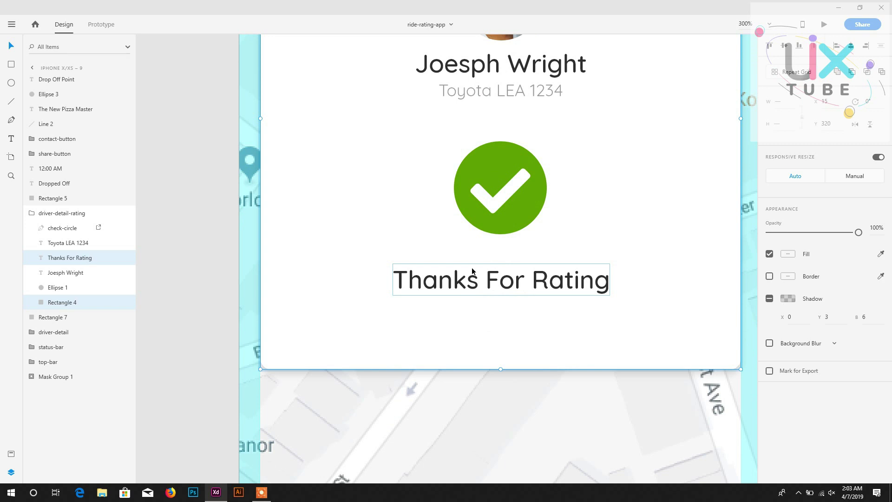
- Copy the iPhone X/XS – 9 artboard and paste a duplicate beside it
key(ctrl+1)
scroll(370, 235, up, 3)
click(411, 82)
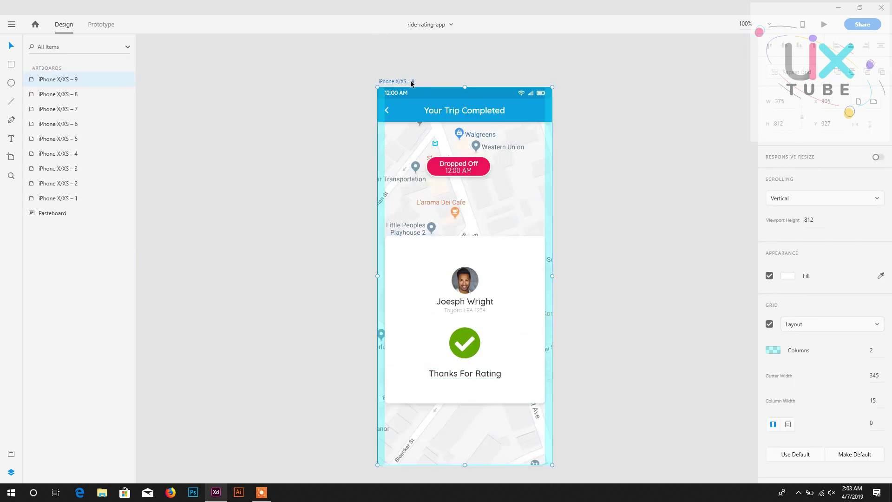
right_click(410, 82)
click(588, 160)
scroll(587, 154, up, 1)
right_click(585, 143)
click(606, 171)
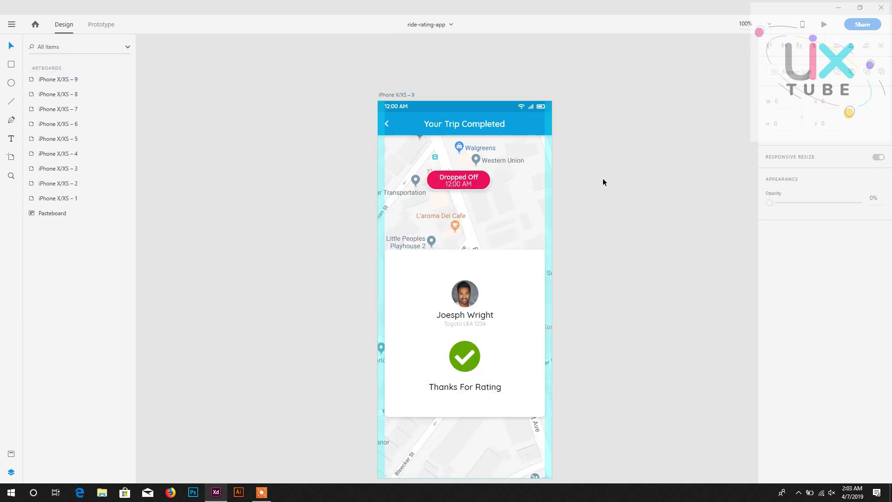
scroll(492, 235, down, 1)
- Set the font size of the "Thanks For Rating" text on iPhone X/XS – 9 to 1
click(232, 339)
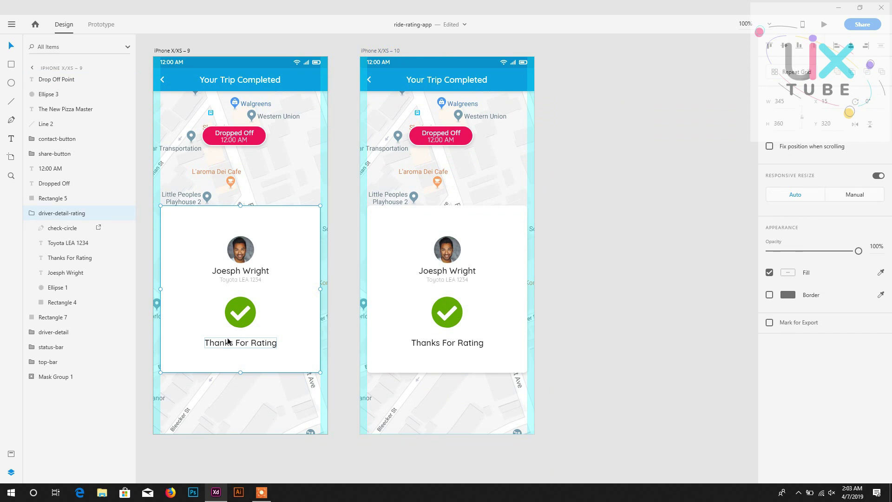
click(227, 343)
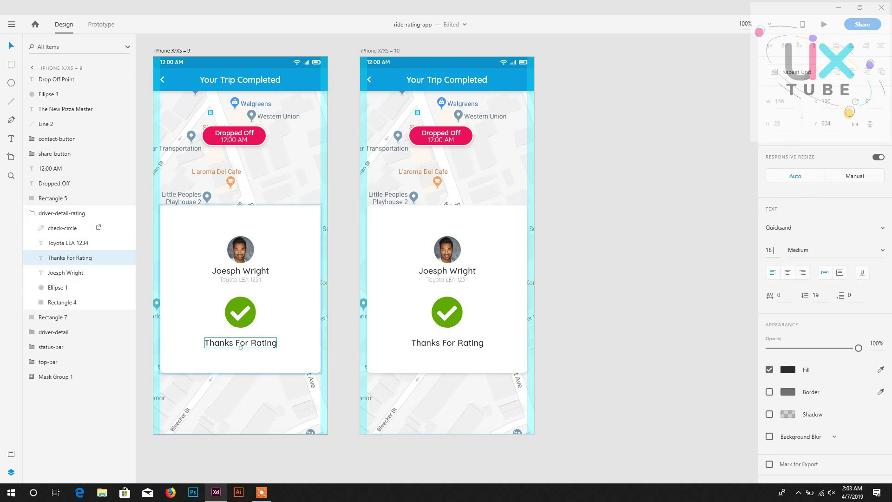
text(1)
- Shrink the check-circle icon on iPhone X/XS – 9 to a 0.5 × 0.5 dot
click(238, 312)
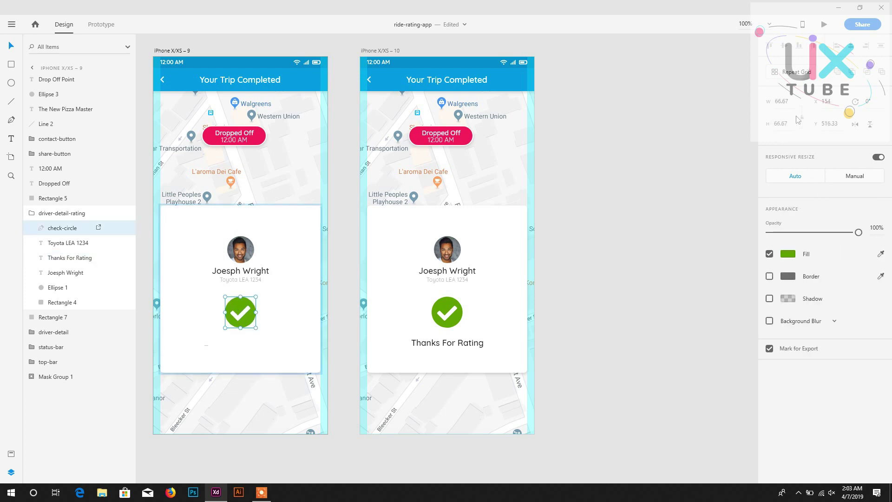
text(1)
key(Return)
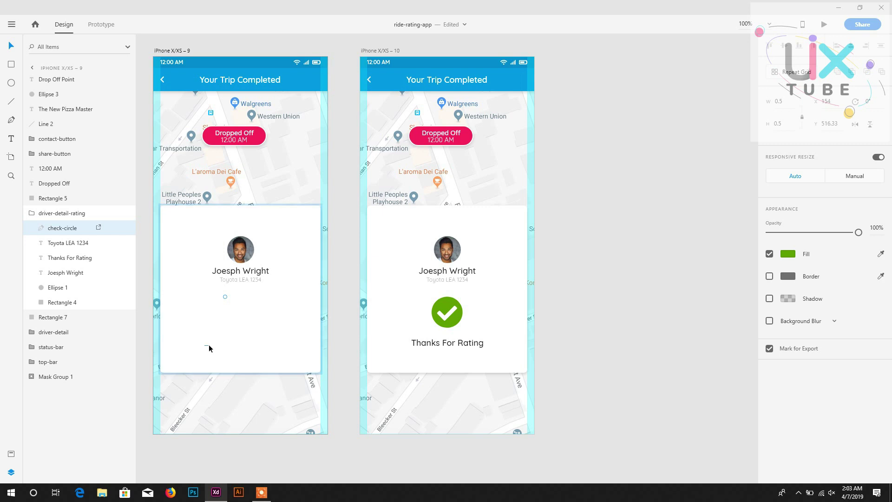
- Center the shrunken text on the iPhone X/XS – 9 card, center-align the "Thanks For Rating" text on iPhone X/XS – 10 and save
click(206, 346)
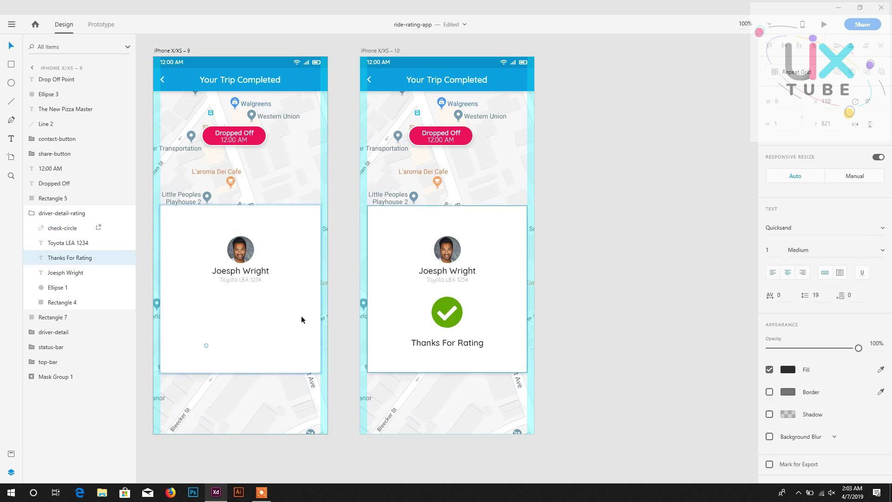
shift+click(307, 277)
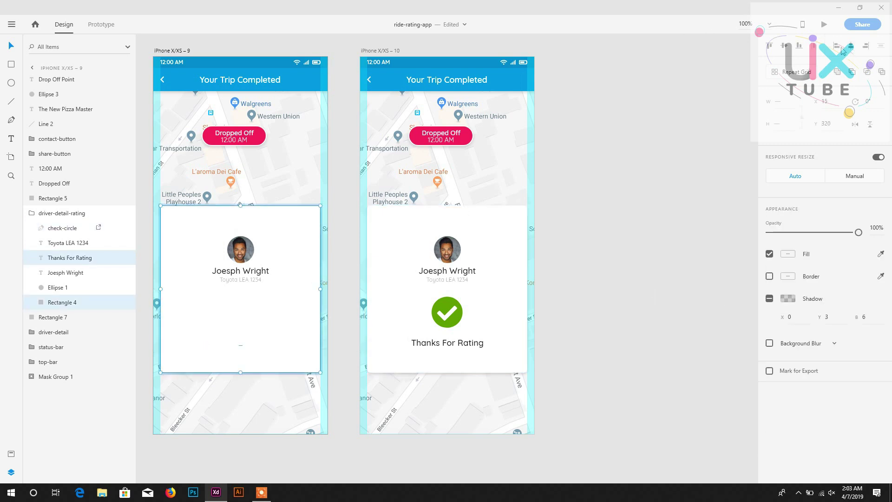
double_click(456, 343)
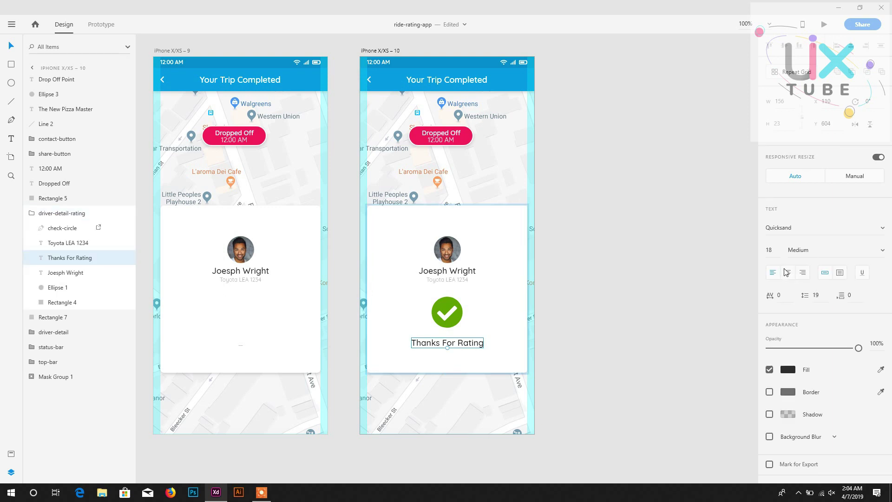
click(788, 273)
key(ctrl+s)
- In prototype mode, wire the Angery screen's Submit button to iPhone X/XS – 9 with a Tap trigger, Auto-Animate, Snap easing and 0.6 s duration
scroll(203, 274, up, 3)
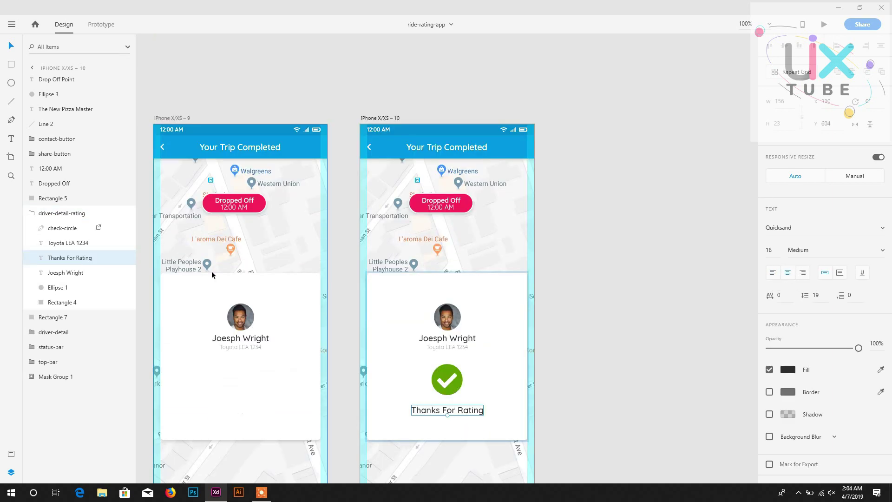
drag(277, 292, 372, 203)
scroll(279, 149, up, 3)
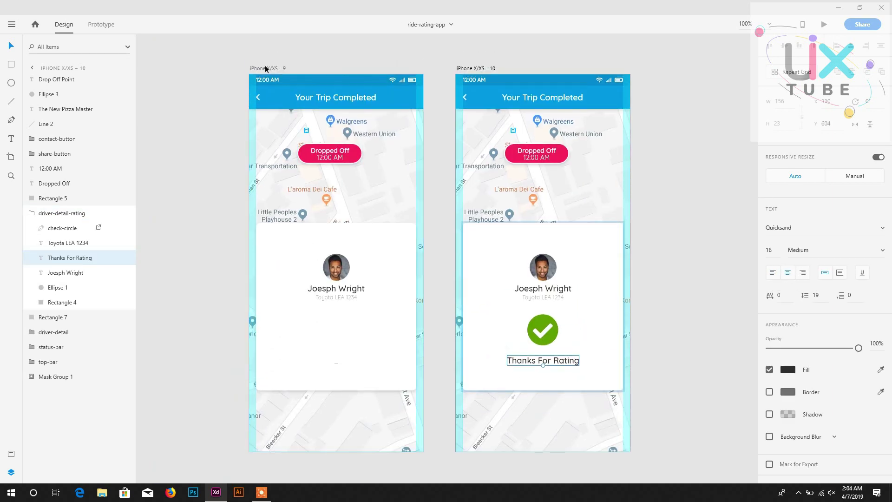
click(267, 69)
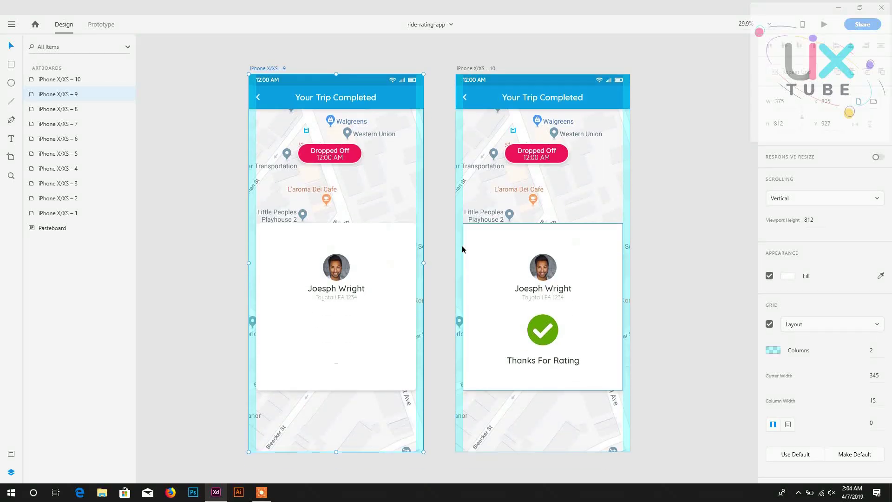
key(ctrl+0)
scroll(533, 271, down, 2)
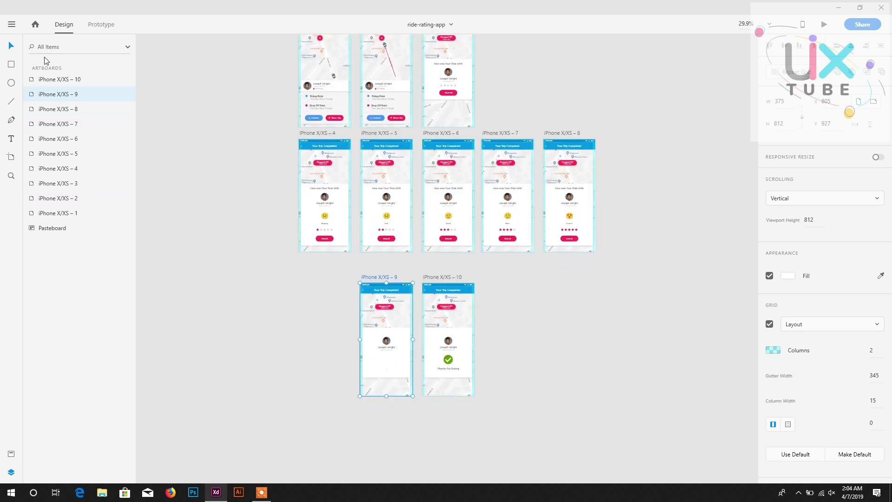
click(101, 25)
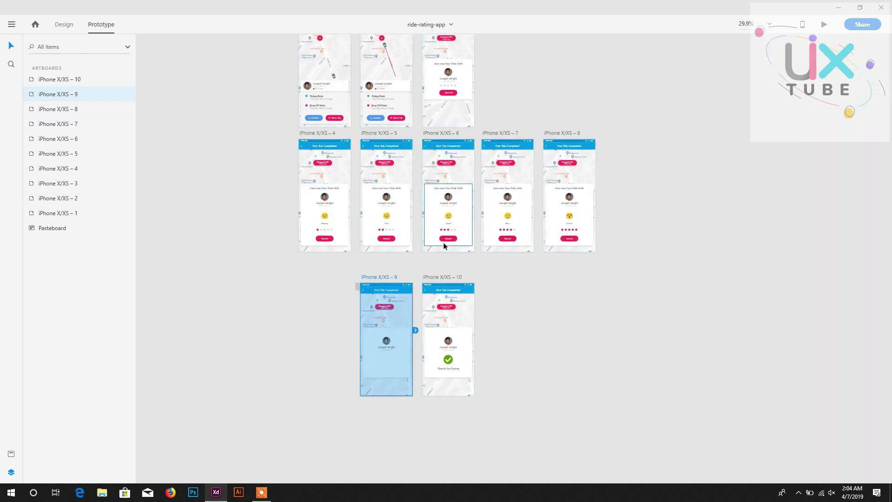
key(ctrl+equal)
key(ctrl+equal)
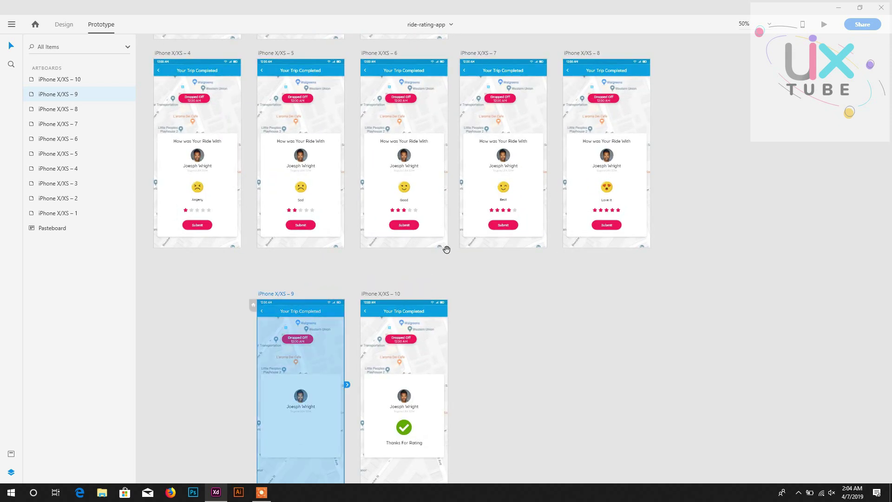
drag(445, 245, 524, 197)
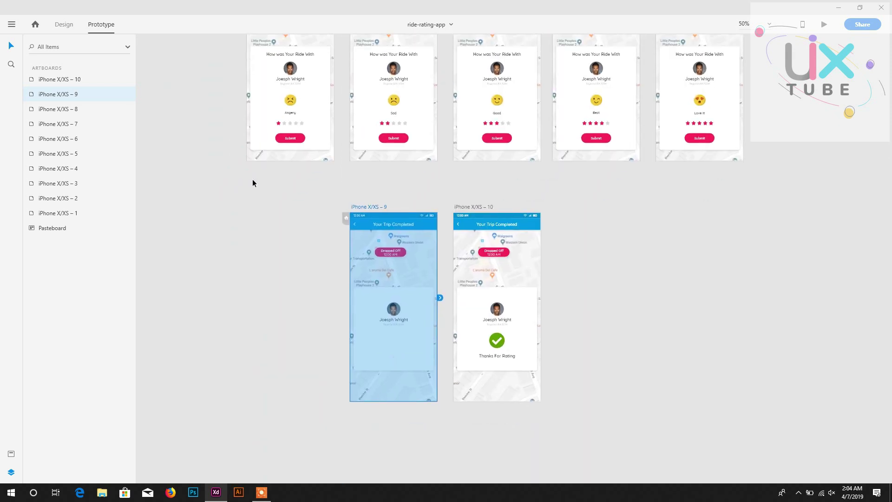
click(288, 138)
double_click(288, 138)
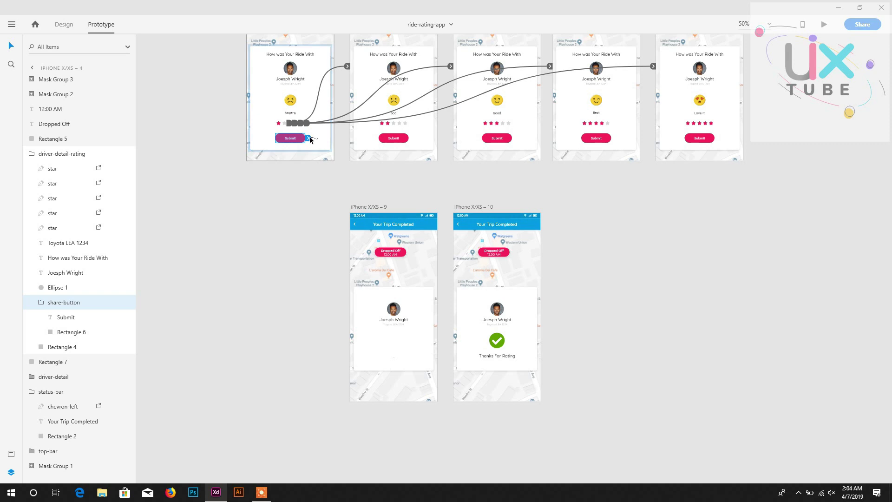
drag(350, 195, 369, 213)
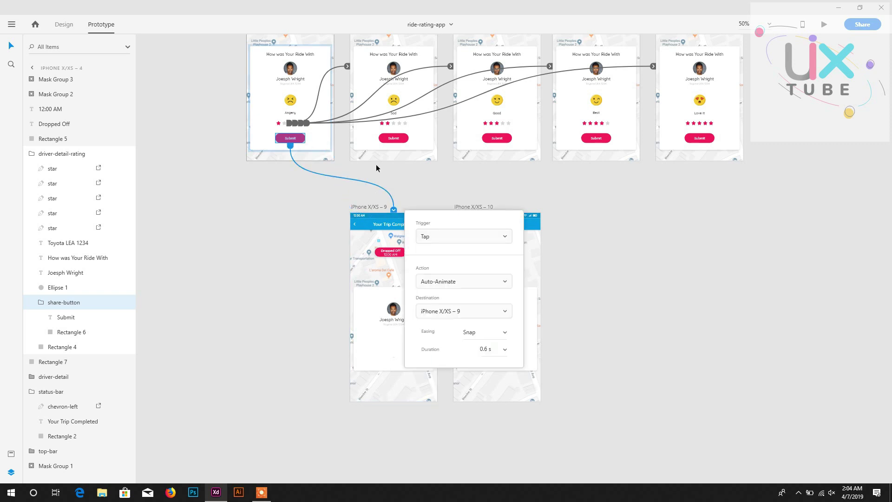
- Wire the Submit buttons on the Sad and Good screens to iPhone X/XS – 9 with the same Tap Auto-Animate, Snap, 0.6 s transition
double_click(391, 139)
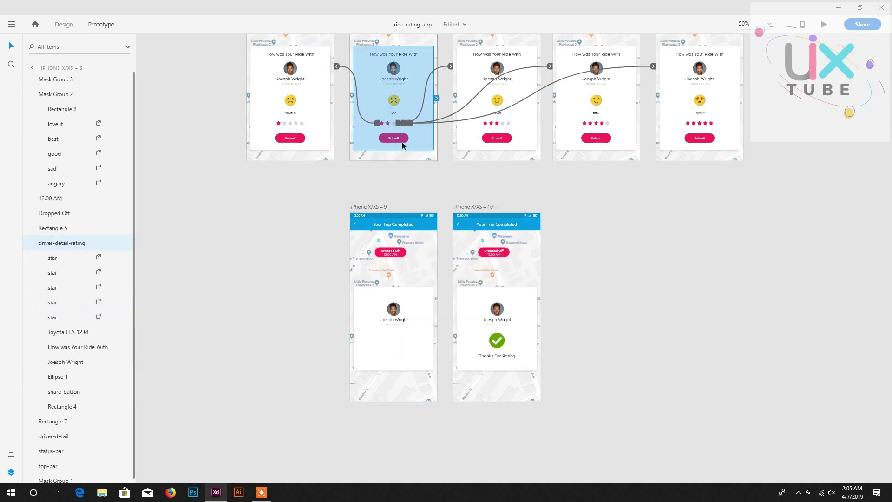
drag(414, 142, 415, 233)
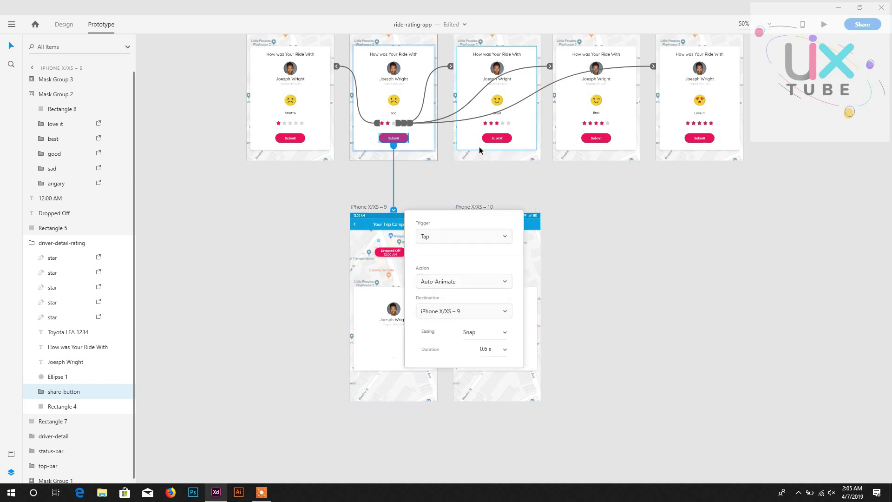
click(494, 142)
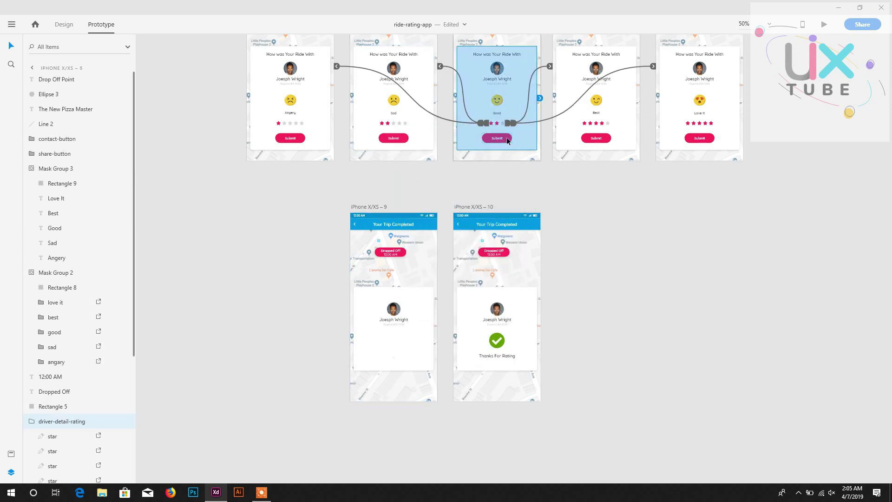
click(508, 140)
drag(515, 138, 406, 231)
- Wire the Submit buttons on the Best and Love It screens to iPhone X/XS – 9 with the Tap Auto-Animate, Snap, 0.6 s transition
click(604, 145)
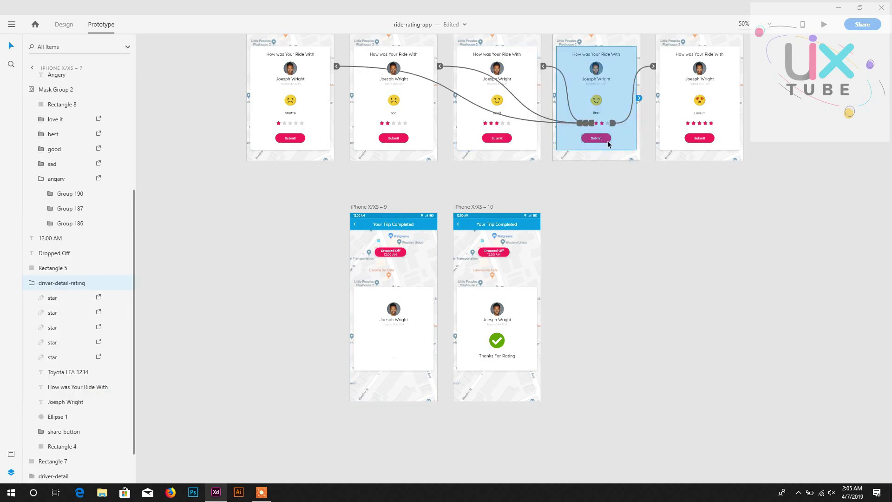
double_click(608, 144)
drag(596, 146, 418, 221)
double_click(692, 141)
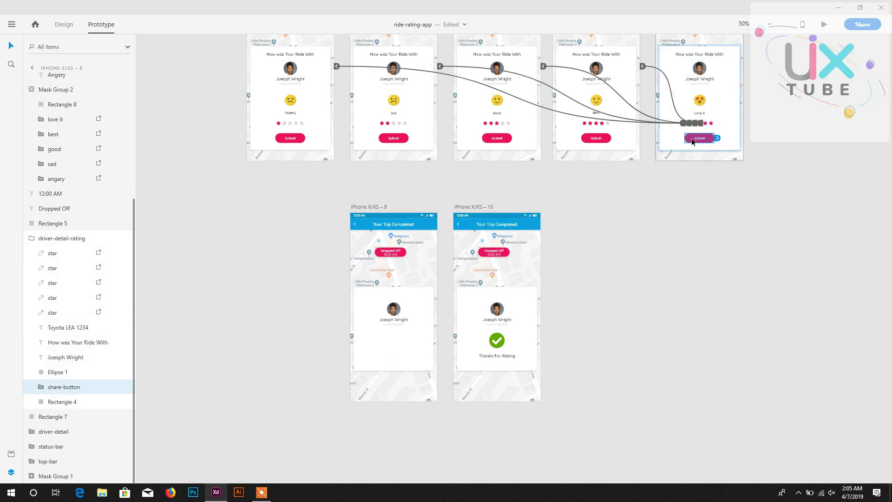
drag(716, 141, 413, 221)
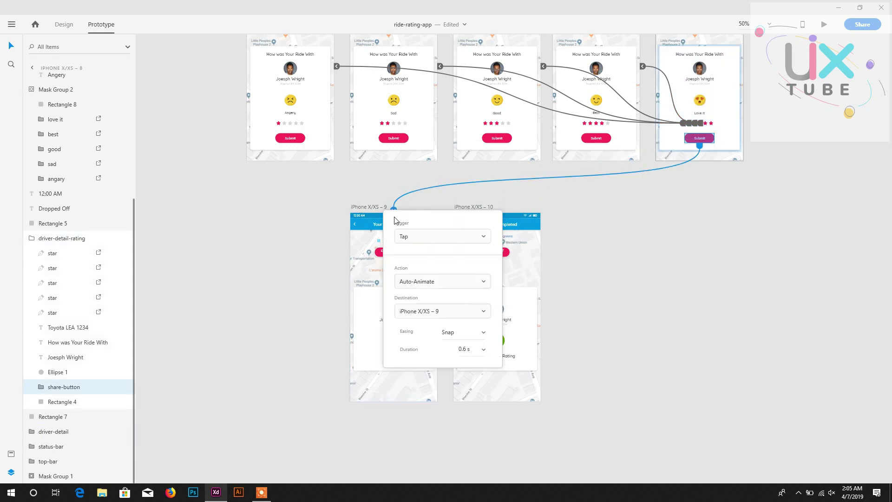
click(310, 200)
- Link iPhone X/XS – 9 to iPhone X/XS – 10 with a Time trigger, 0.6 s delay, Auto-Animate, Snap easing and 1 s duration
scroll(310, 197, down, 1)
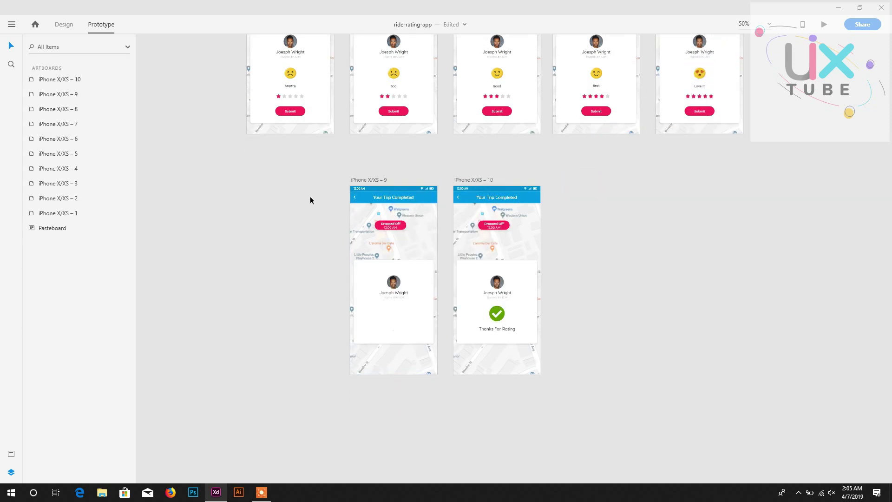
click(364, 179)
mouse_move(440, 272)
mouse_down()
mouse_move(479, 274)
mouse_move(503, 345)
mouse_move(427, 285)
mouse_move(450, 281)
mouse_up()
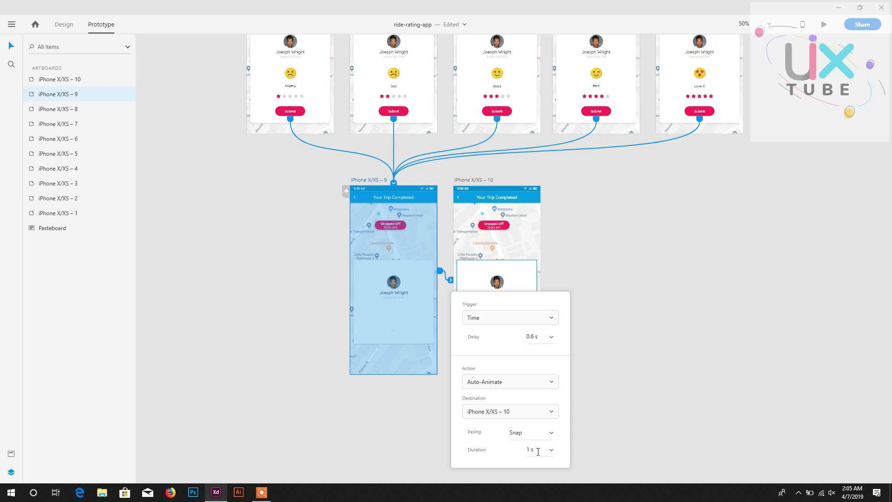
click(279, 249)
- Start the prototype preview from the iPhone X/XS – 4 artboard and maximize the preview window
click(268, 89)
scroll(263, 119, up, 3)
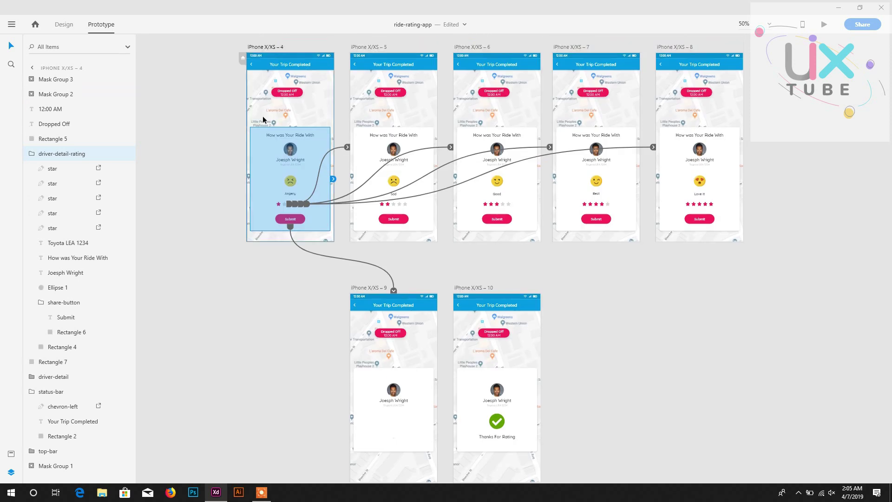
scroll(251, 125, up, 3)
click(260, 114)
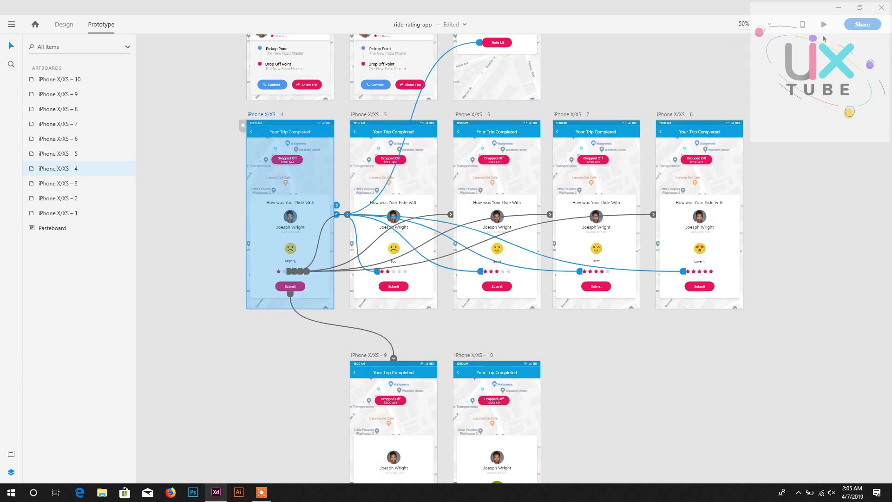
key(ctrl+Return)
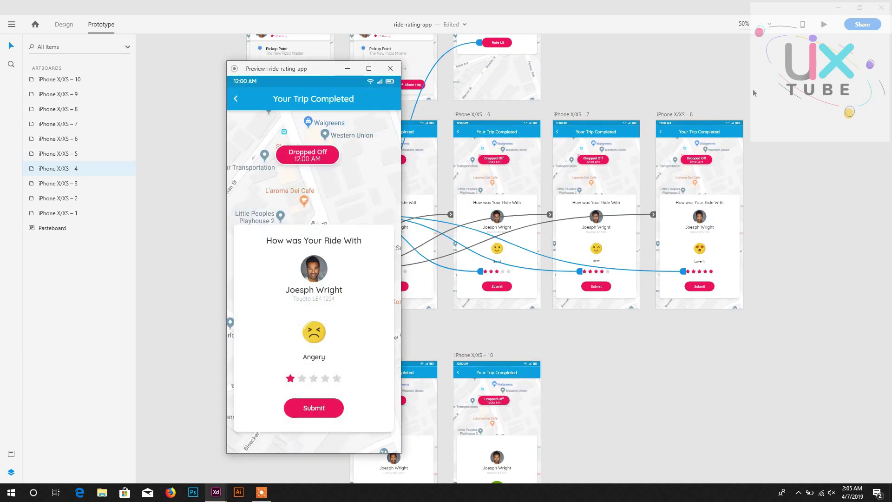
click(369, 68)
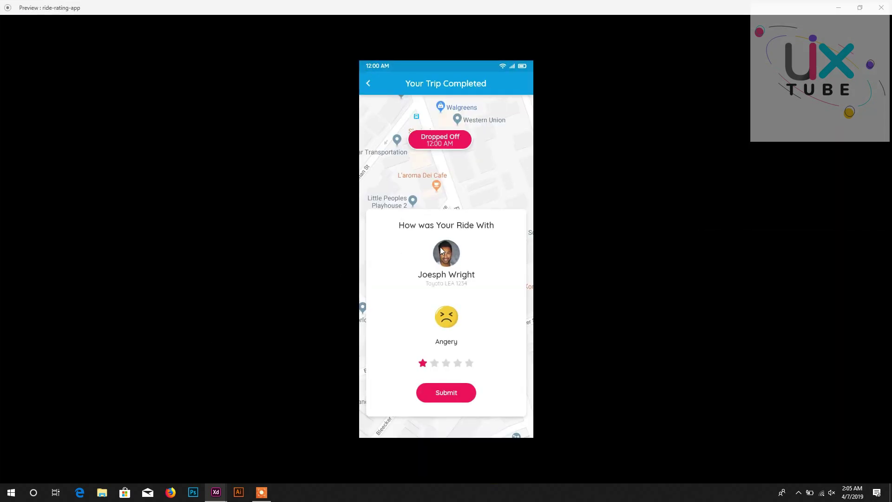
- Try several star ratings in the preview, submit one to check the "Thanks For Rating" animation, and close the preview
click(443, 363)
click(470, 365)
click(436, 365)
click(446, 365)
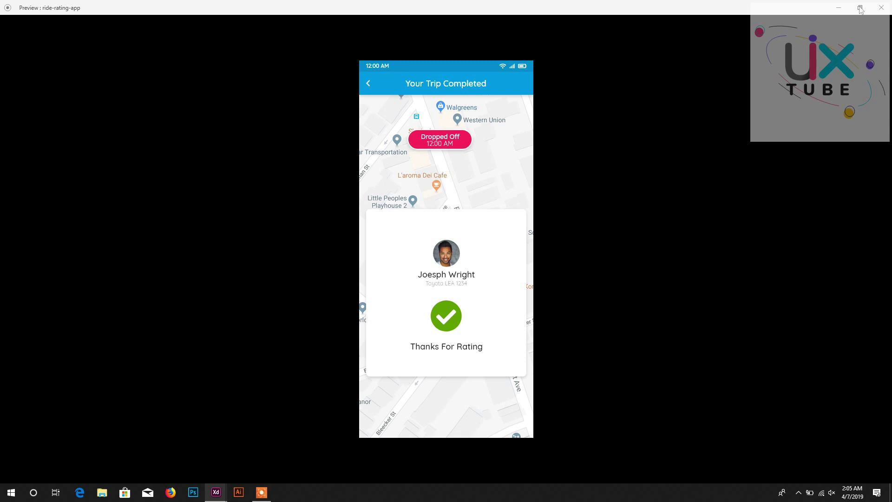
click(881, 11)
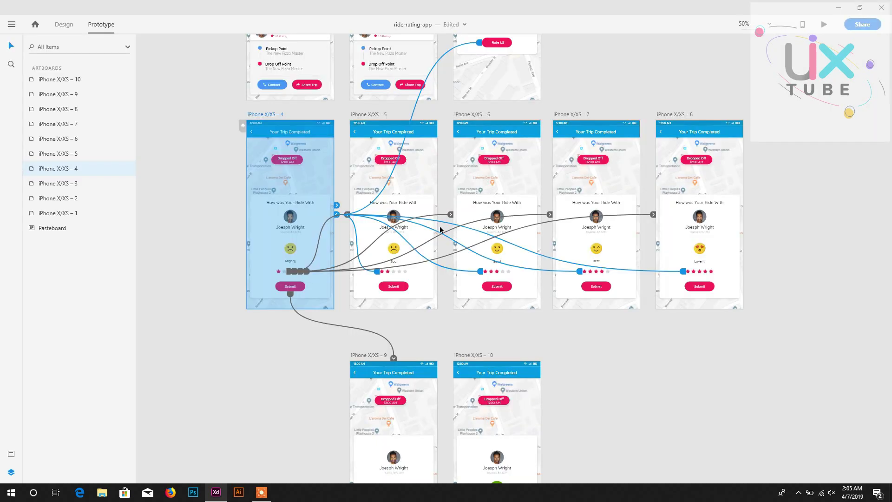
- Set the Time transition from iPhone X/XS – 9 to iPhone X/XS – 10 to a 0.4 s delay and 0.8 s duration
scroll(446, 241, down, 4)
click(376, 366)
scroll(375, 365, down, 1)
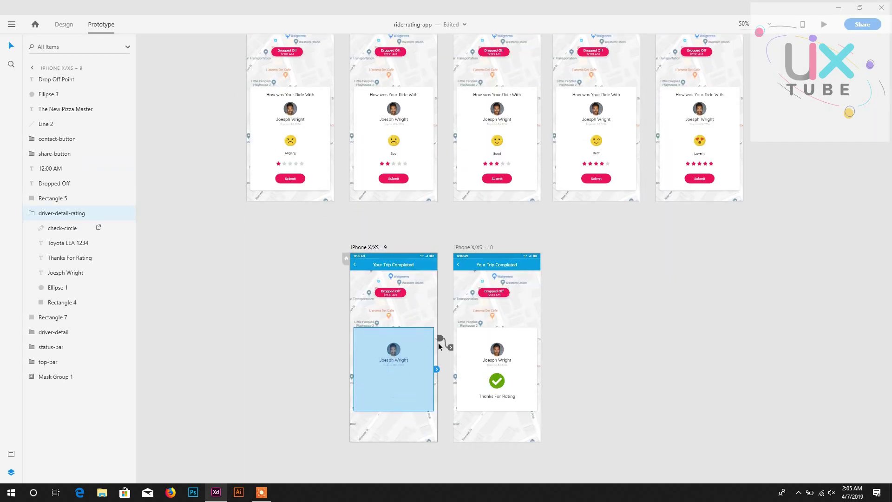
click(371, 247)
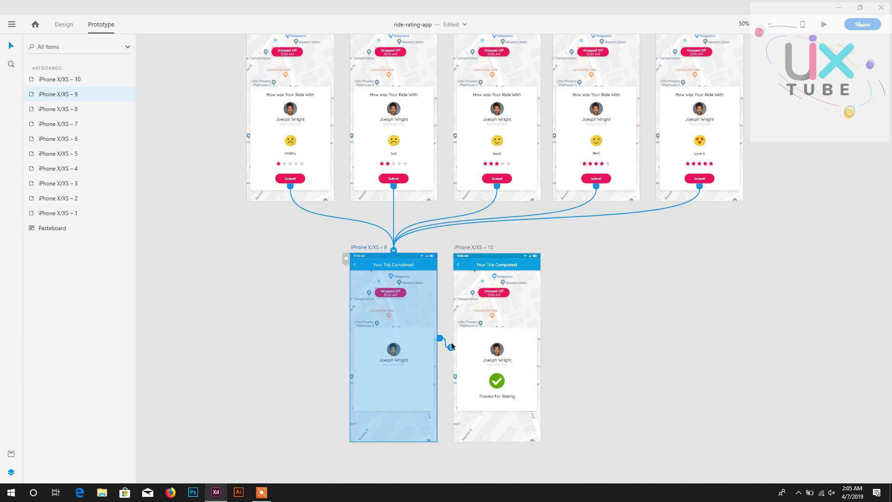
click(452, 348)
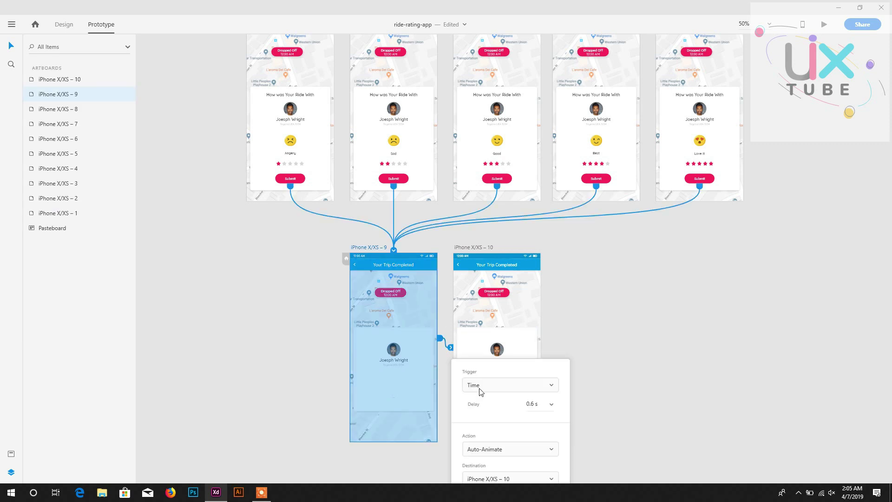
click(552, 405)
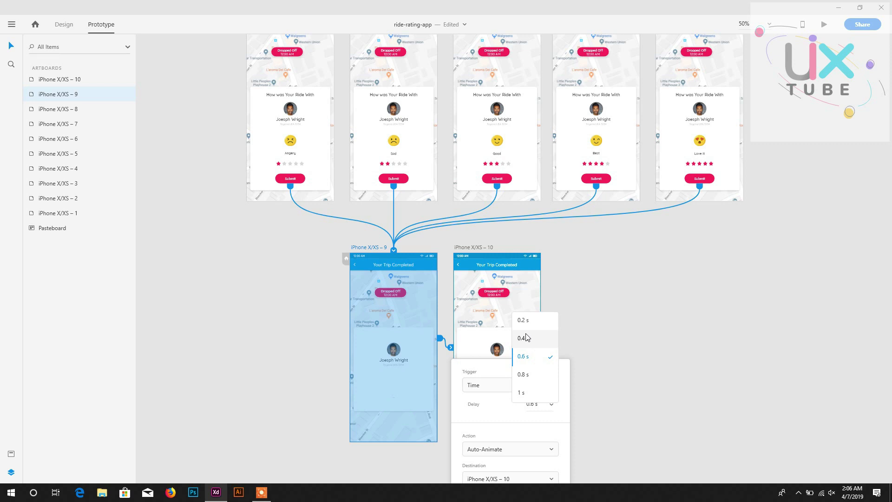
click(527, 338)
click(593, 366)
scroll(594, 366, down, 3)
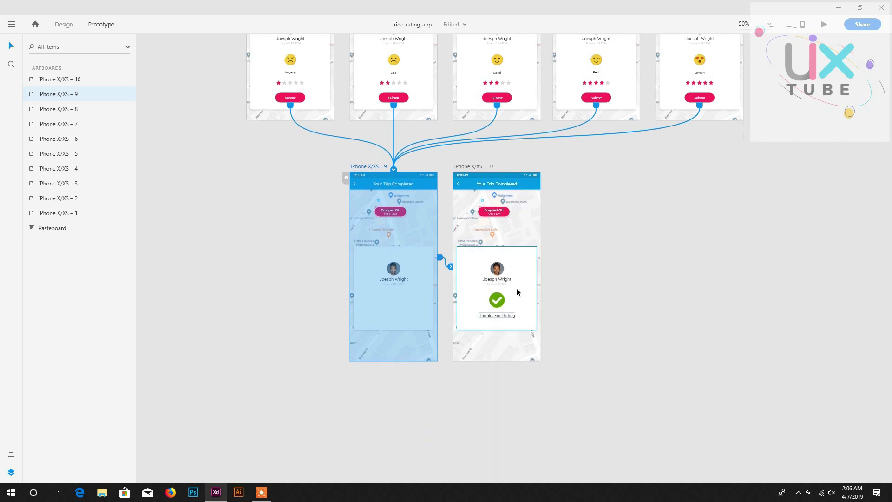
click(450, 268)
click(551, 438)
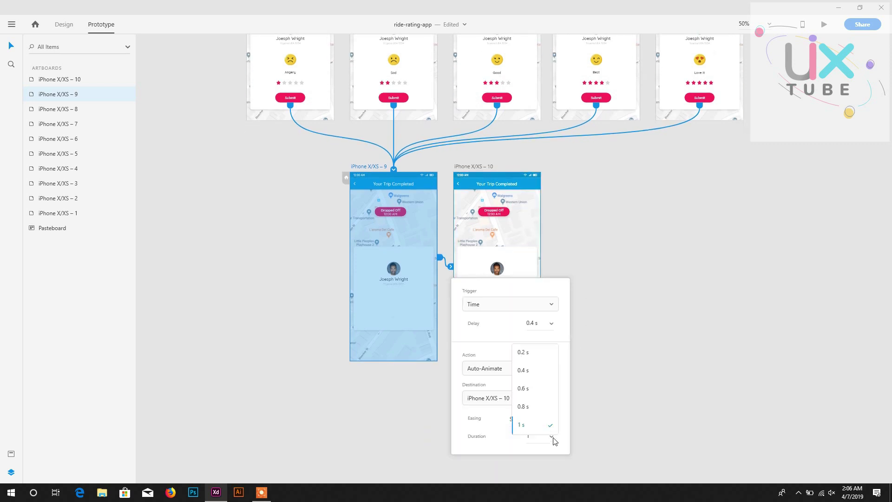
click(522, 407)
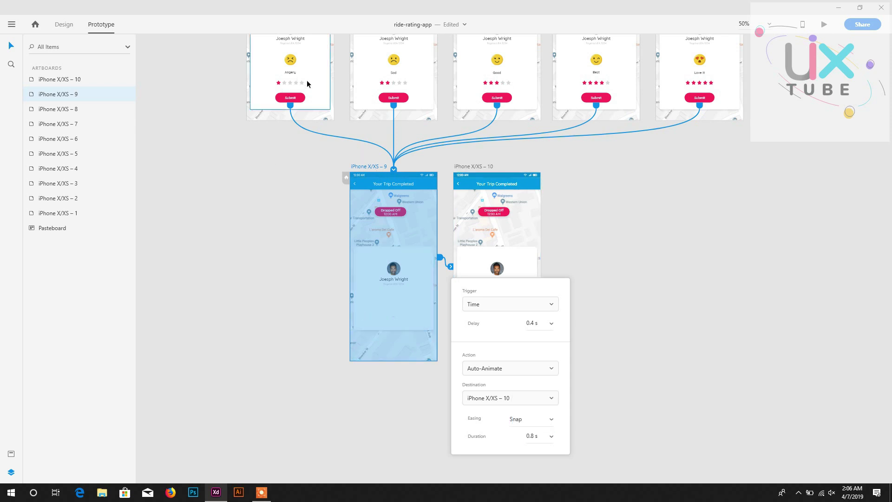
- Preview the prototype maximized from the Sad screen, try five- and two-star ratings, submit one, and close the preview
click(366, 95)
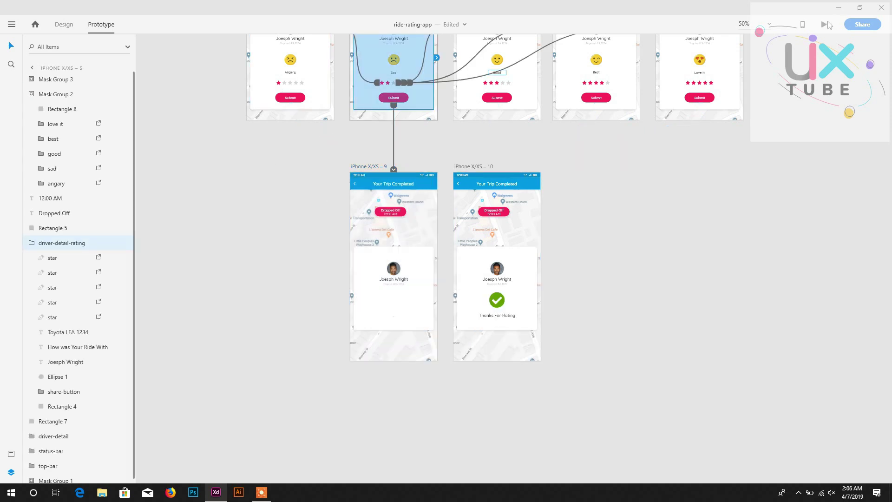
click(825, 25)
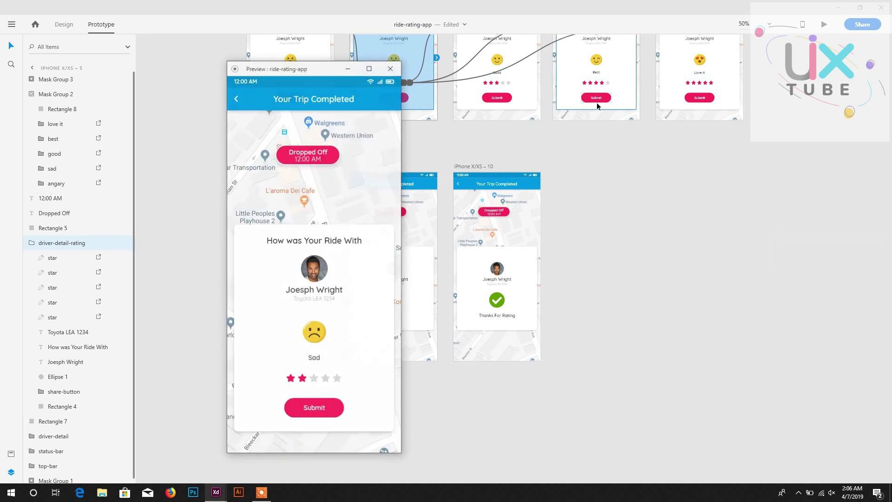
click(367, 70)
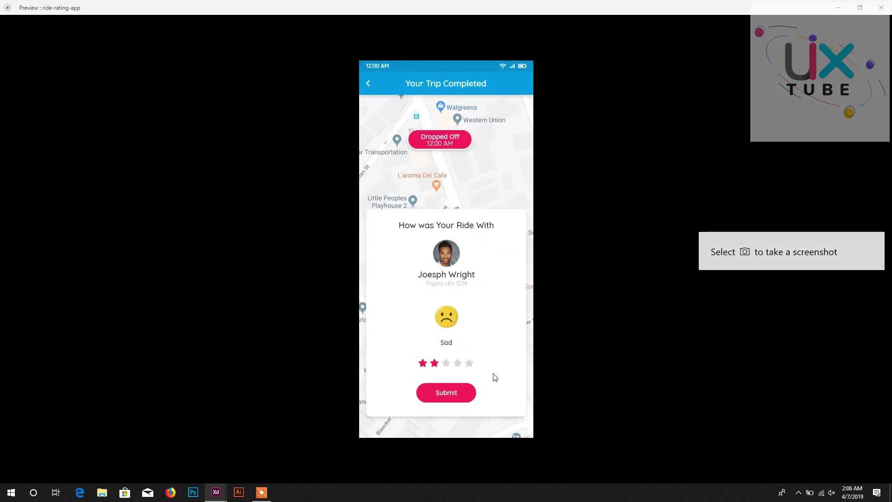
click(469, 363)
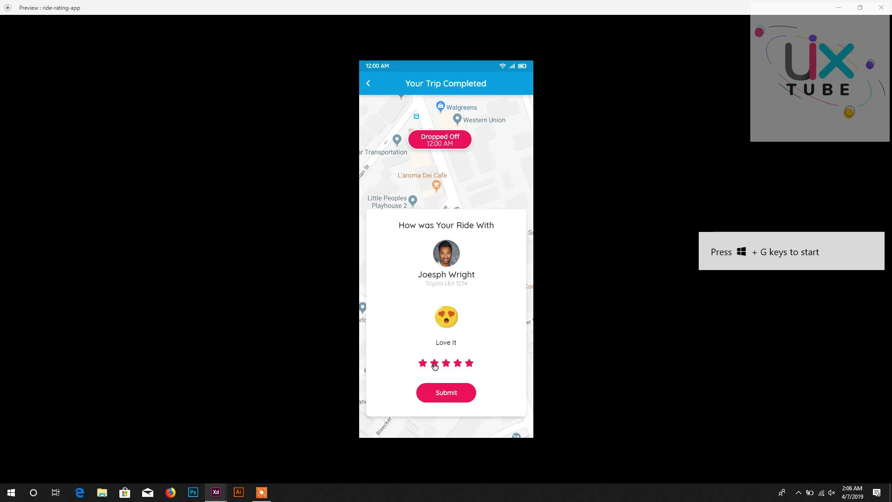
click(434, 364)
click(421, 399)
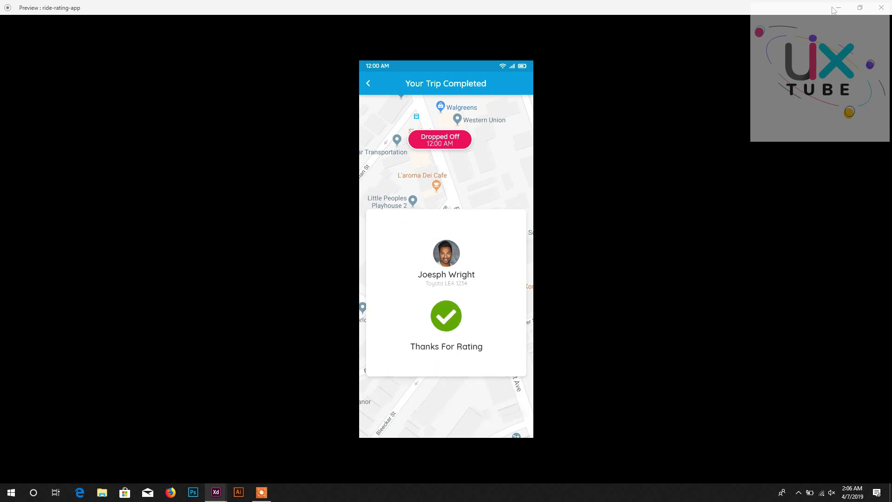
click(881, 8)
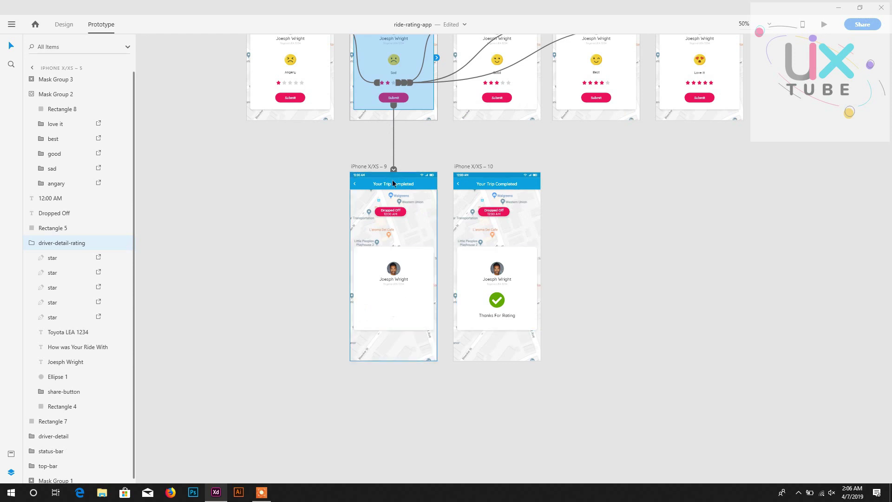
- Set the duration of the Submit button transitions to iPhone X/XS – 9 on the Sad and Angery screens to 0.4 s
click(375, 176)
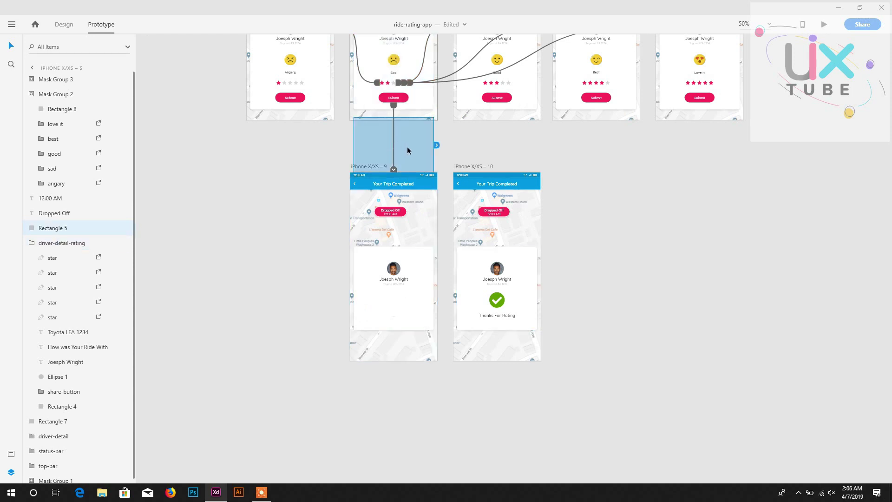
click(394, 172)
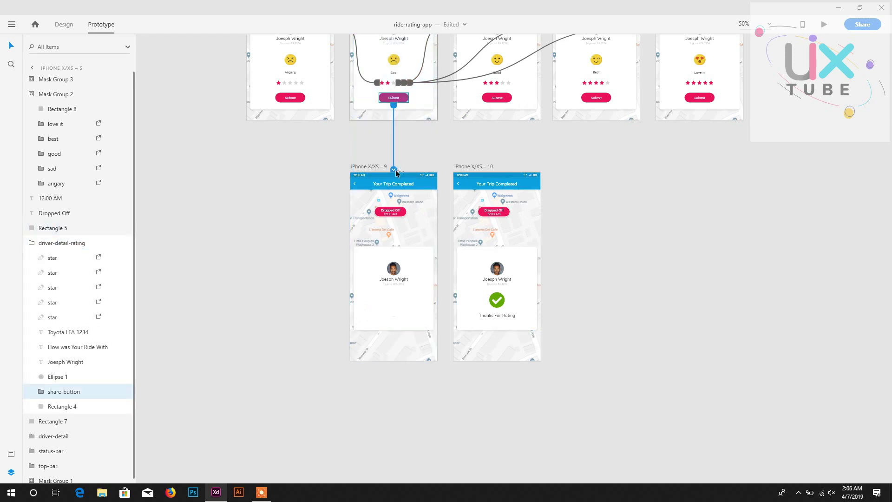
click(394, 170)
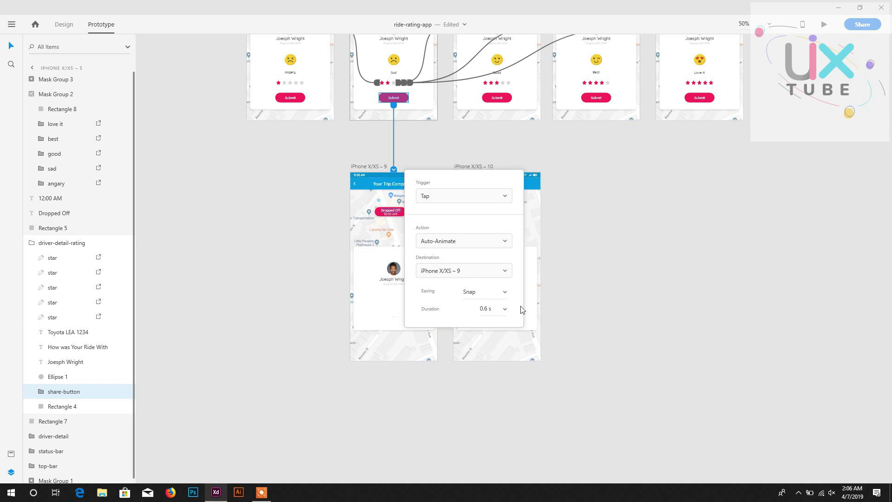
click(506, 312)
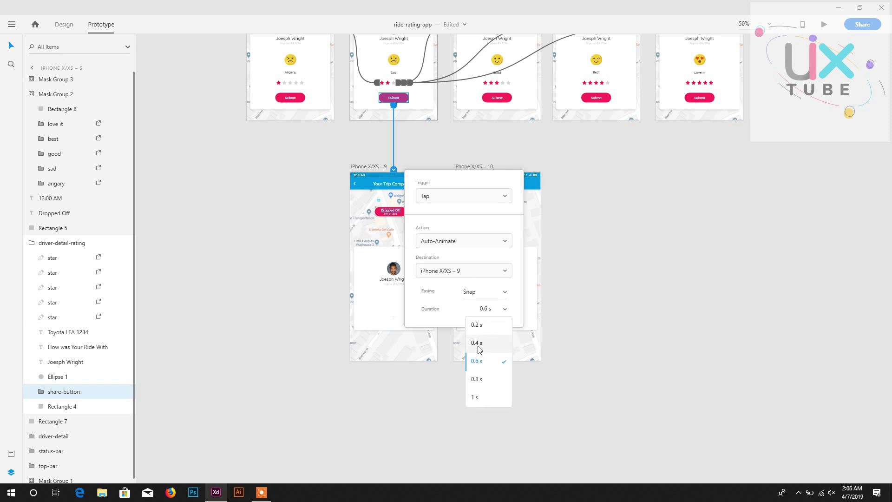
click(478, 343)
click(290, 97)
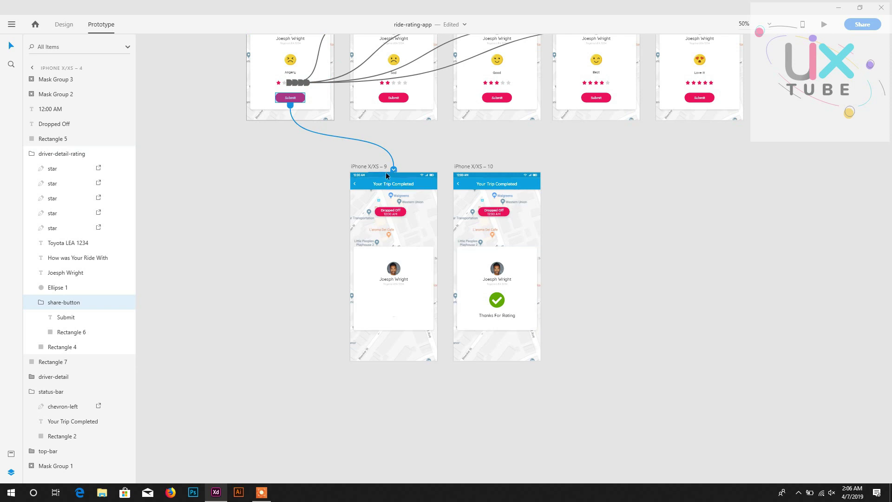
click(393, 169)
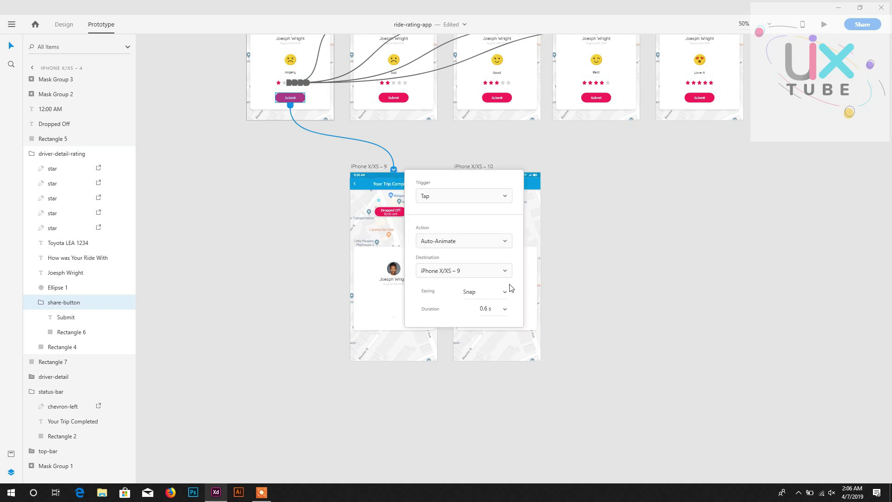
click(505, 310)
click(491, 344)
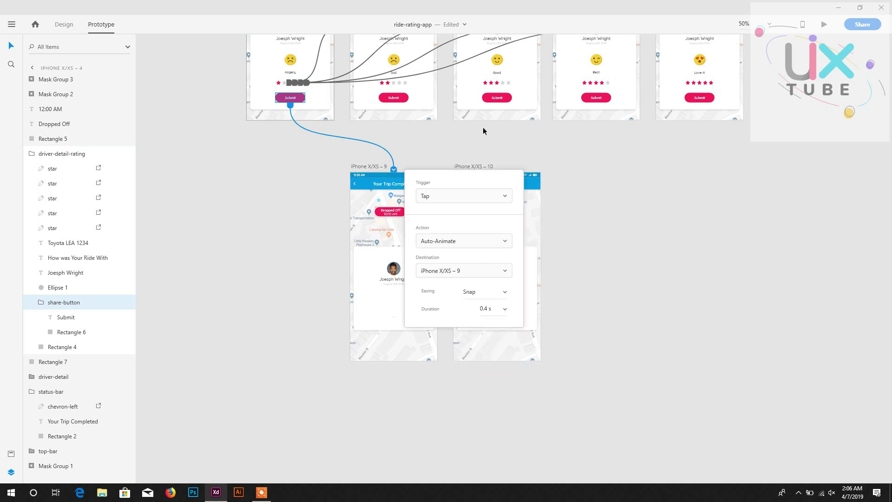
- Set the duration of the Submit button transitions to iPhone X/XS – 9 on the Good and Best screens to 0.4 s
click(494, 104)
click(393, 170)
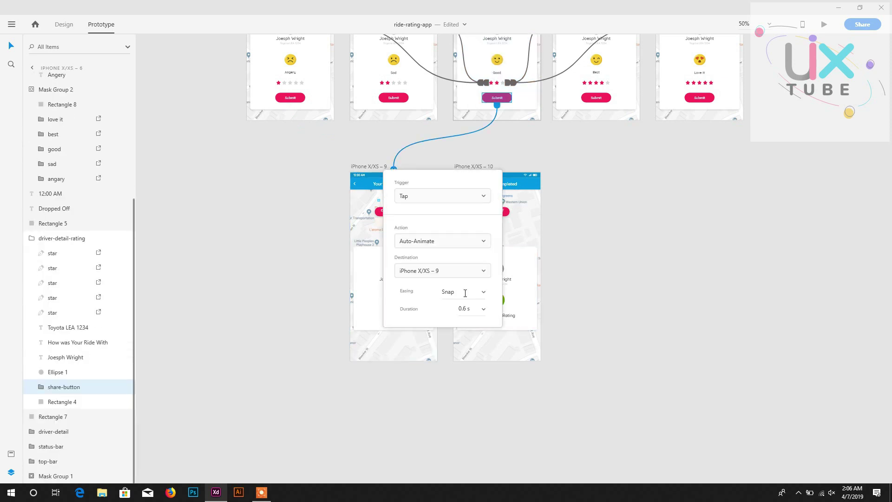
click(489, 312)
click(454, 350)
click(606, 99)
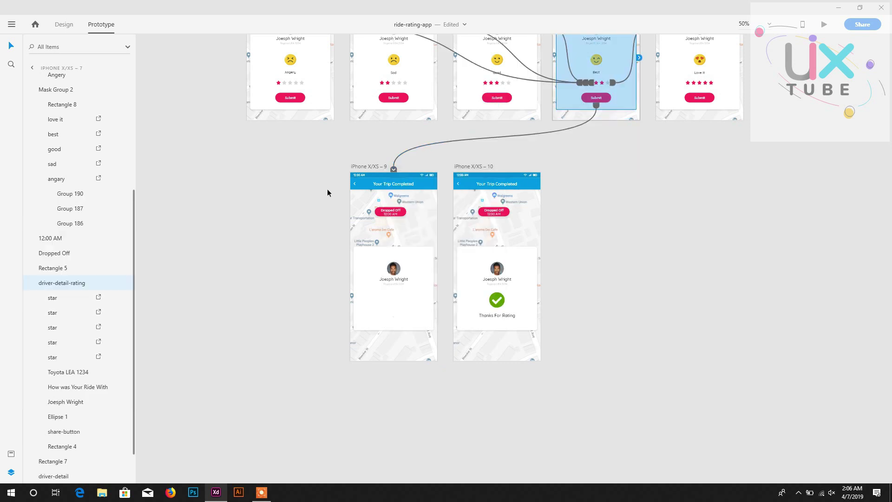
click(393, 170)
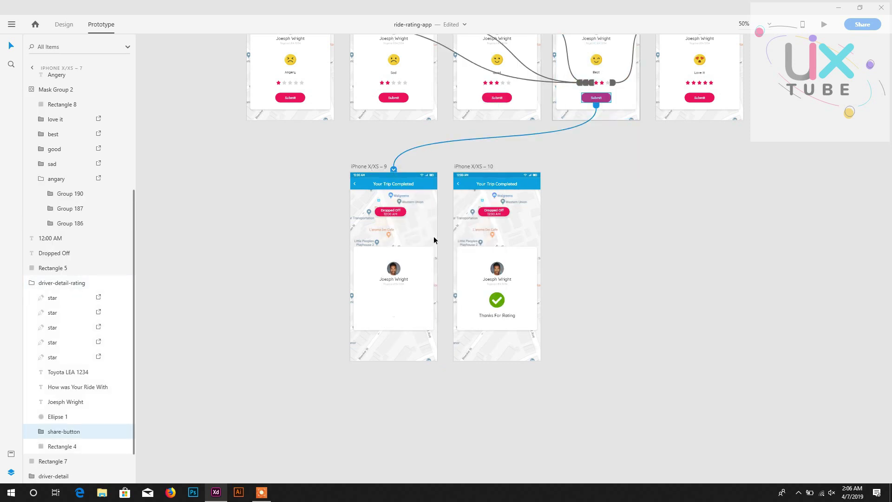
click(394, 170)
click(483, 309)
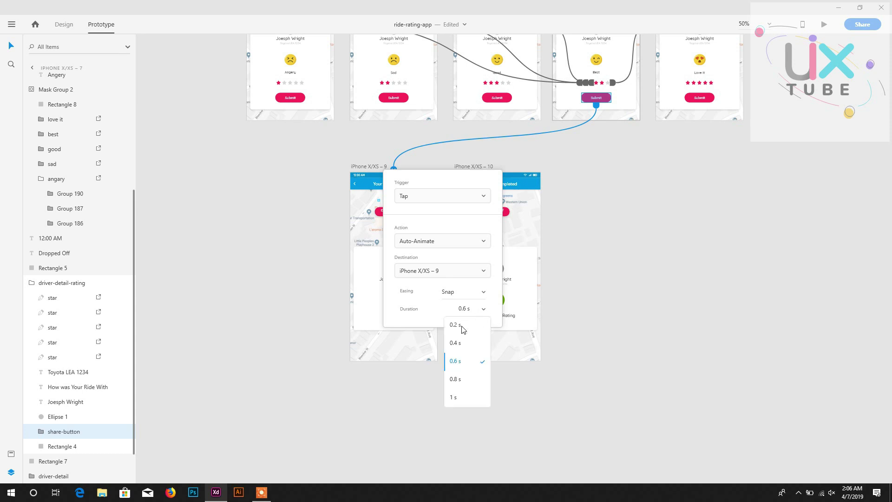
click(459, 342)
- Set the Love It screen's Submit button transition to iPhone X/XS – 9 to a 0.4 s duration
click(687, 102)
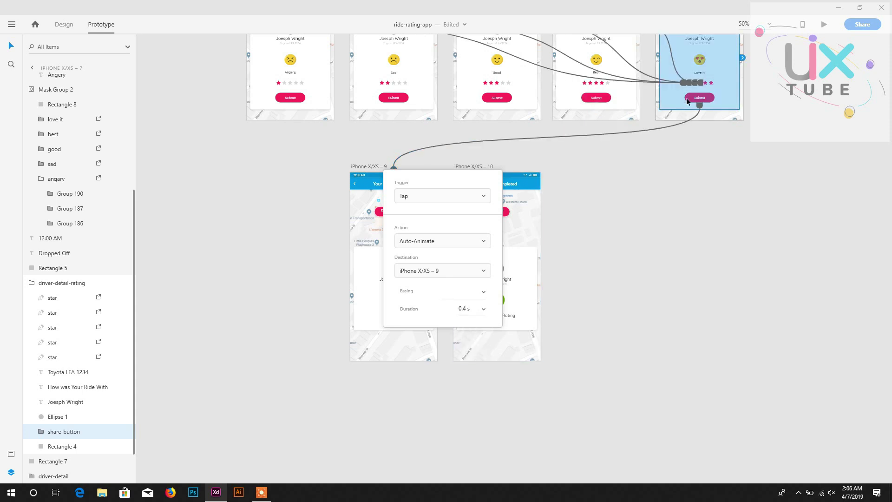
click(394, 169)
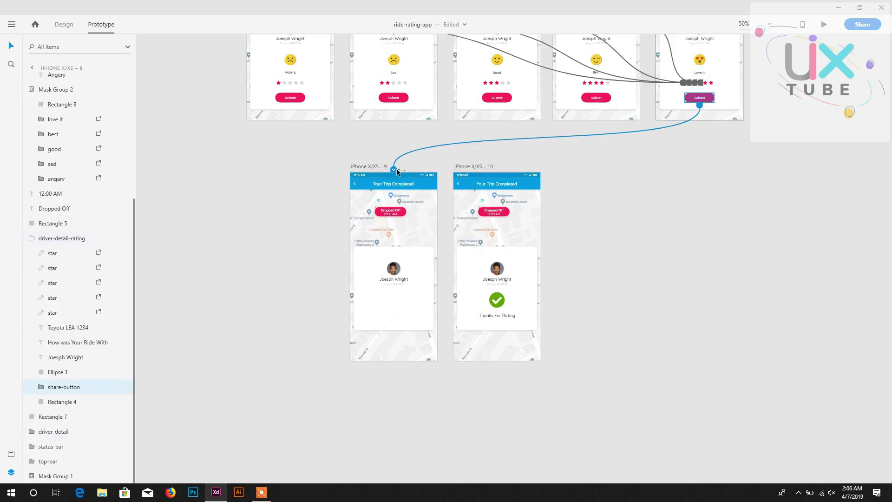
click(394, 170)
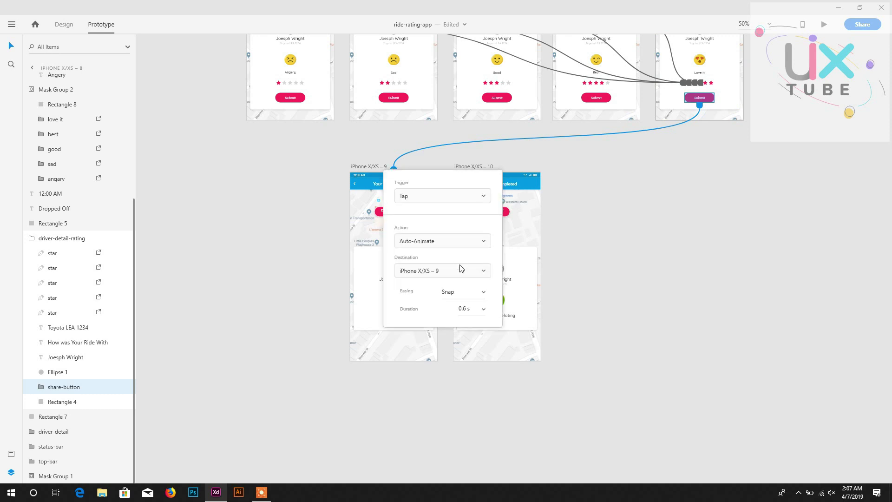
click(482, 310)
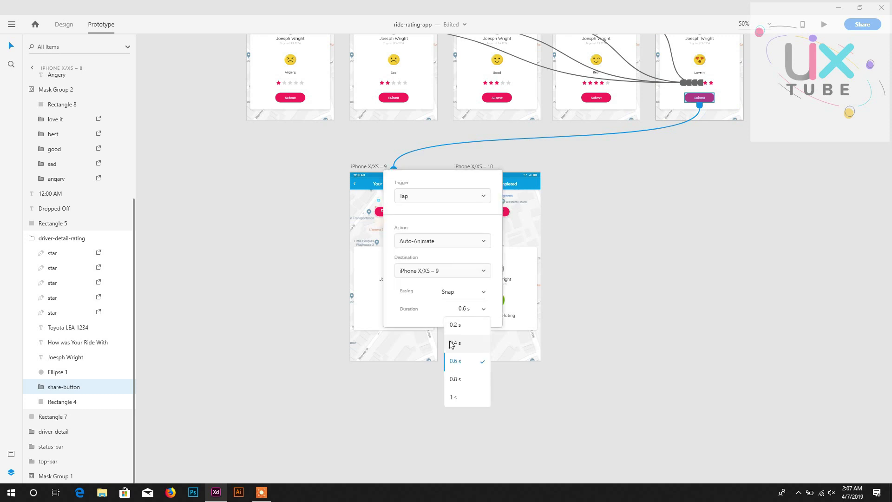
click(453, 342)
click(331, 229)
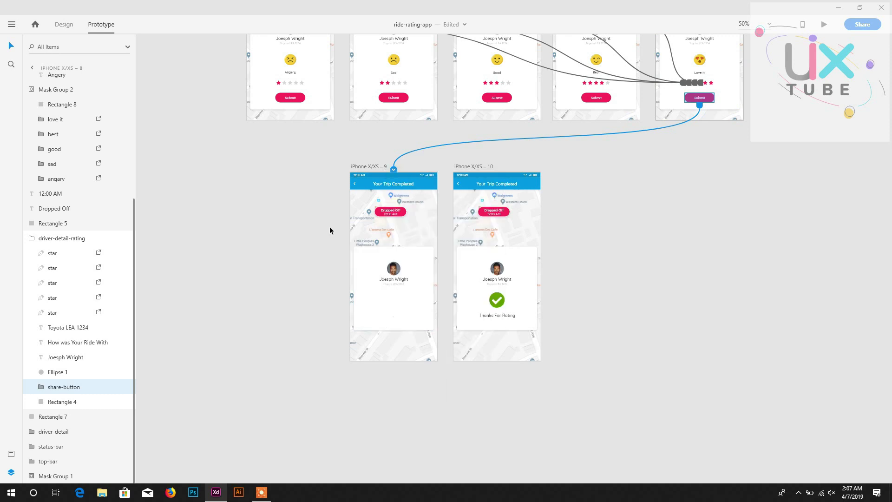
- Preview the prototype maximized from the Sad screen, switch between several star ratings, and submit a two-star rating to check the confirmation animation
click(429, 63)
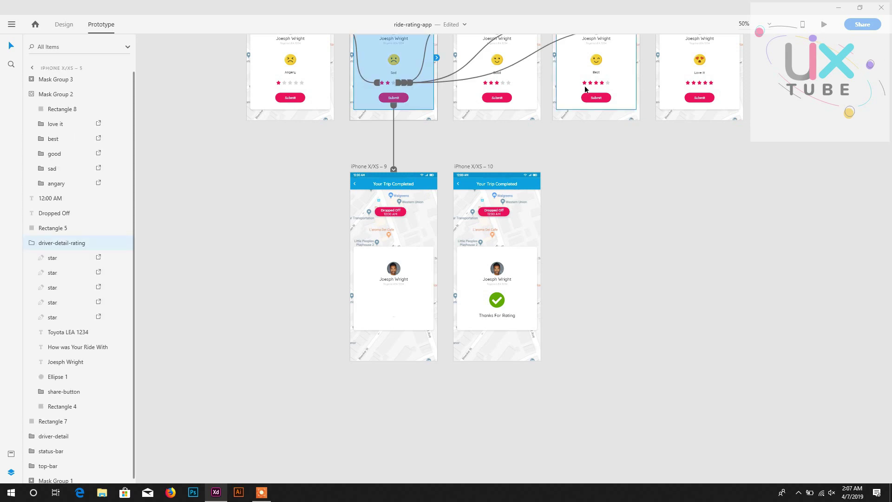
key(ctrl+Return)
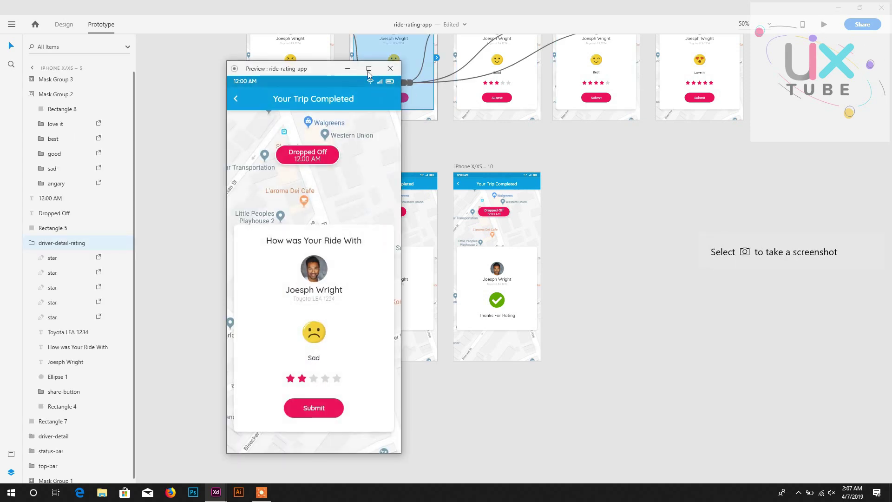
double_click(367, 71)
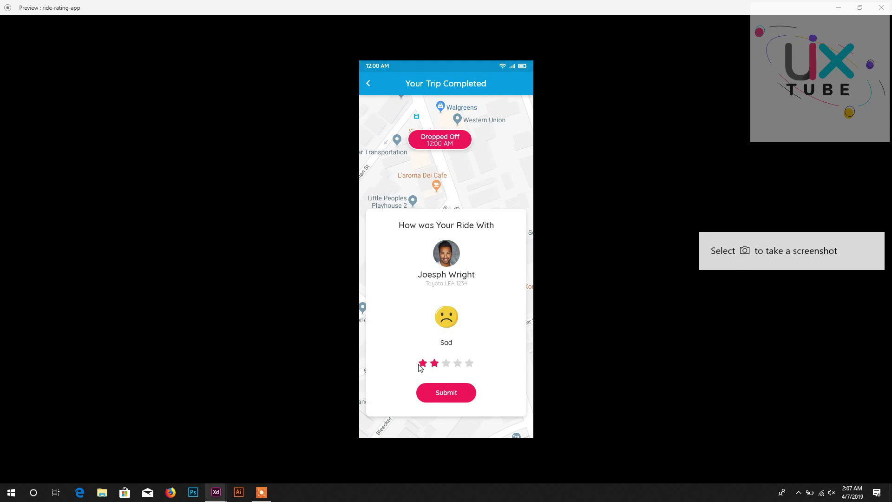
click(457, 364)
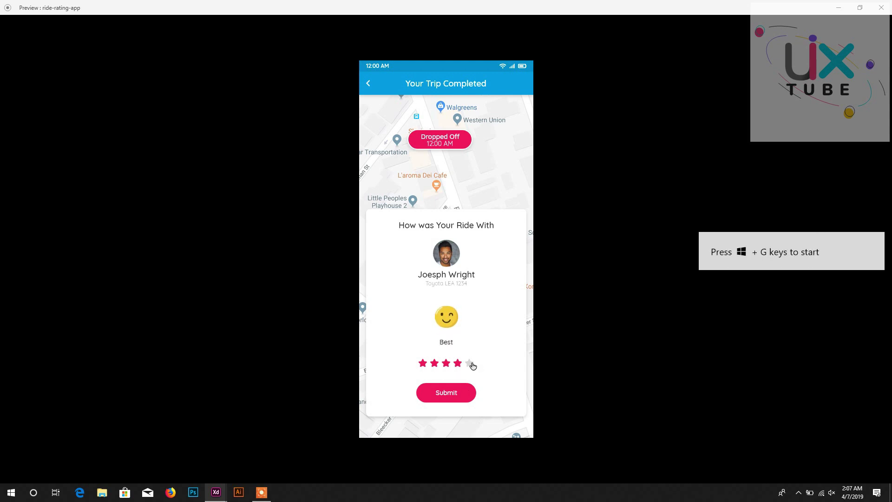
click(470, 363)
click(423, 364)
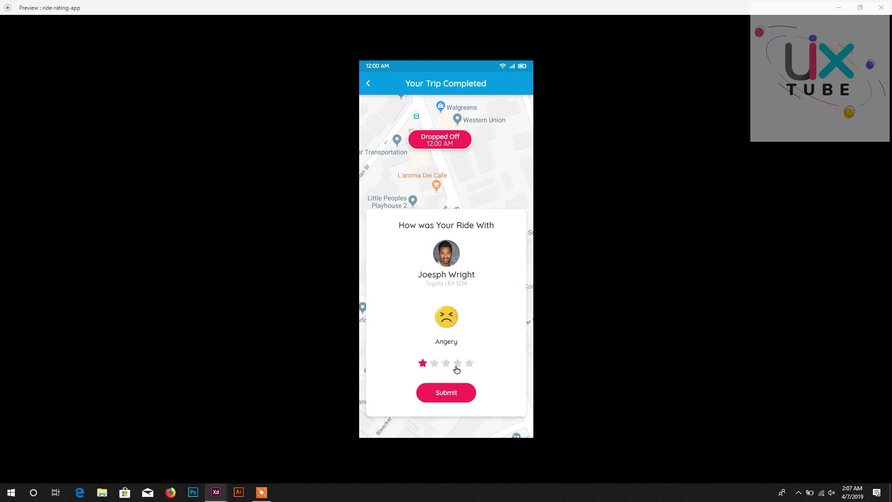
click(457, 364)
click(470, 364)
click(434, 363)
click(452, 392)
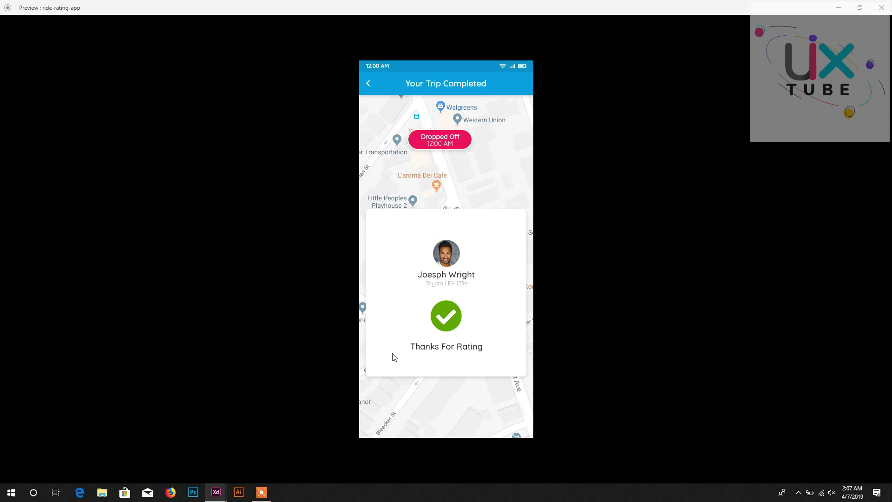
- Close the prototype preview and review the trip and rating artboards above the confirmation screens
click(881, 8)
scroll(361, 227, up, 2)
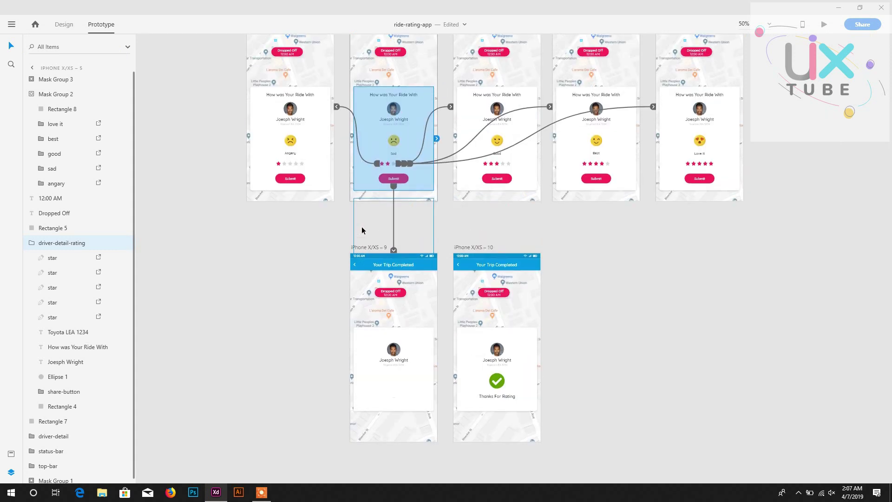
scroll(362, 227, up, 5)
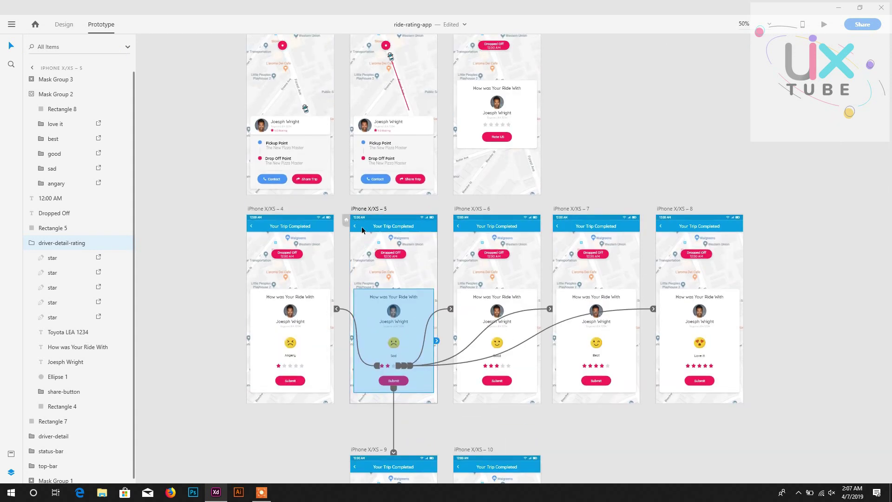
scroll(361, 227, up, 1)
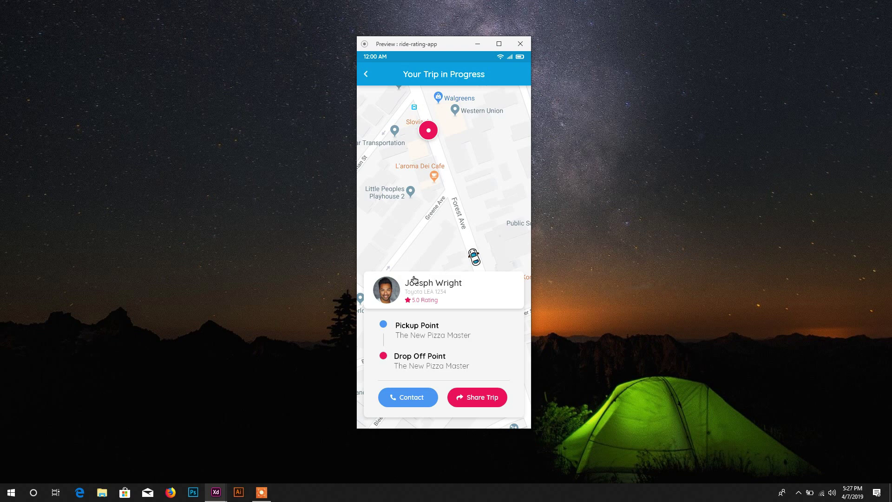
- Preview the prototype from the Your Trip in Progress screen, start the rating with Rate US, and raise it star by star to five
click(463, 346)
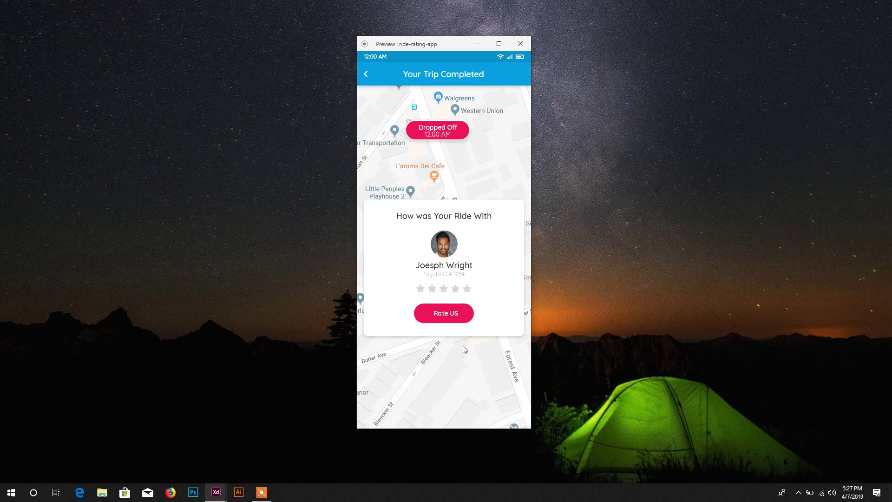
click(450, 314)
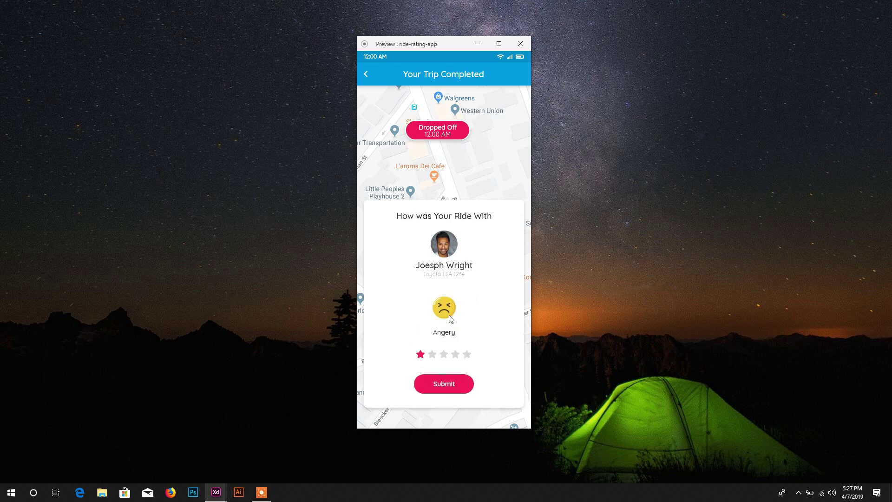
click(432, 354)
click(444, 353)
click(456, 354)
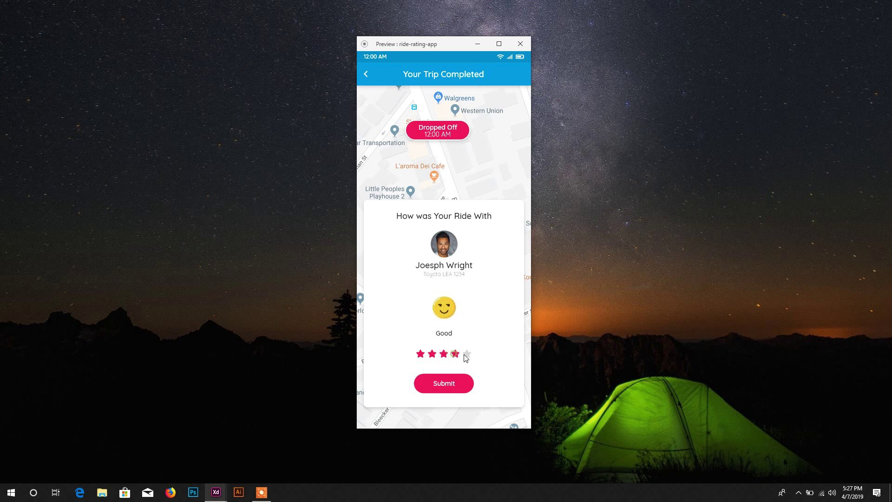
click(466, 355)
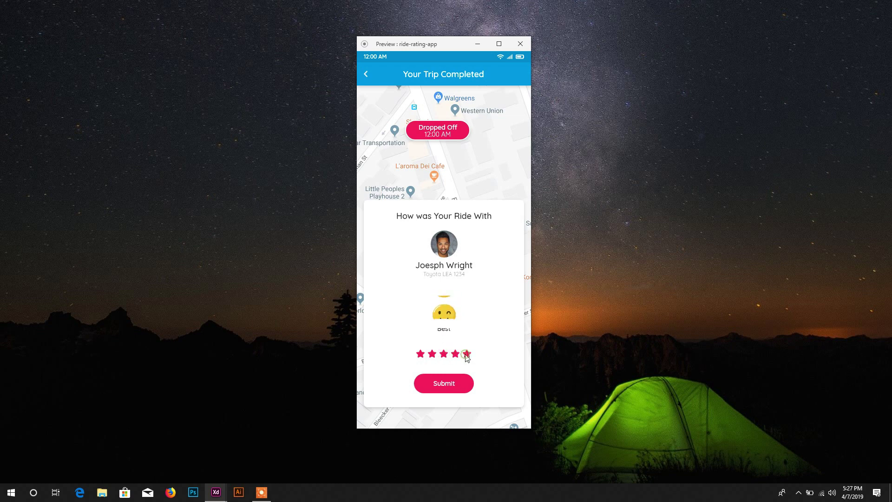
- Test the rating at one, three, five, two and four stars, then submit the four-star rating and go back to the trip-in-progress screen
click(421, 355)
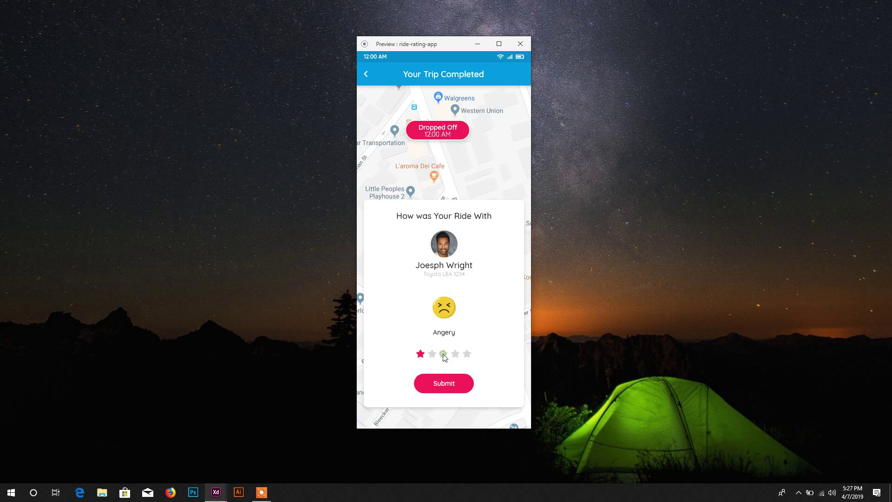
click(443, 354)
click(466, 354)
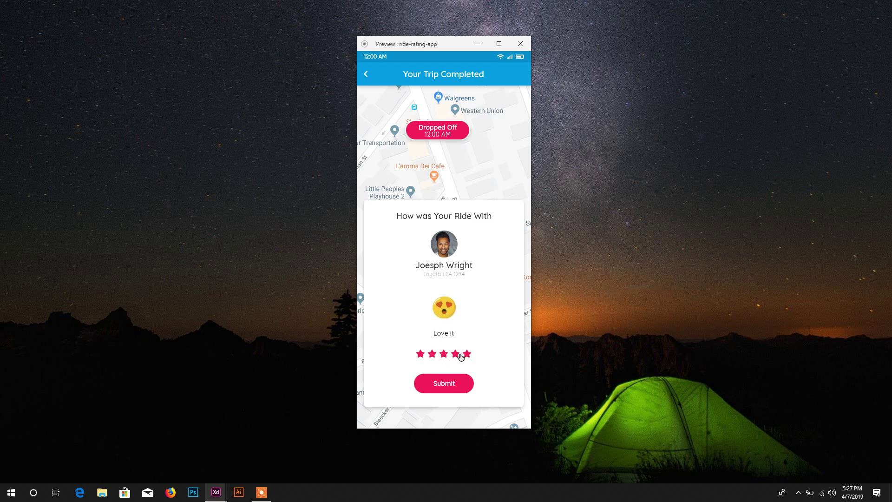
click(433, 355)
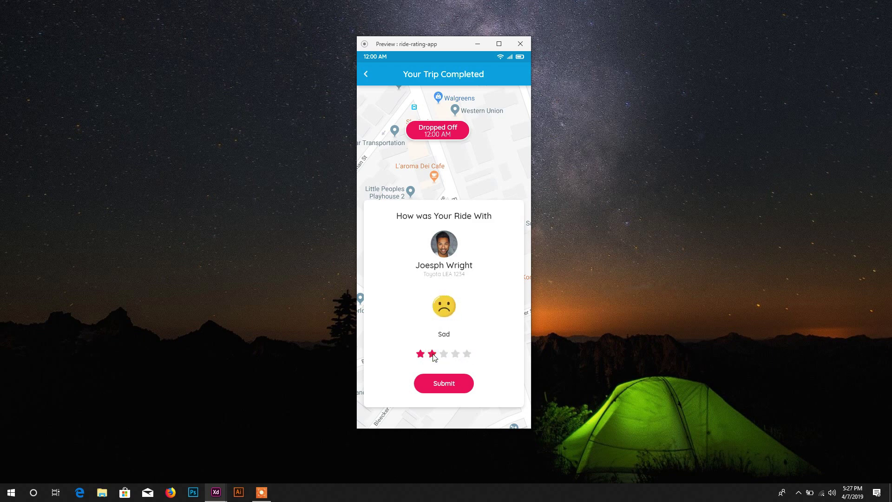
click(458, 356)
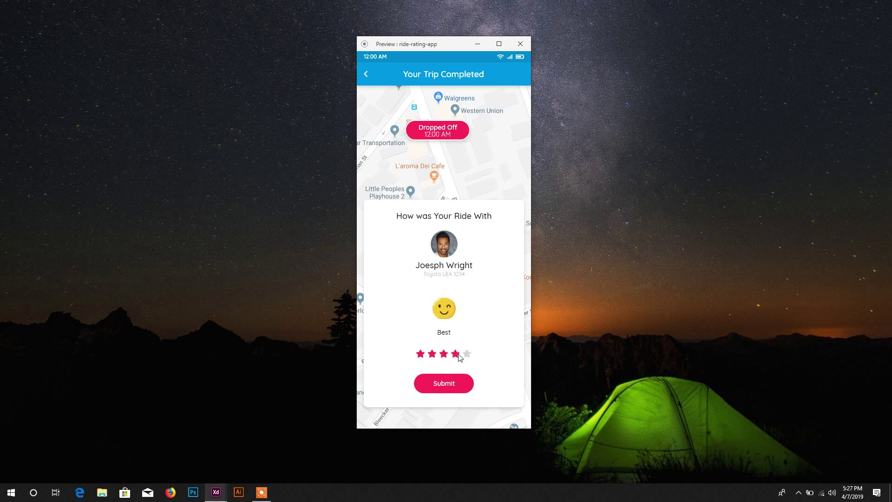
click(445, 384)
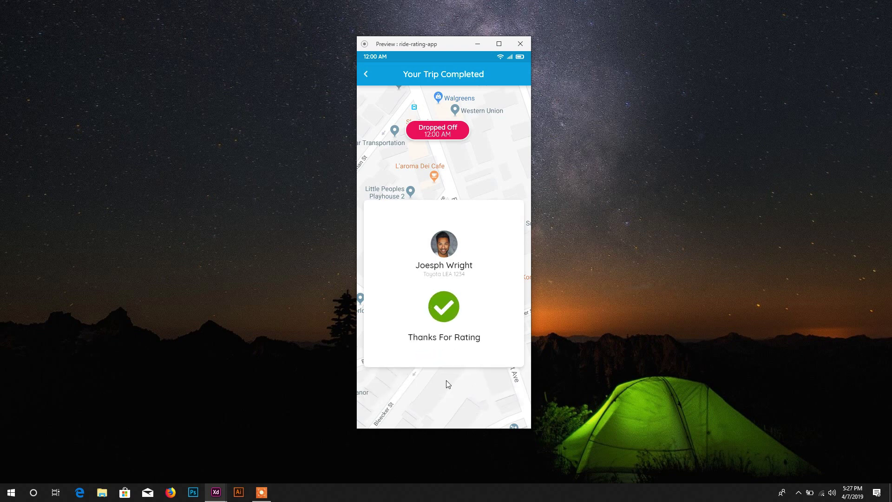
click(366, 73)
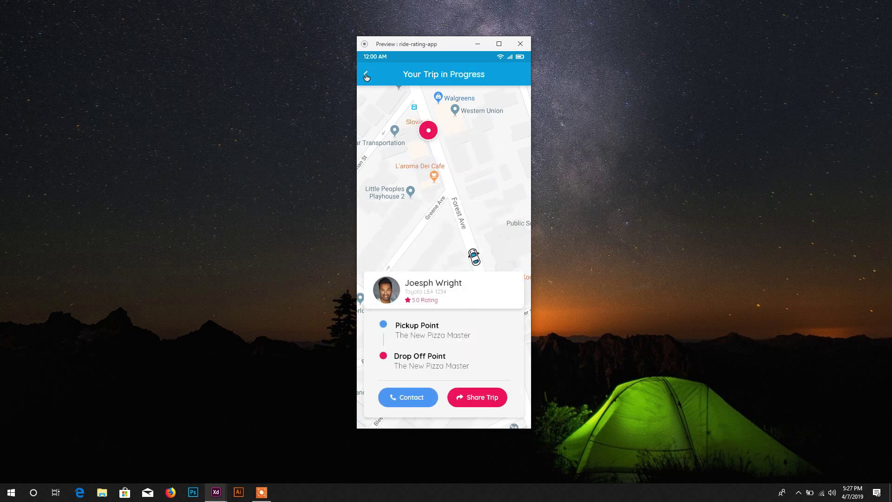